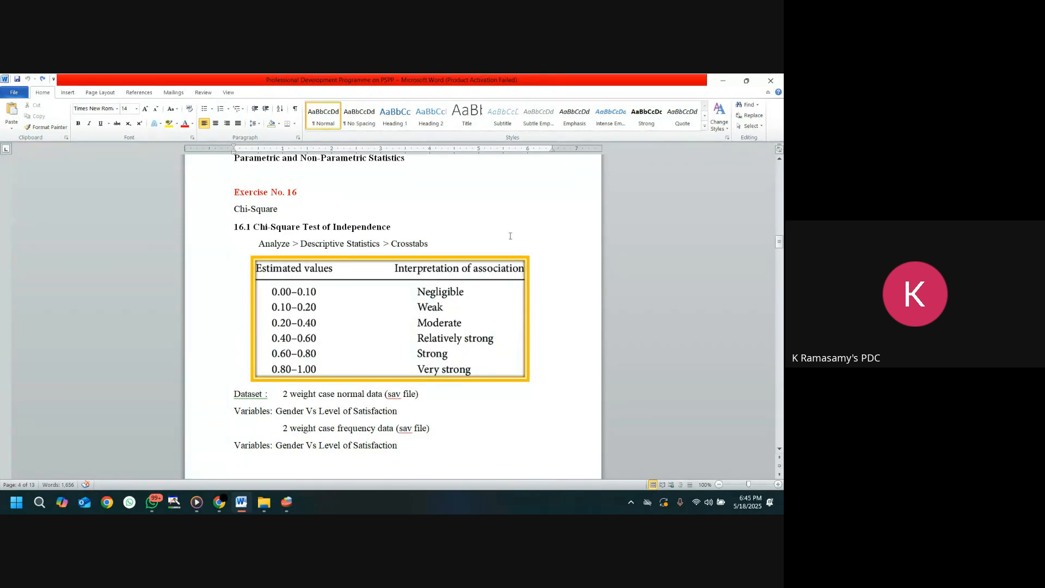
- Switch from the Word exercise sheet to PSPPIRE and open the dataset 2 weight case normal data.sav
scroll(507, 225, down, 3)
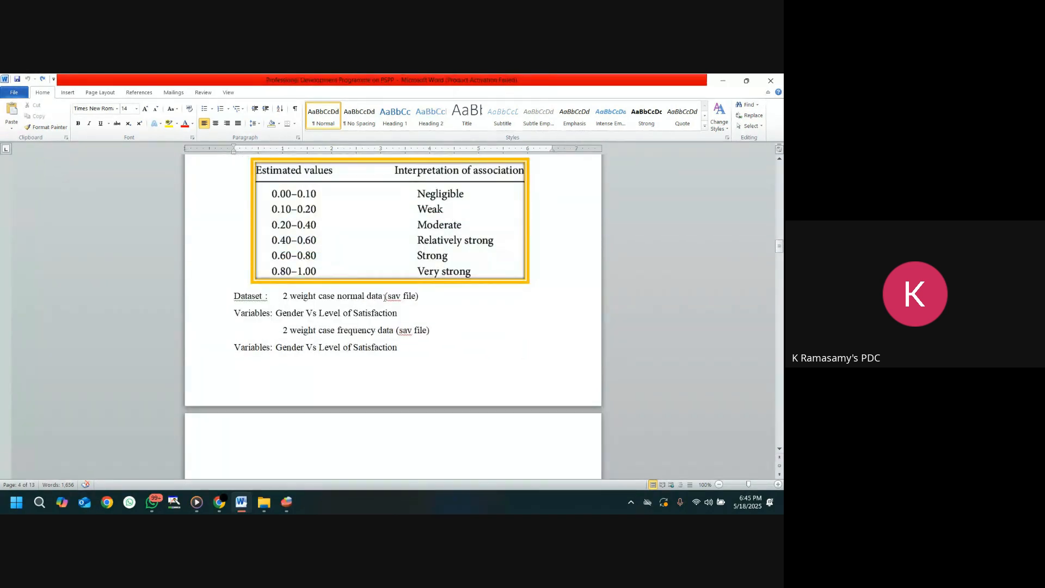
click(723, 80)
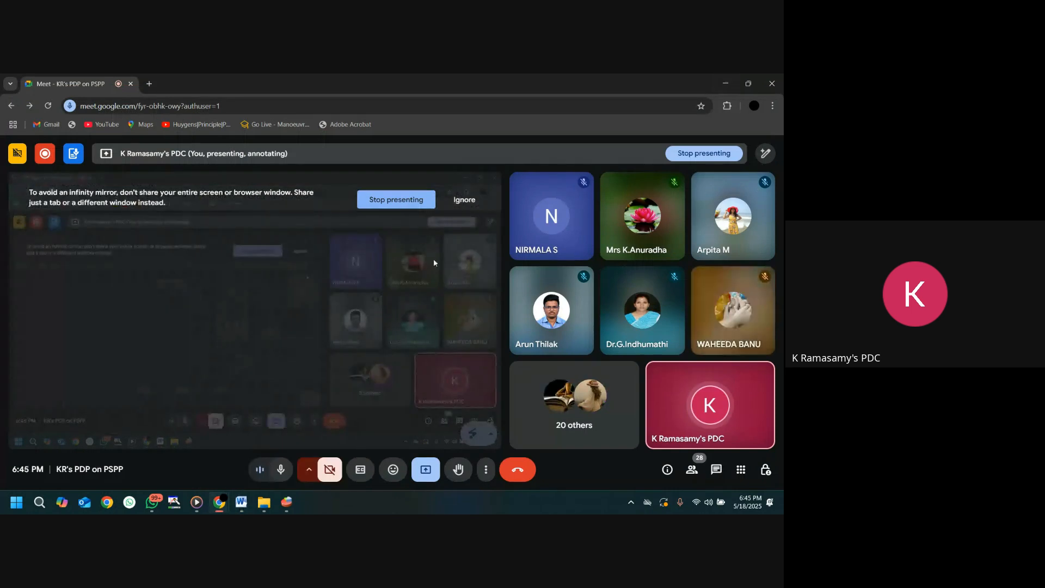
mouse_move(286, 501)
click(286, 458)
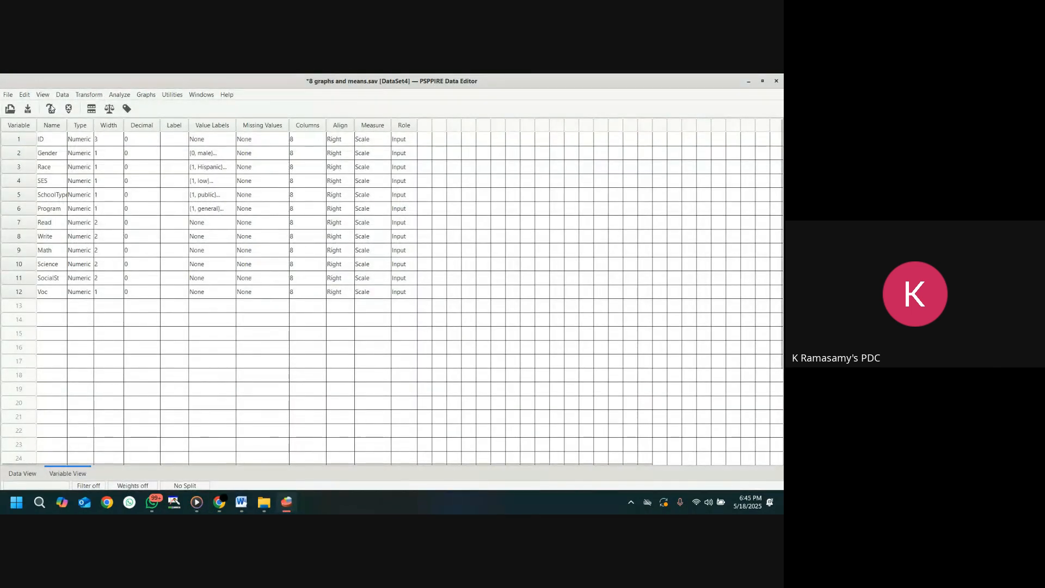
click(8, 95)
click(20, 117)
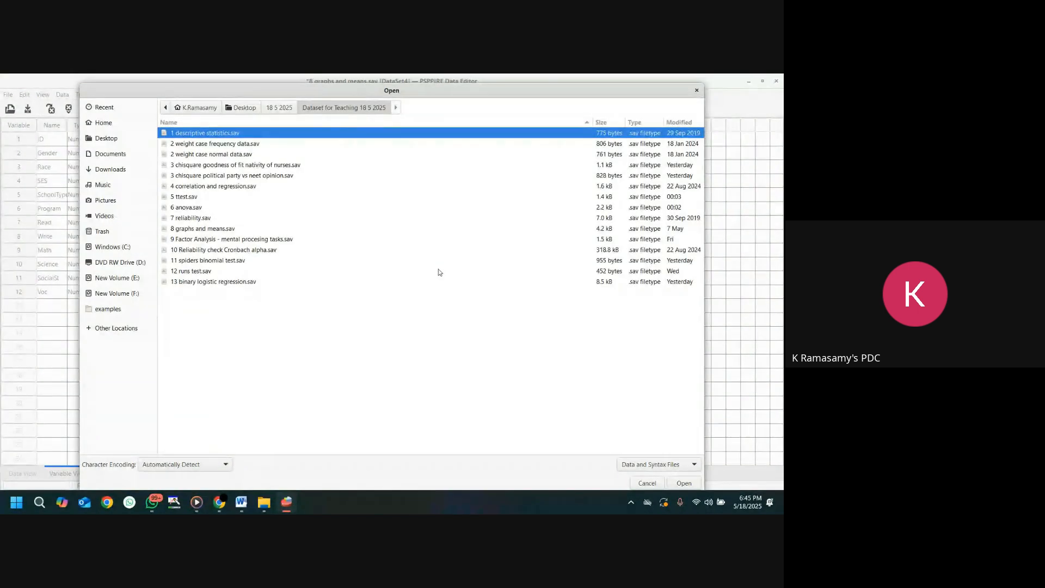
click(197, 155)
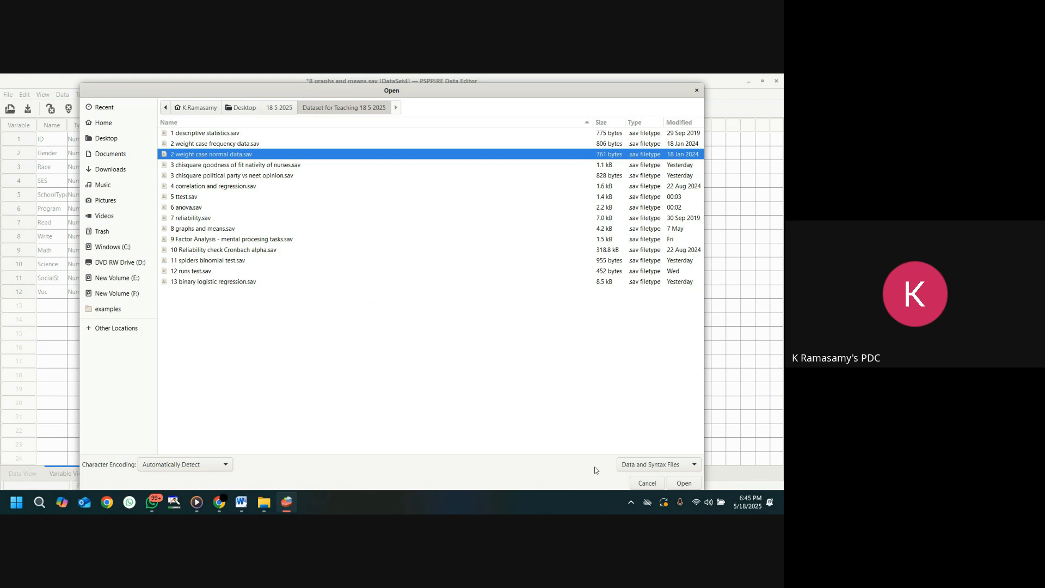
click(683, 483)
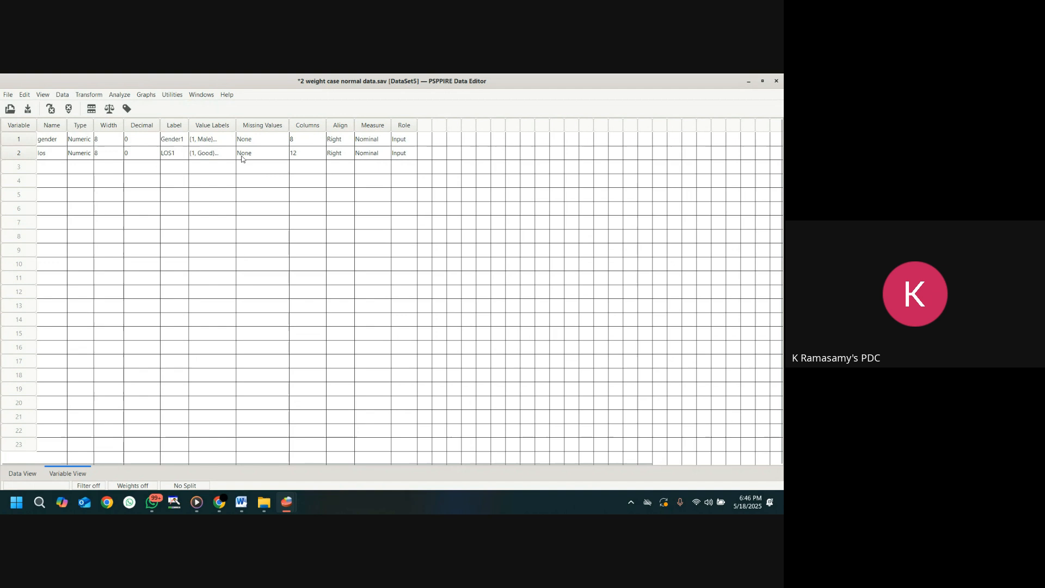
- Inspect the value labels defined for the los variable, leaving them unedited
click(227, 154)
click(228, 155)
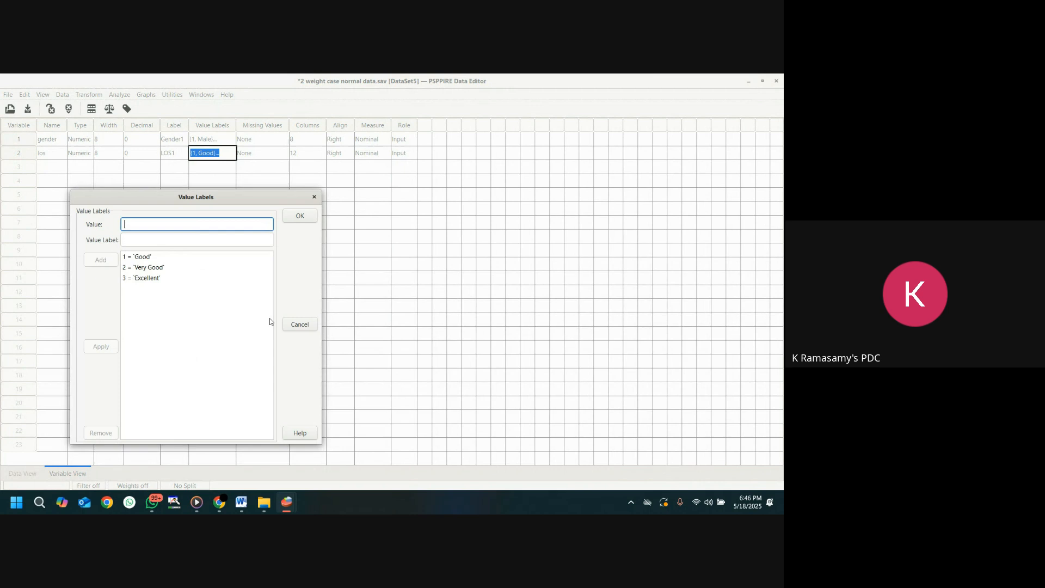
click(314, 197)
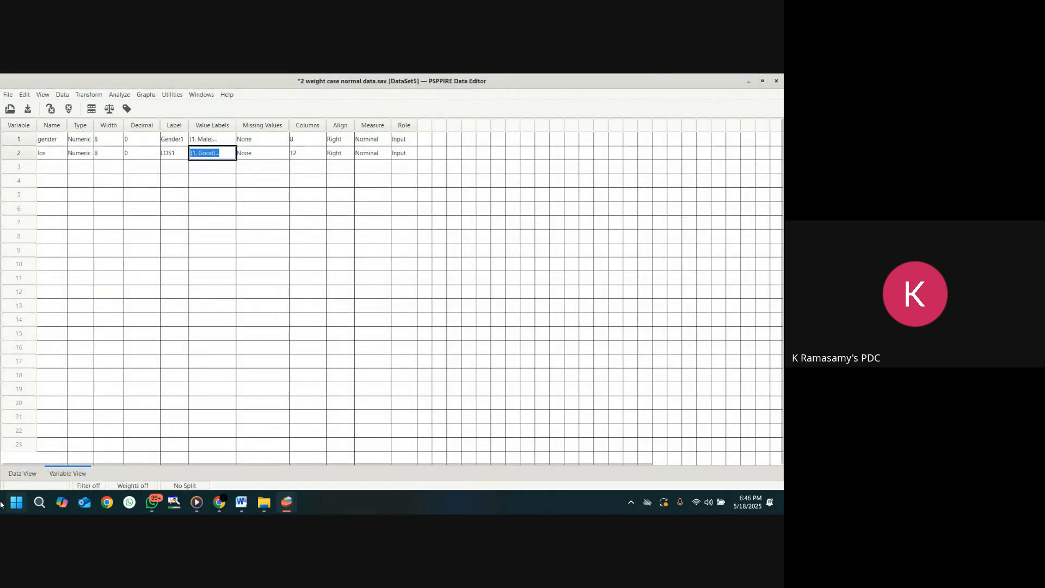
- Show value labels instead of numeric codes in the case data and look through the gender and los cases
click(18, 477)
scroll(122, 296, down, 5)
scroll(121, 297, up, 2)
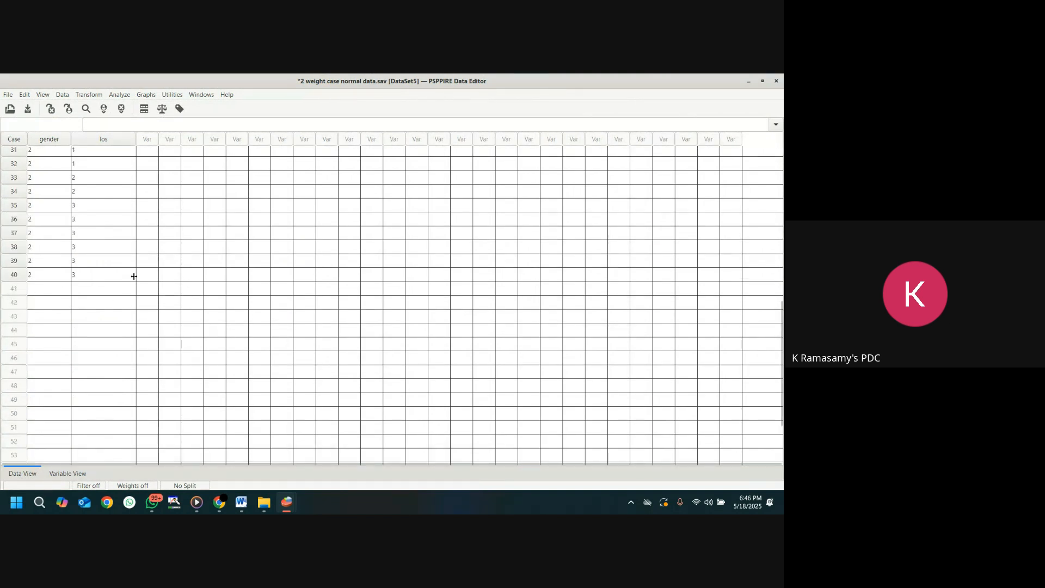
scroll(134, 275, up, 7)
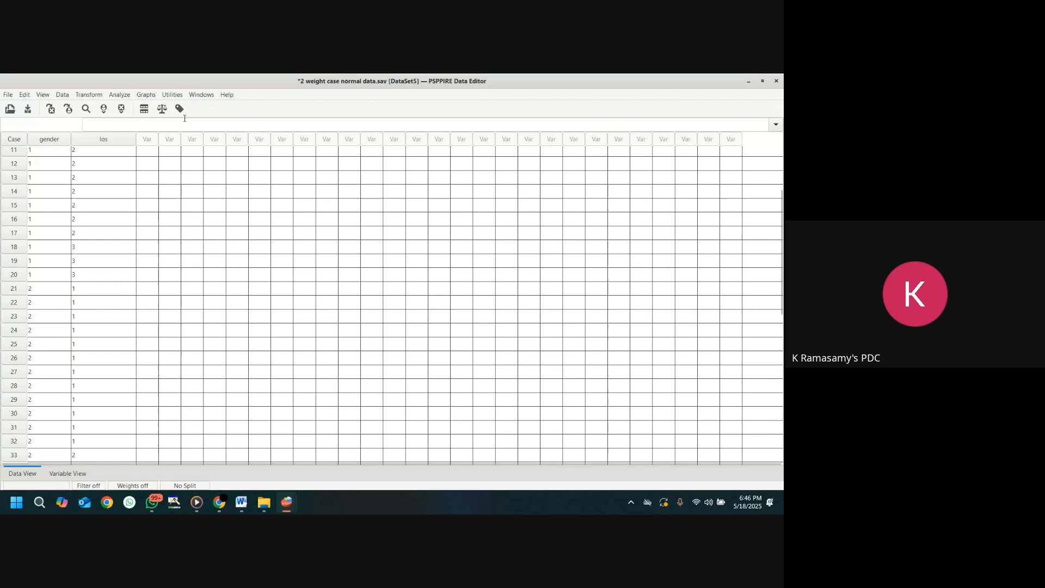
click(180, 108)
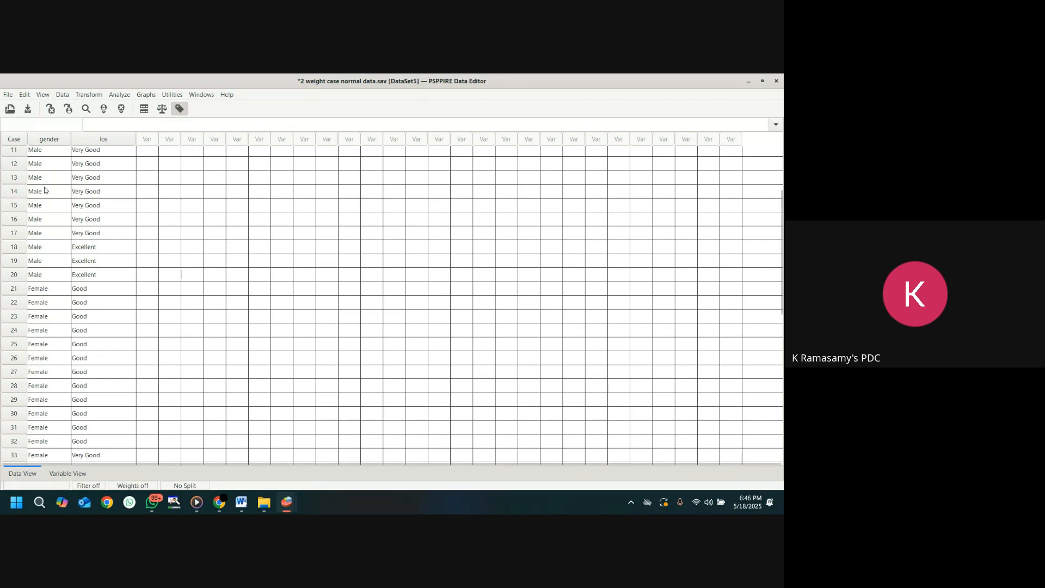
scroll(44, 194, up, 3)
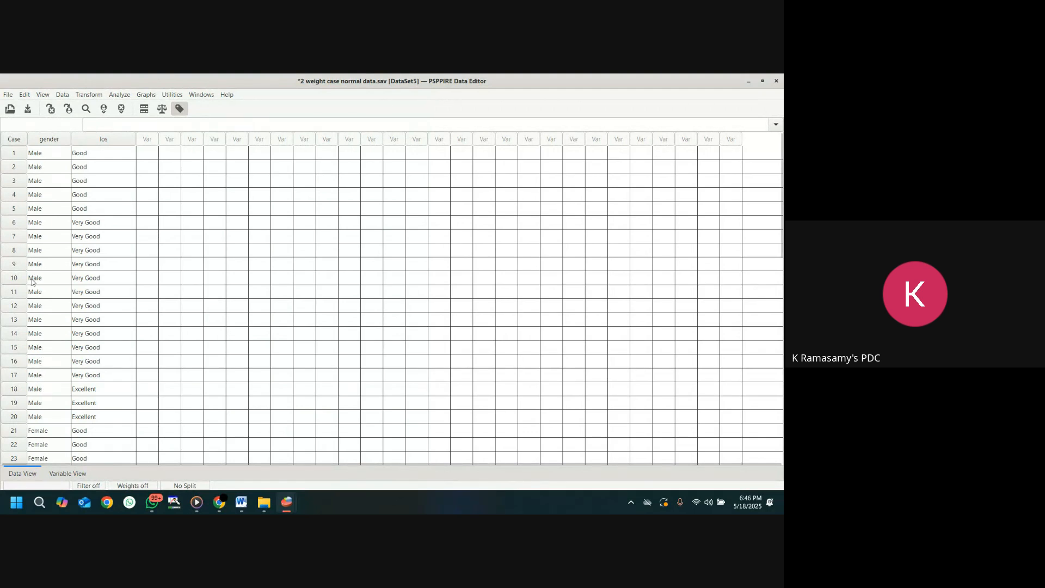
scroll(100, 361, down, 6)
scroll(93, 250, up, 1)
scroll(91, 251, up, 1)
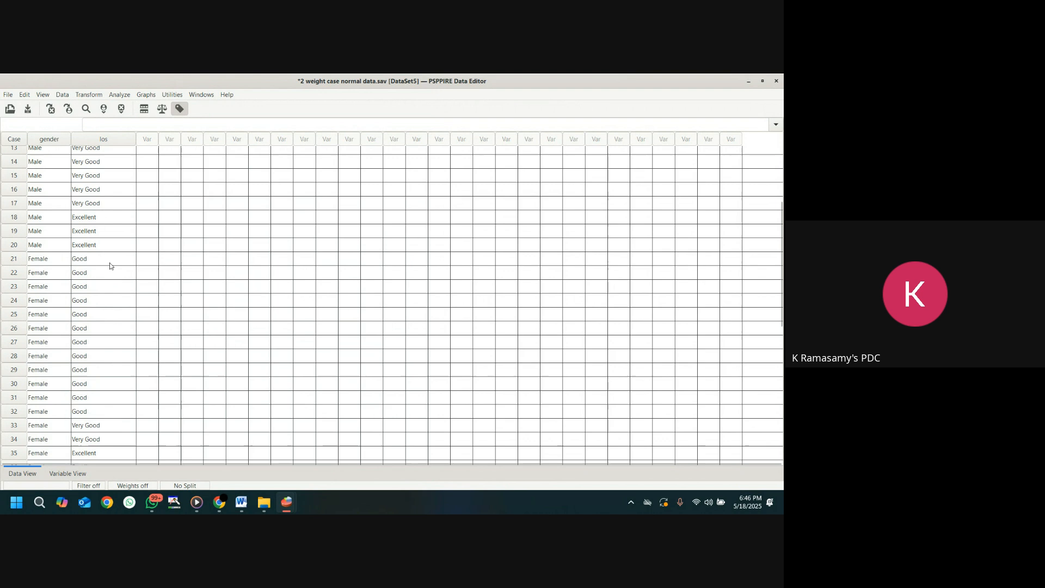
scroll(170, 267, up, 5)
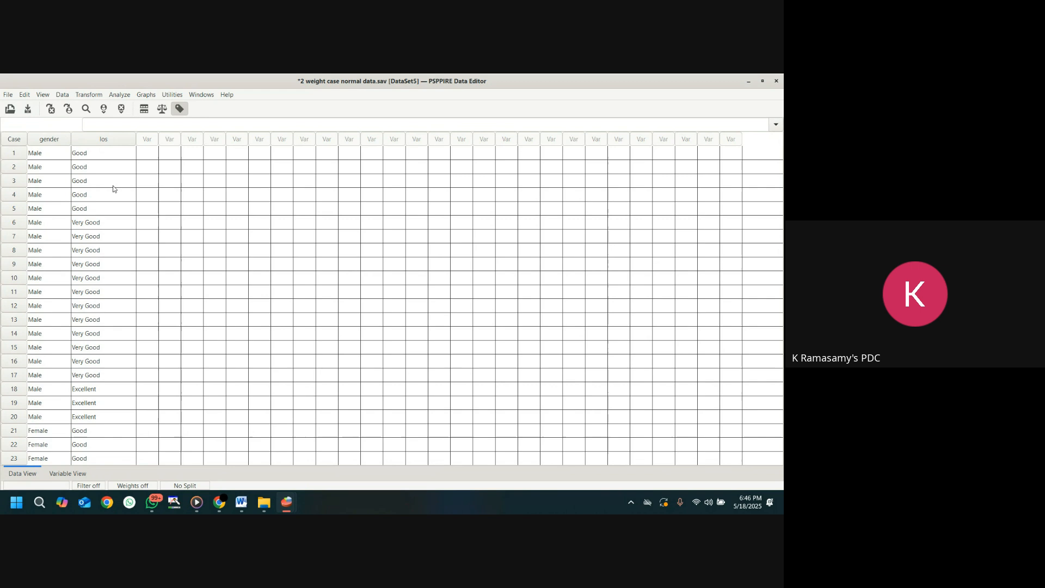
- Set up a Crosstabs analysis with gender as the row variable and los as the column variable
click(118, 96)
mouse_move(154, 109)
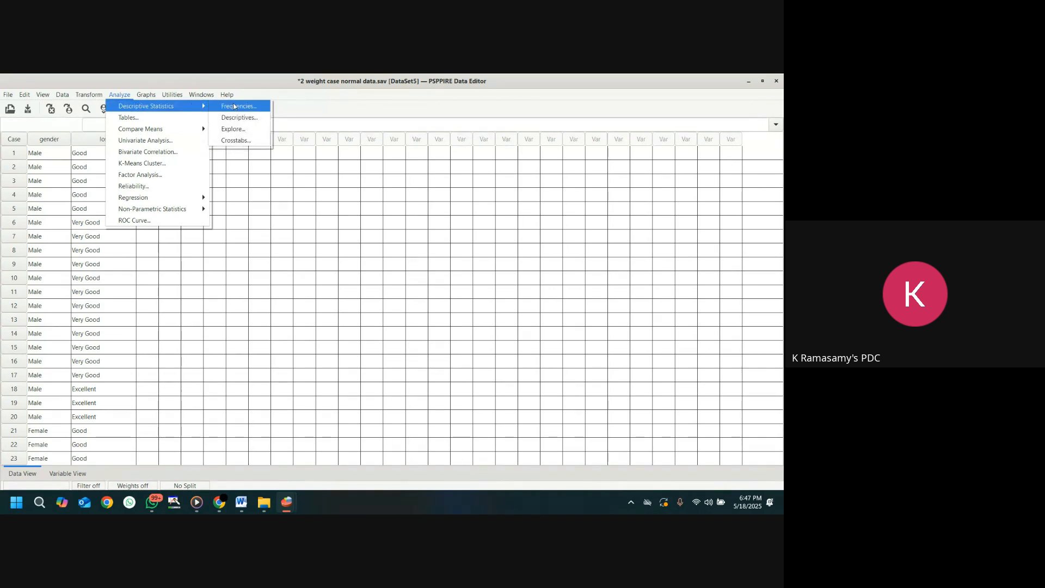
click(245, 142)
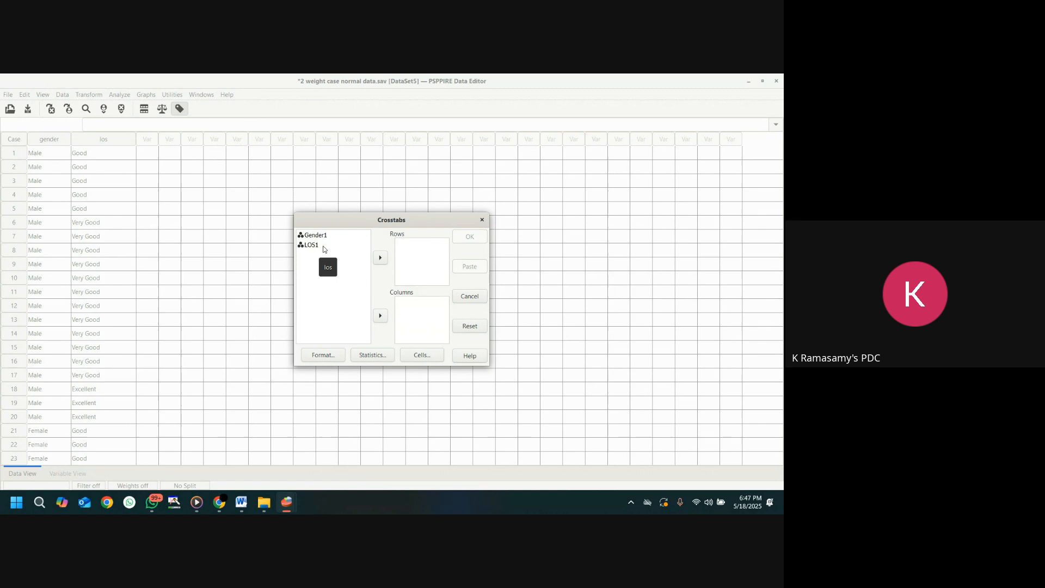
click(318, 235)
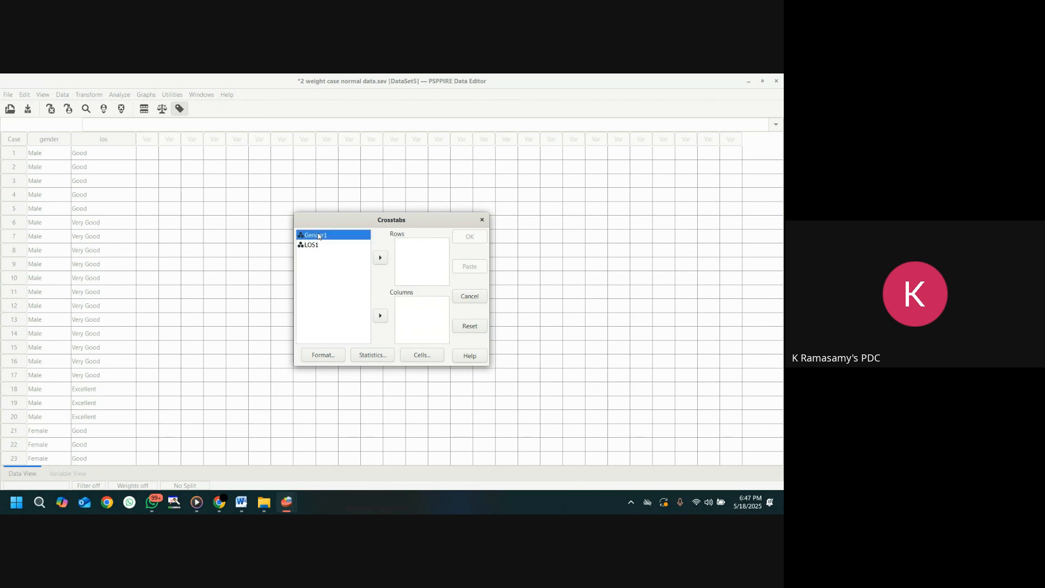
click(380, 258)
click(380, 315)
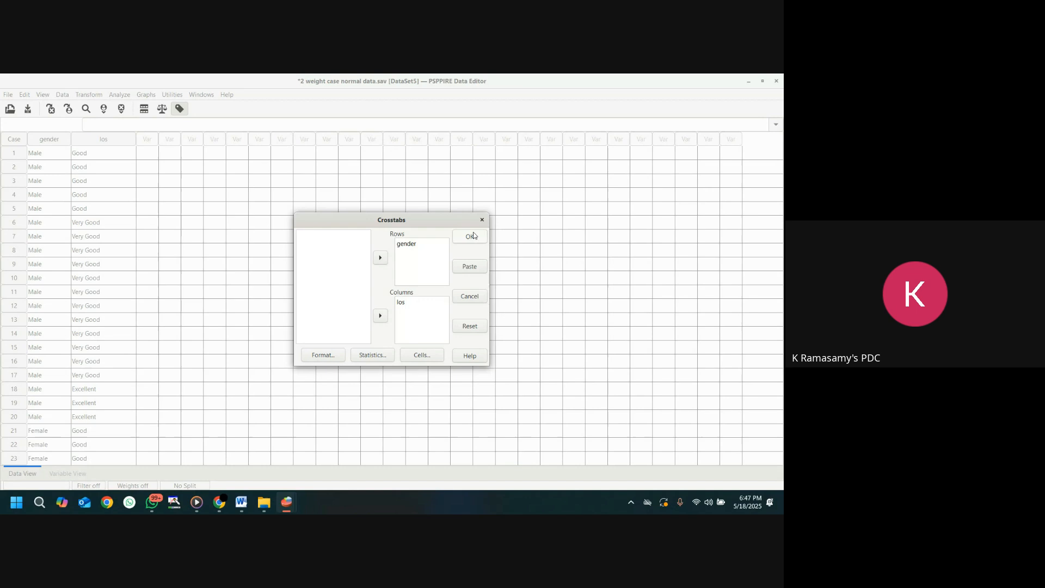
- Include the Chisq and Phi and Cramer's V statistics in the crosstab
click(381, 357)
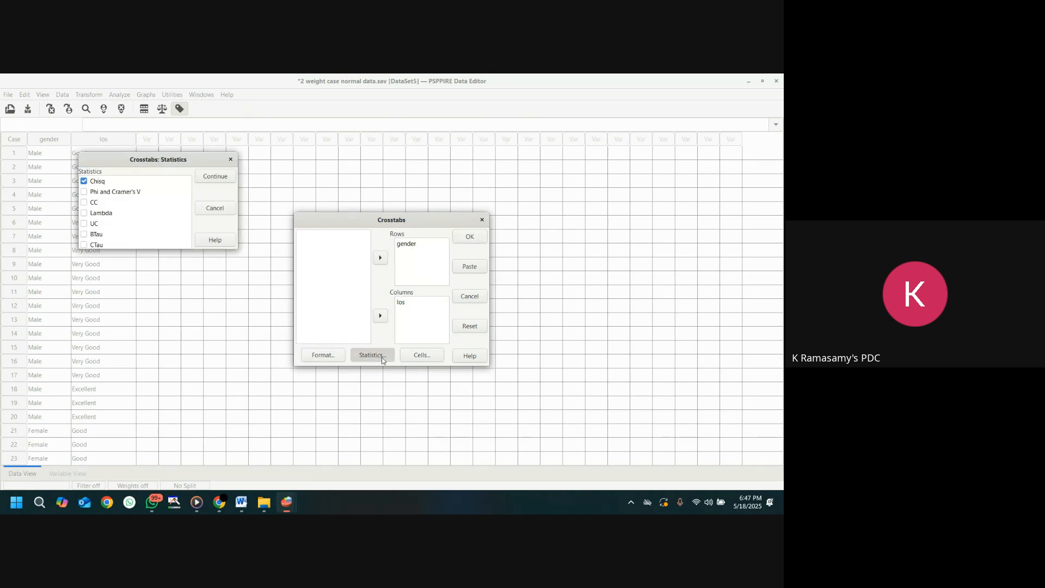
click(85, 185)
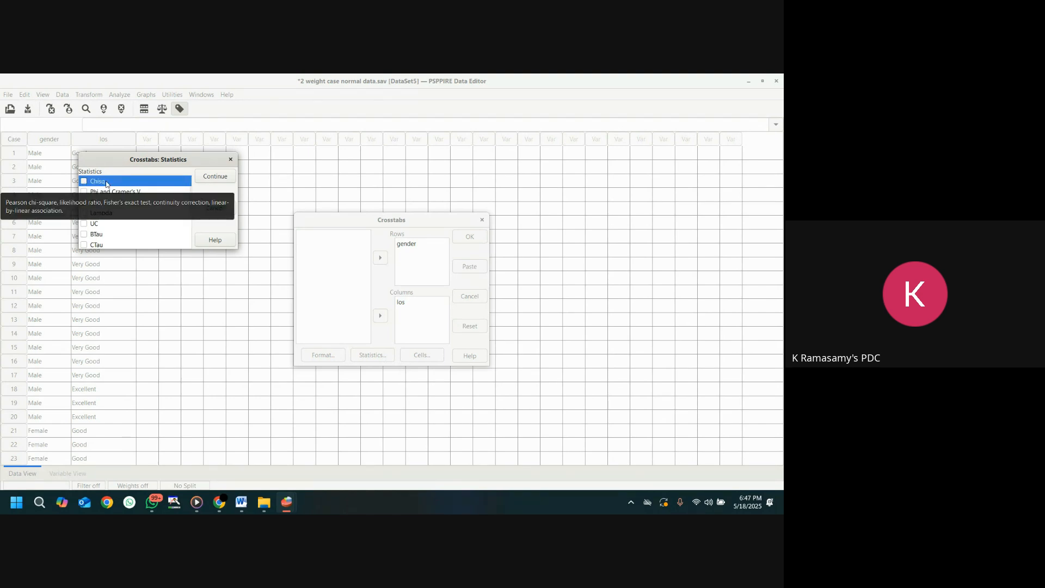
click(84, 181)
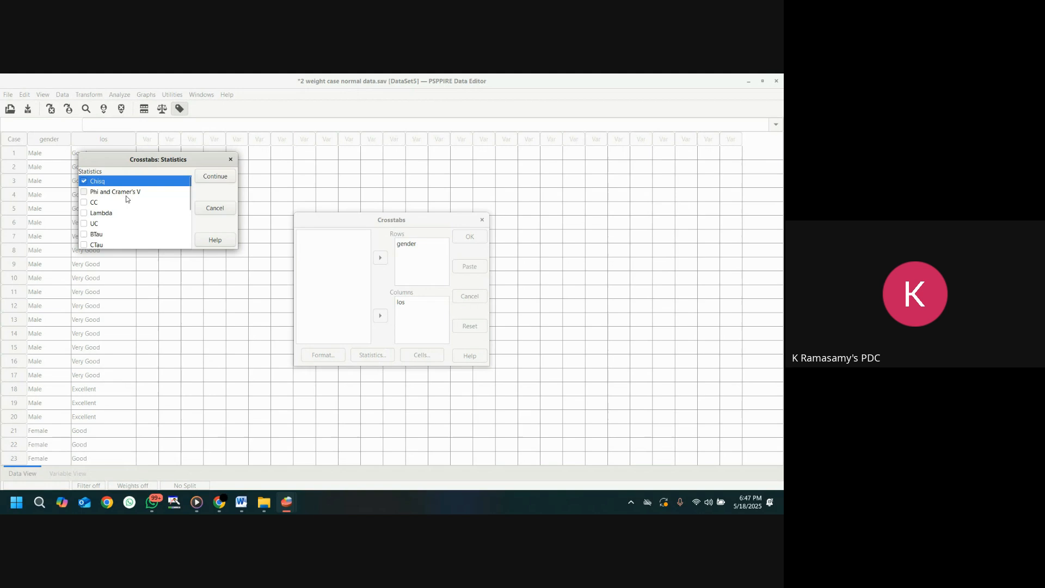
click(90, 195)
click(84, 191)
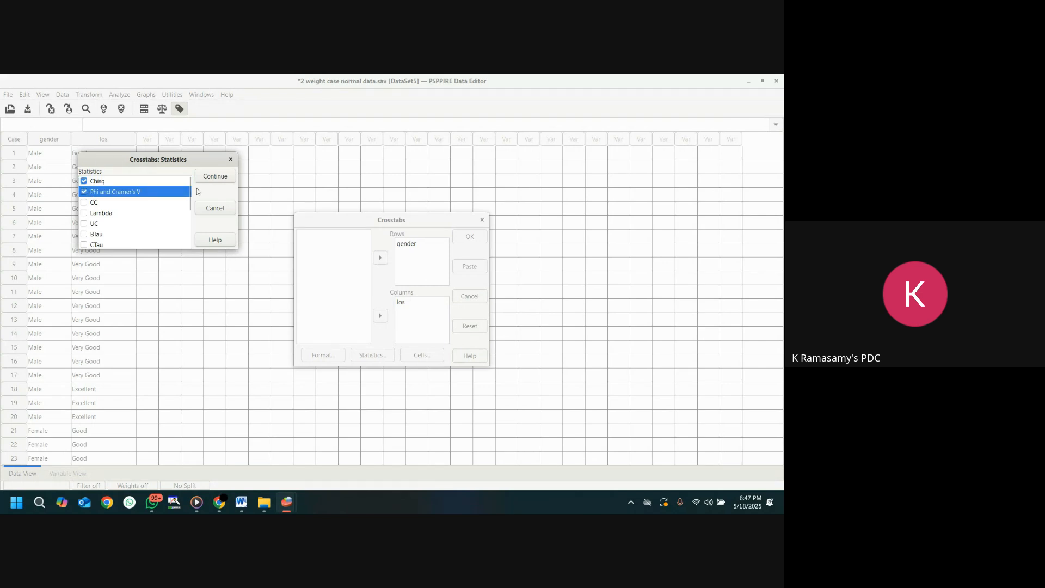
click(213, 177)
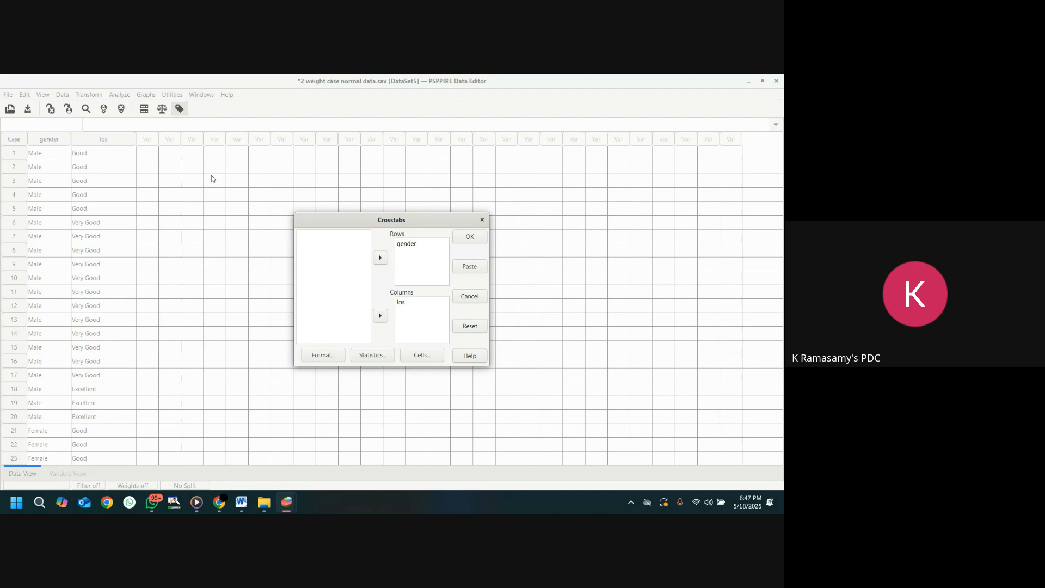
- Run the crosstab of gender by los and examine its chi-square tests and symmetric measures in the output viewer
click(471, 239)
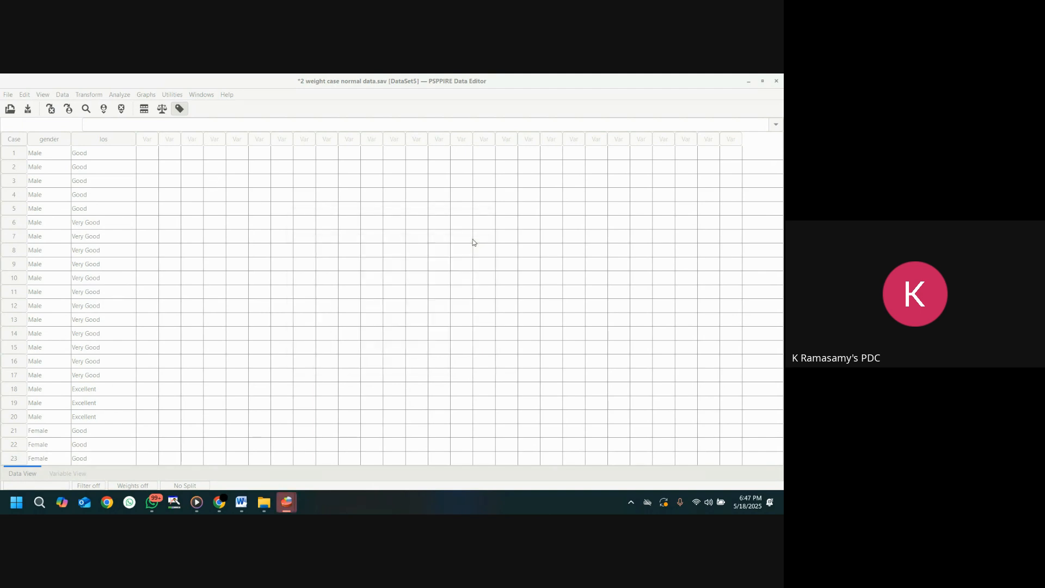
mouse_move(293, 504)
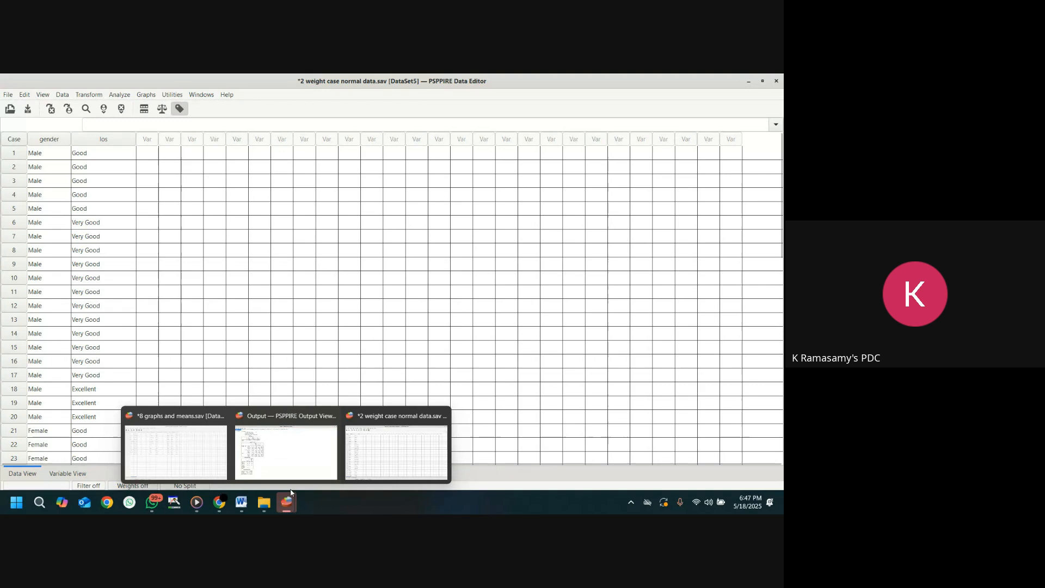
click(280, 442)
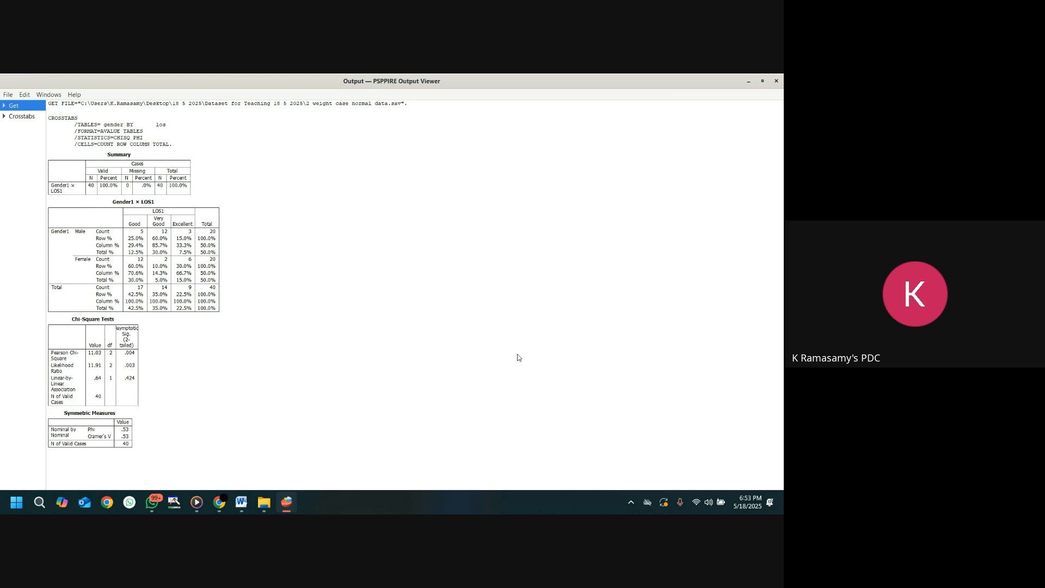
- Compare the crosstab's association measures with the interpretation of association table in the Word exercise sheet
click(748, 81)
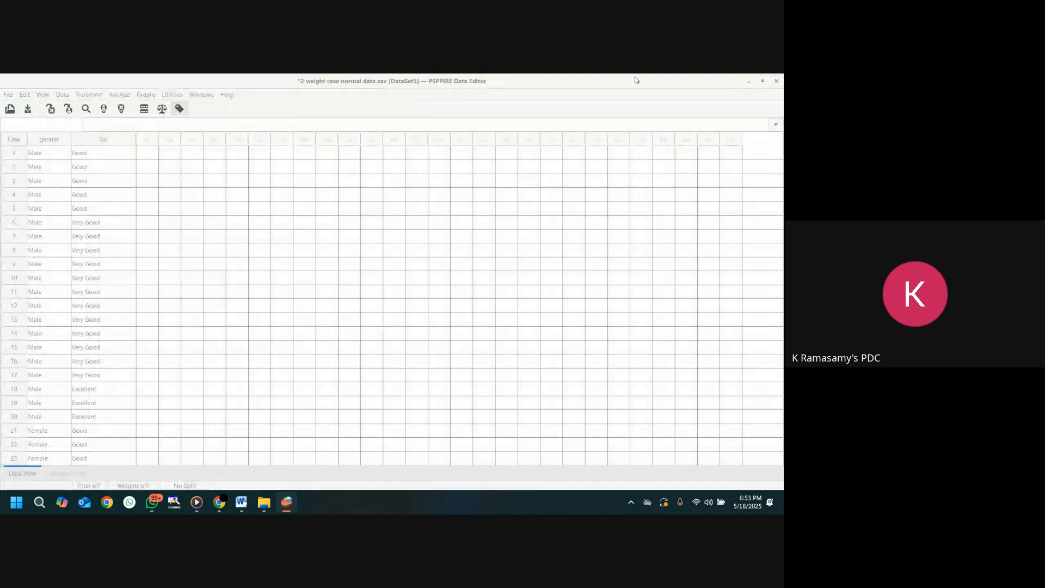
click(241, 501)
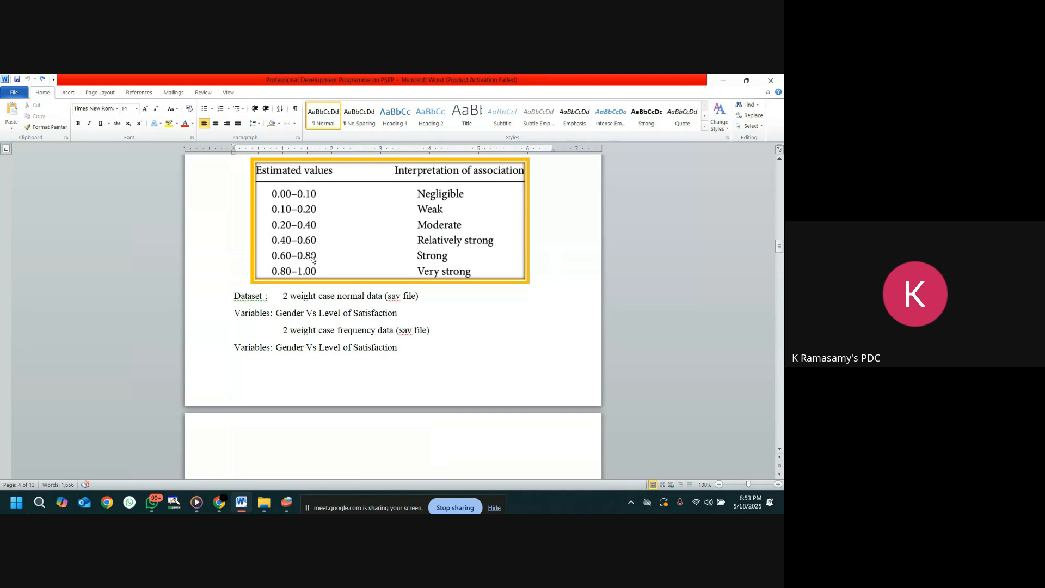
scroll(298, 257, up, 3)
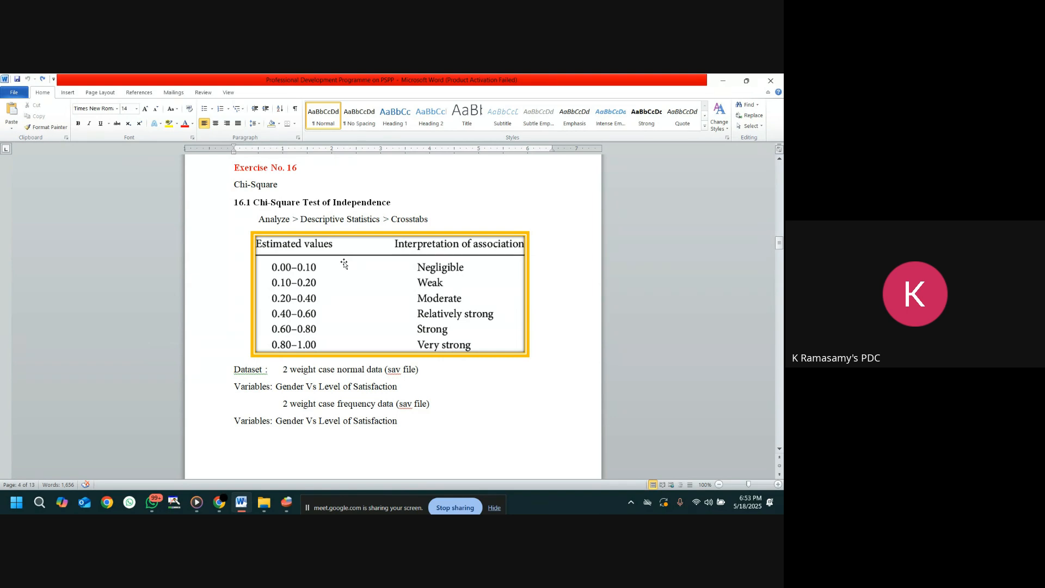
mouse_move(288, 506)
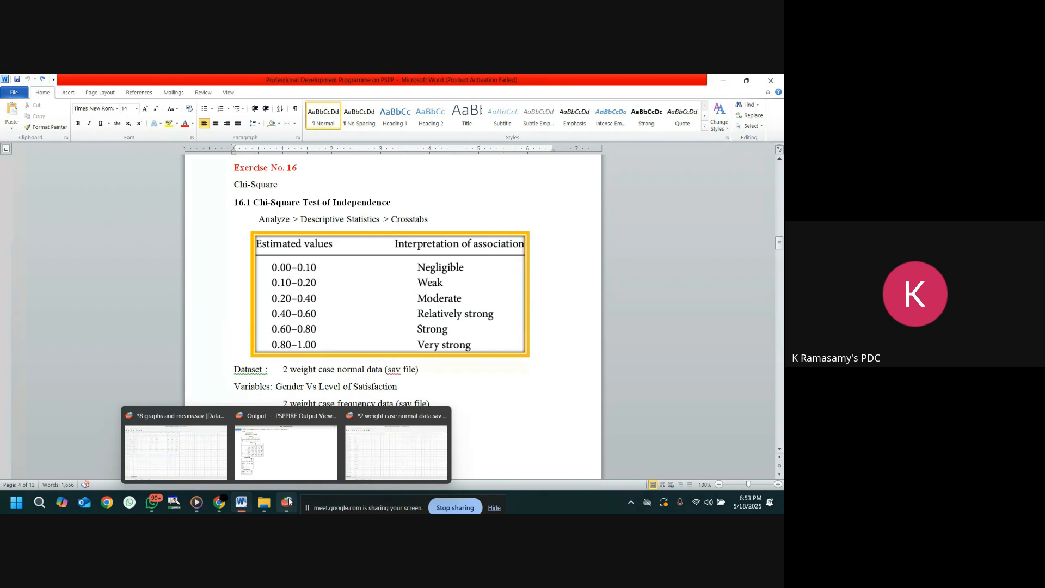
click(283, 454)
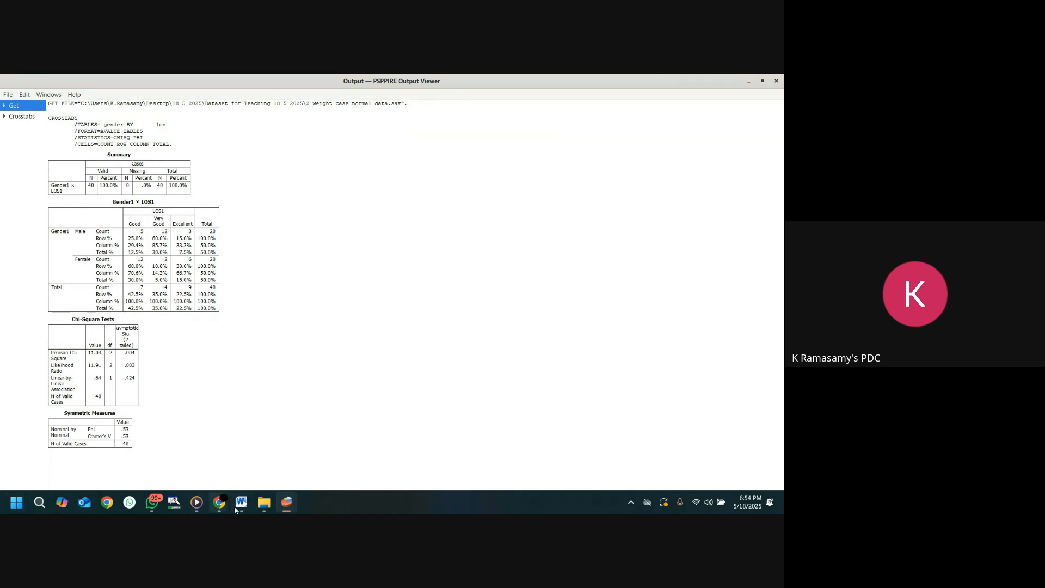
click(242, 451)
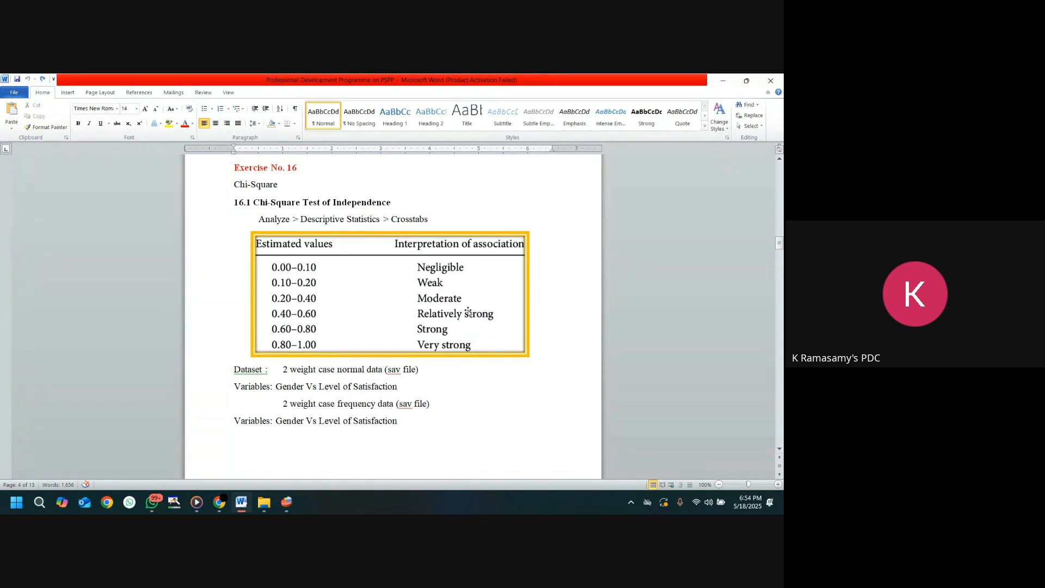
- Switch from the Word exercise sheet back to PSPP and open the dataset 2 weight case frequency data.sav
scroll(364, 357, down, 3)
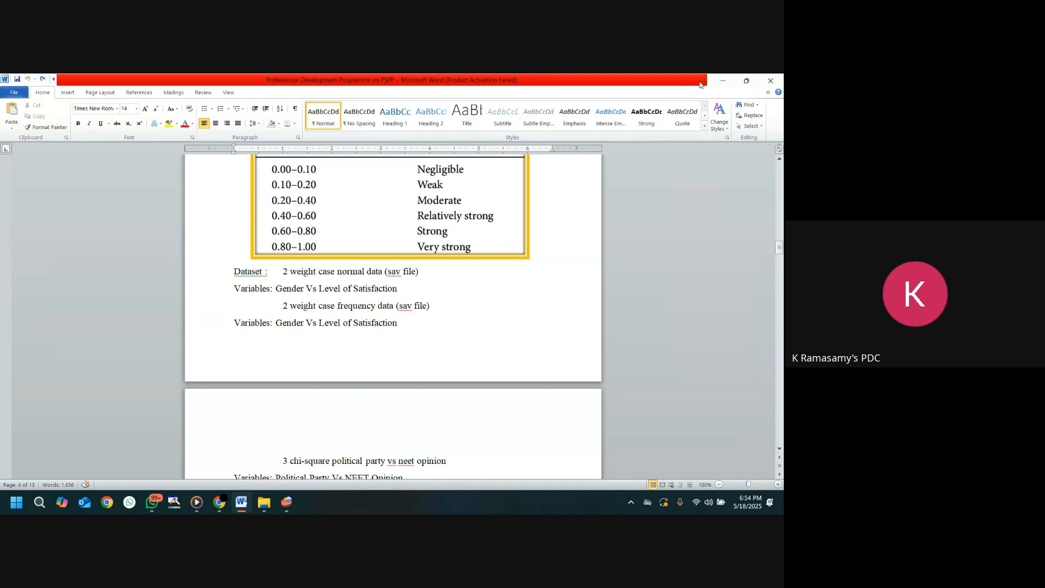
click(724, 81)
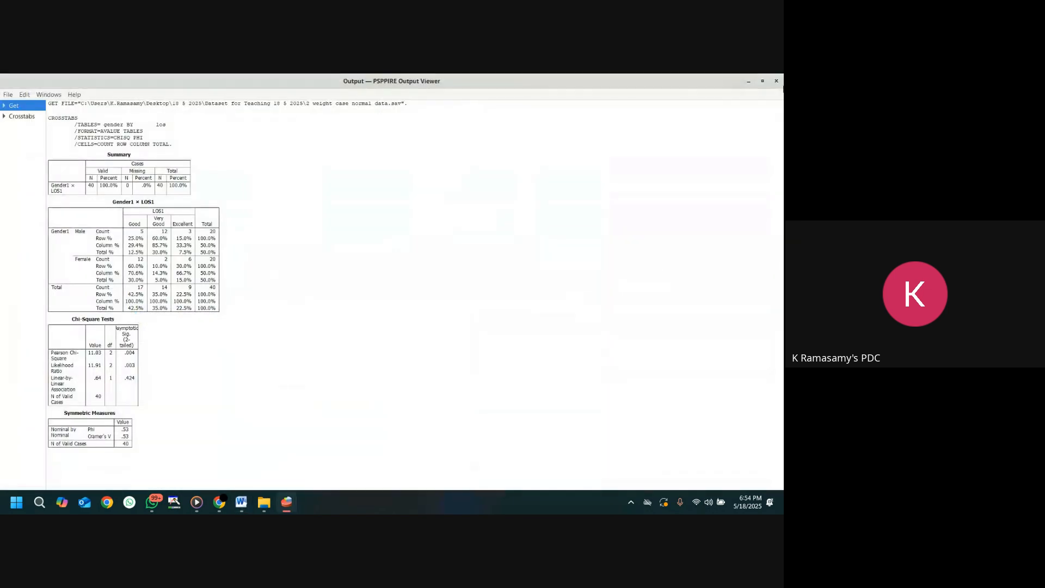
click(748, 81)
click(9, 98)
click(22, 117)
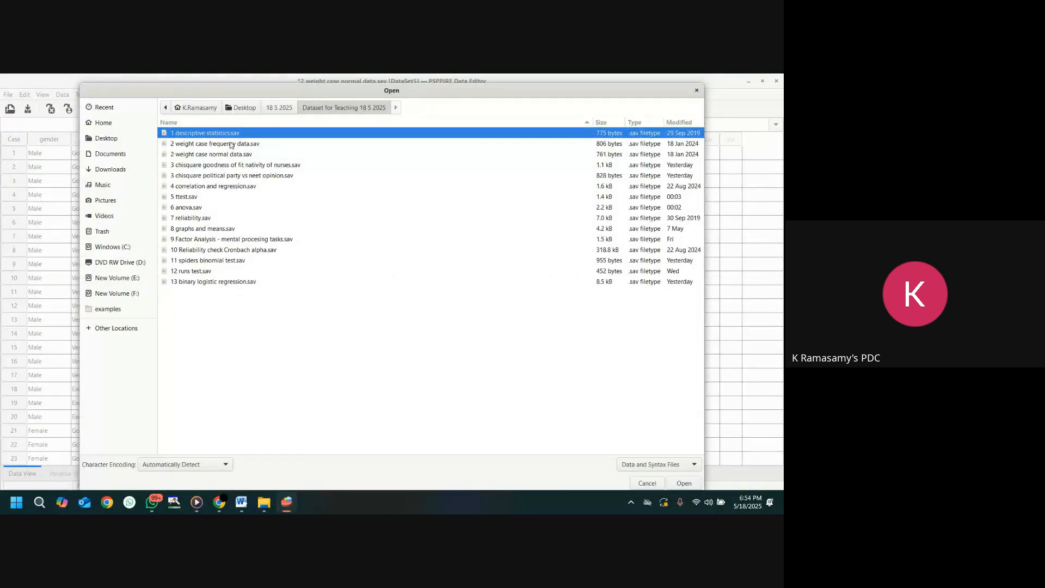
click(231, 145)
click(684, 483)
- Review the variable definitions of the frequency dataset and display value labels in its case data
click(68, 473)
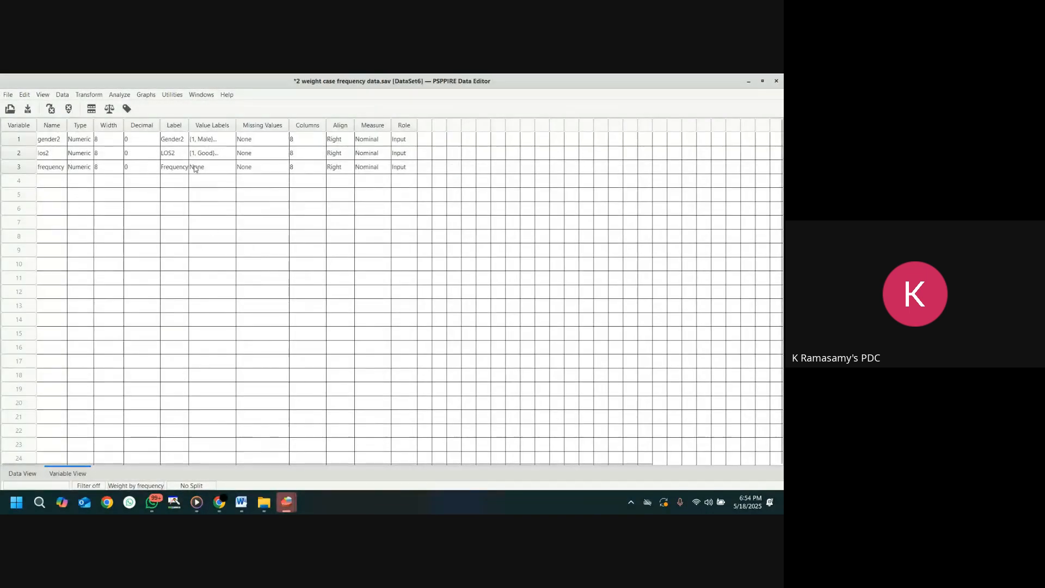
click(22, 473)
click(181, 109)
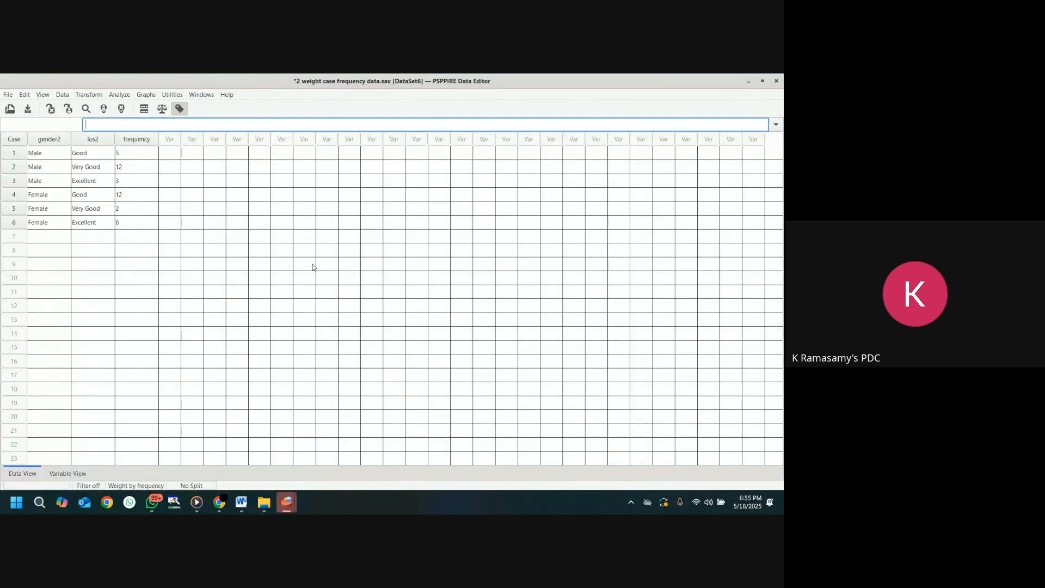
click(62, 95)
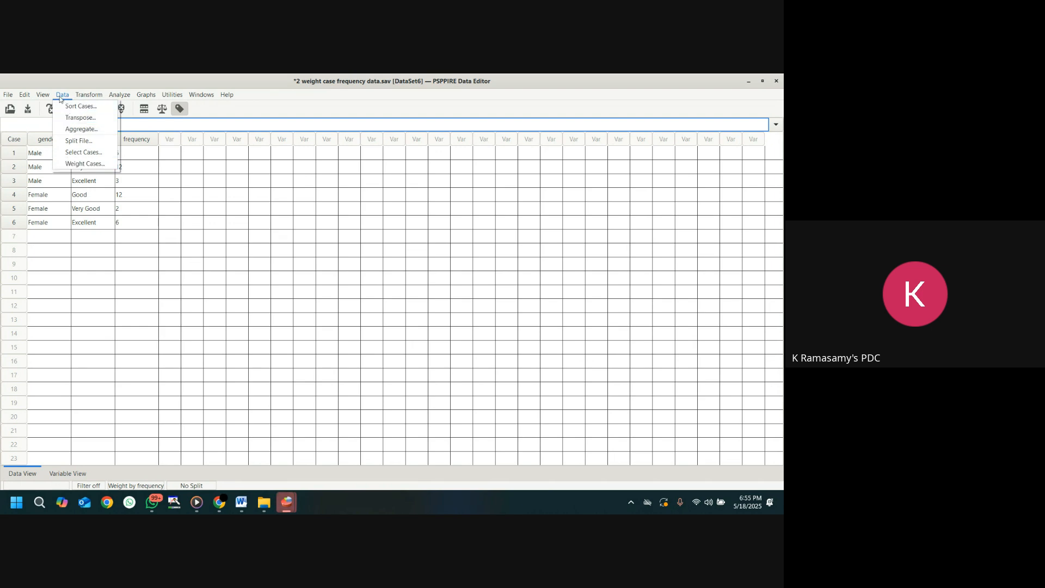
click(75, 165)
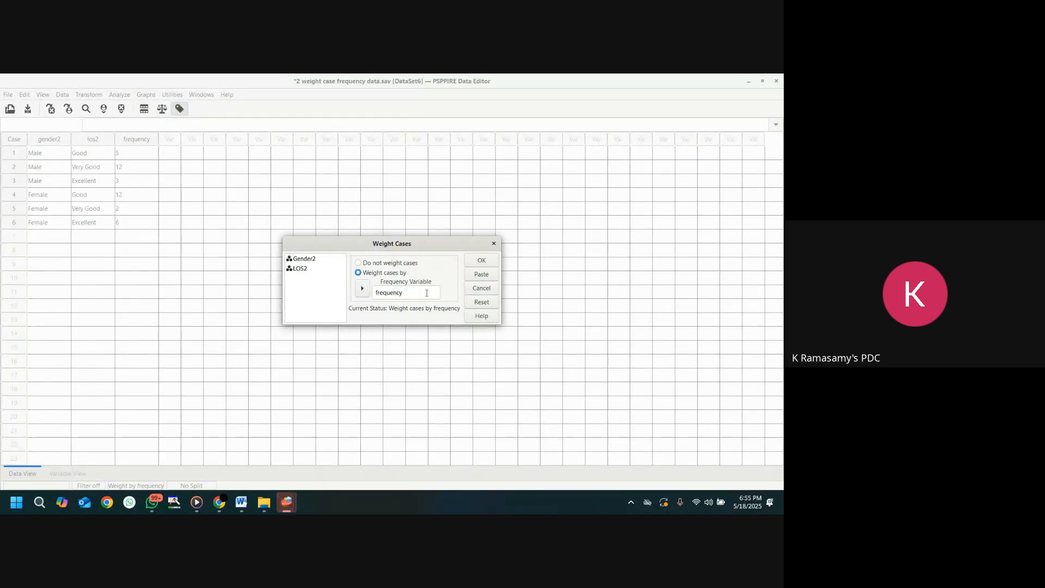
click(406, 263)
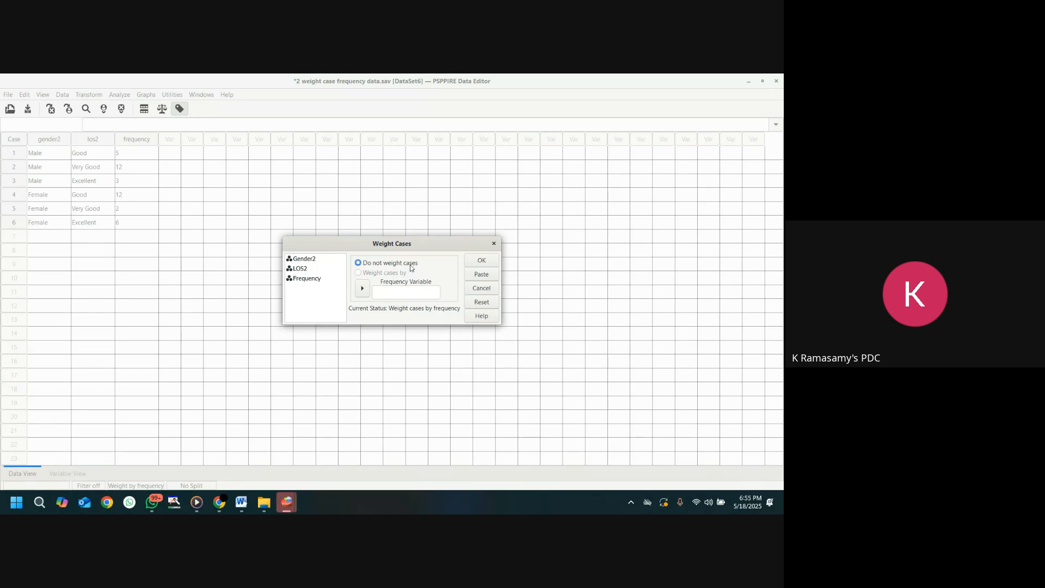
click(302, 279)
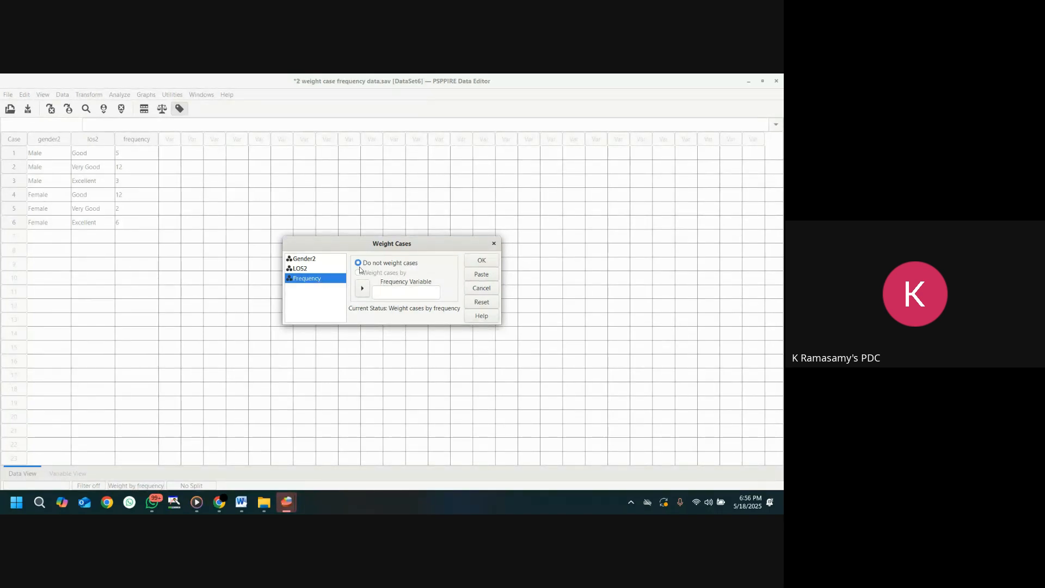
click(488, 292)
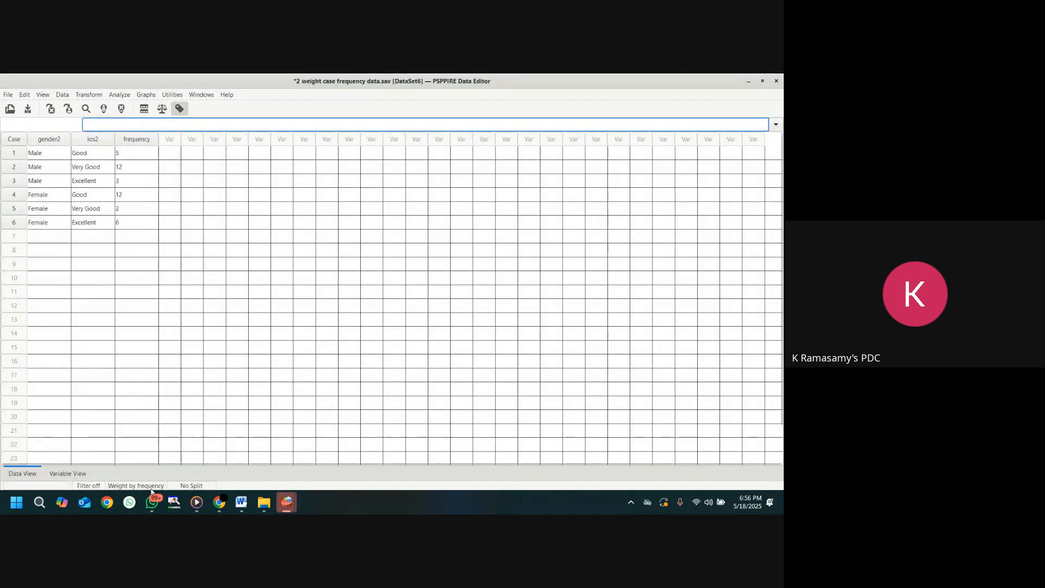
- Turn off case weighting for the frequency dataset
click(119, 94)
mouse_move(62, 95)
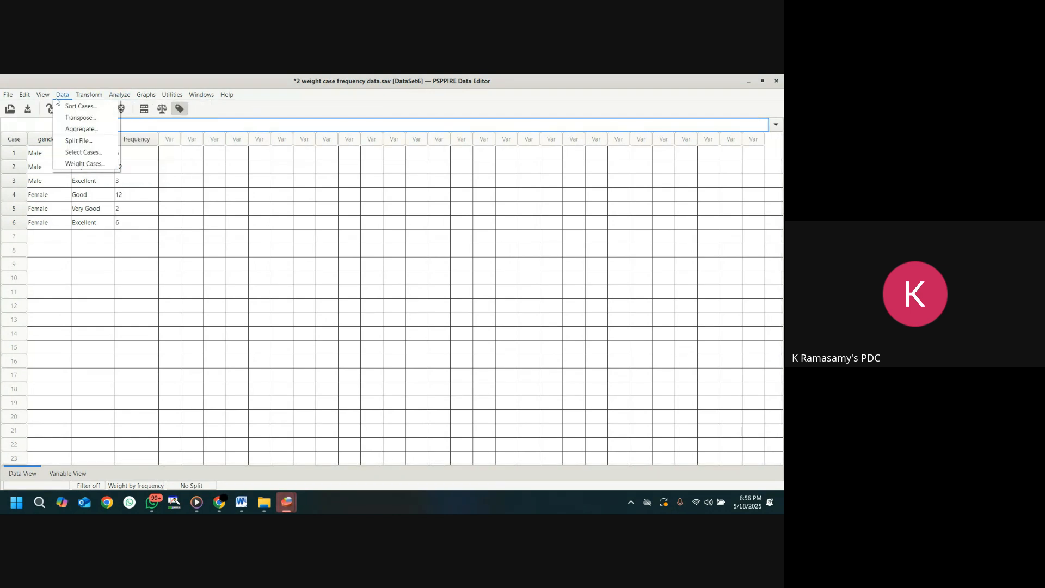
click(85, 163)
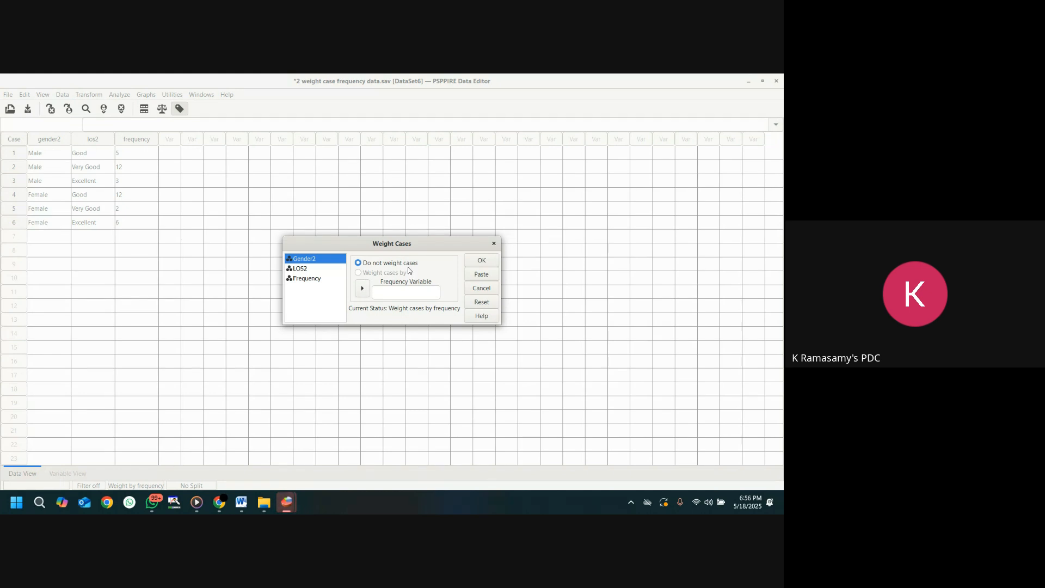
click(481, 260)
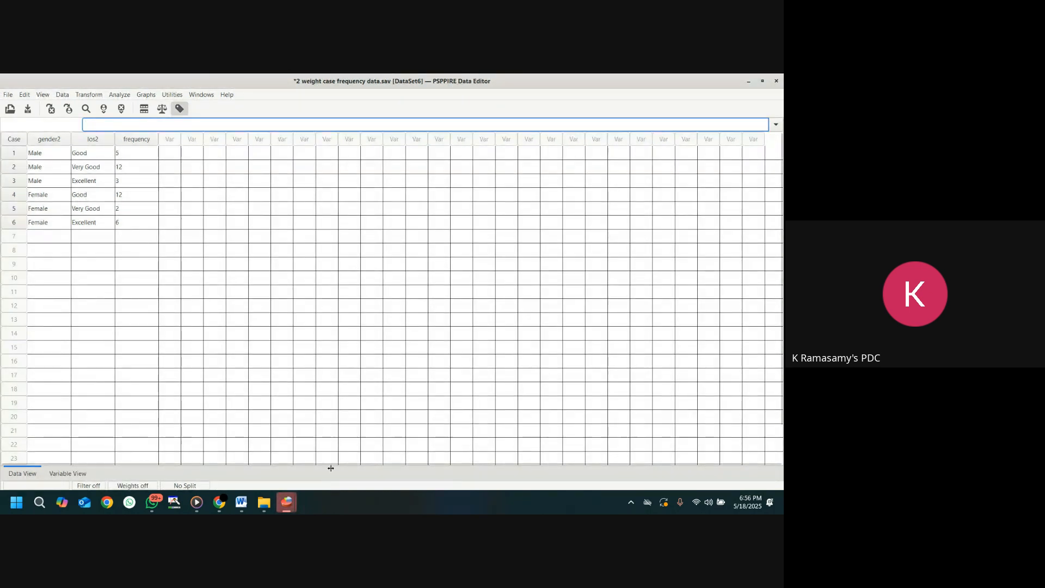
- Weight the cases of the dataset by the Frequency variable
mouse_move(286, 502)
click(62, 95)
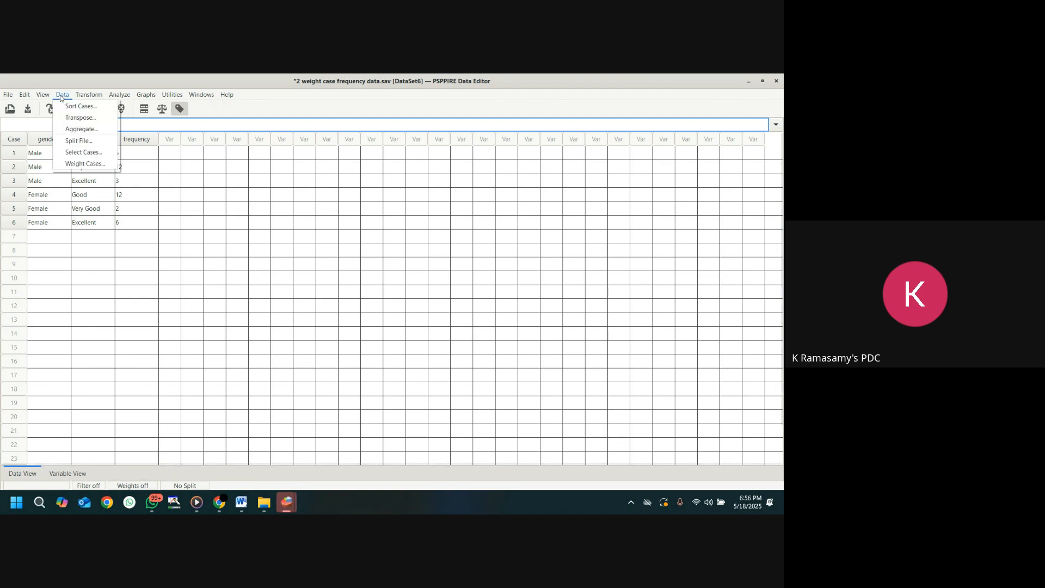
click(78, 164)
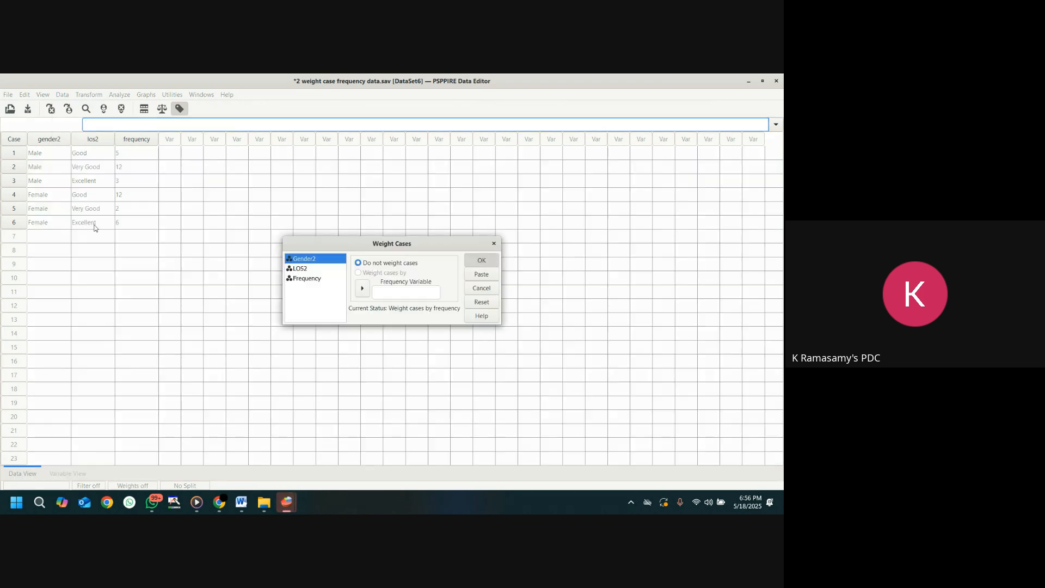
click(309, 279)
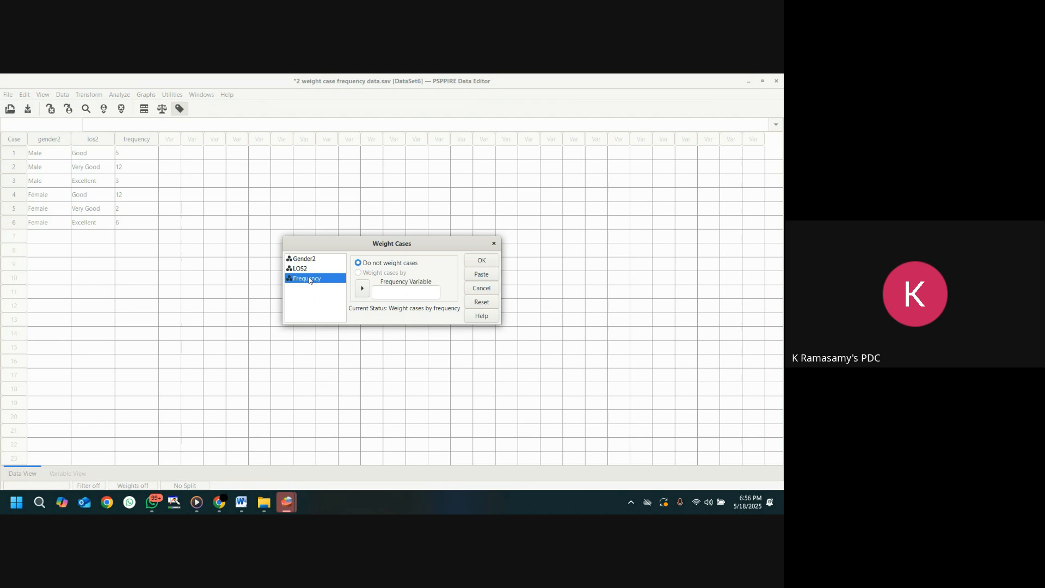
click(362, 289)
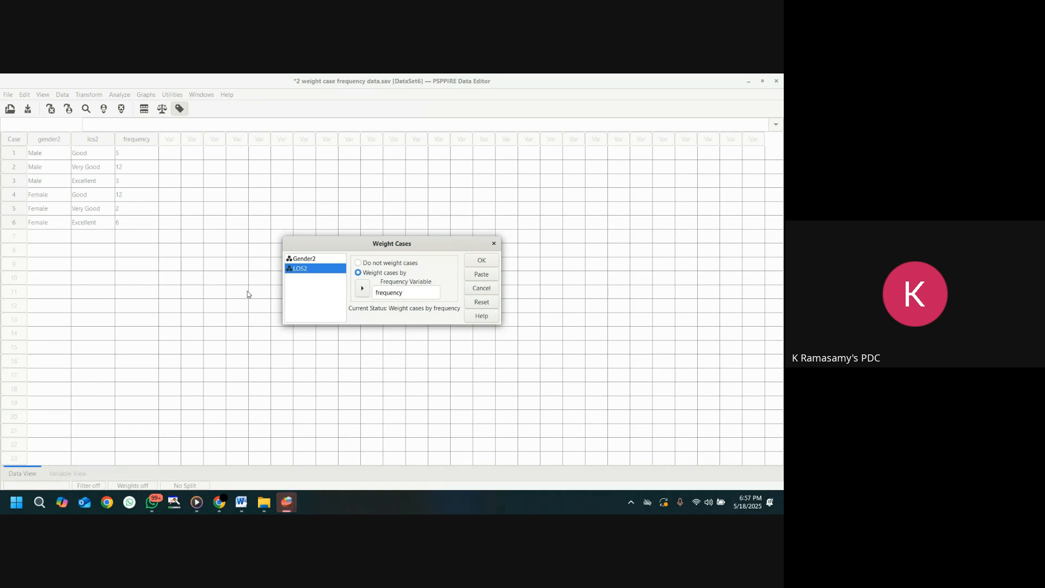
click(482, 261)
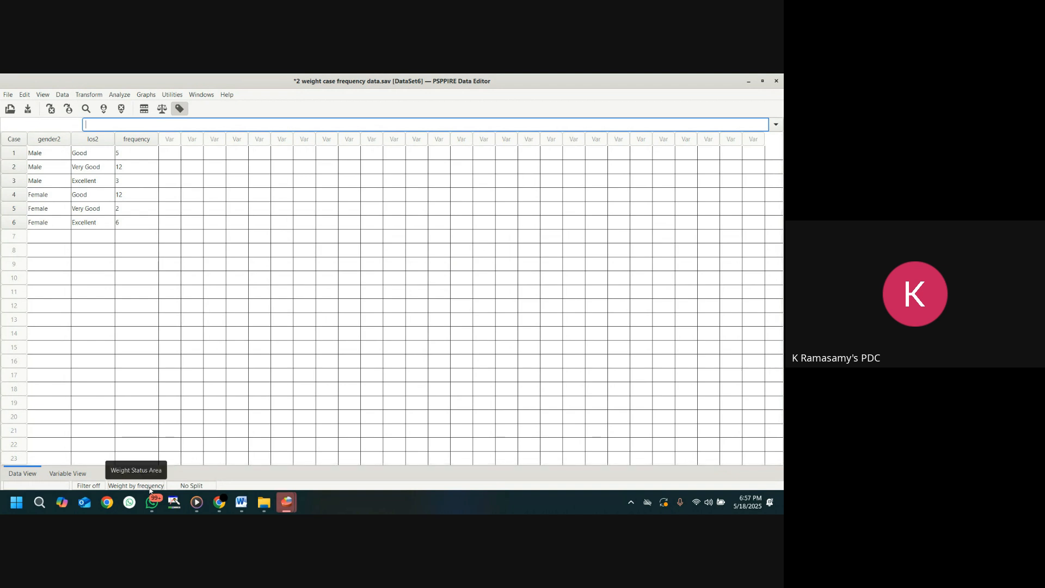
- Set up a Crosstabs analysis with gender2 as the row variable and los2 as the column variable
click(123, 95)
click(131, 98)
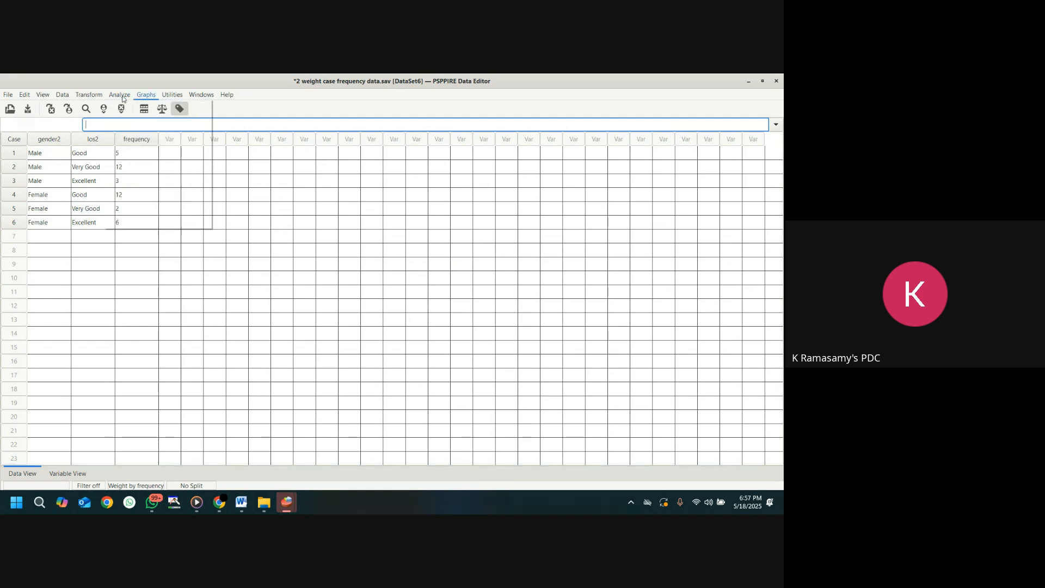
click(128, 96)
mouse_move(152, 105)
click(252, 144)
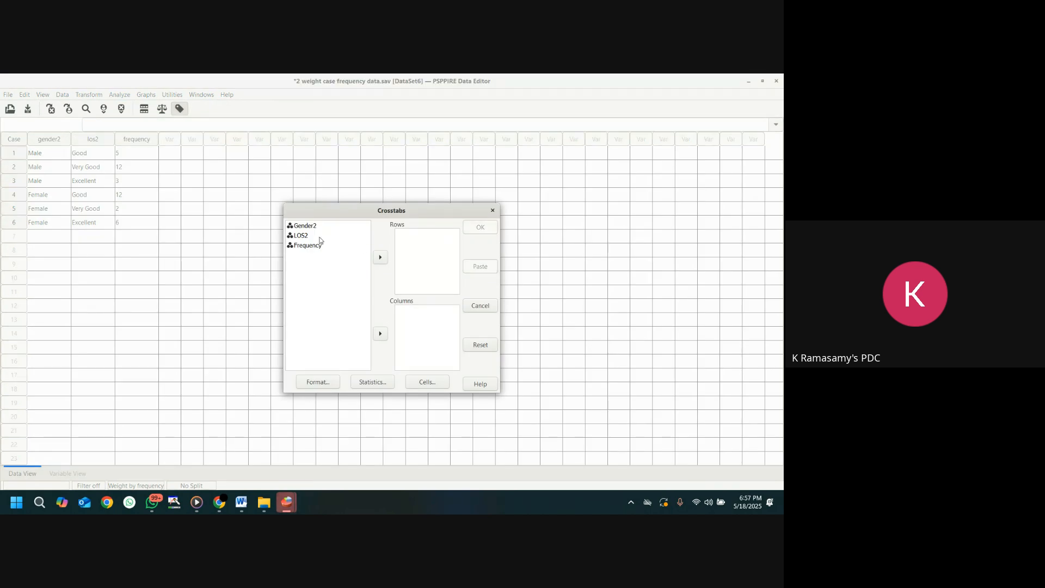
click(323, 225)
click(381, 257)
click(381, 334)
- Add Phi and Cramer's V to the crosstab statistics alongside Chisq
click(380, 383)
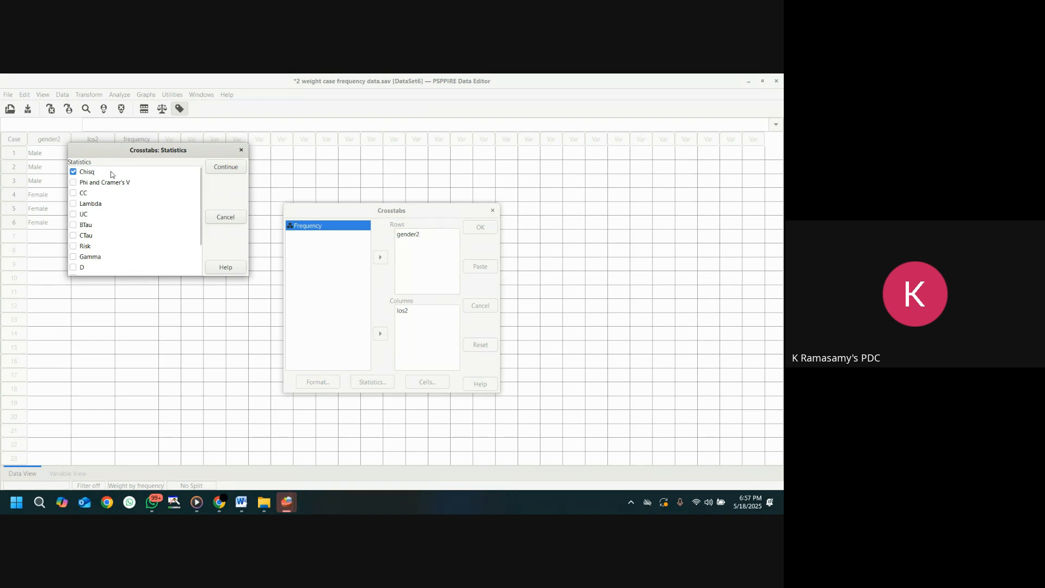
click(73, 183)
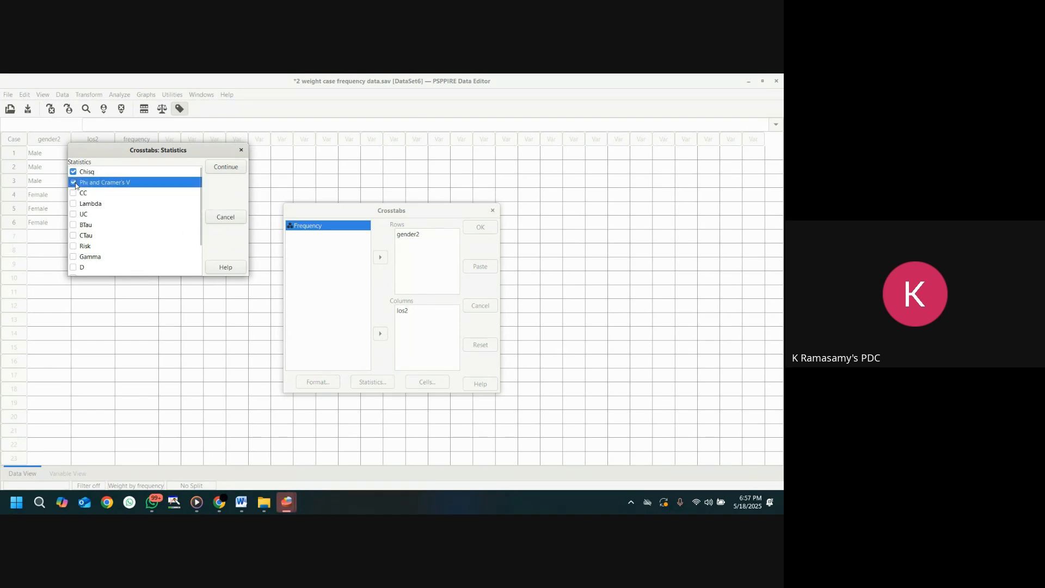
click(226, 167)
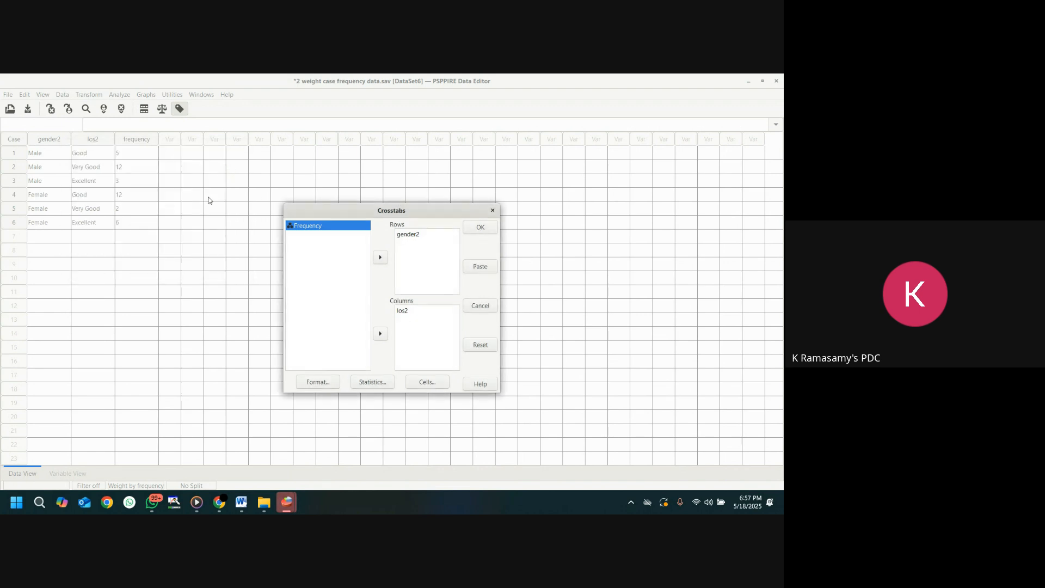
- Run the crosstab of gender2 by los2 and examine its chi-square tests and symmetric measures in the output viewer
click(495, 227)
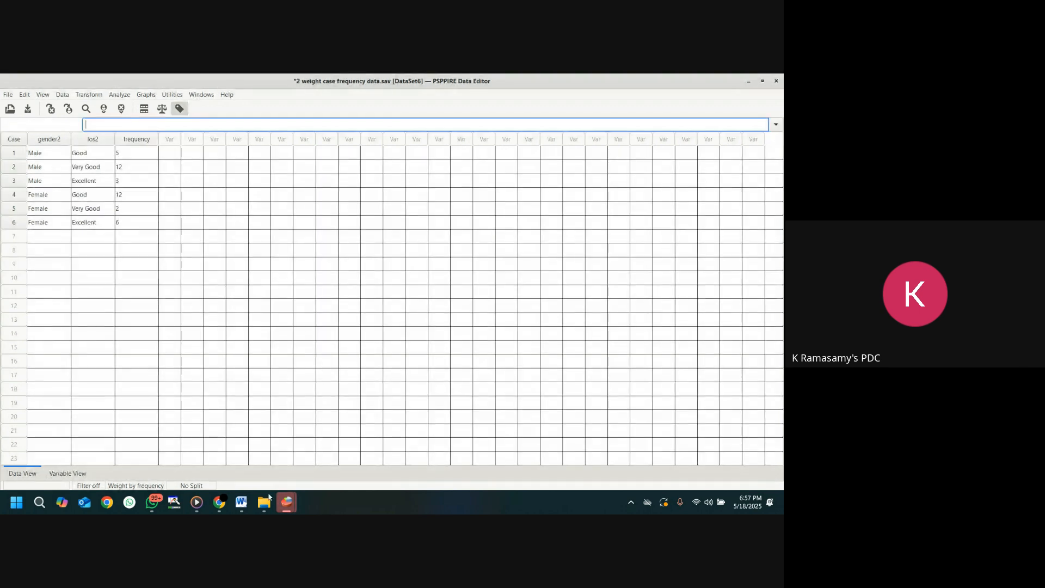
mouse_move(279, 505)
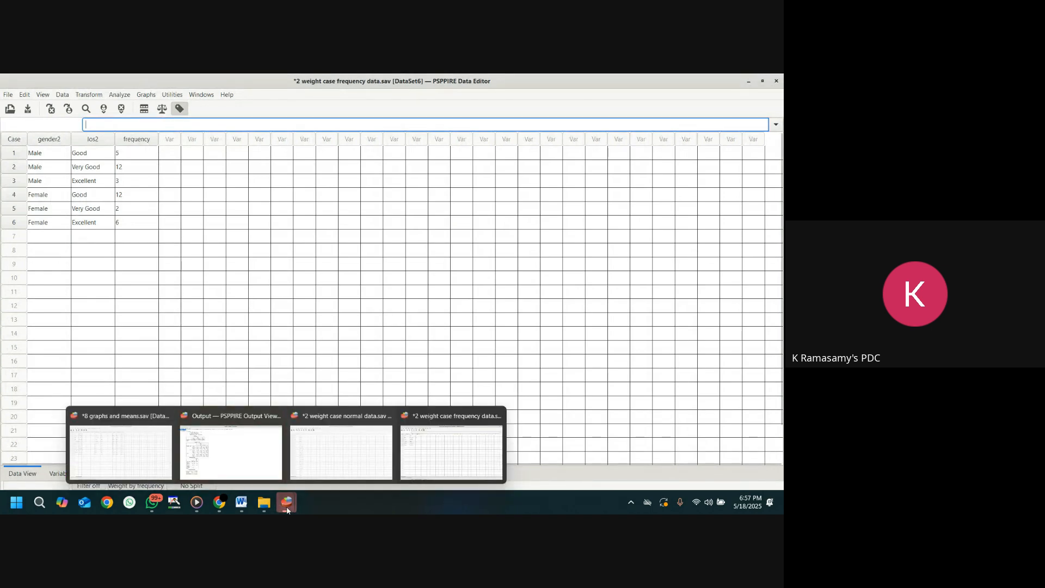
click(230, 455)
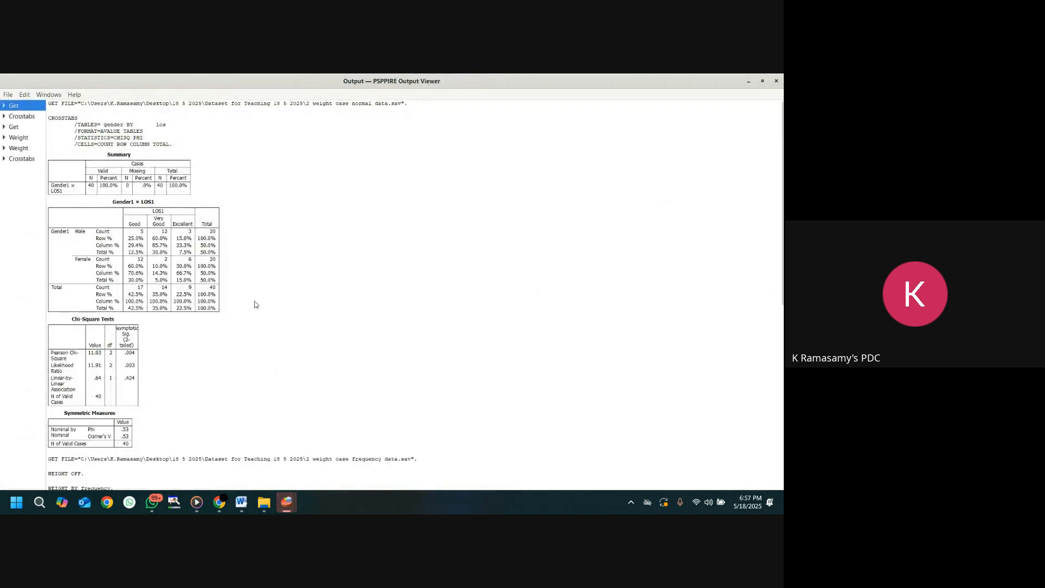
scroll(348, 285, down, 5)
scroll(348, 284, down, 6)
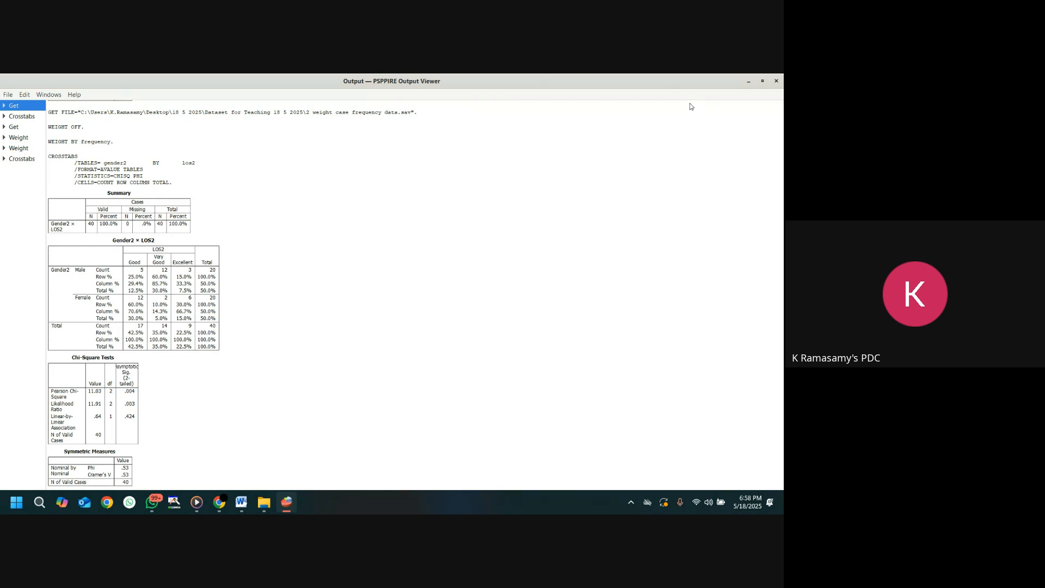
- Open the dataset 3 chisquare political party vs neet opinion.sav and display its case data with value labels
click(749, 81)
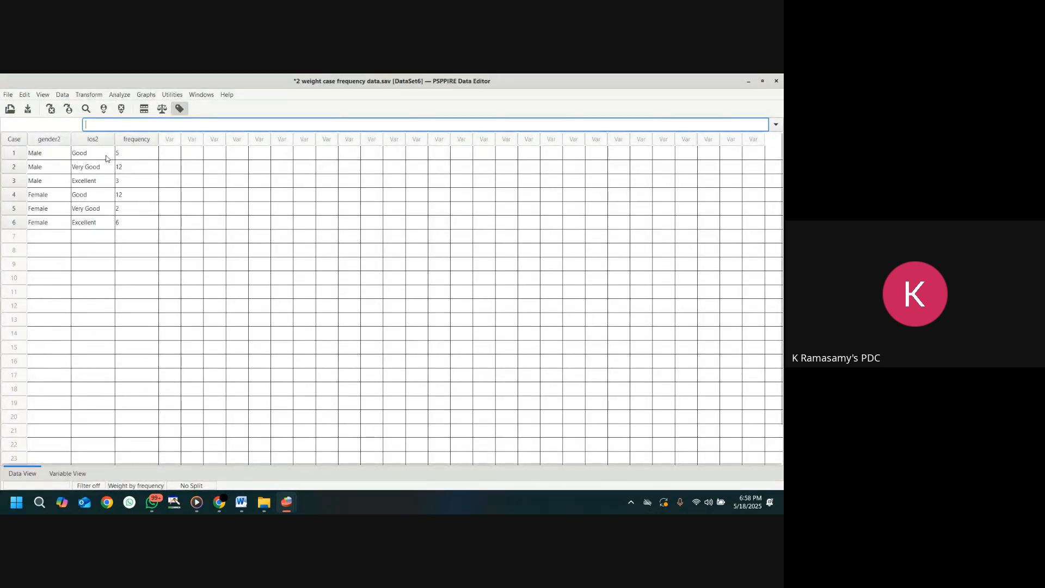
click(8, 96)
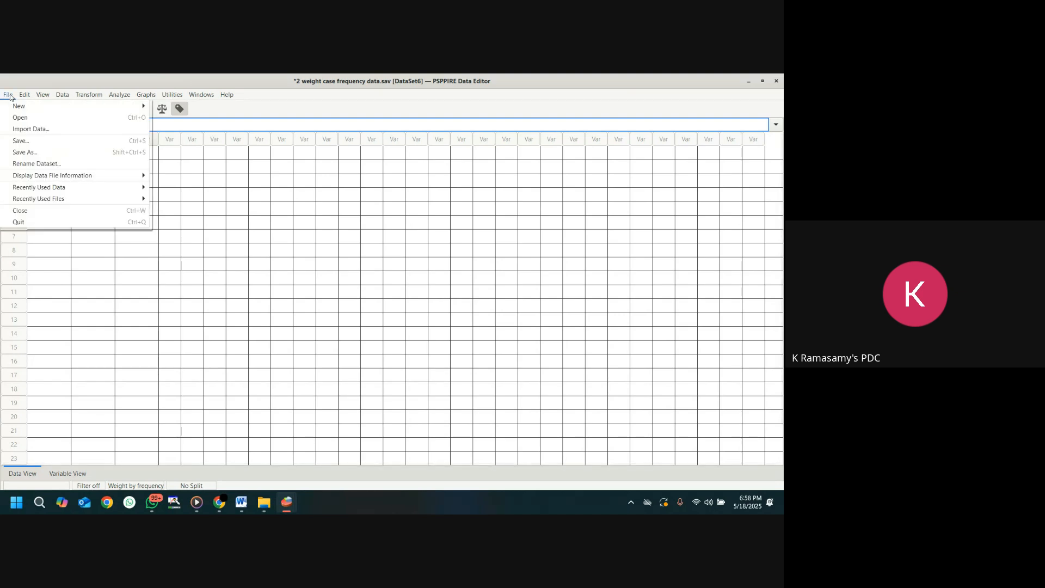
click(27, 120)
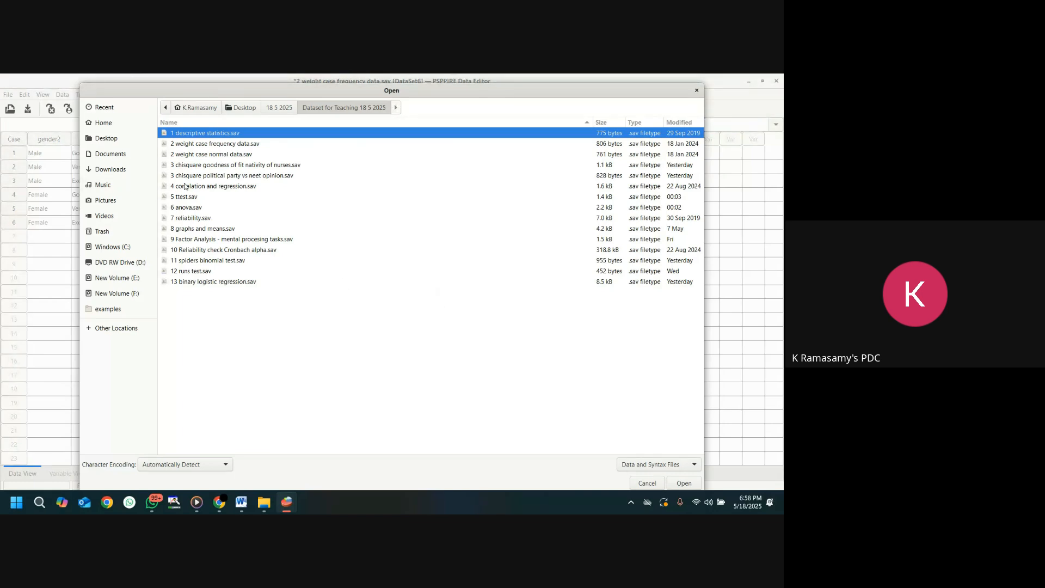
click(276, 177)
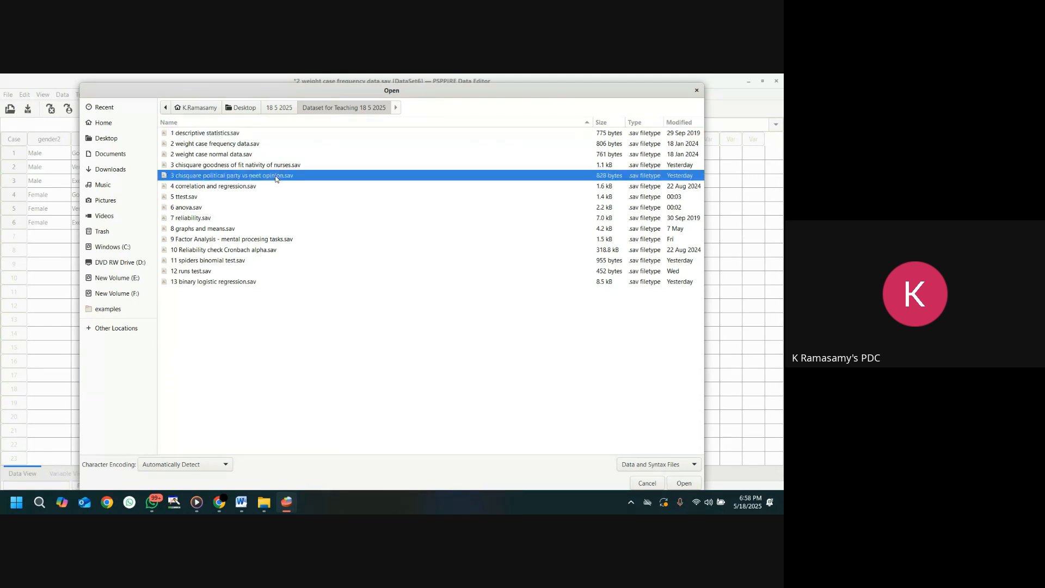
click(684, 482)
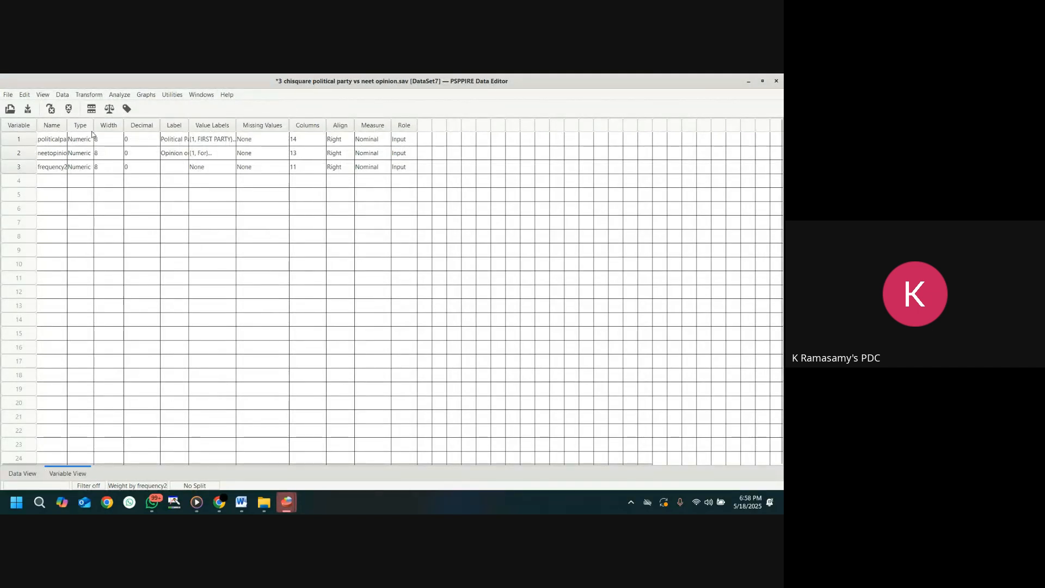
click(25, 474)
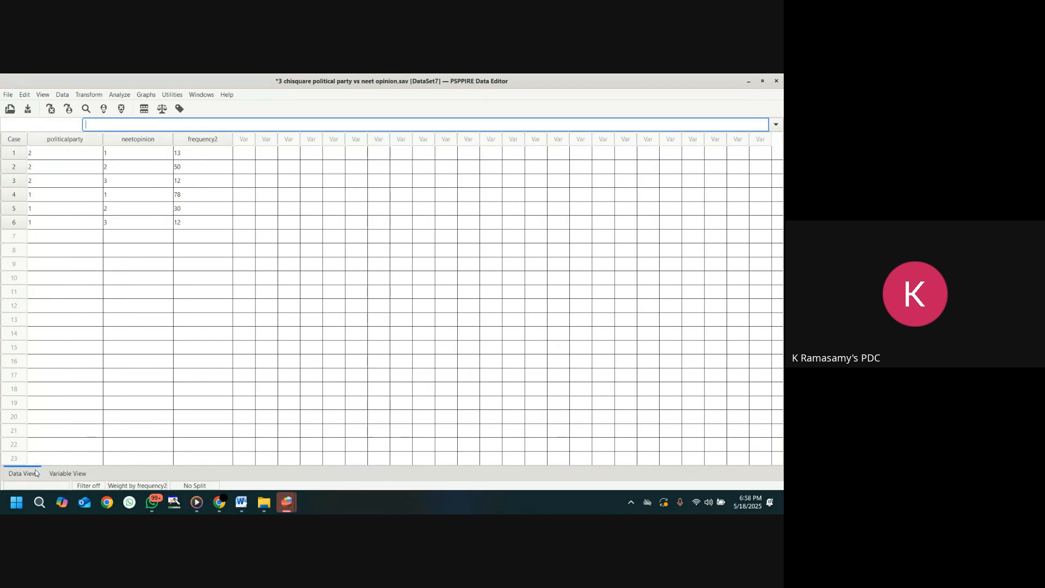
click(179, 109)
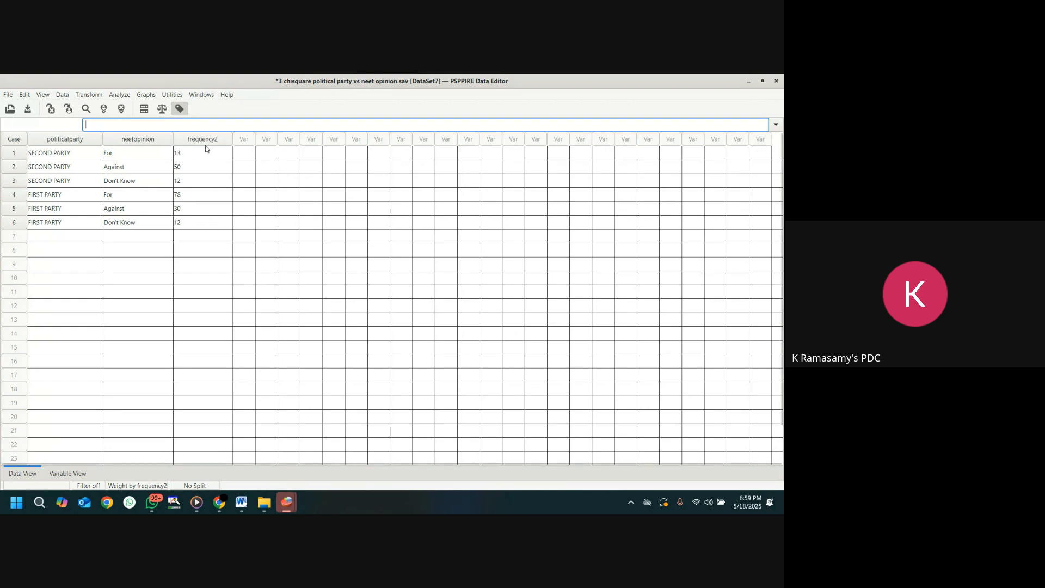
- Weight the cases of the political party dataset by the frequency variable frequency2
click(58, 98)
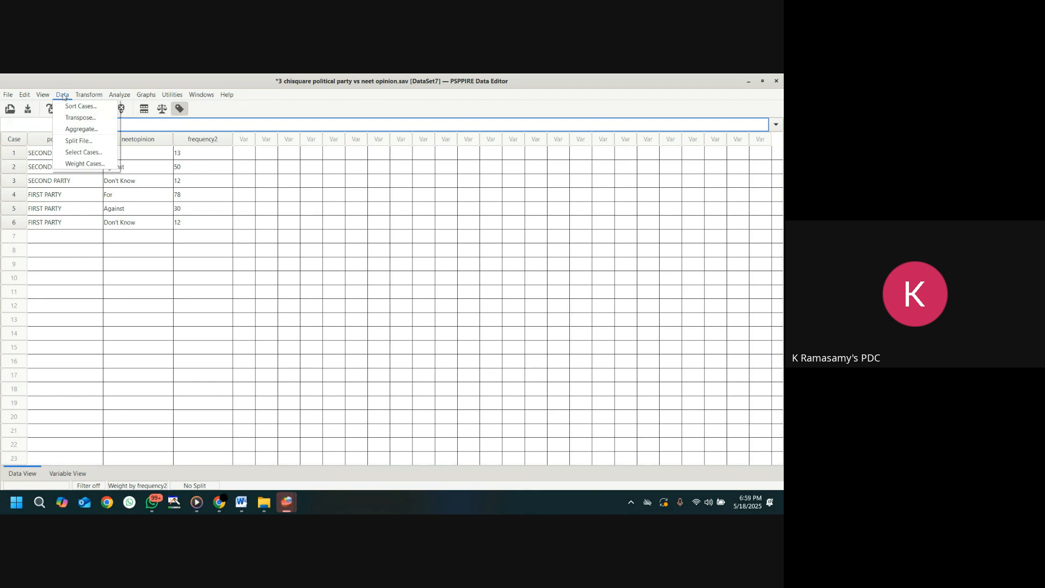
click(80, 168)
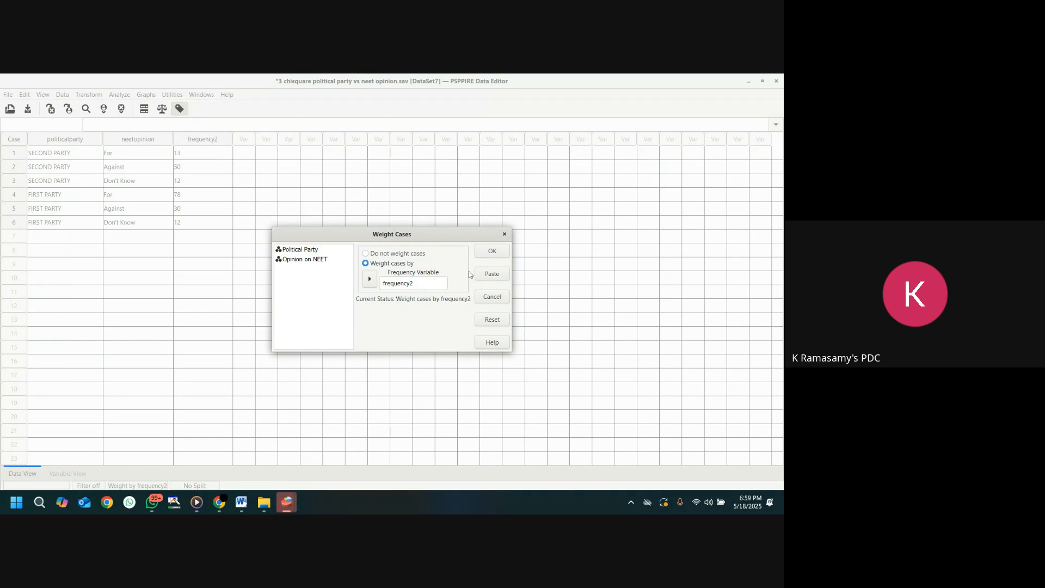
click(491, 251)
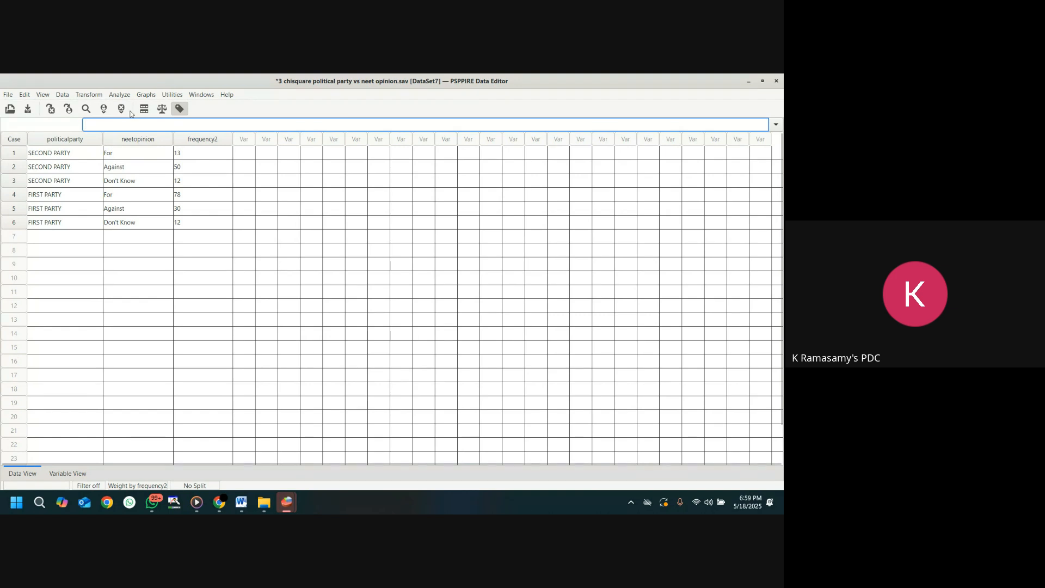
- Set up a Crosstabs analysis with politicalparty as the row variable and neetopinion as the column variable
click(120, 96)
mouse_move(164, 106)
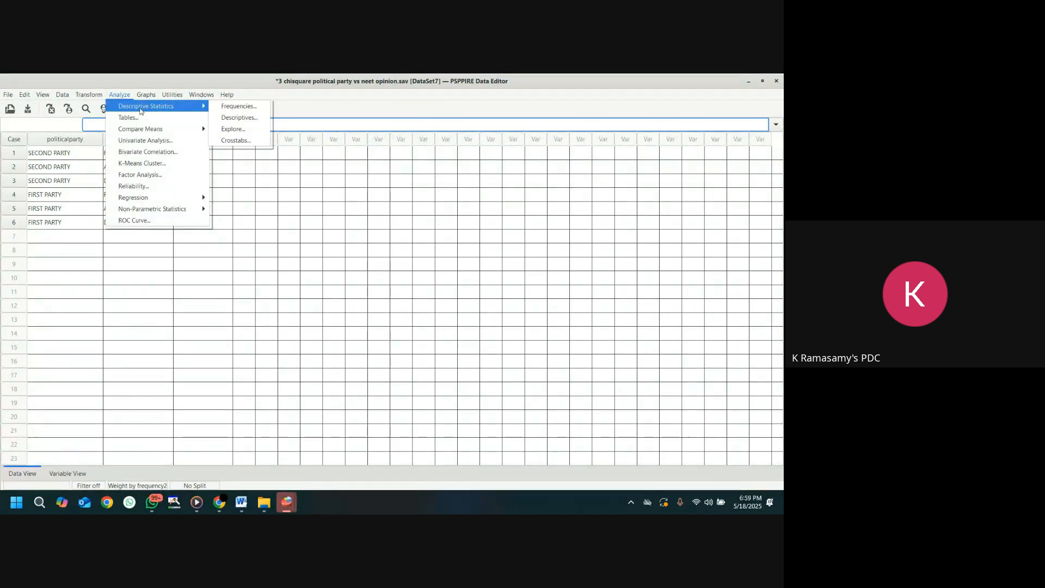
click(243, 143)
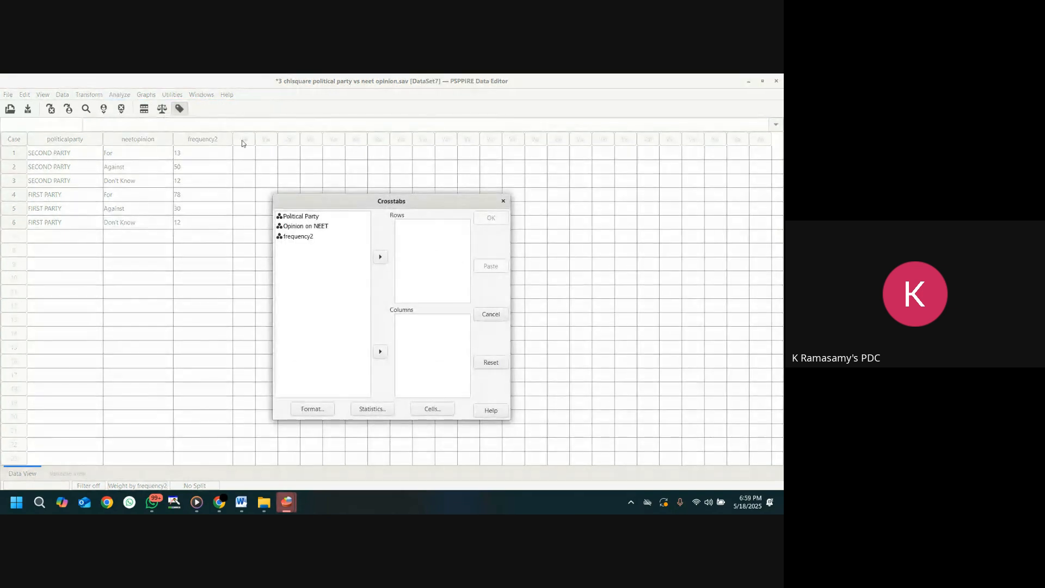
click(291, 218)
click(380, 257)
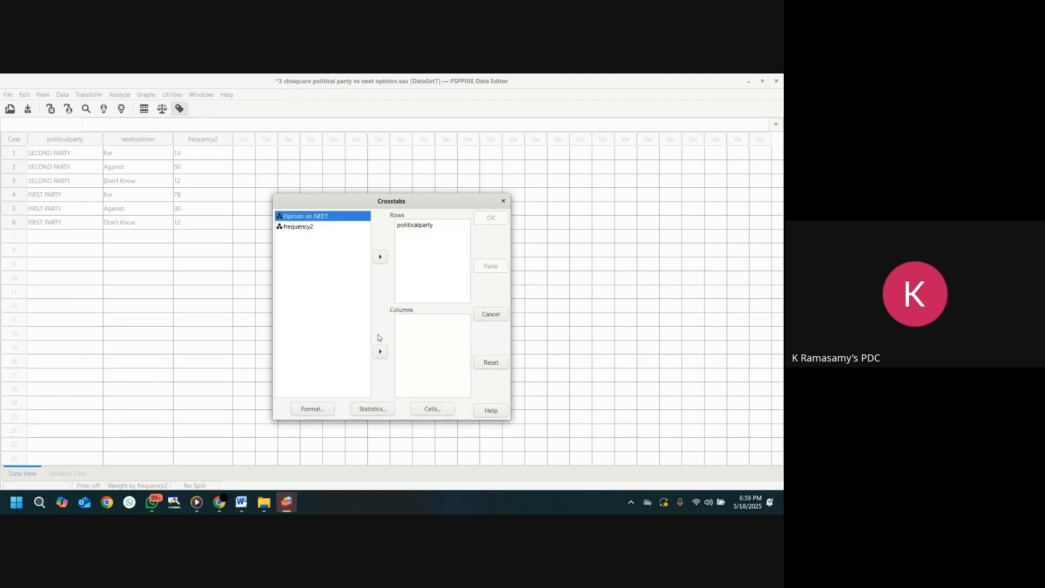
click(380, 351)
- Include Phi and Cramer's V together with Chisq in the statistics for the politicalparty by neetopinion crosstab
click(373, 409)
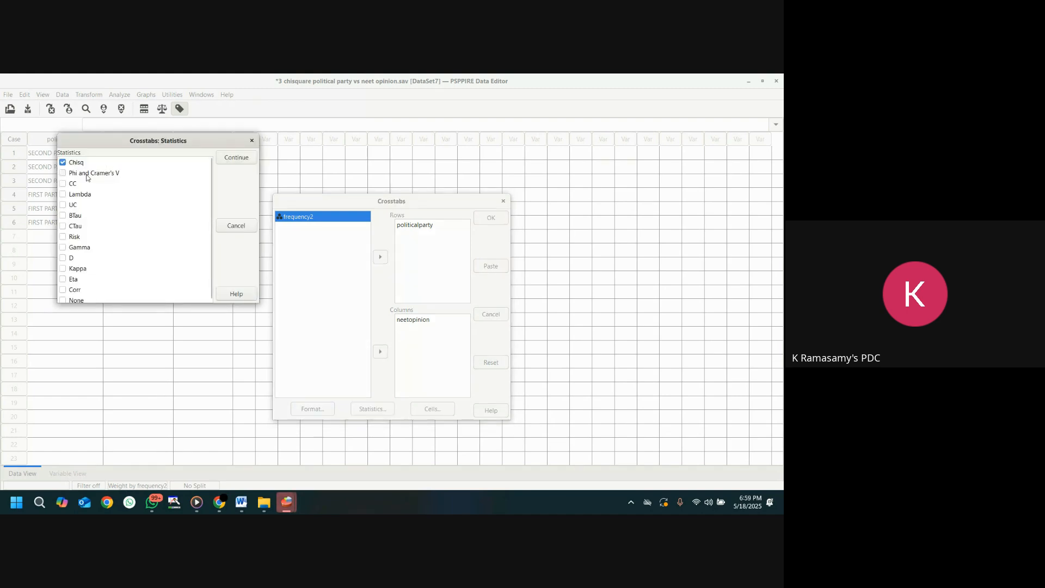
click(62, 173)
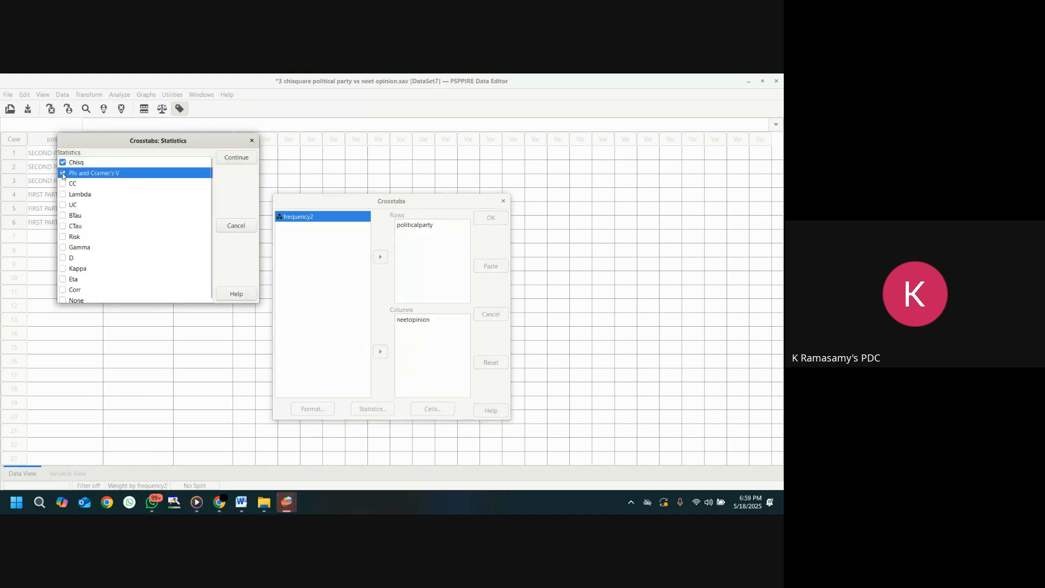
click(243, 161)
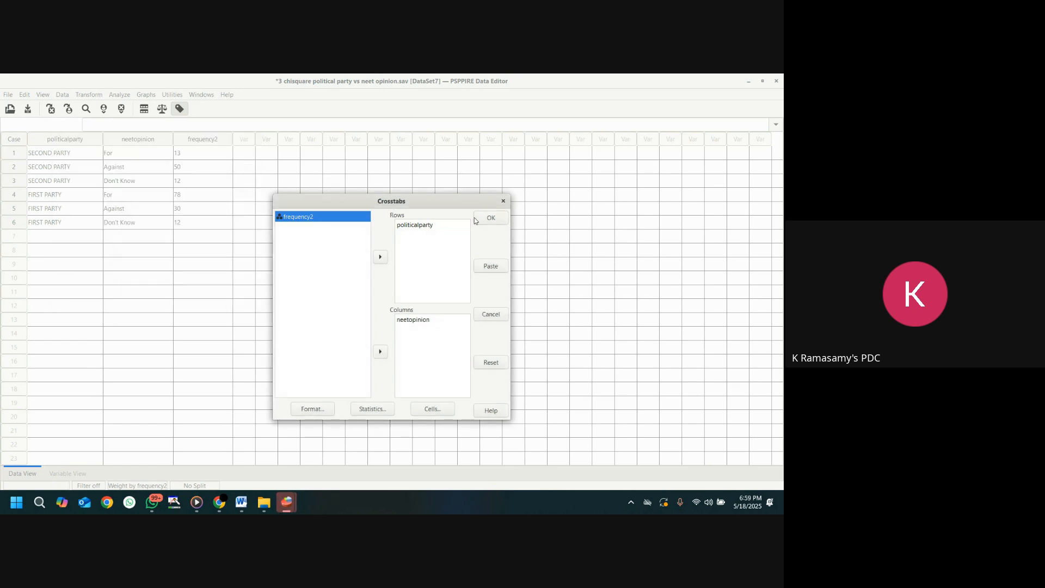
- Run the politicalparty by neetopinion crosstab and examine its chi-square tests and symmetric measures in the output viewer
click(481, 217)
mouse_move(292, 505)
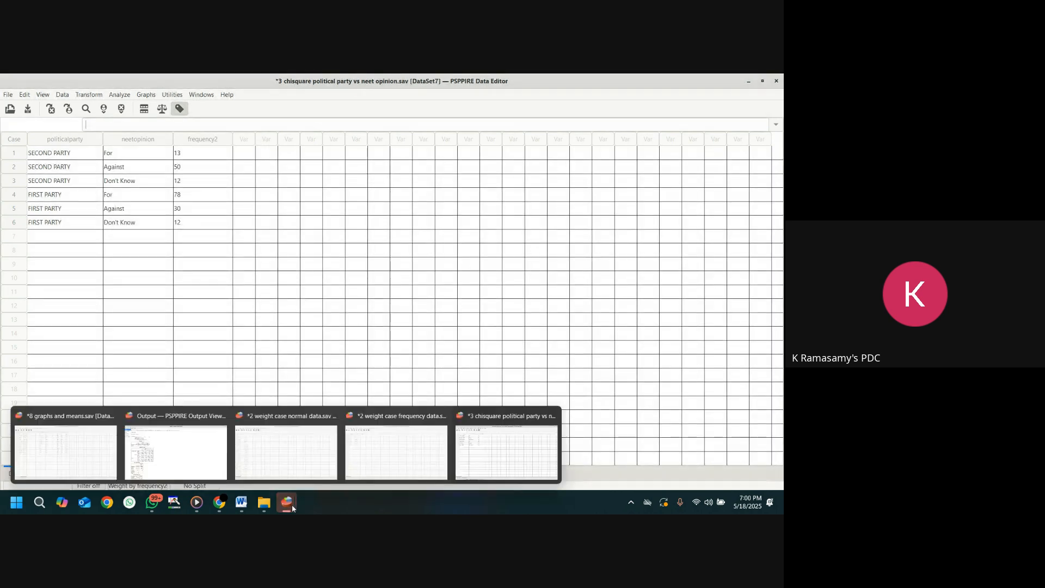
click(198, 456)
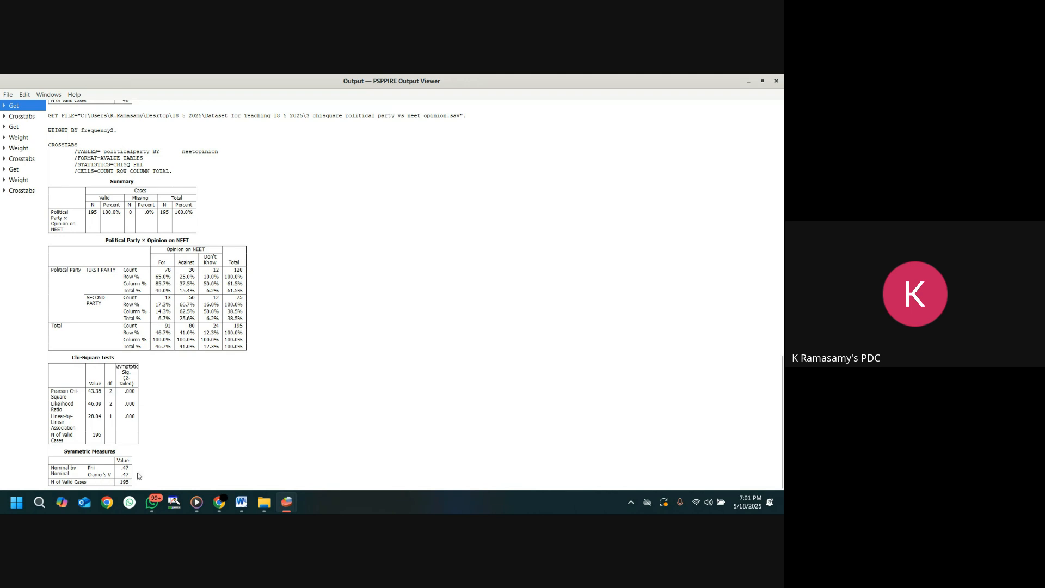
- Switch to the Word handout and review the association-strength interpretation table and the instructions for exercise 16.2, Chi-Square Goodness of Fit
click(241, 501)
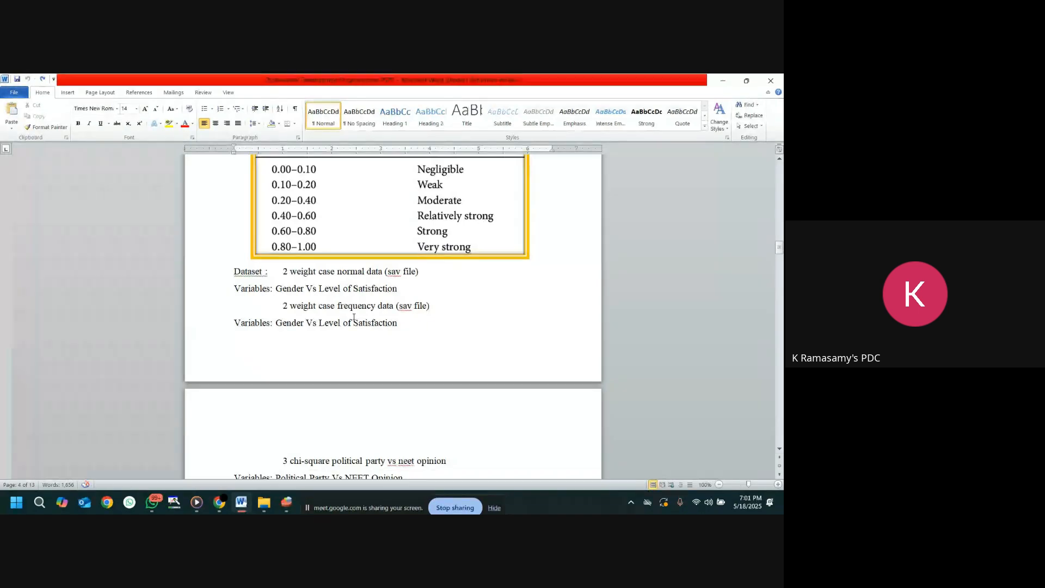
scroll(354, 317, up, 1)
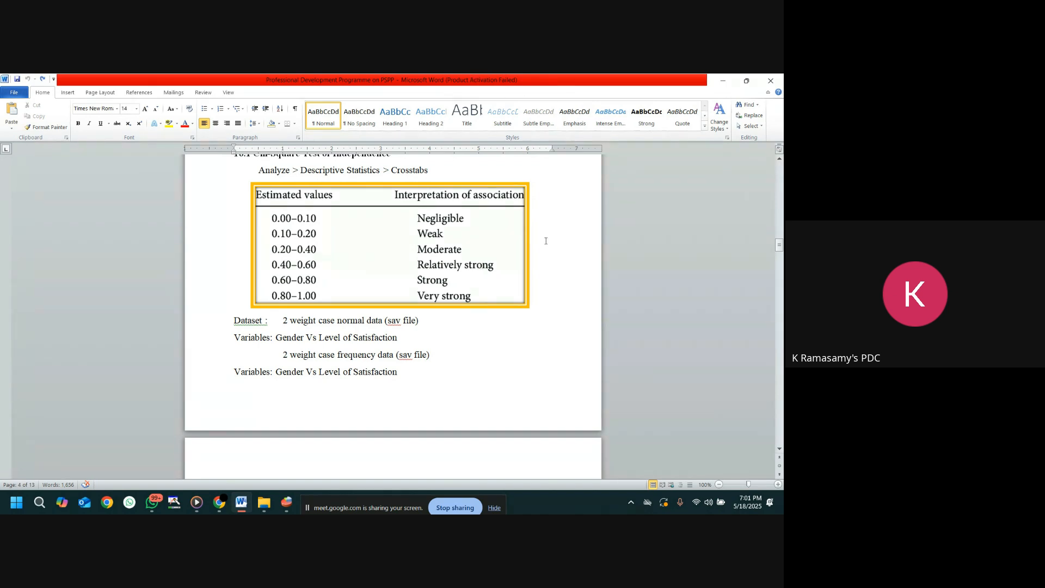
scroll(551, 307, down, 5)
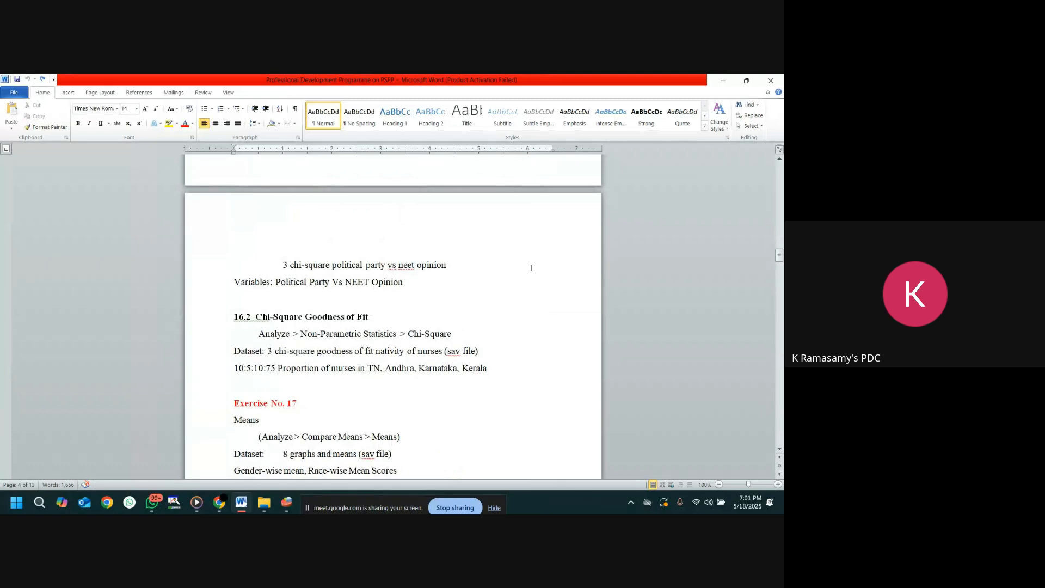
scroll(530, 268, down, 2)
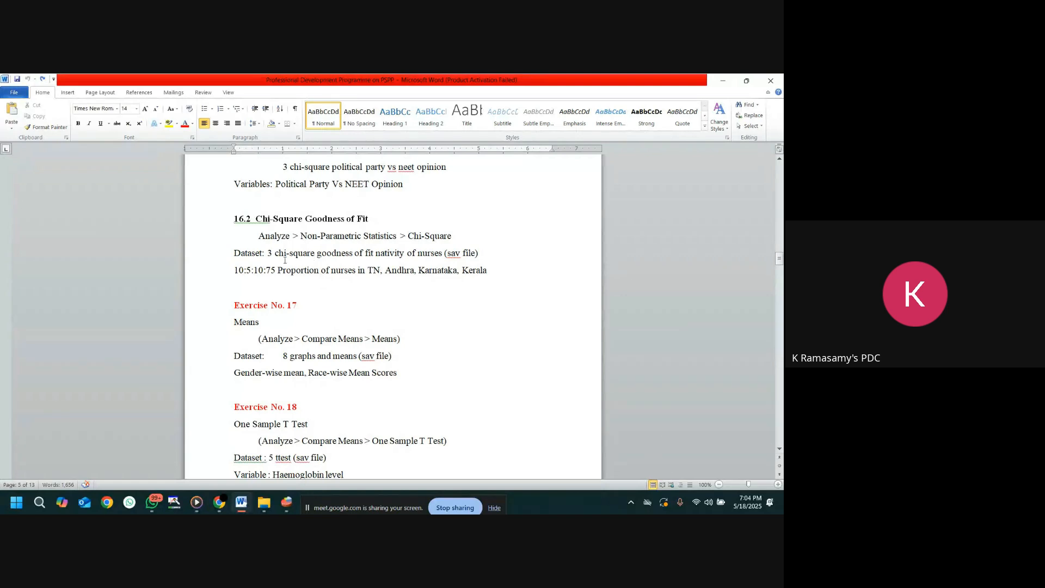
click(725, 82)
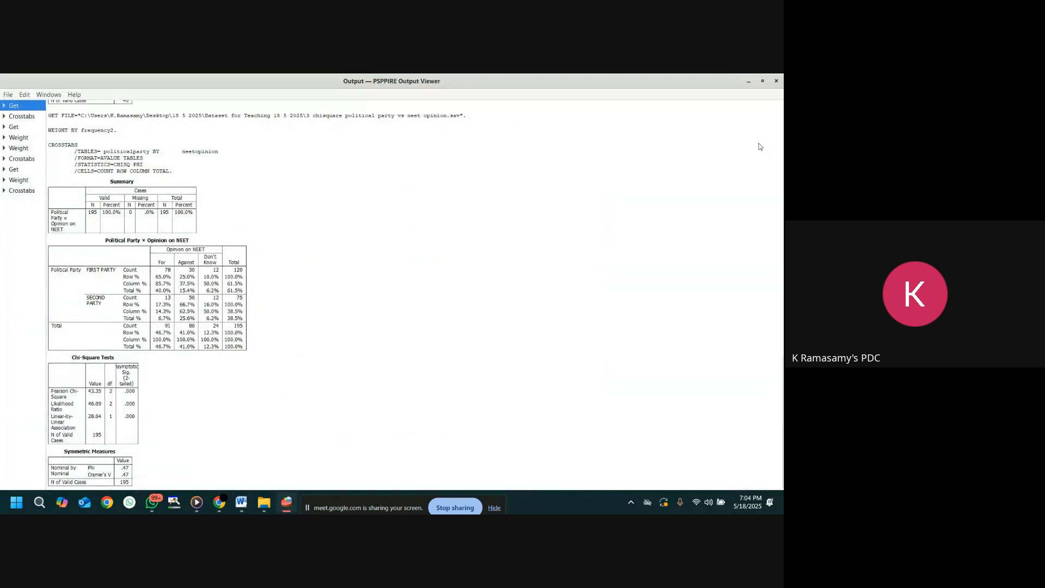
- Return to the PSPP data editor and close the political party vs neet opinion dataset without saving
click(748, 81)
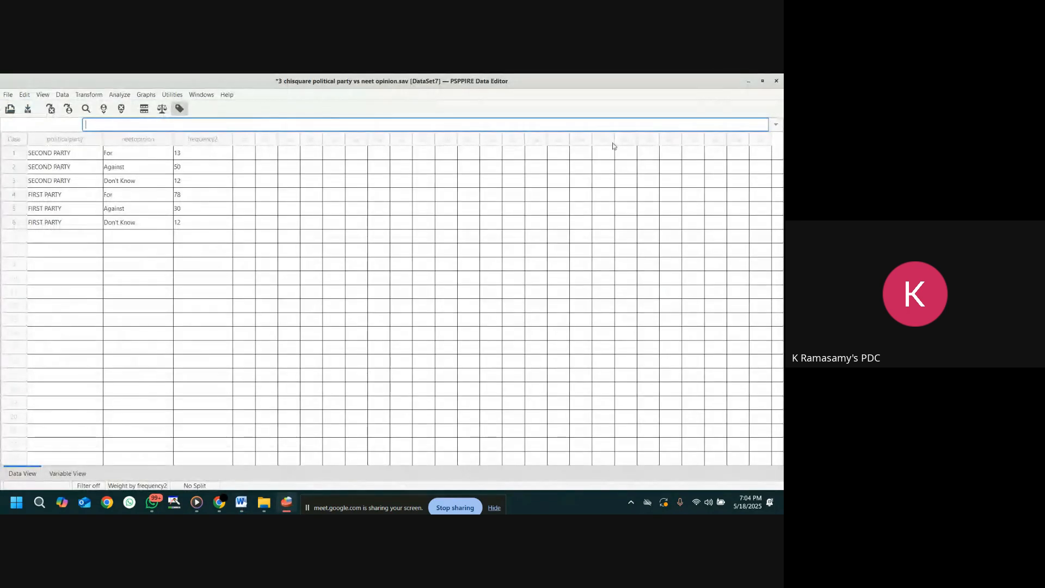
click(776, 81)
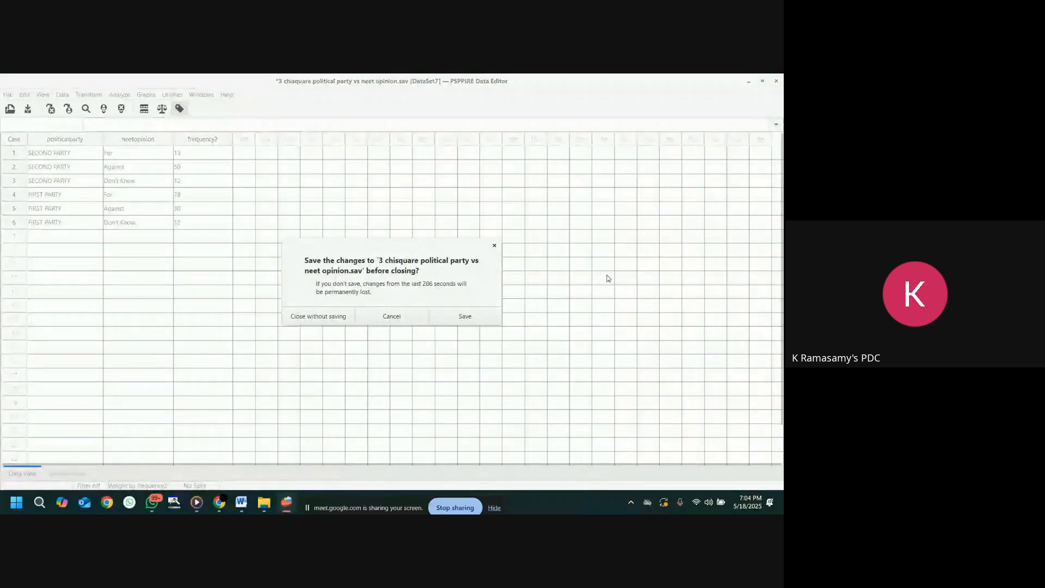
click(339, 320)
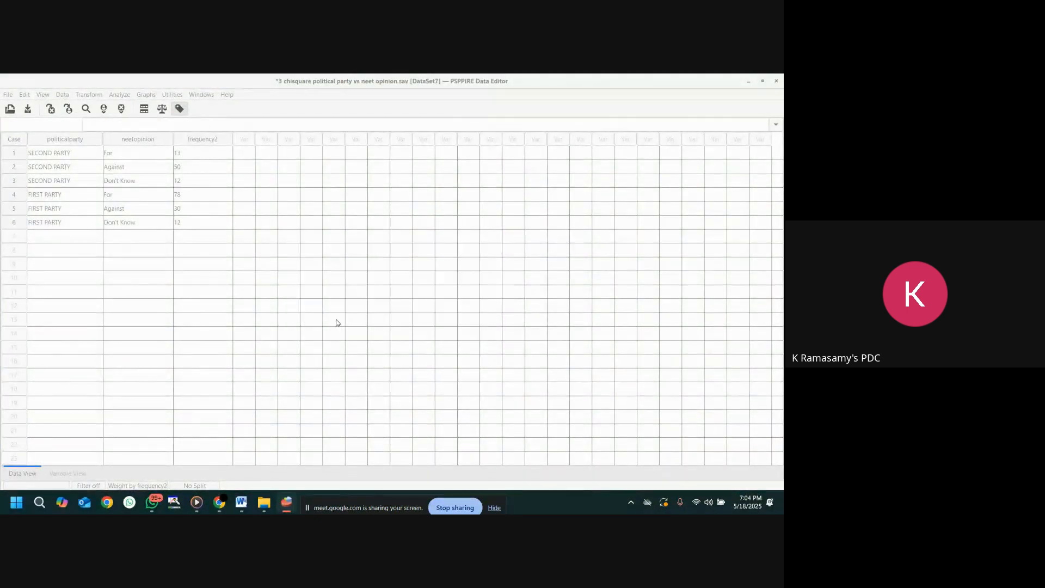
- Open the dataset 3 chisquare goodness of fit nativity of nurses.sav and display its case data with value labels
click(8, 94)
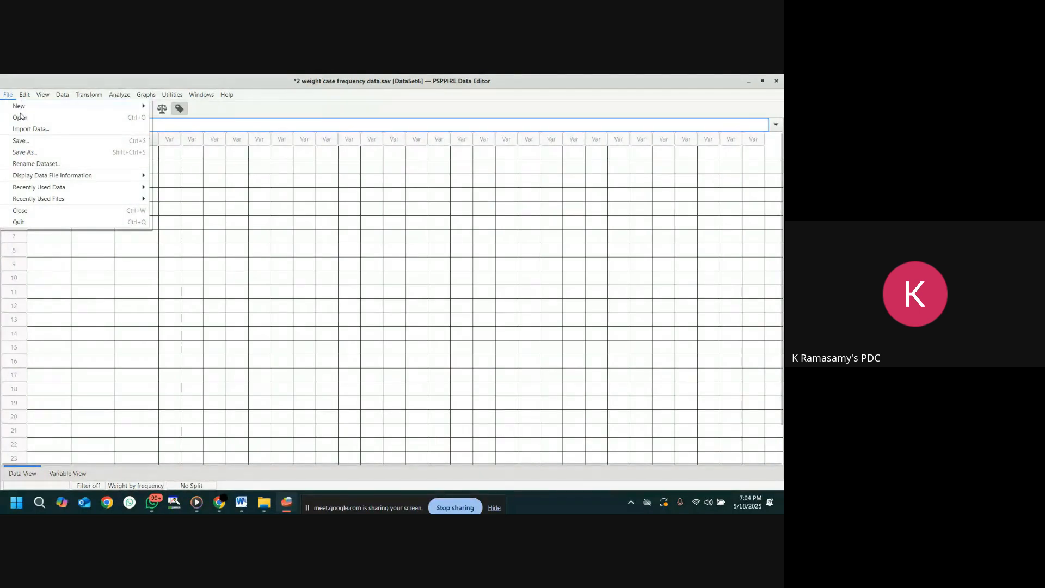
click(20, 118)
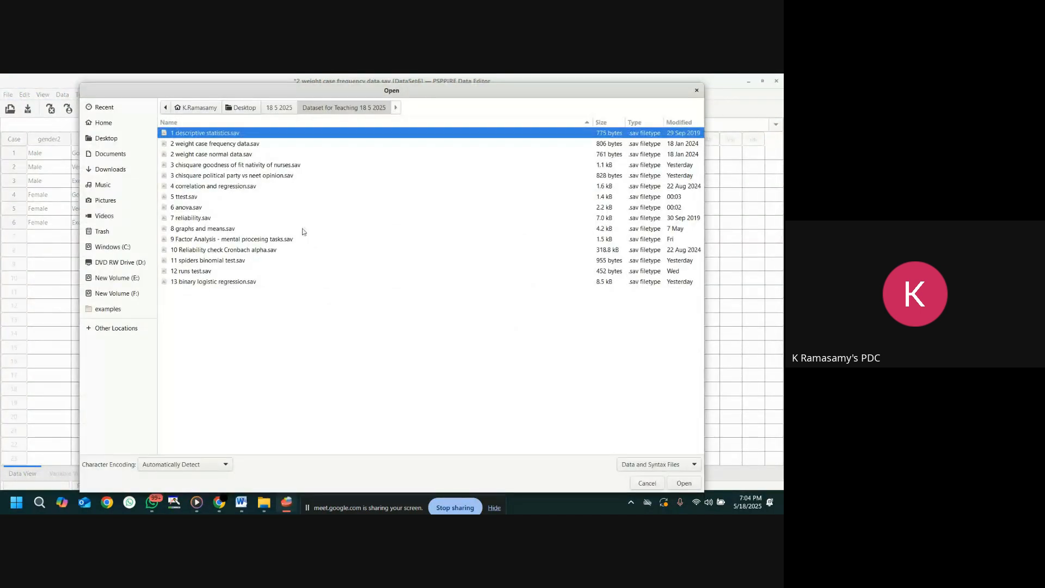
click(254, 167)
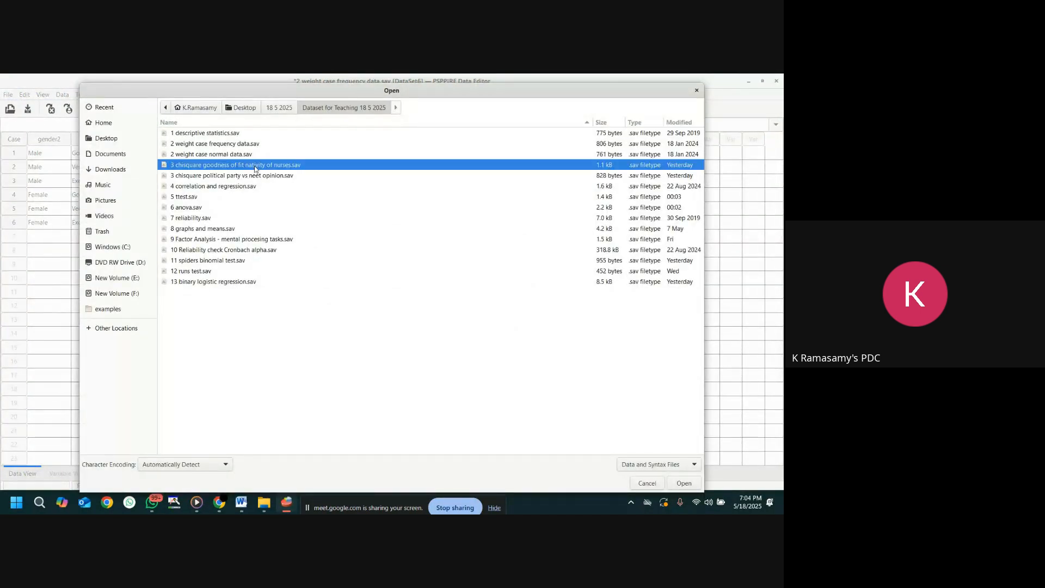
click(683, 483)
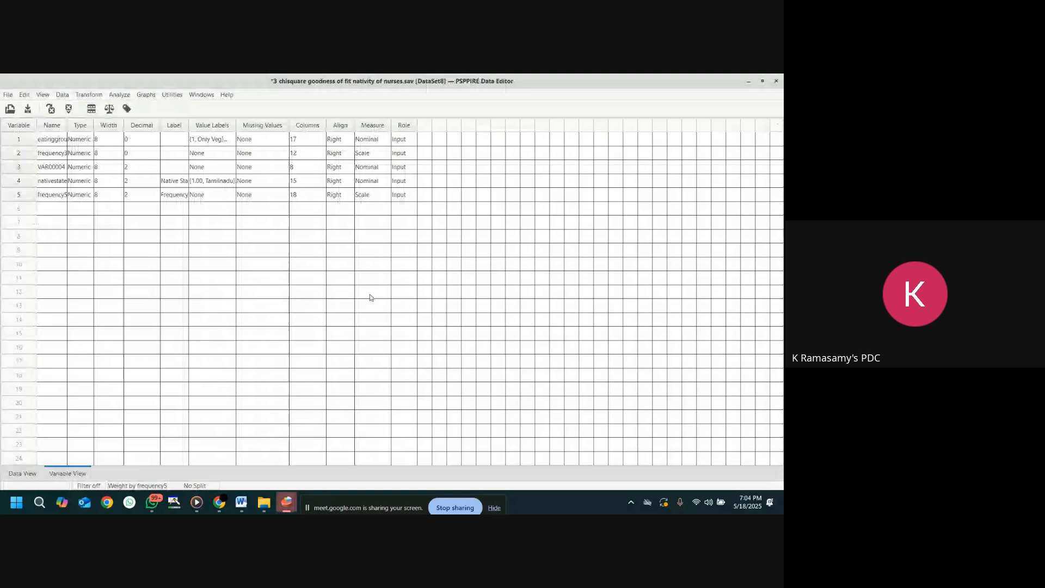
click(22, 473)
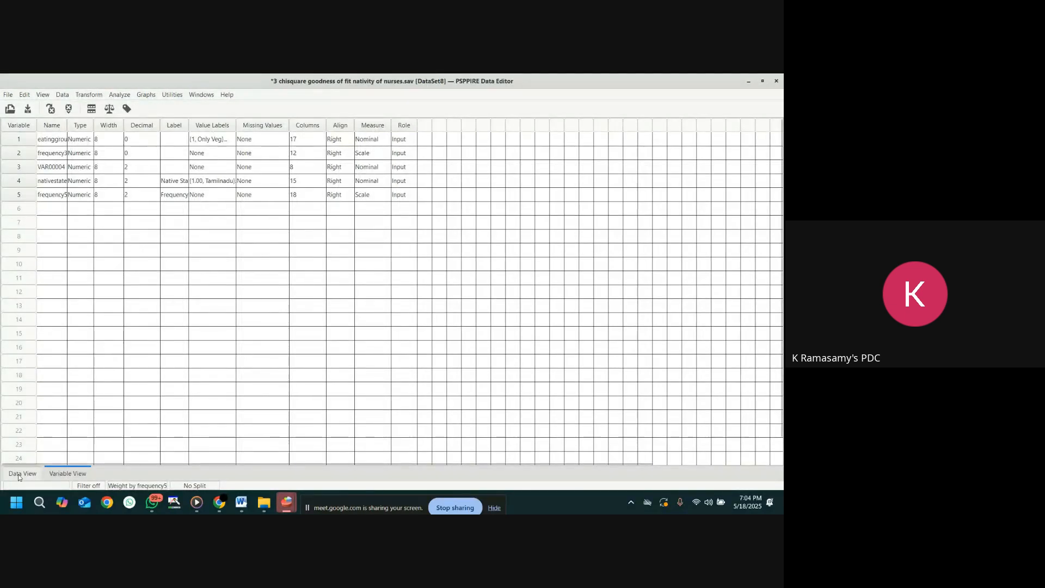
click(180, 109)
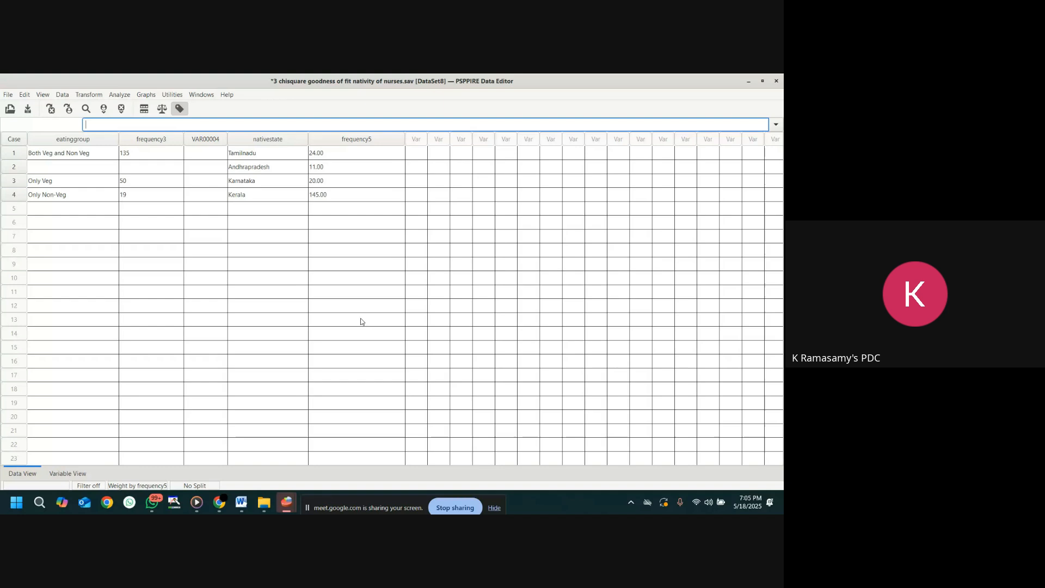
- Start a non-parametric Chi-Square test with frequency5 as the test variable
click(123, 95)
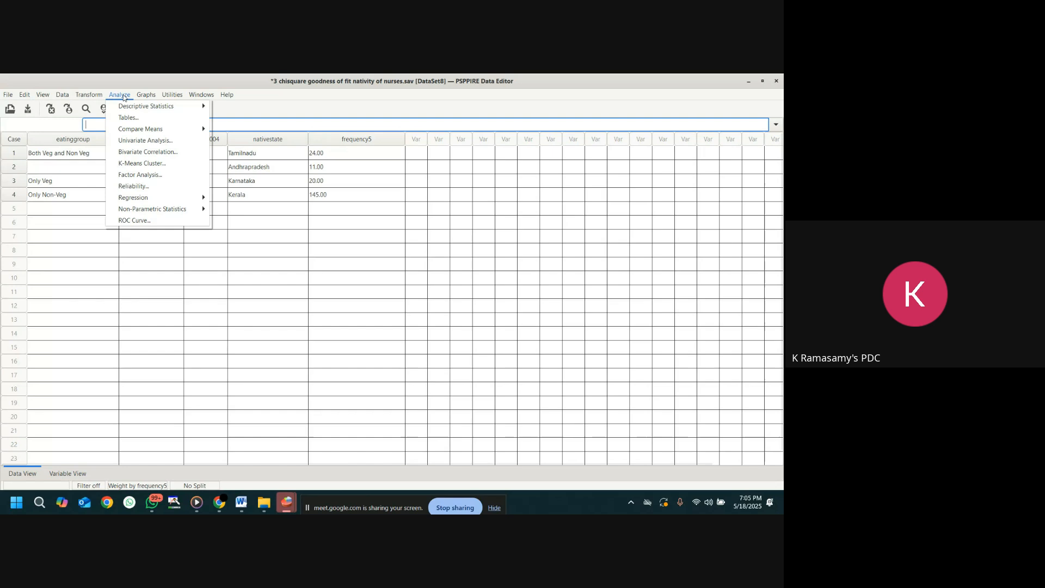
mouse_move(163, 211)
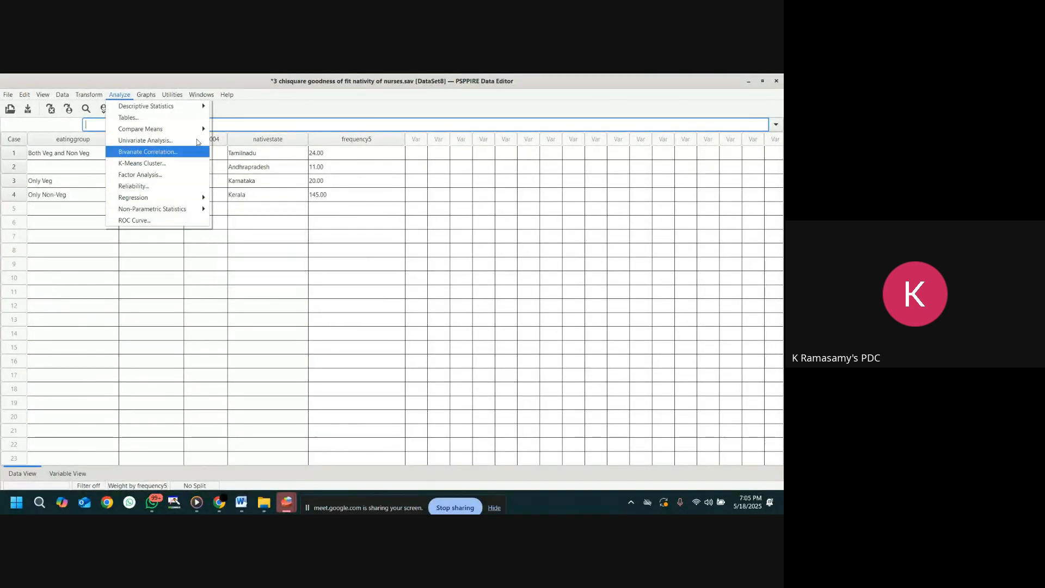
mouse_move(185, 105)
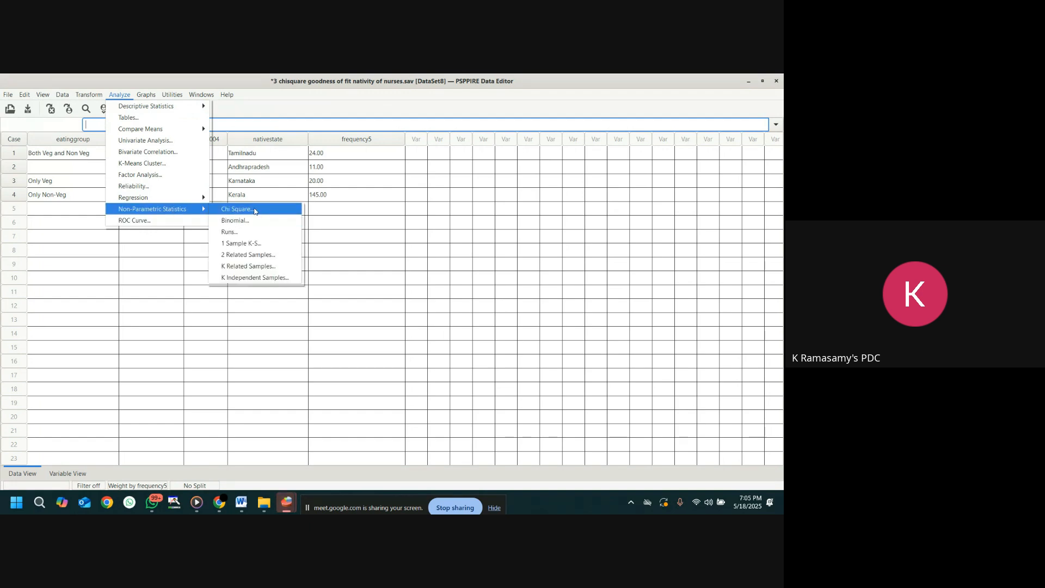
click(254, 211)
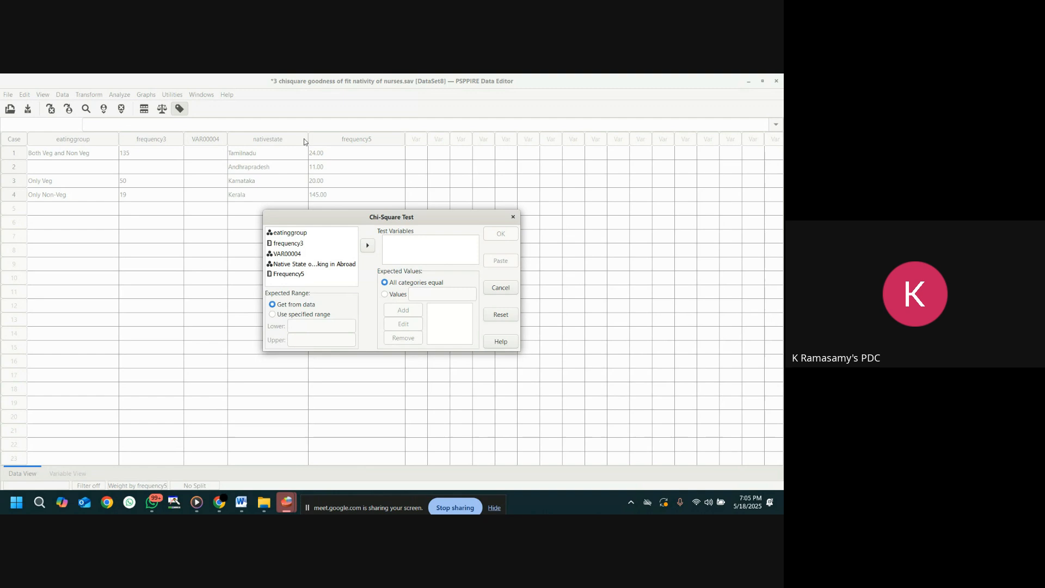
click(288, 275)
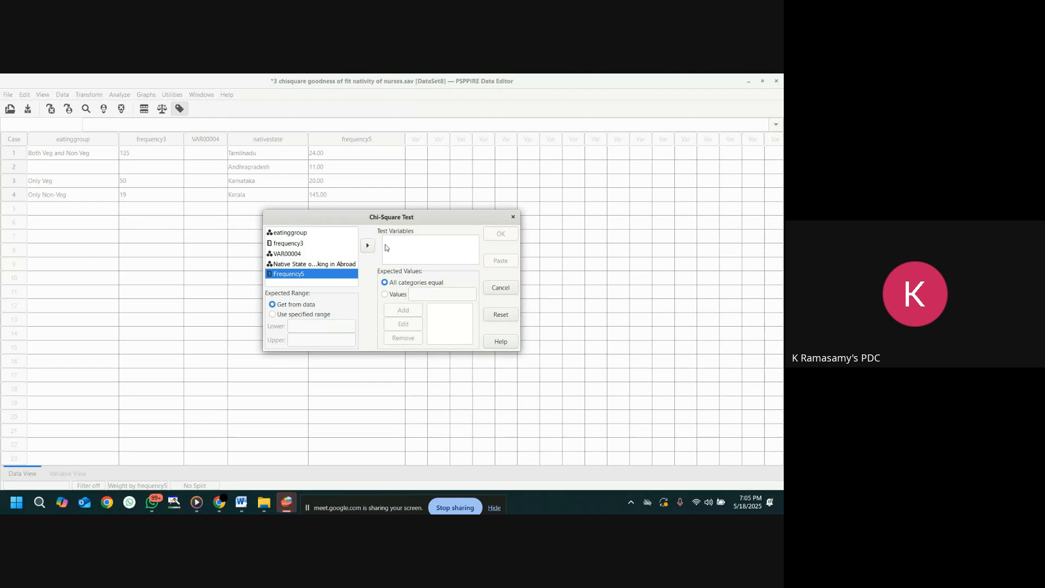
click(367, 246)
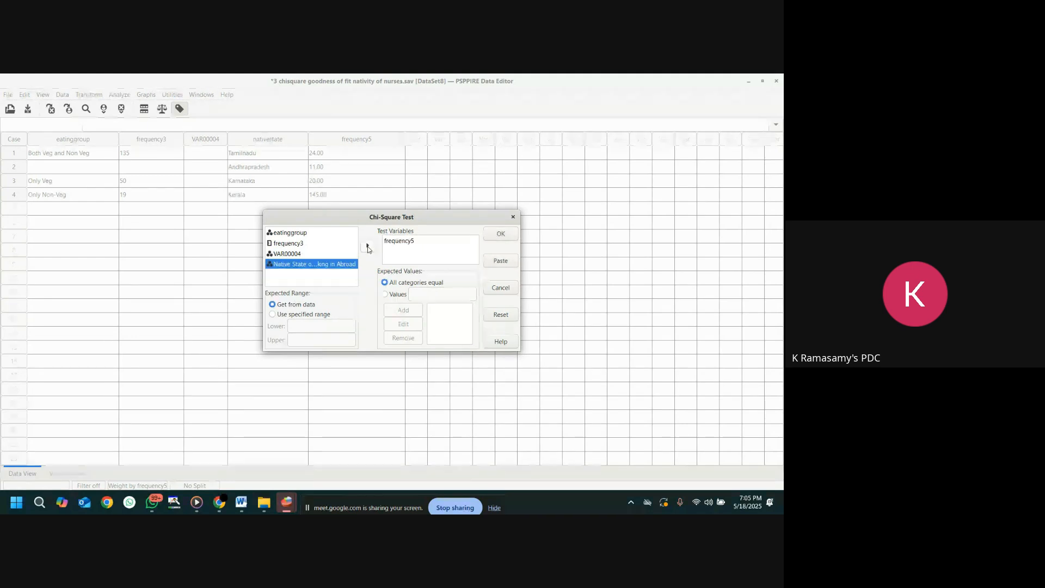
- Specify custom expected values of 10, 5, 10 and 75, in that order, for the chi-square test
click(384, 293)
click(435, 294)
text(10)
click(411, 310)
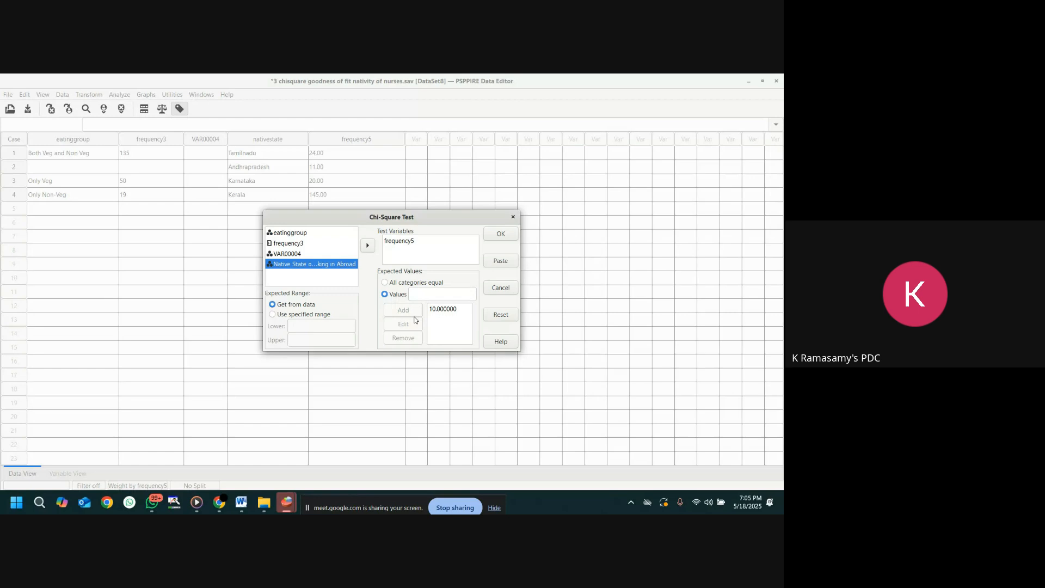
click(428, 298)
text(5)
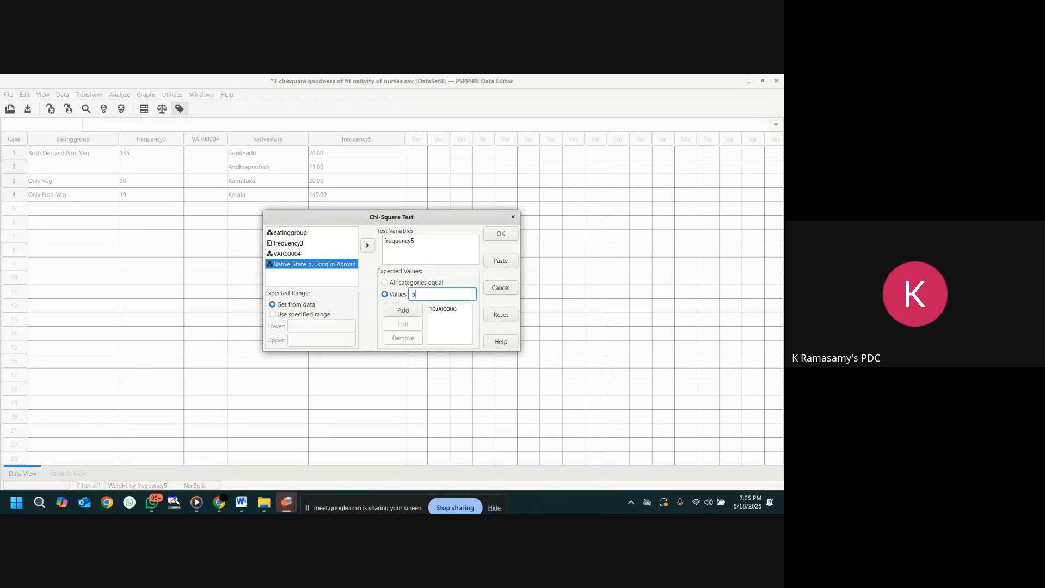
click(420, 315)
click(428, 295)
text(10)
click(424, 310)
click(428, 297)
text(75)
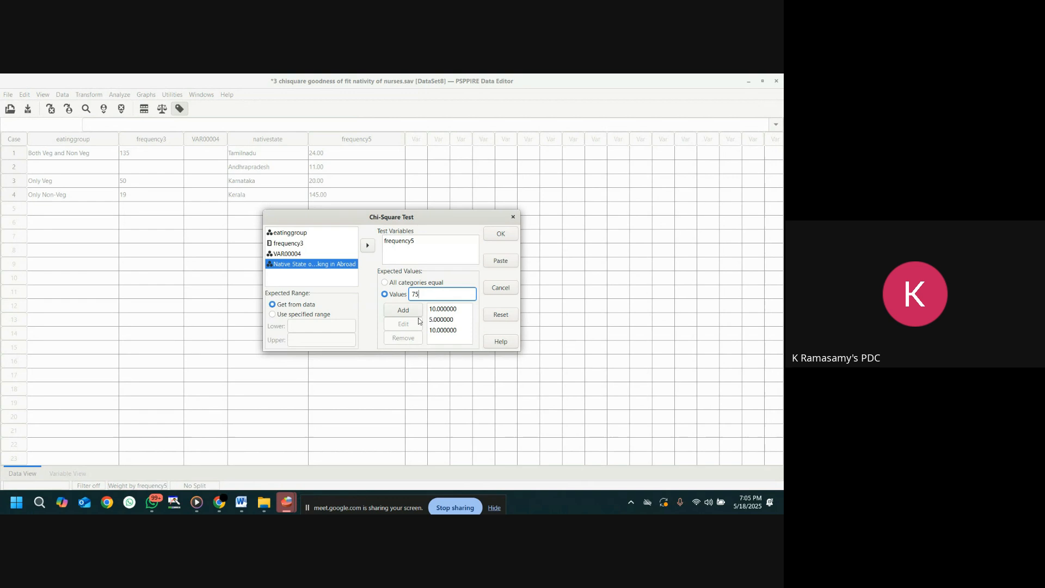
click(419, 313)
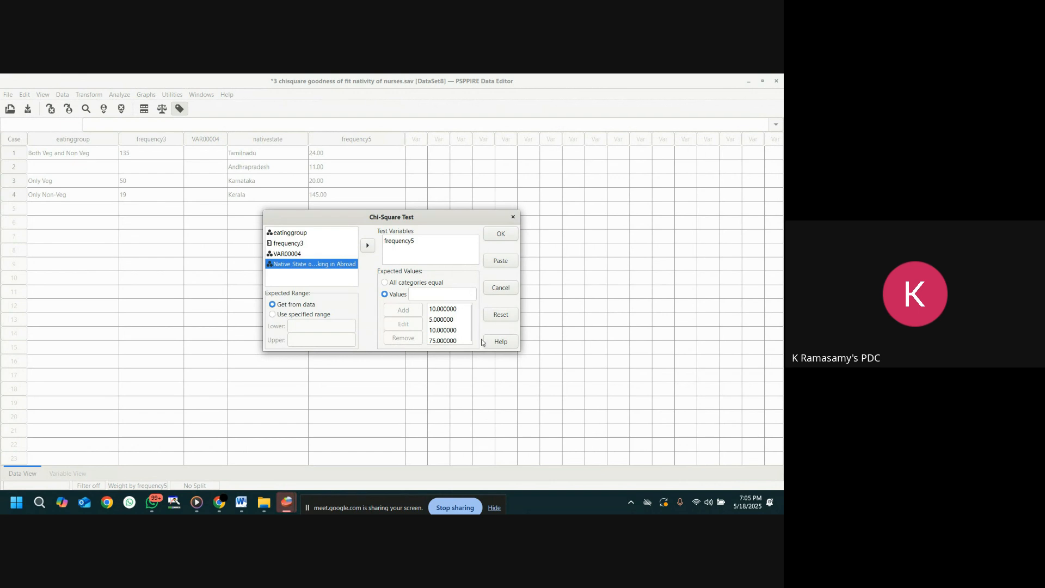
- Run the chi-square test on frequency5 and review its results in the output viewer
click(509, 234)
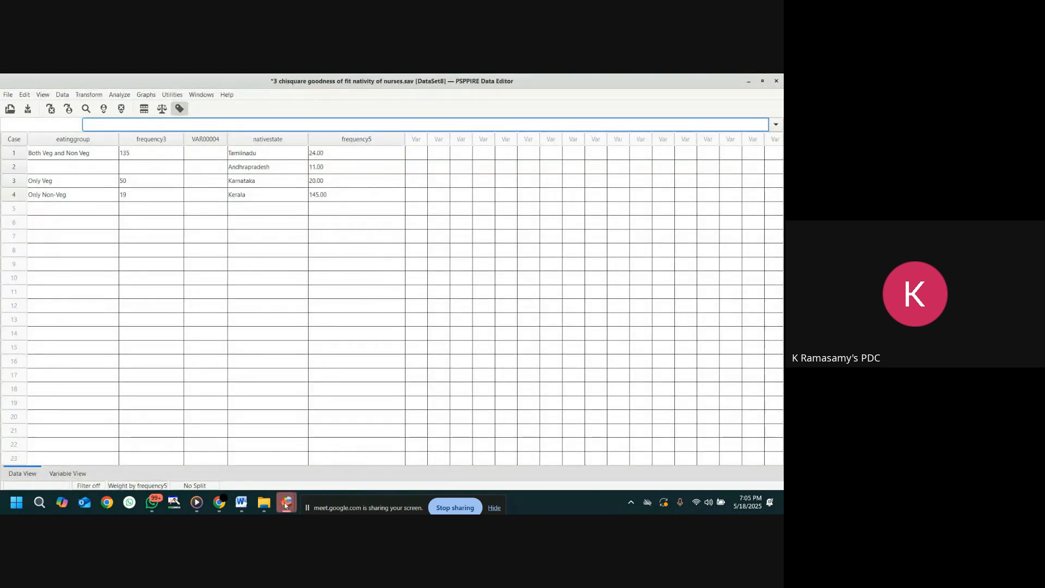
mouse_move(285, 505)
click(175, 446)
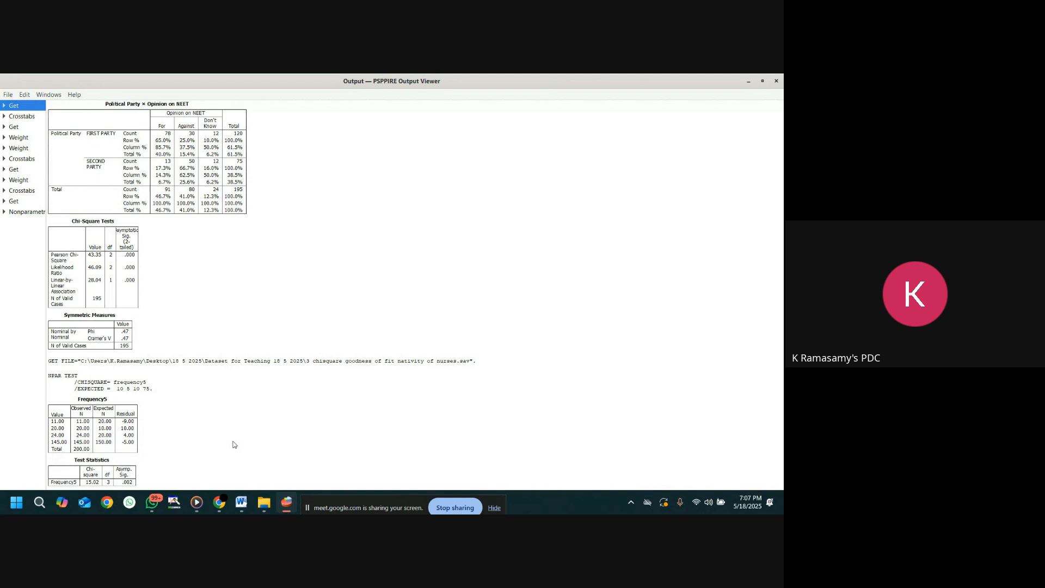
click(749, 82)
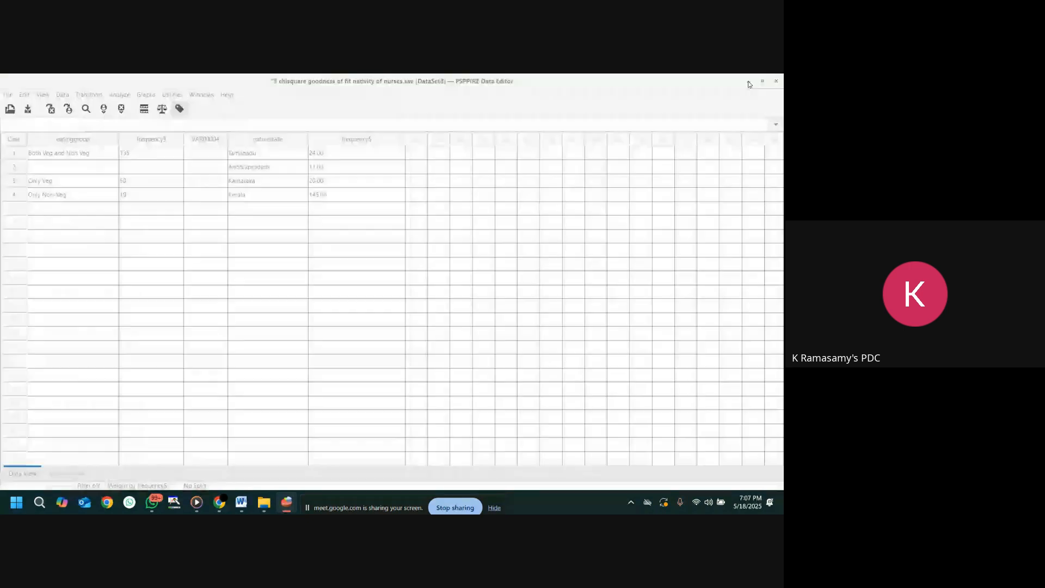
- Switch to the Word exercise document and read the instructions for Exercises 17 to 20 on means and t tests
mouse_move(241, 502)
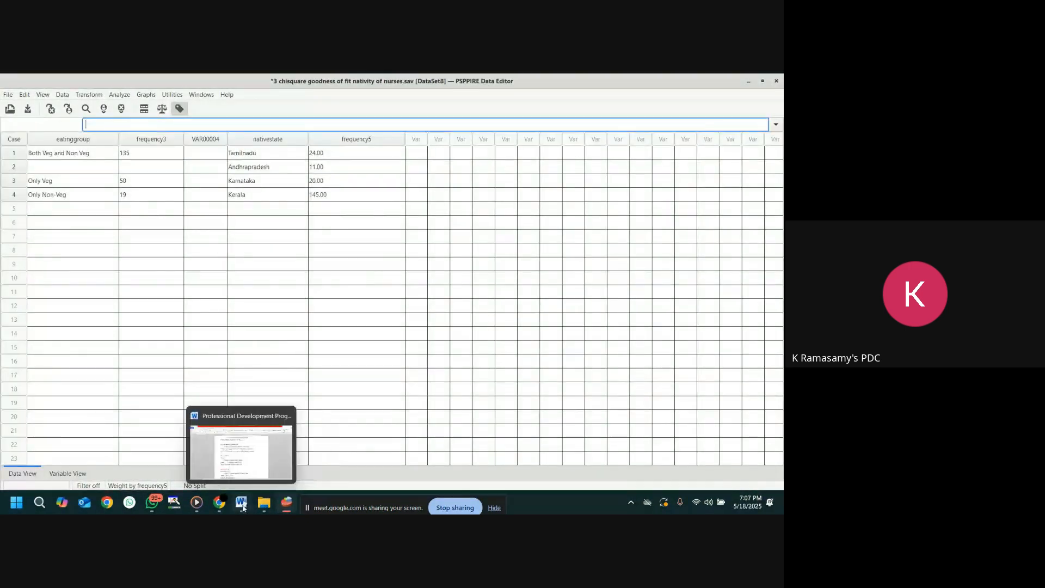
click(246, 451)
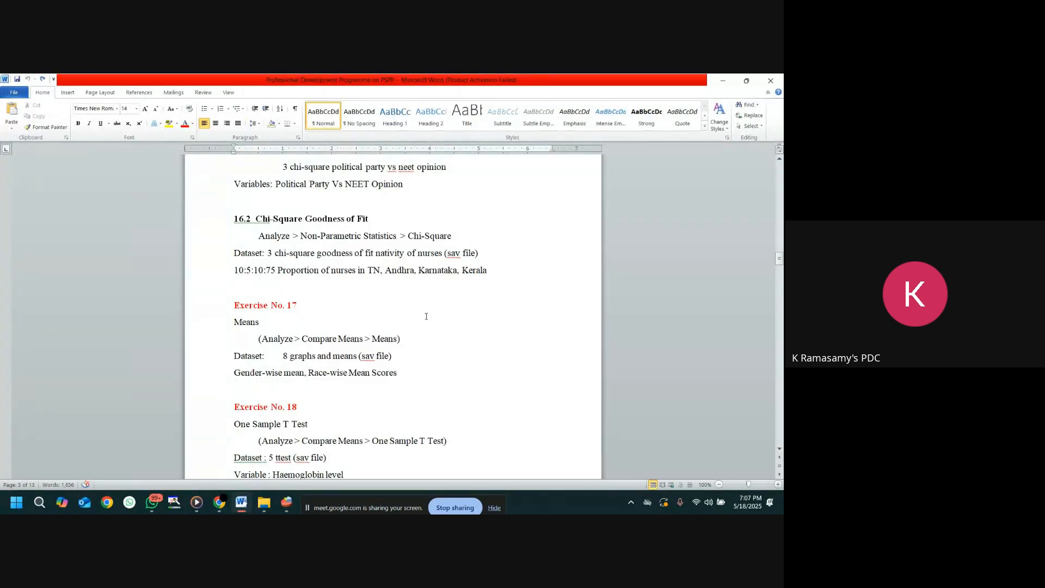
scroll(426, 316, down, 2)
scroll(426, 316, down, 2)
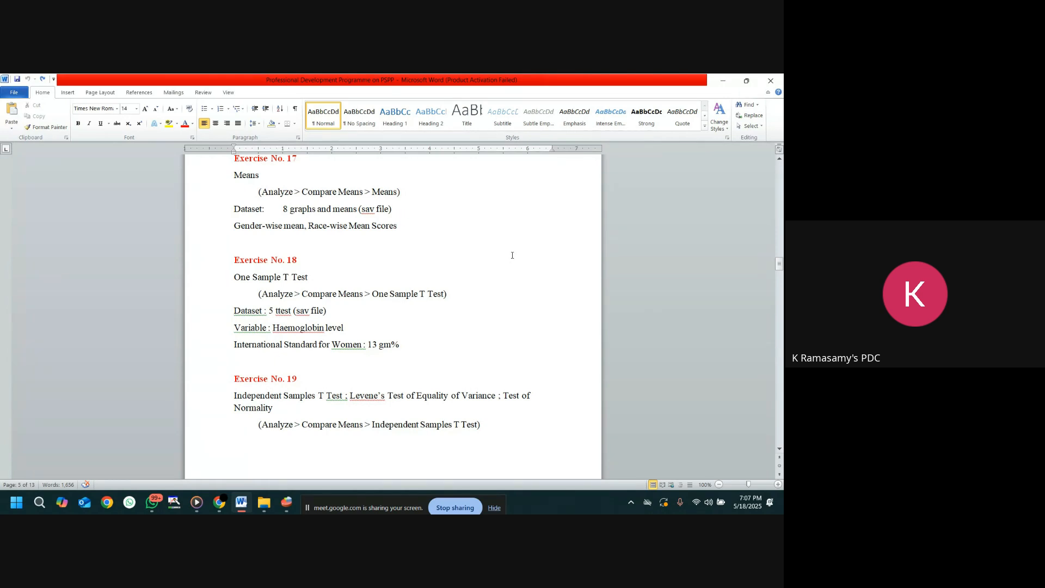
scroll(511, 255, down, 6)
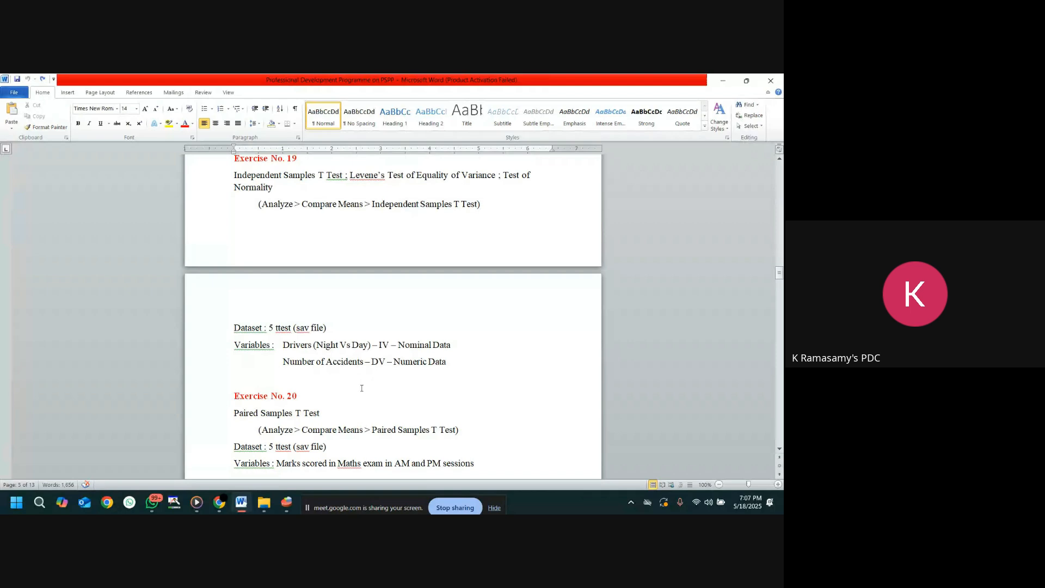
scroll(571, 319, up, 2)
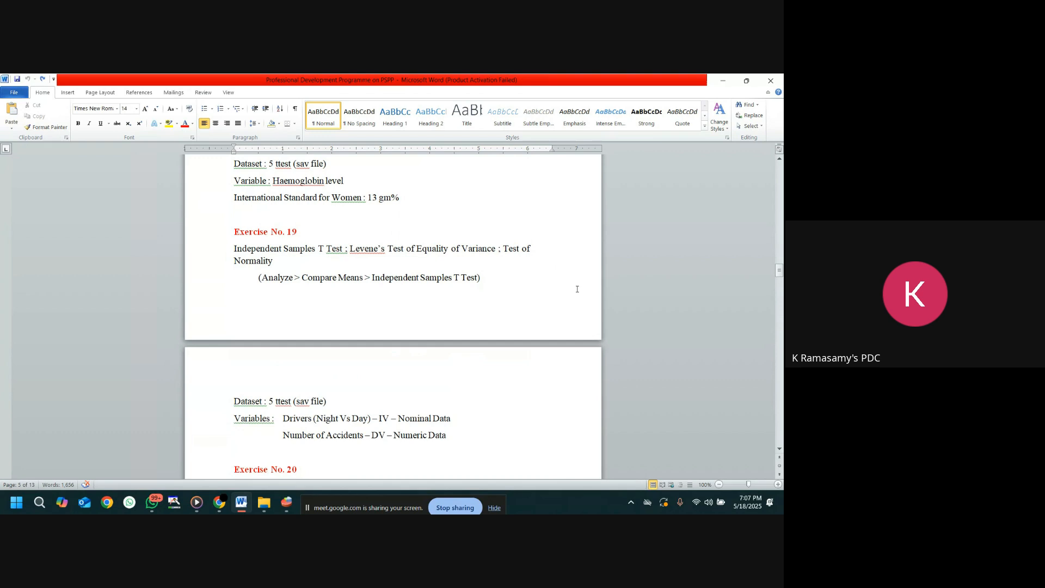
scroll(549, 250, up, 6)
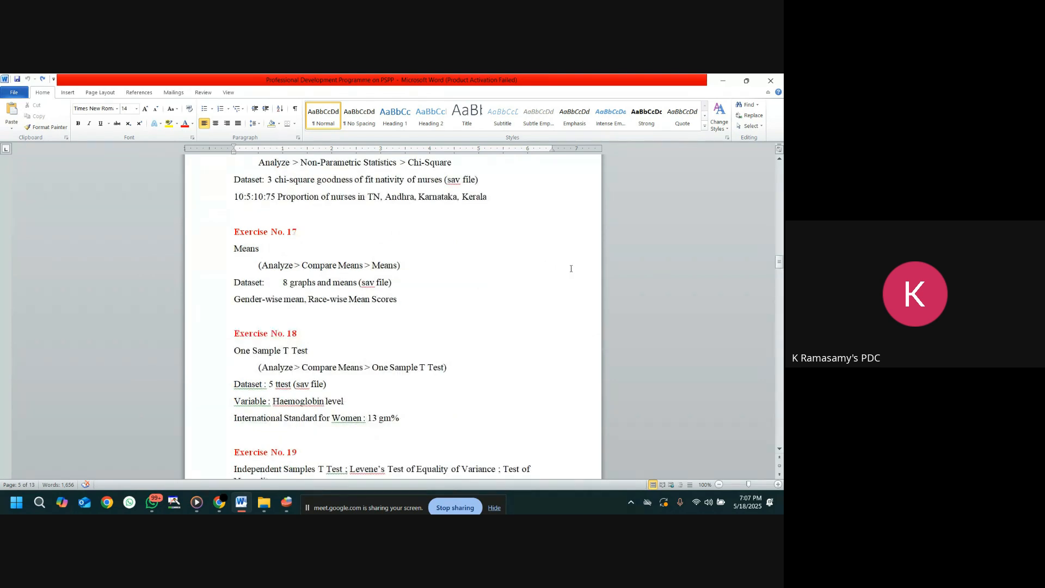
scroll(570, 268, down, 4)
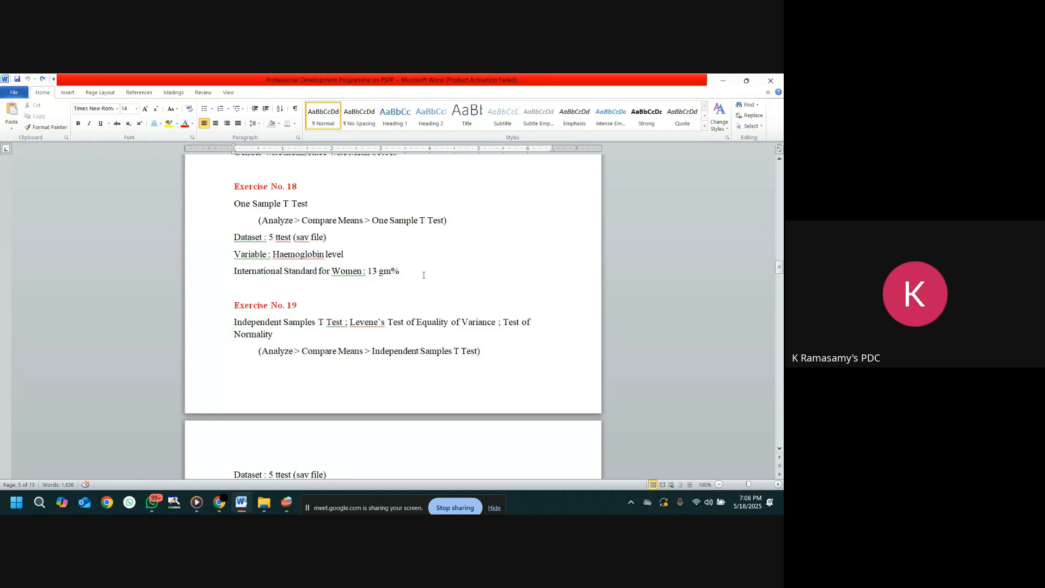
scroll(368, 268, down, 3)
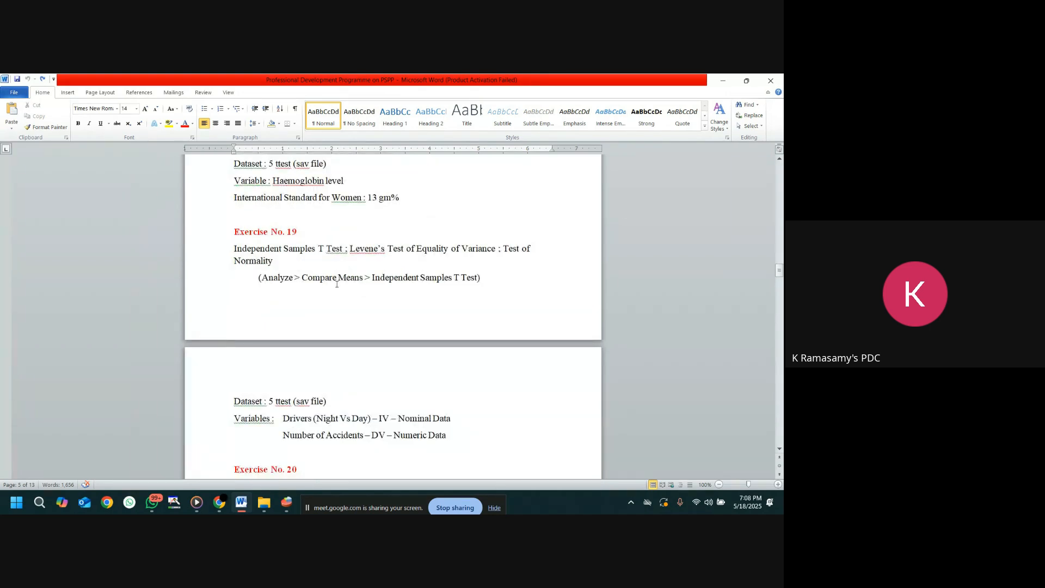
scroll(325, 281, up, 4)
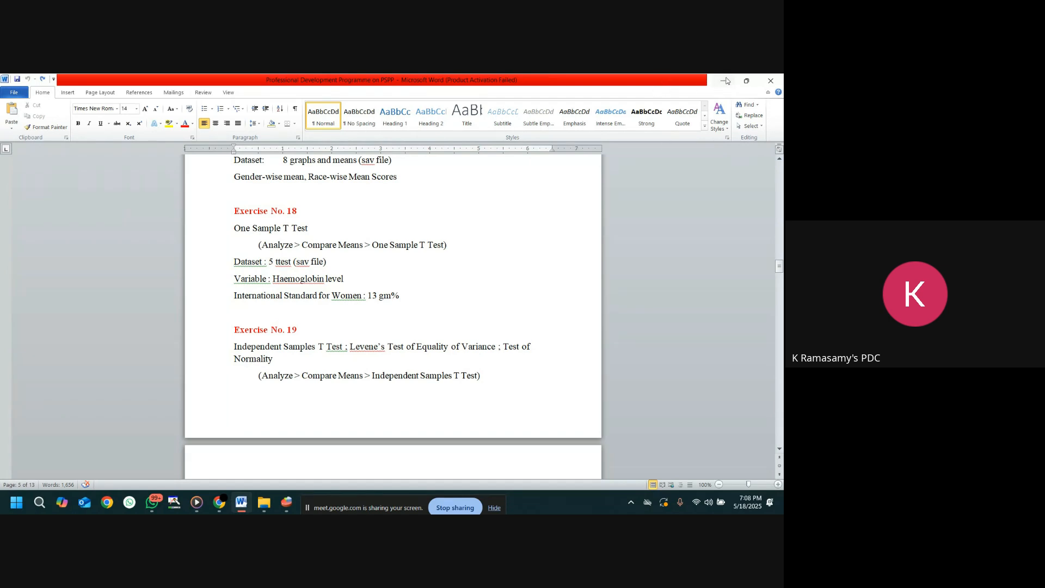
- Return to the PSPP data editor, open the dataset 5 ttest.sav and display its case data
click(726, 80)
click(8, 94)
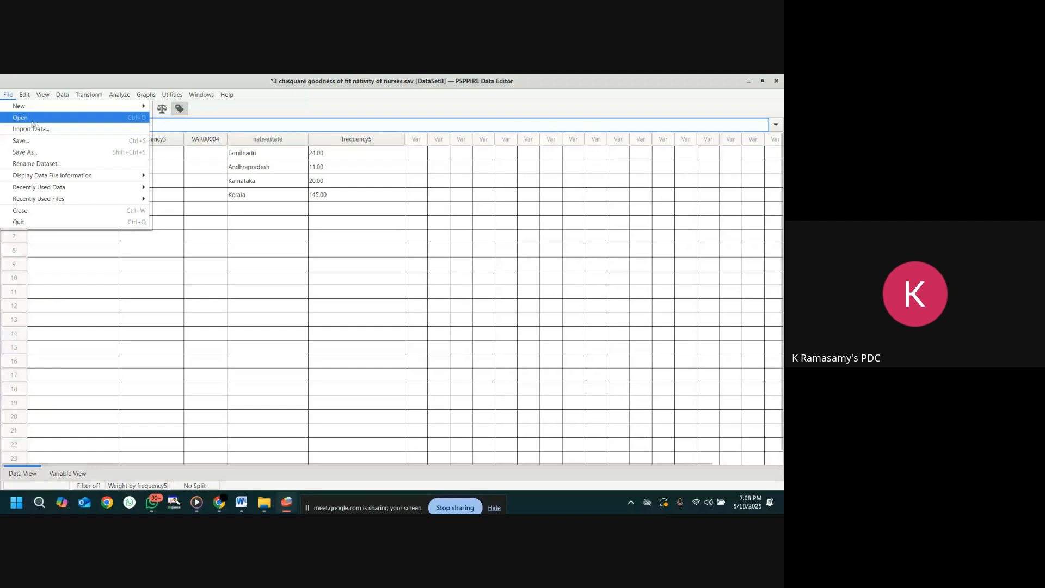
click(31, 118)
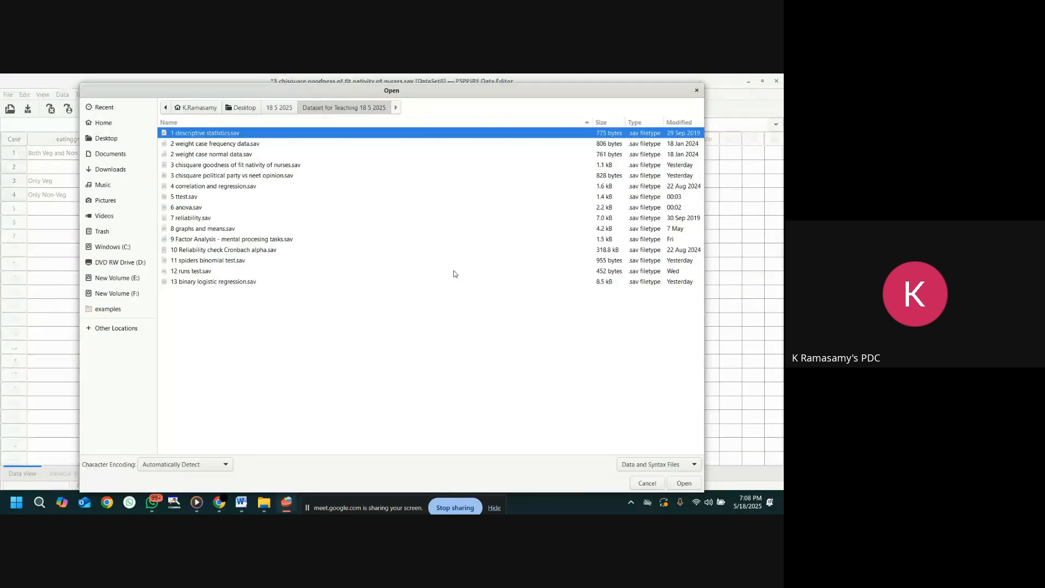
click(184, 198)
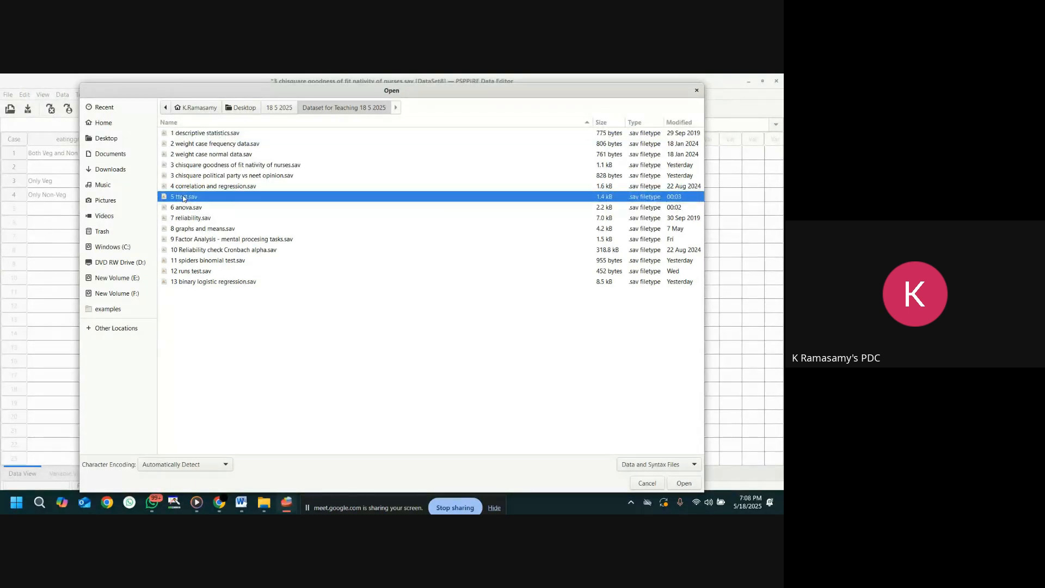
click(684, 483)
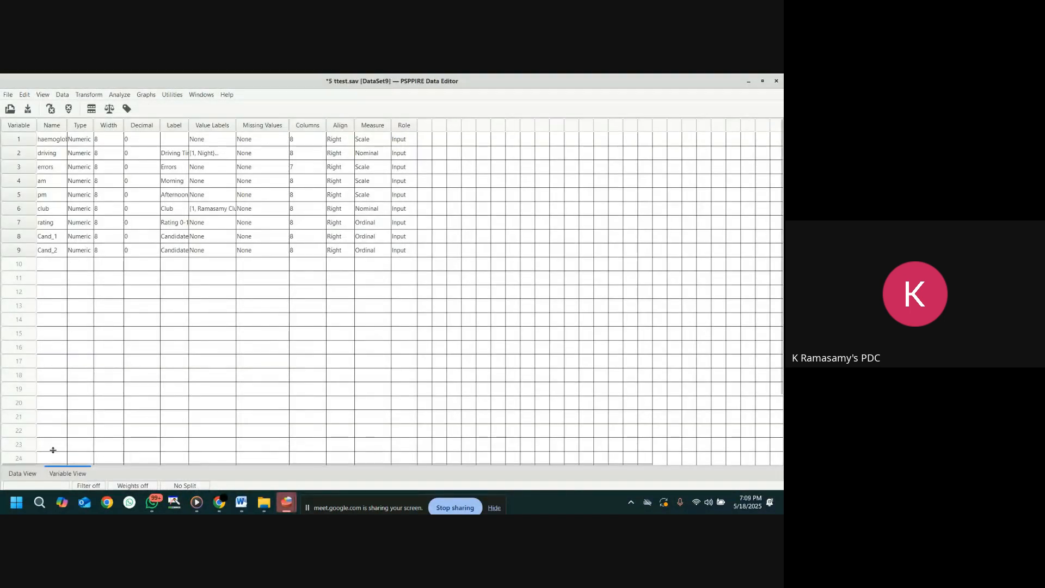
click(25, 474)
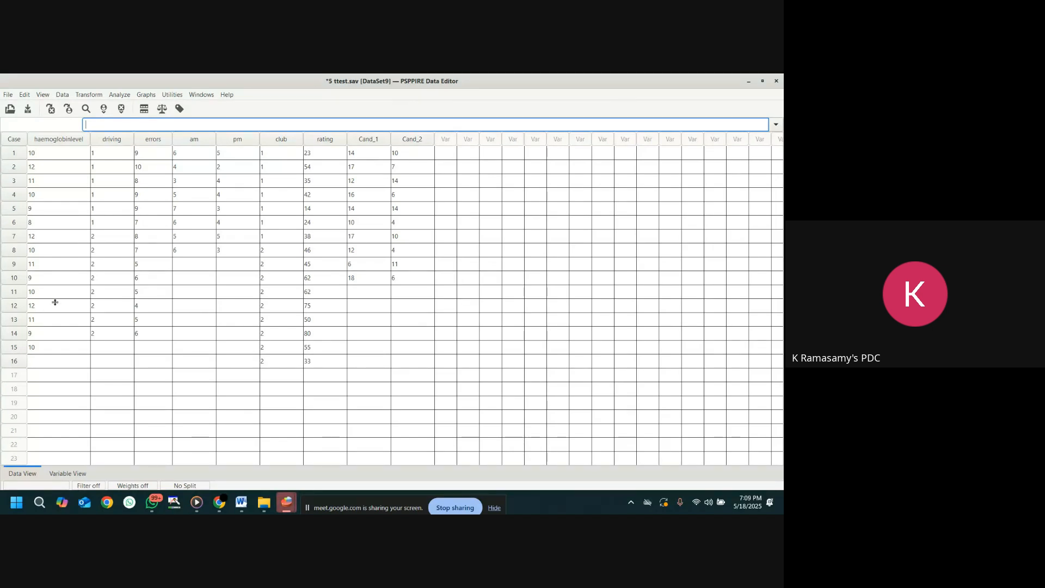
- Run a One-Sample T Test on haemoglobinlevel with a test value of 13
click(117, 96)
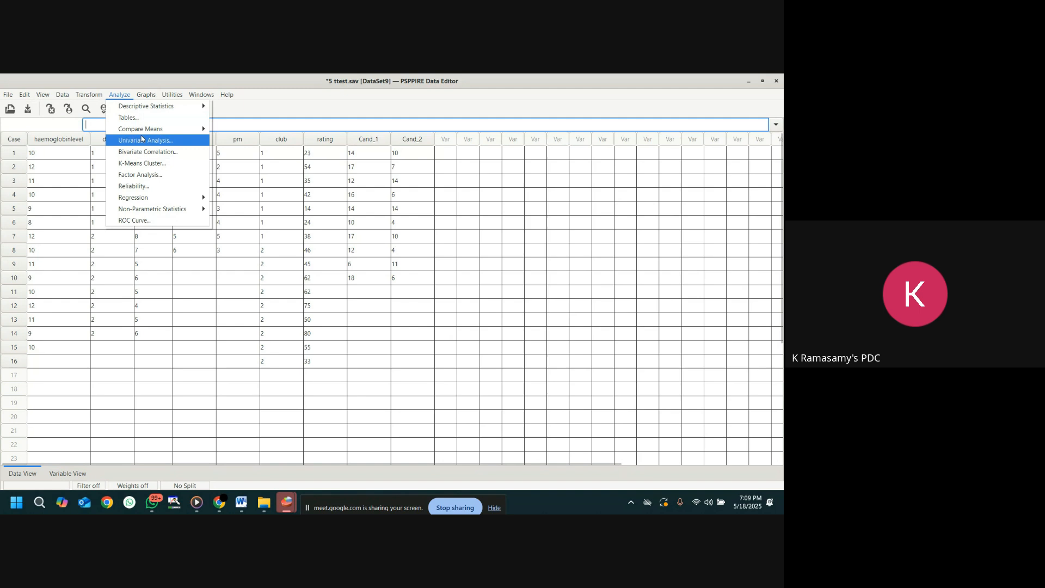
mouse_move(145, 131)
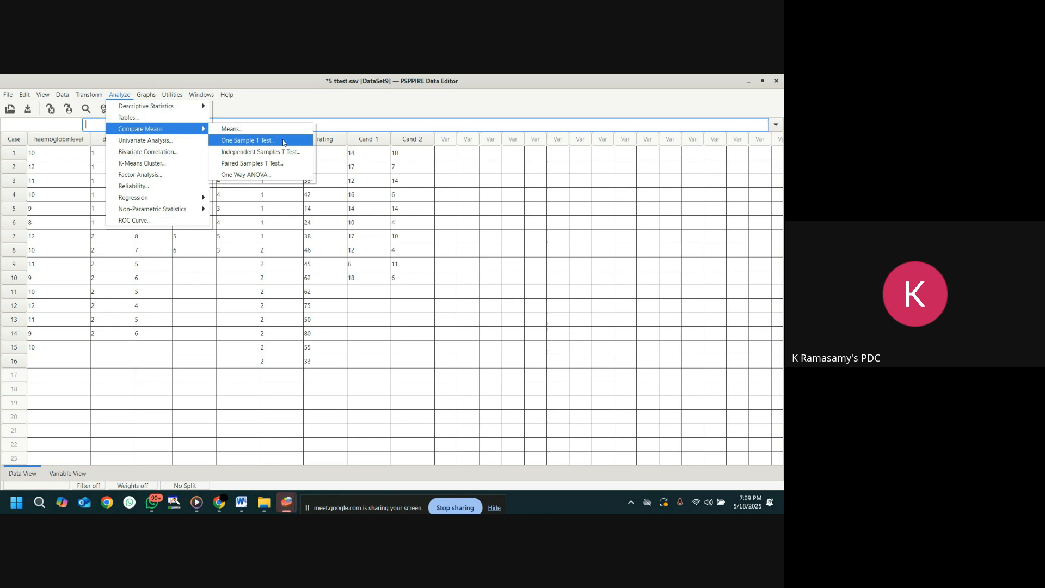
click(273, 143)
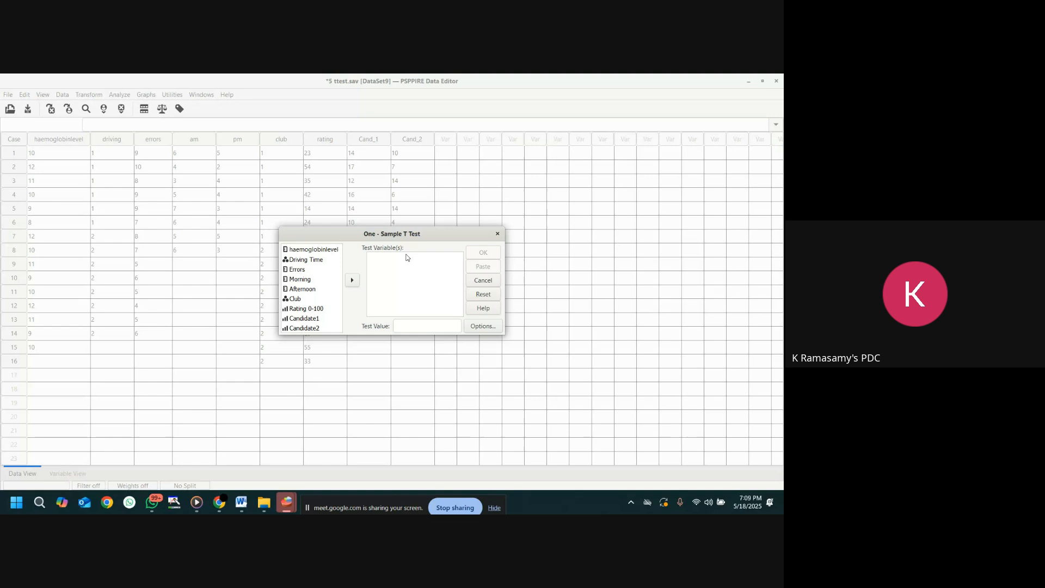
click(310, 249)
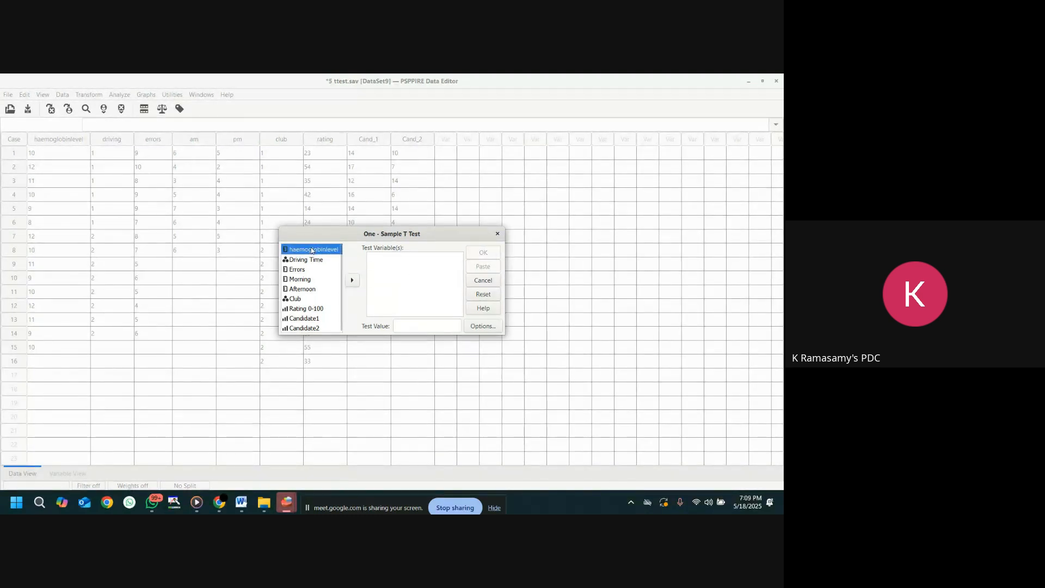
click(352, 279)
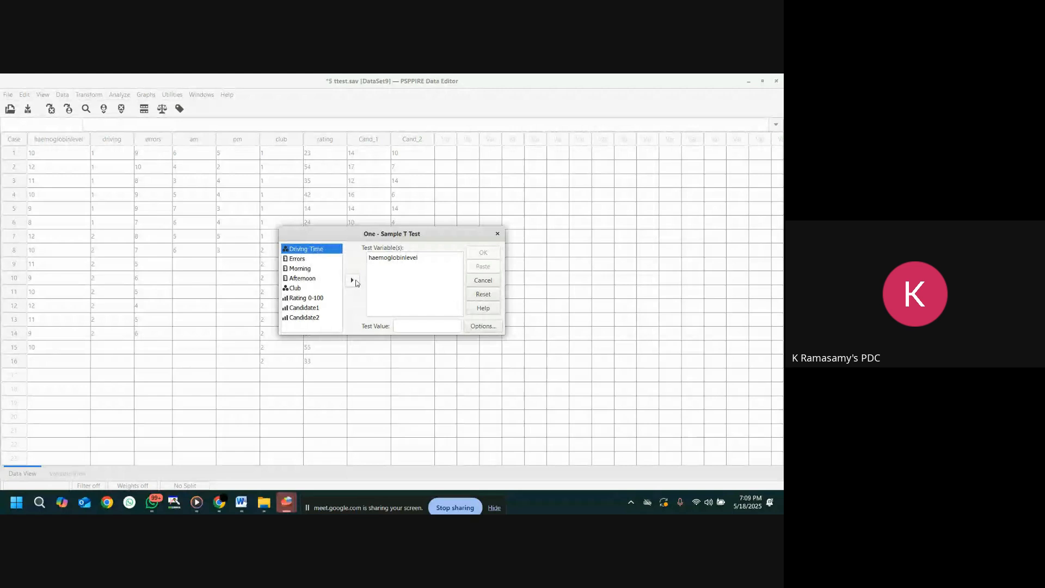
click(431, 329)
text(13)
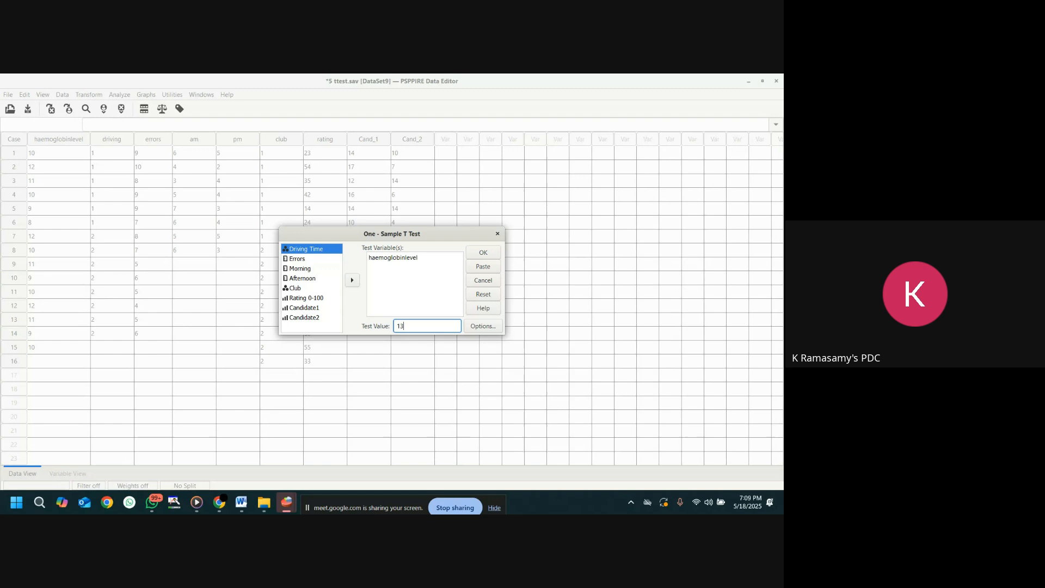
click(488, 254)
- Review the one-sample t test results for haemoglobinlevel in the output viewer and return to the data editor
click(285, 504)
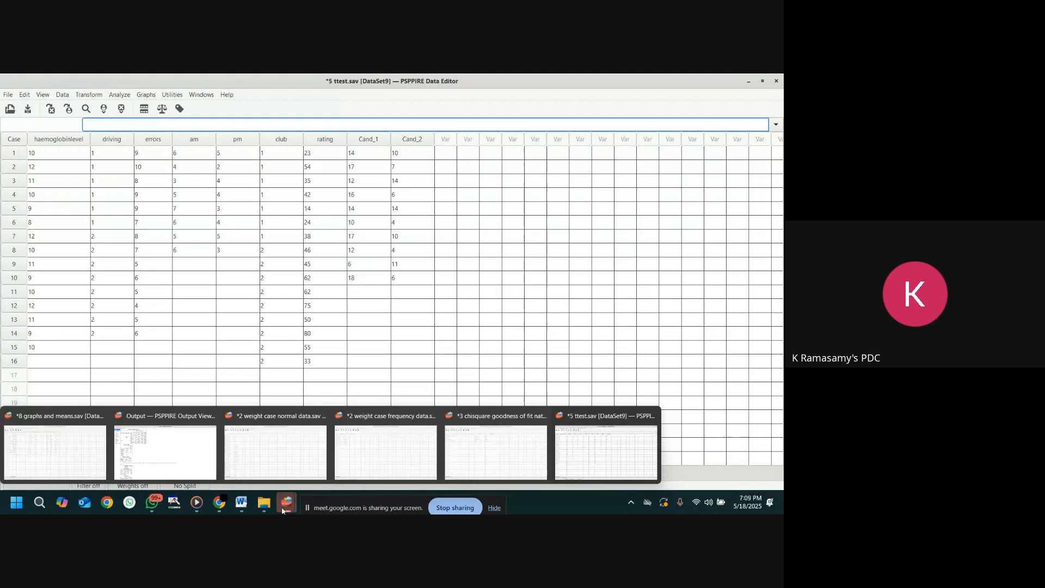
click(194, 455)
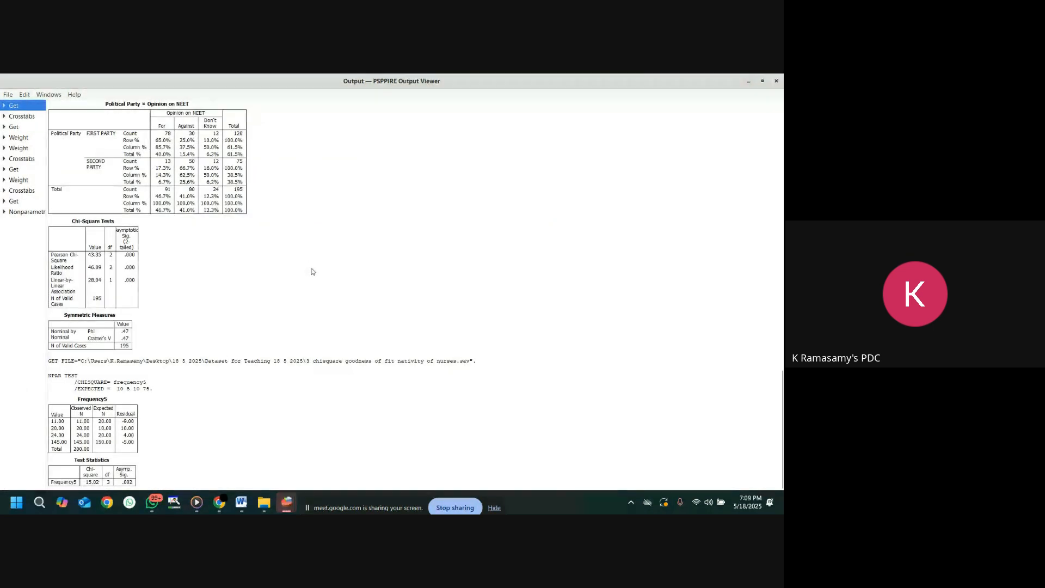
scroll(260, 328, down, 5)
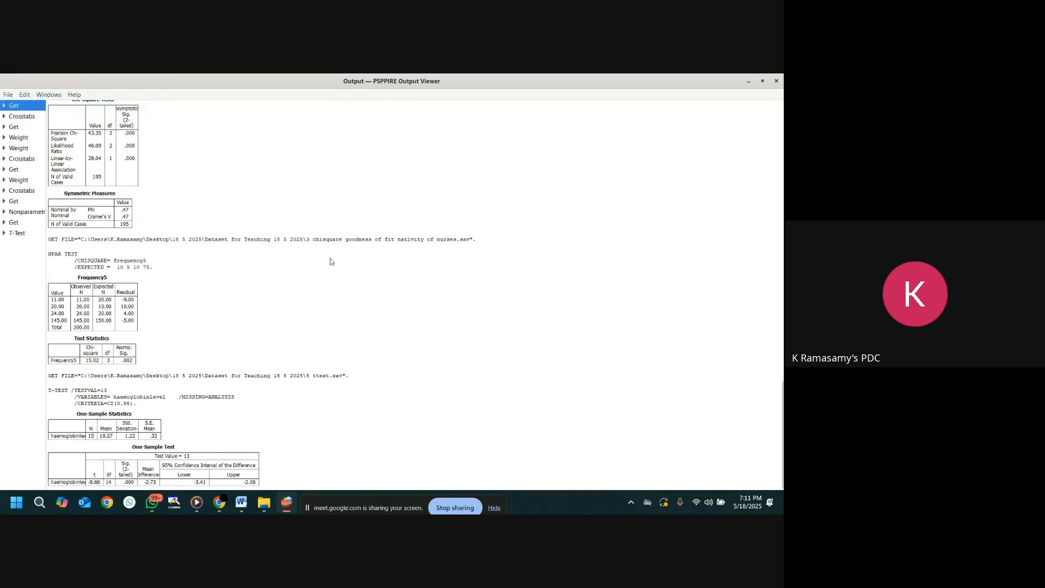
click(749, 81)
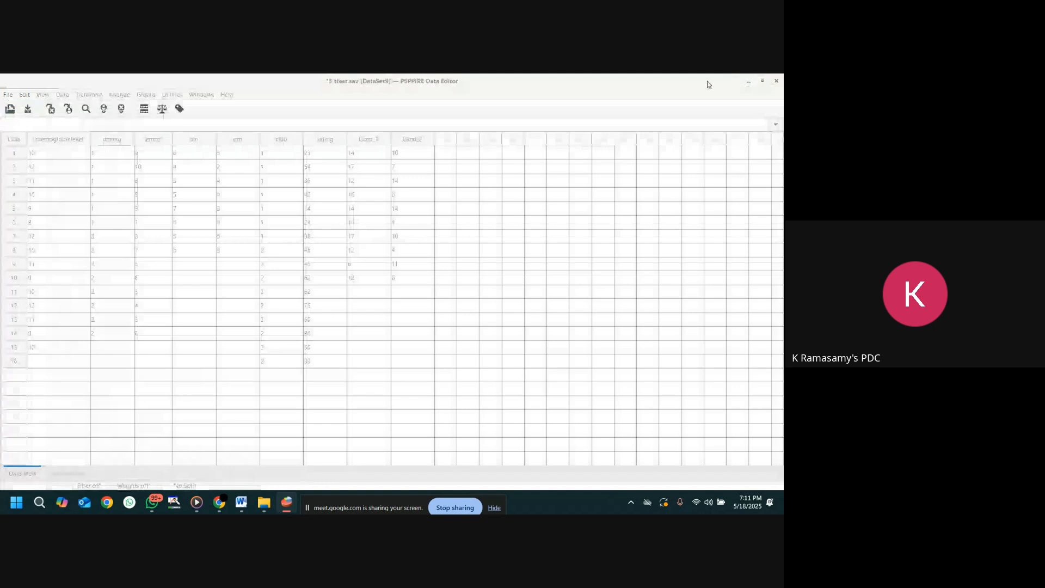
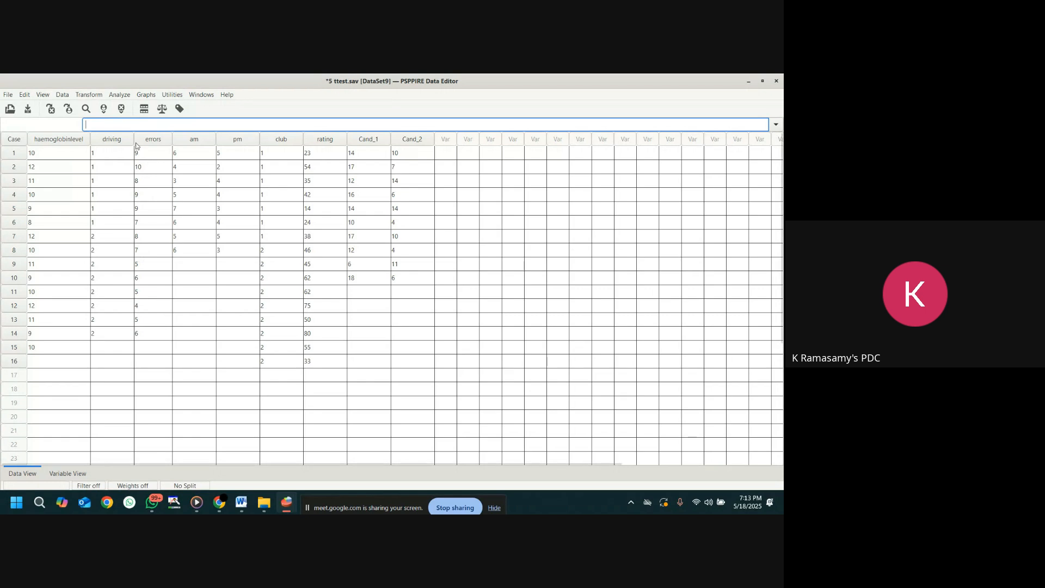
- Run a One-Sample Kolmogorov-Smirnov Test on the errors variable against the Normal distribution
click(120, 95)
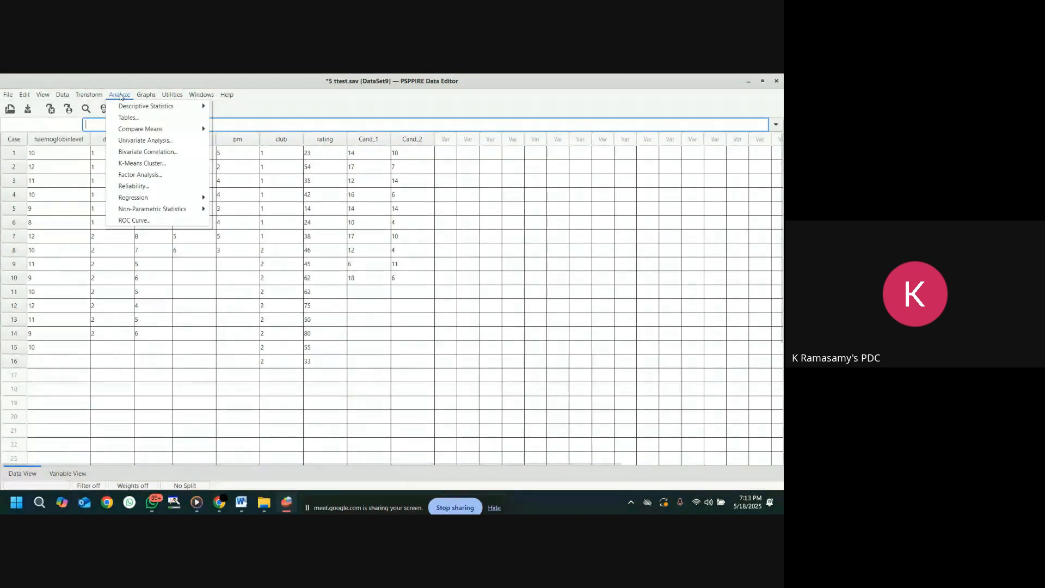
mouse_move(163, 213)
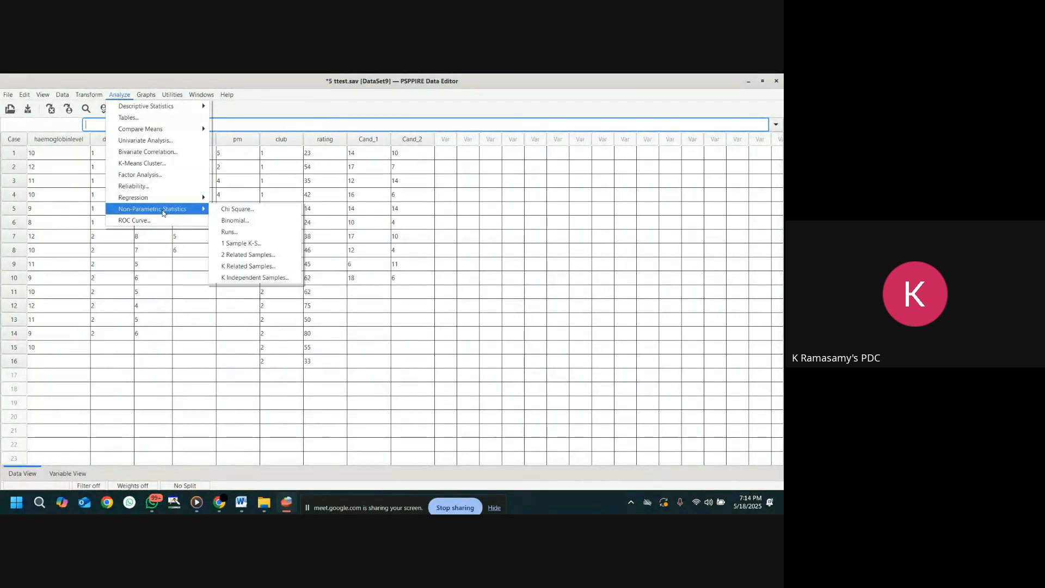
click(273, 245)
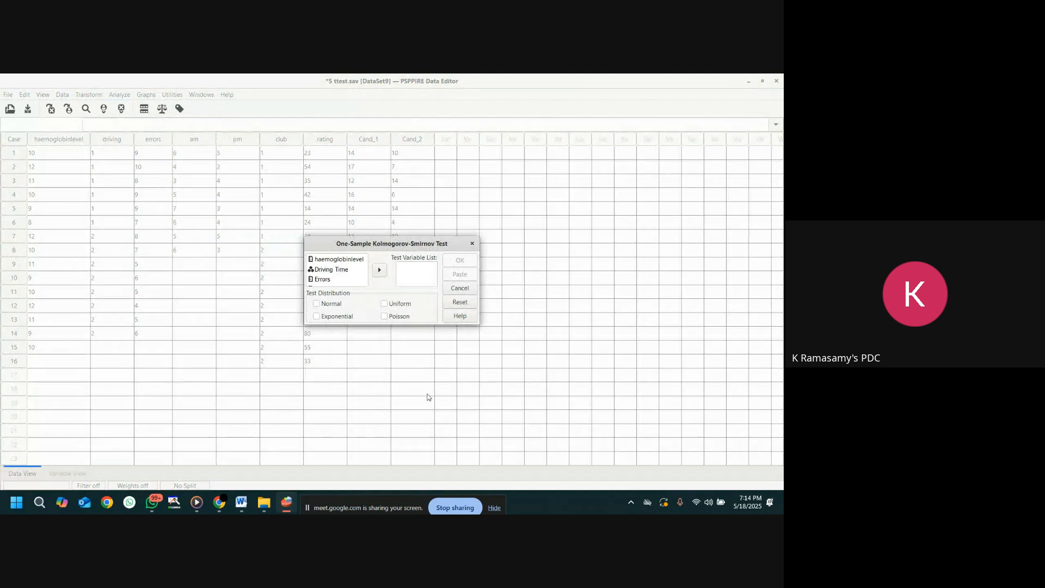
click(322, 280)
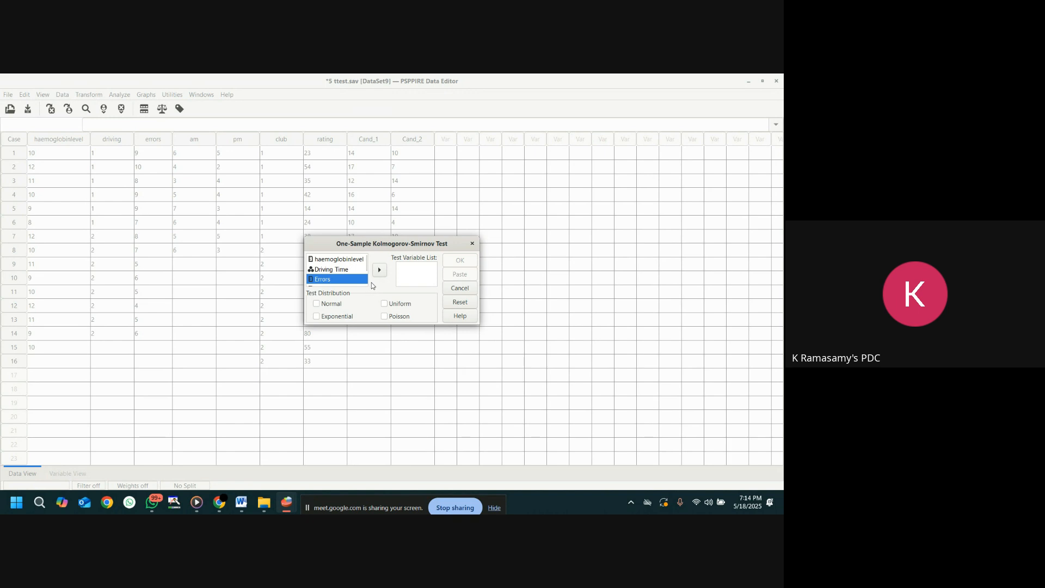
click(379, 268)
click(316, 303)
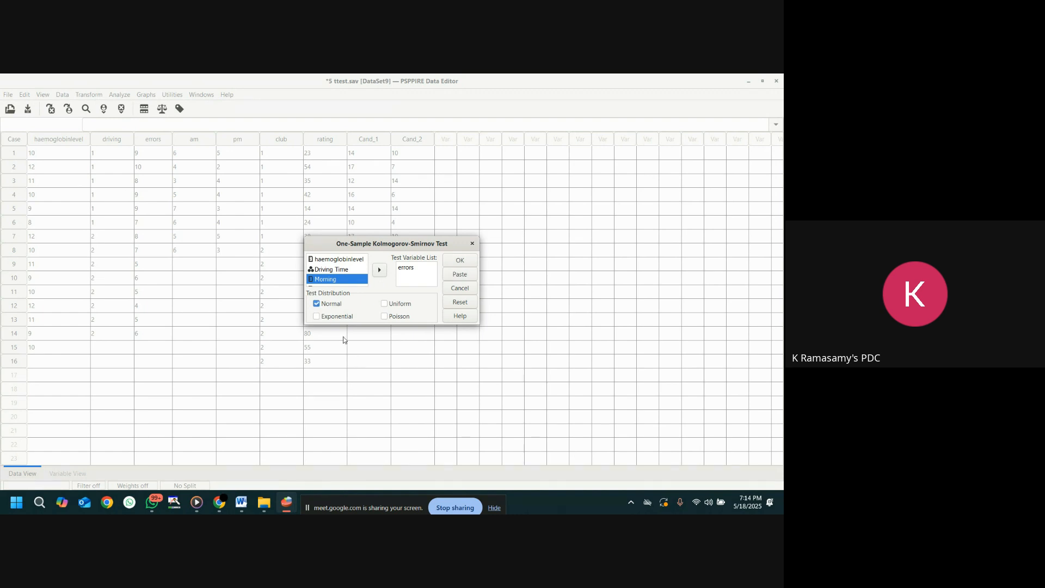
click(460, 259)
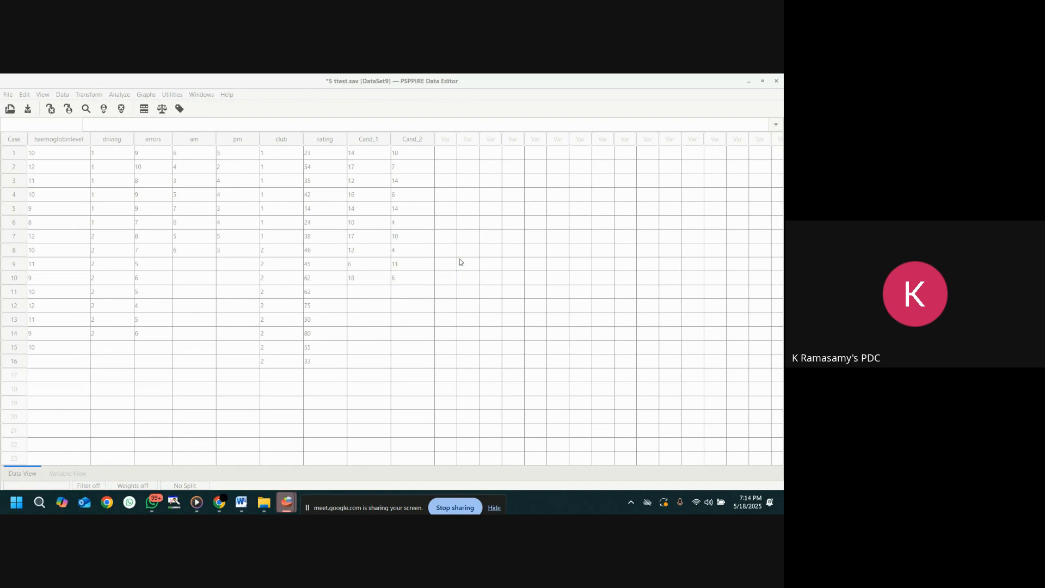
mouse_move(288, 512)
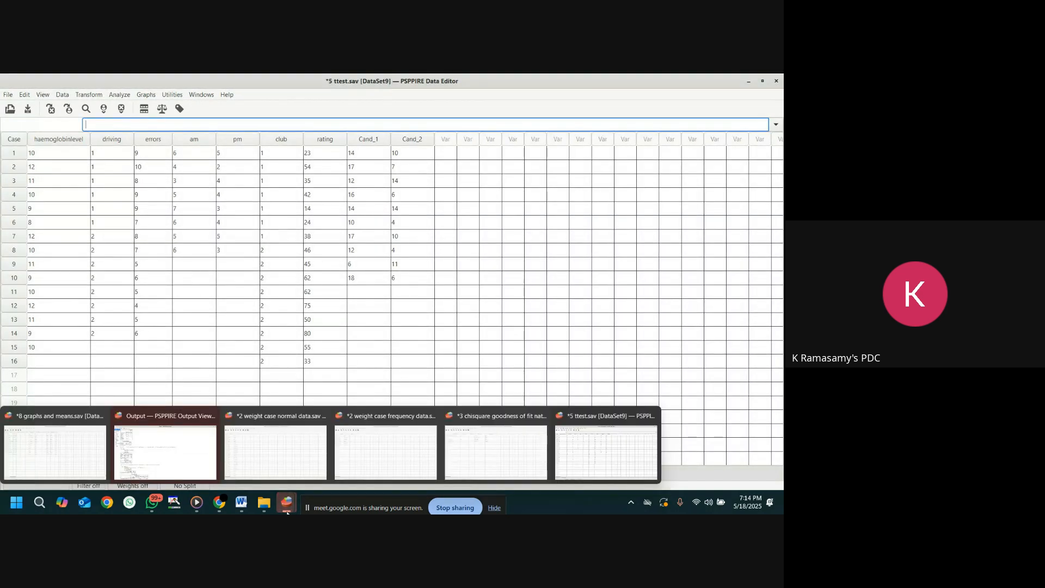
- Review the Kolmogorov-Smirnov normality results for errors in the output viewer and return to the data editor
click(166, 438)
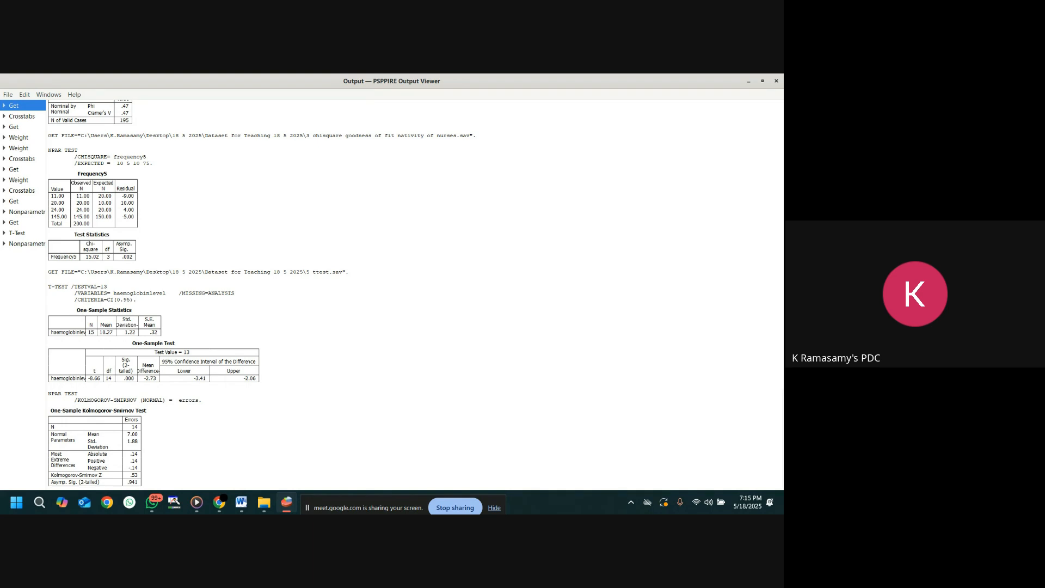
mouse_move(264, 501)
click(747, 82)
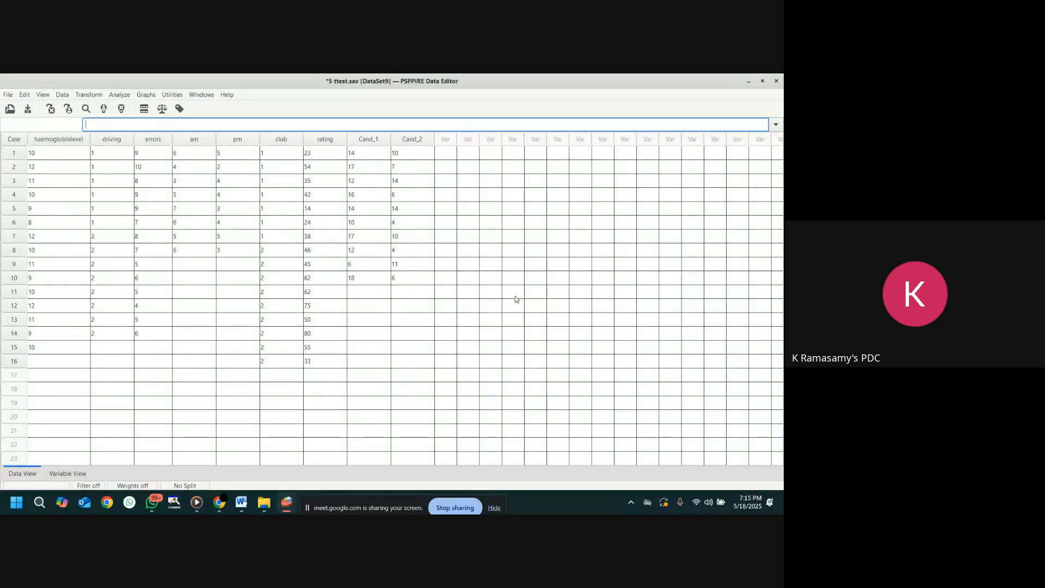
- Set up an Independent-Samples T Test with errors as the test variable and driving as the grouping variable
click(119, 95)
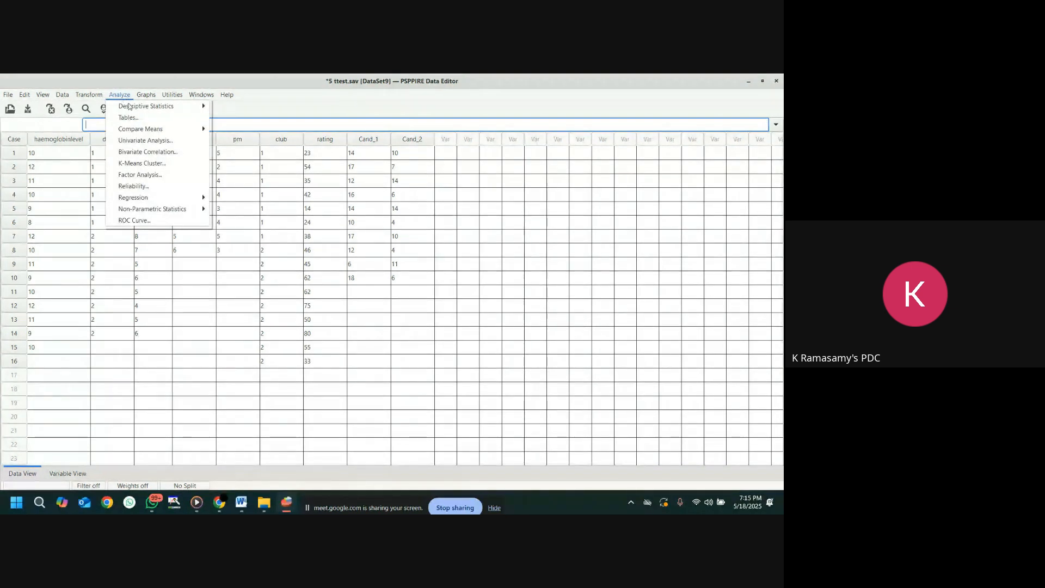
mouse_move(147, 131)
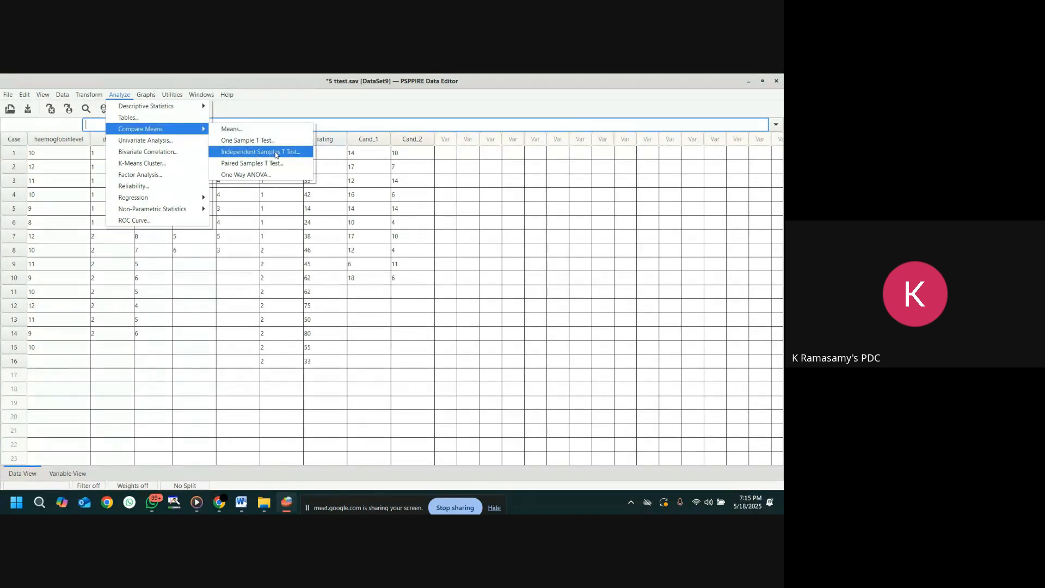
click(274, 153)
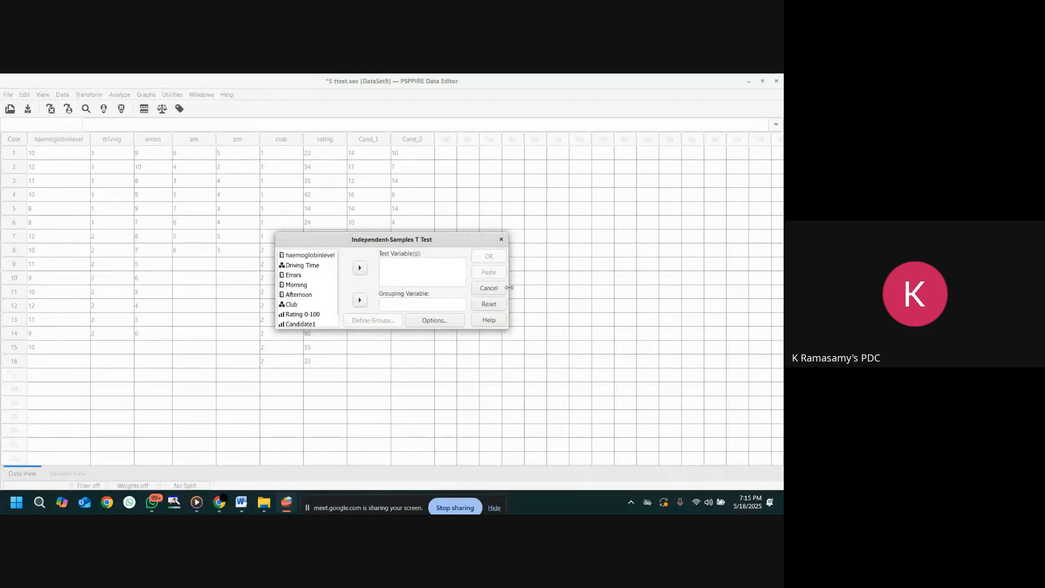
click(292, 276)
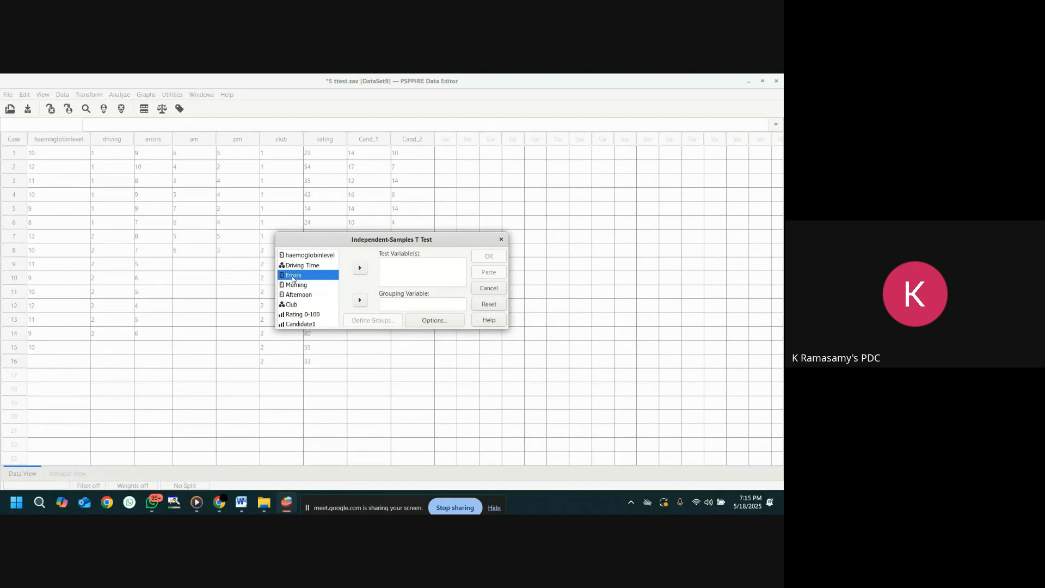
click(360, 268)
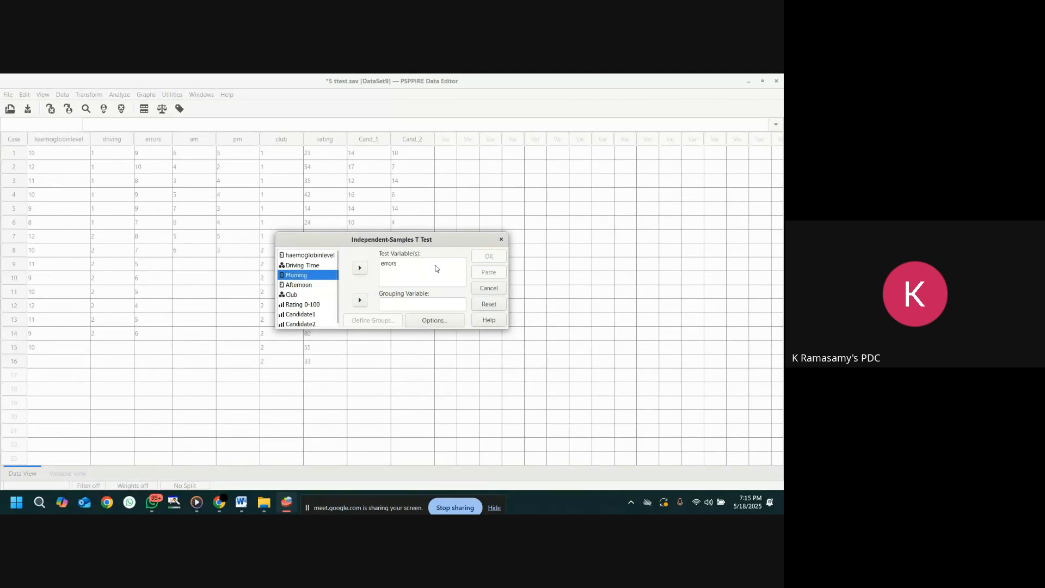
click(311, 267)
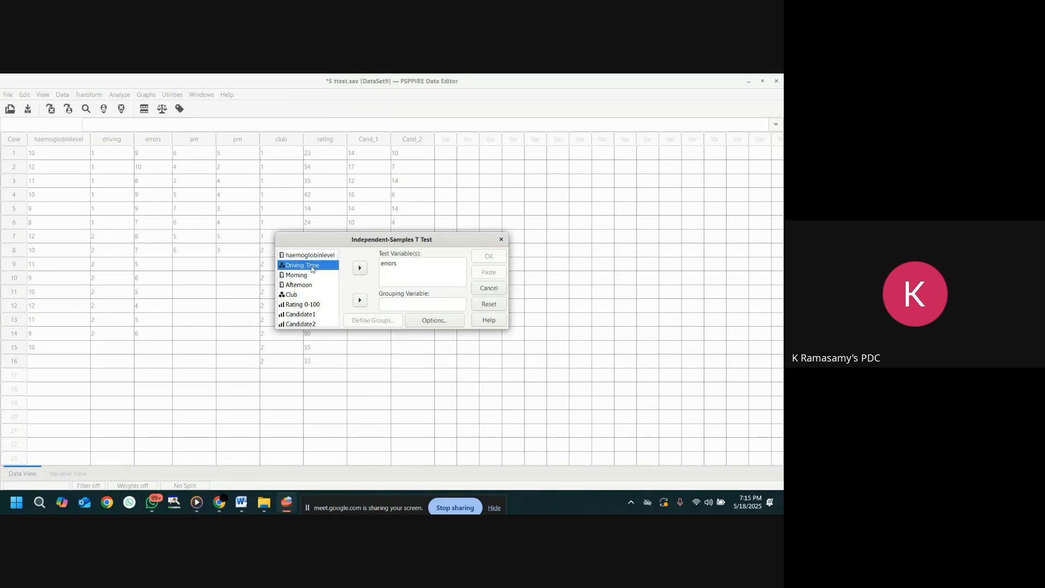
click(360, 303)
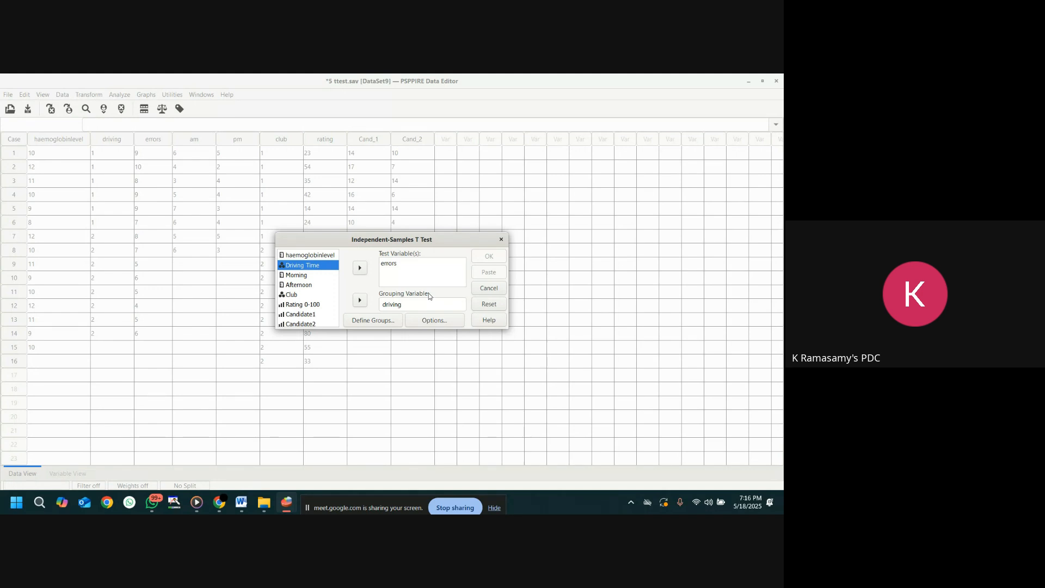
- Define the driving groups with values 1 and 2 and run the independent-samples t test
click(364, 321)
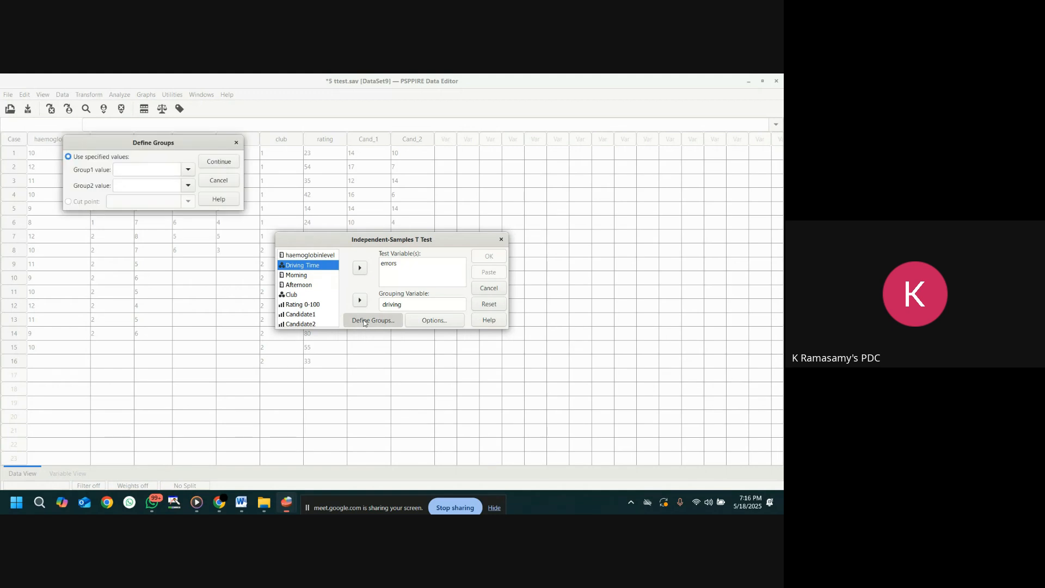
click(134, 170)
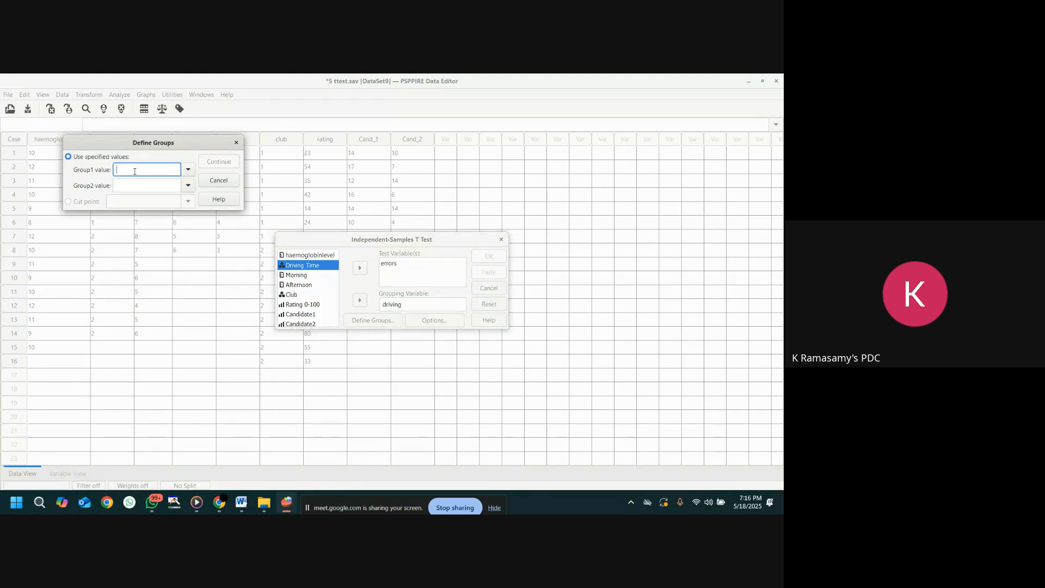
text(1)
key(Tab)
text(2)
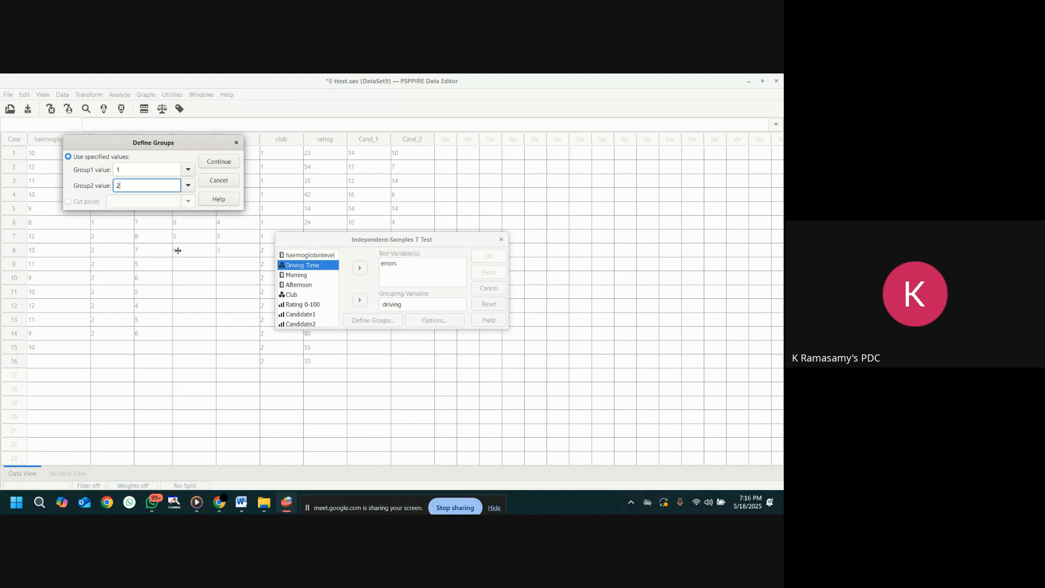
click(219, 161)
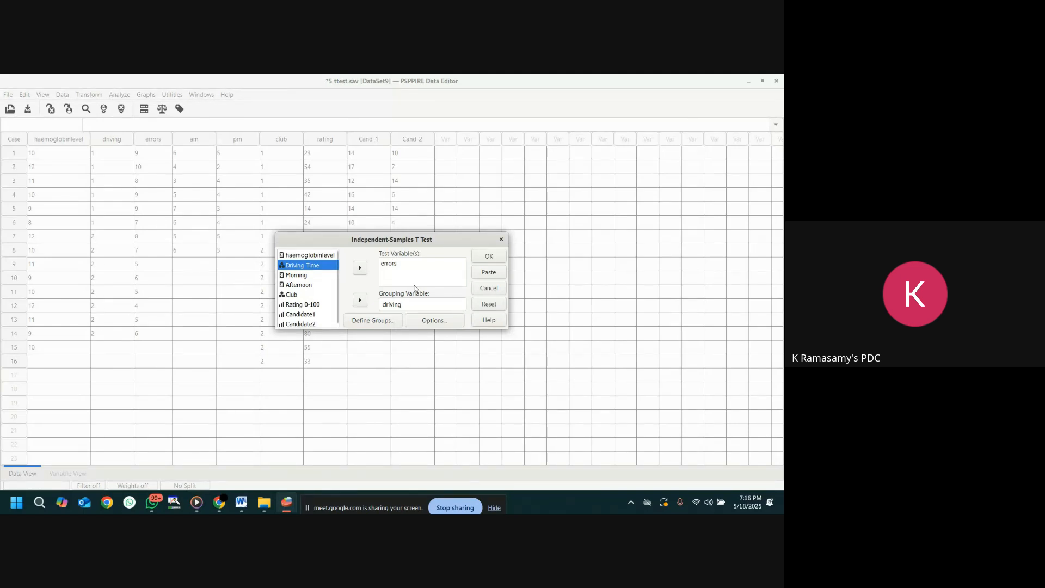
click(489, 256)
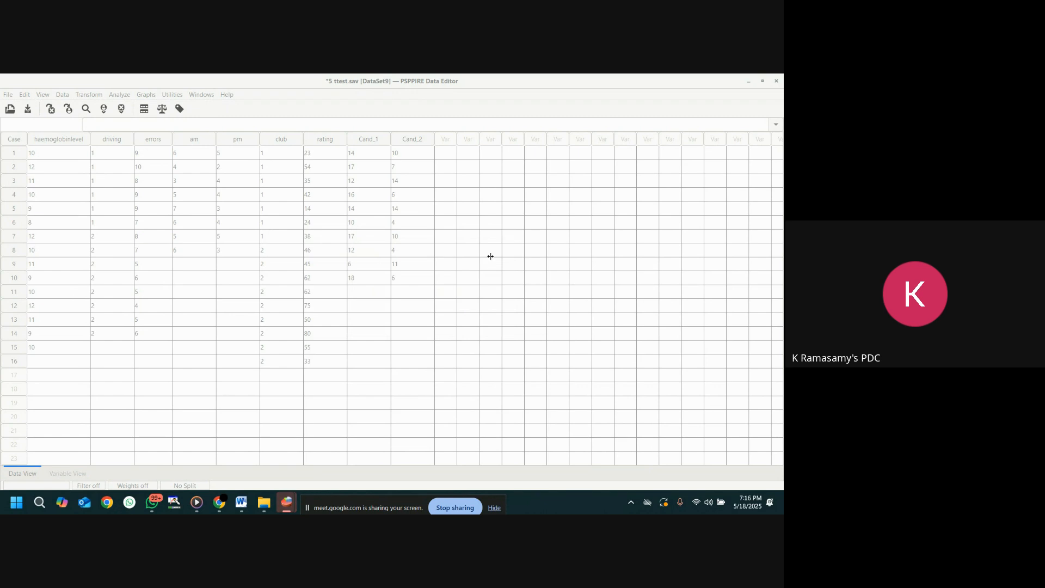
- Review the independent-samples t test results for errors in the output viewer and return to the data editor
mouse_move(287, 501)
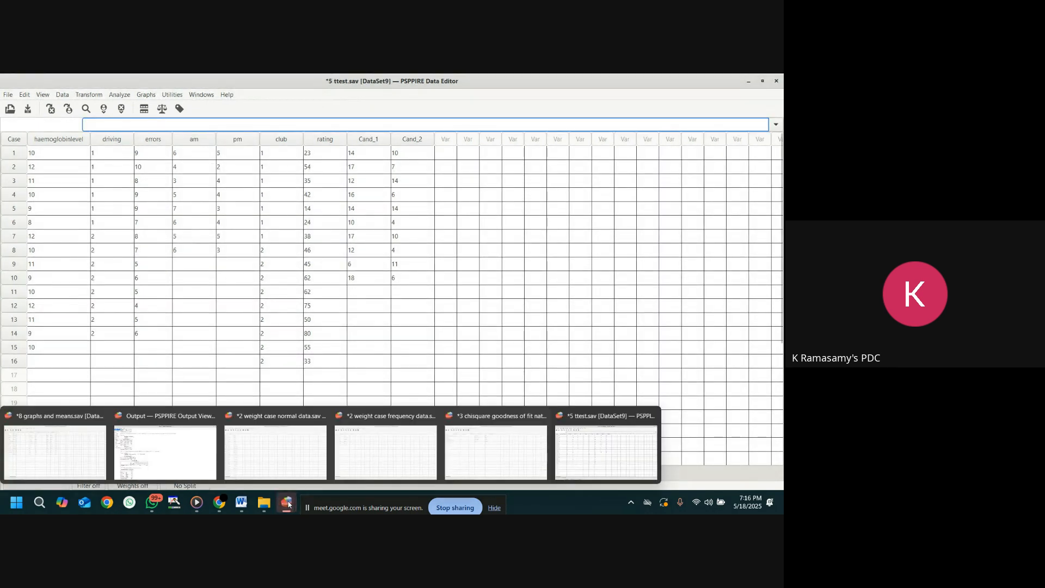
click(169, 447)
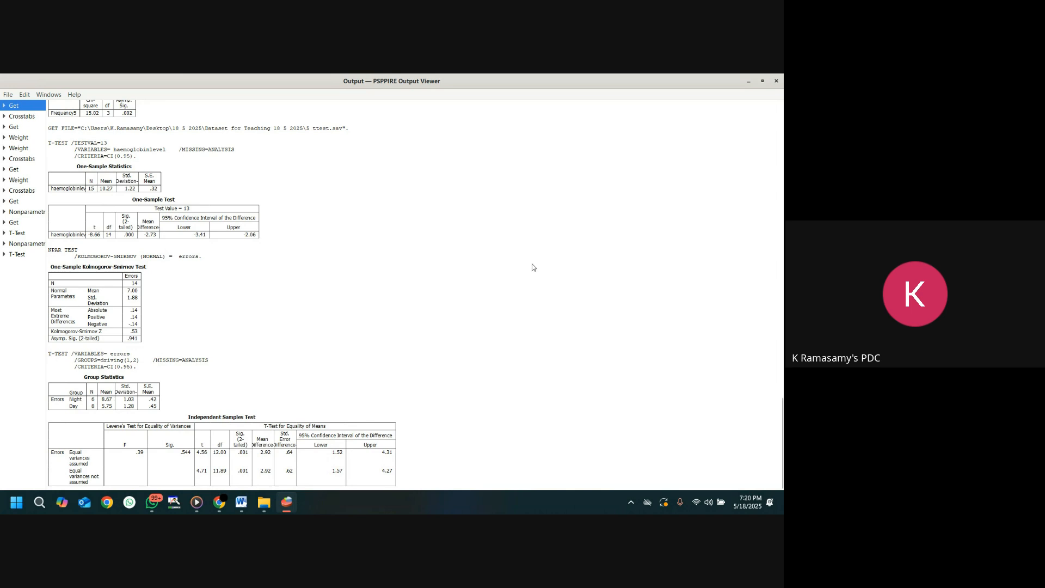
click(748, 80)
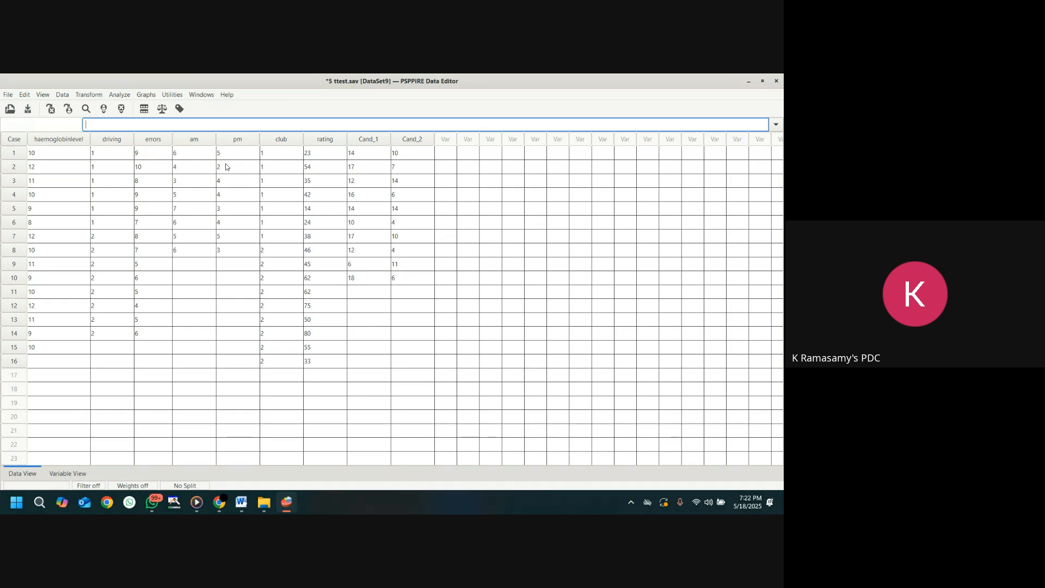
- Run a Paired Samples T Test on the Morning (am) and Afternoon (pm) variables
click(127, 98)
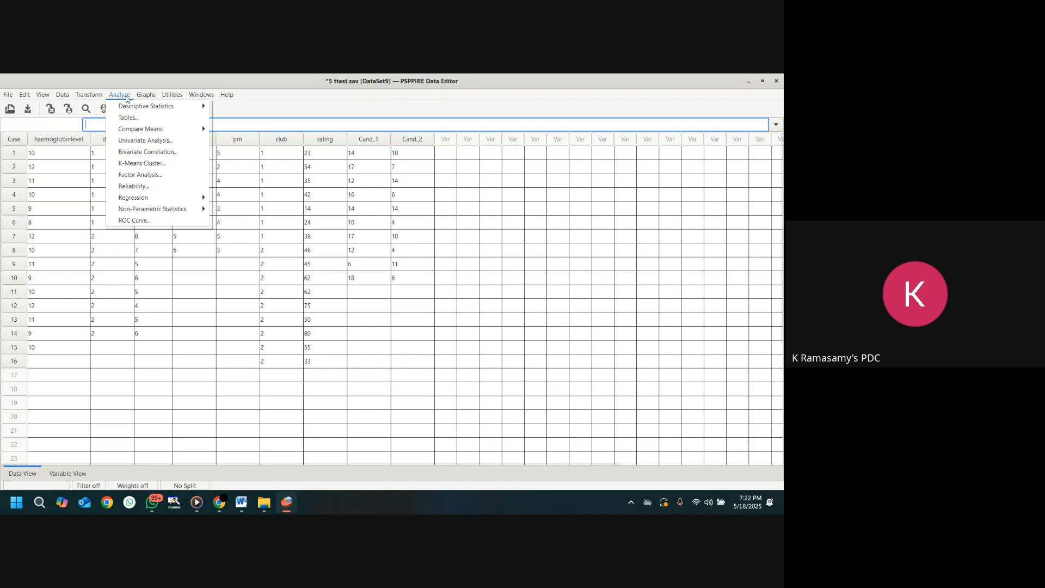
mouse_move(145, 132)
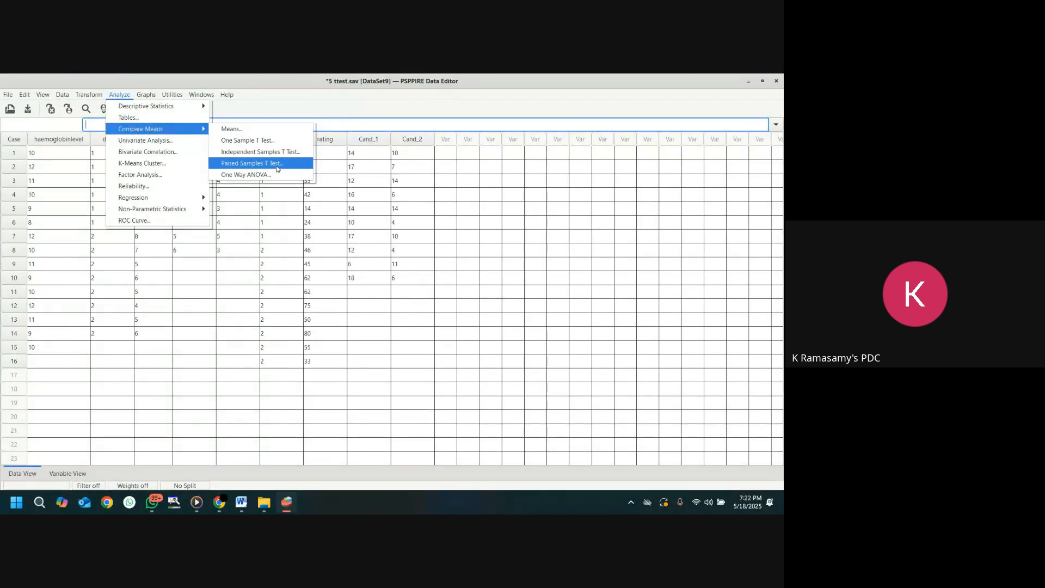
click(276, 168)
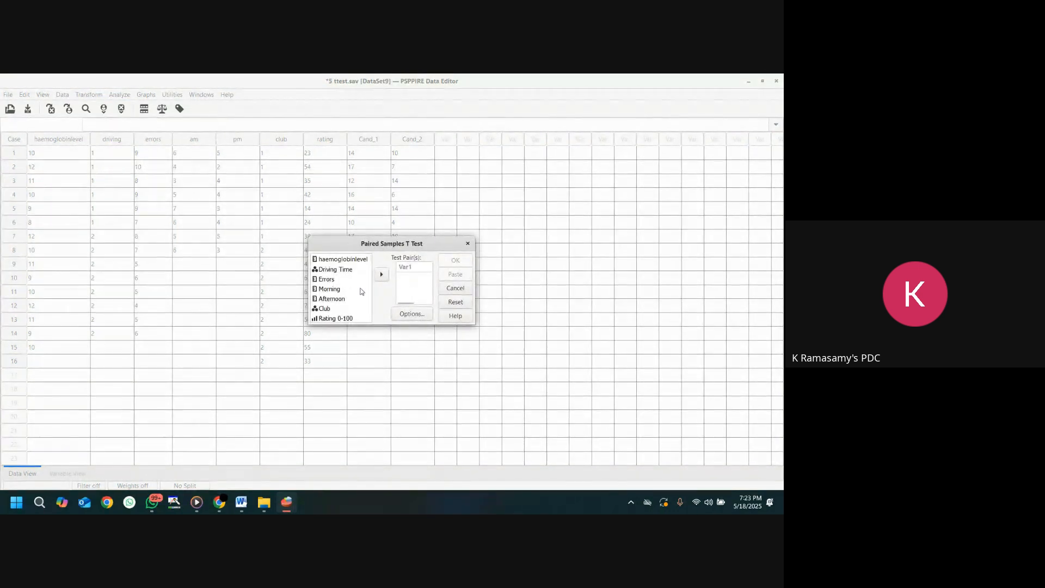
click(332, 292)
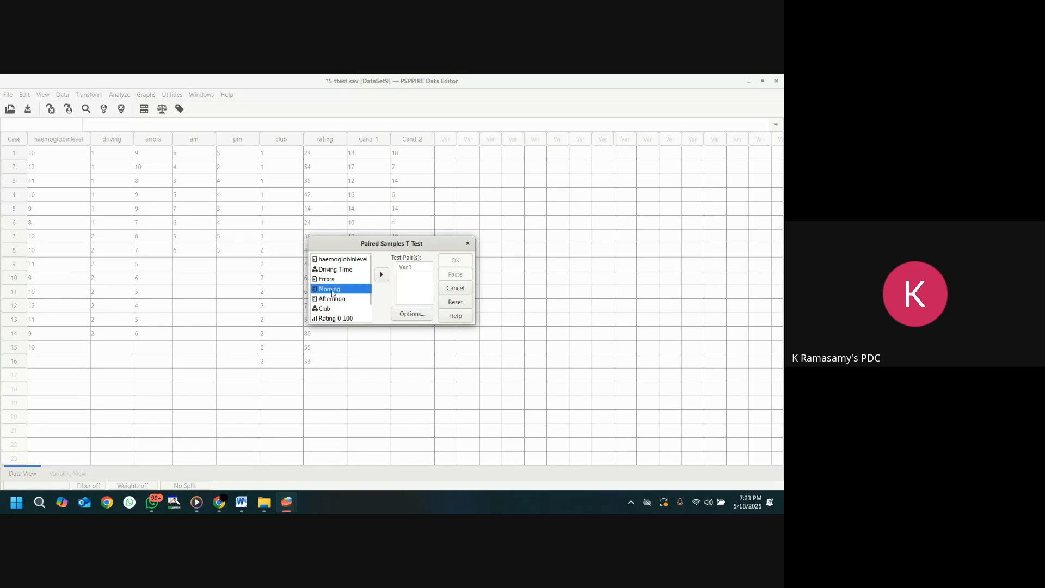
click(381, 275)
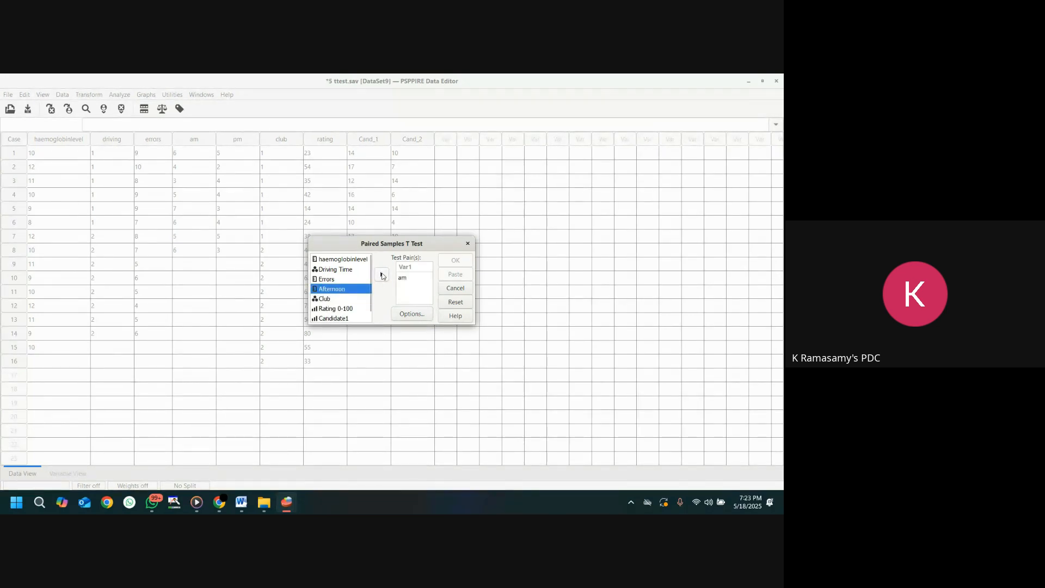
click(381, 274)
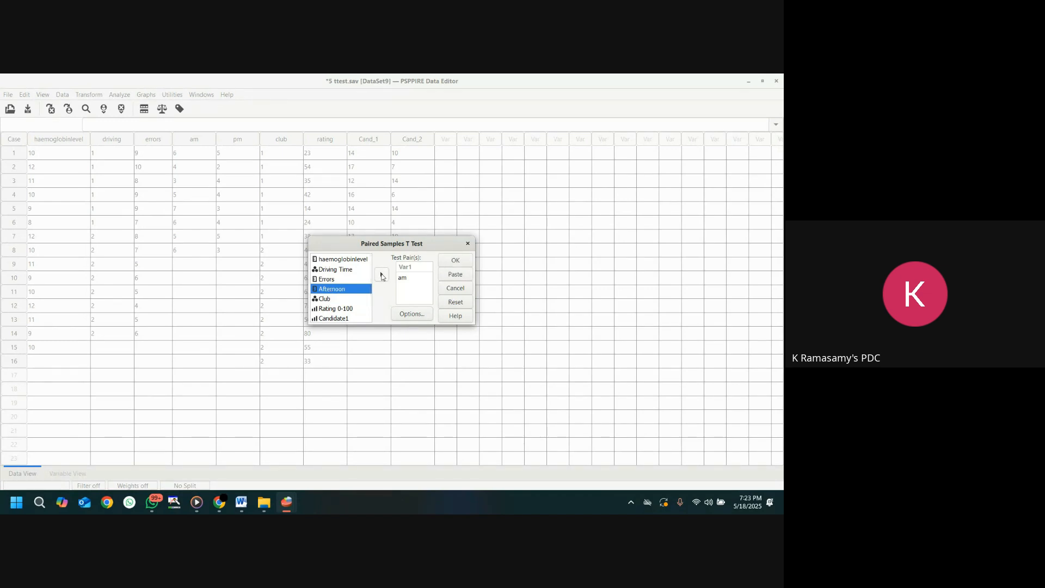
click(456, 260)
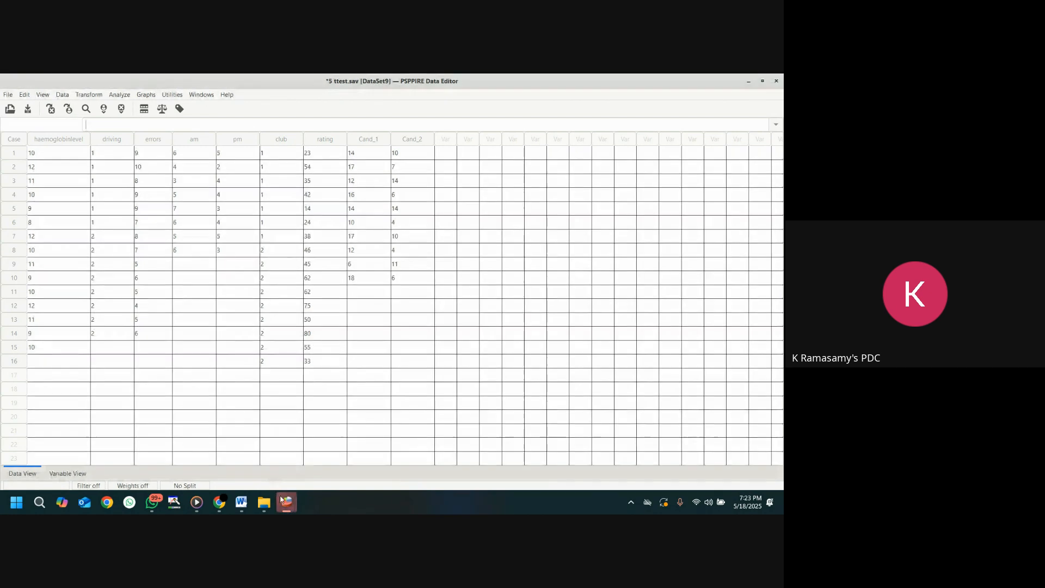
- Review the paired samples statistics, correlations and test results in the output viewer and return to the data editor
mouse_move(285, 510)
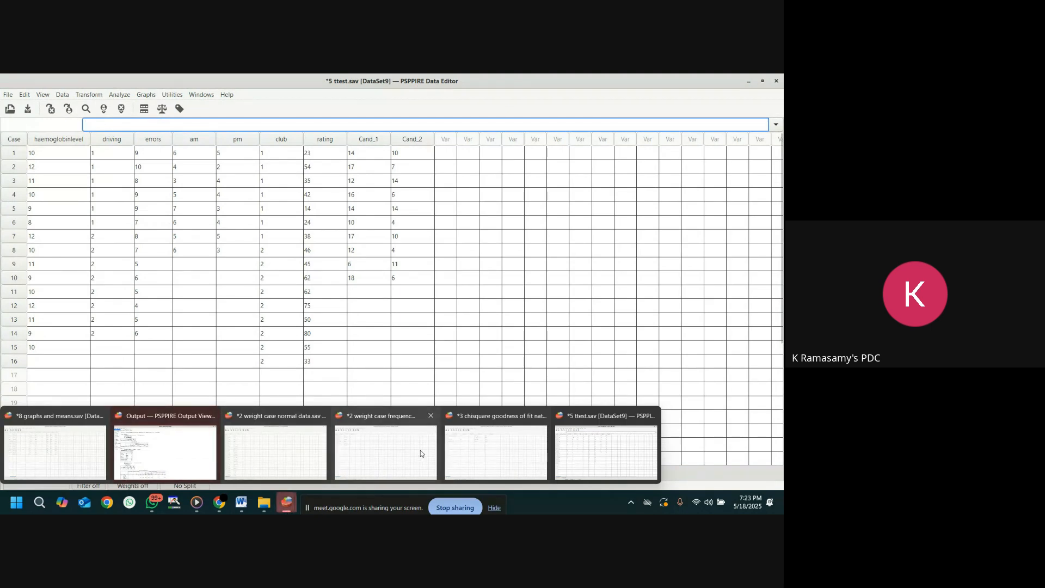
click(180, 446)
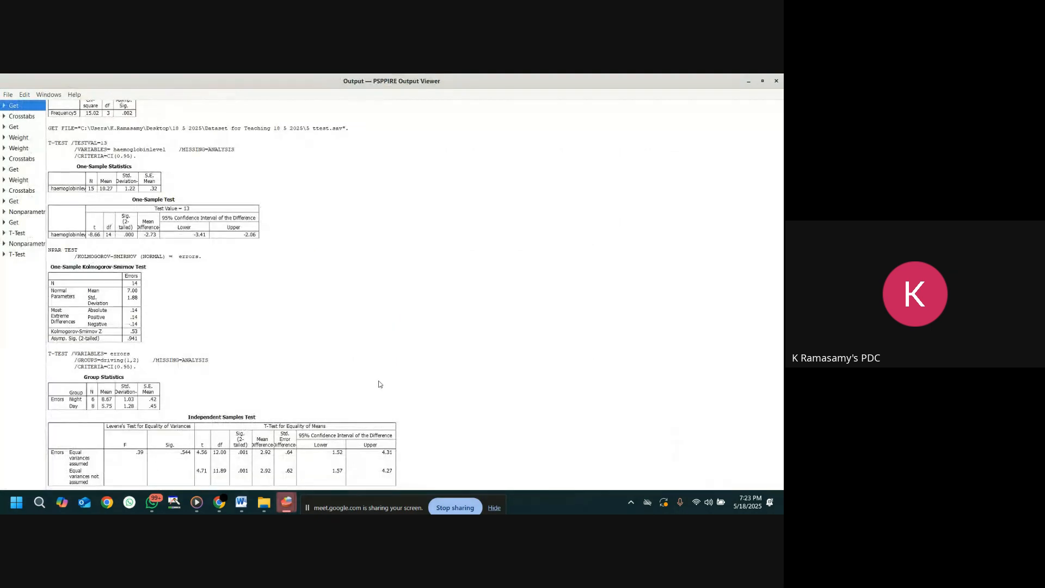
scroll(383, 384, down, 3)
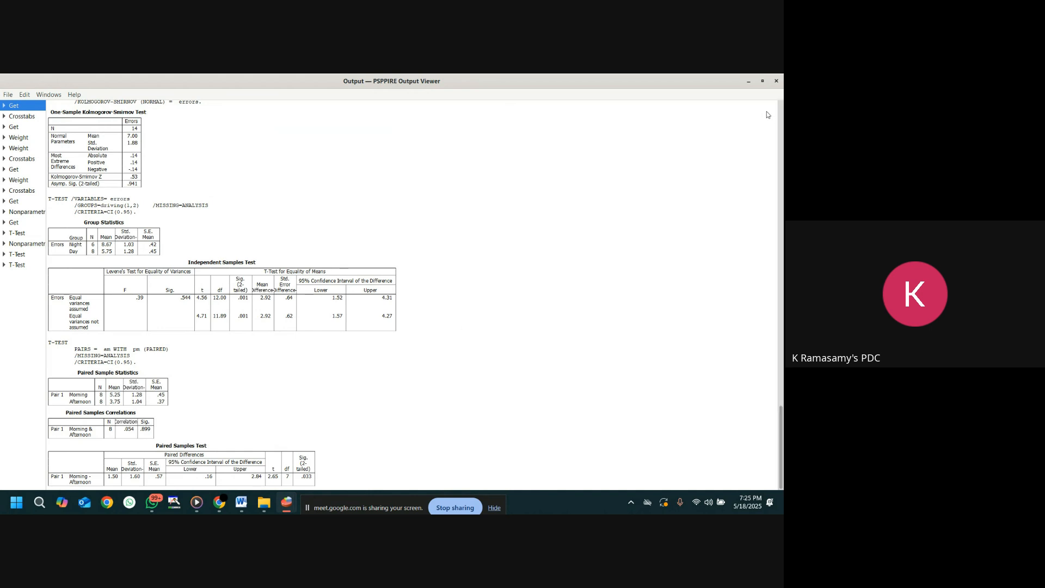
click(749, 81)
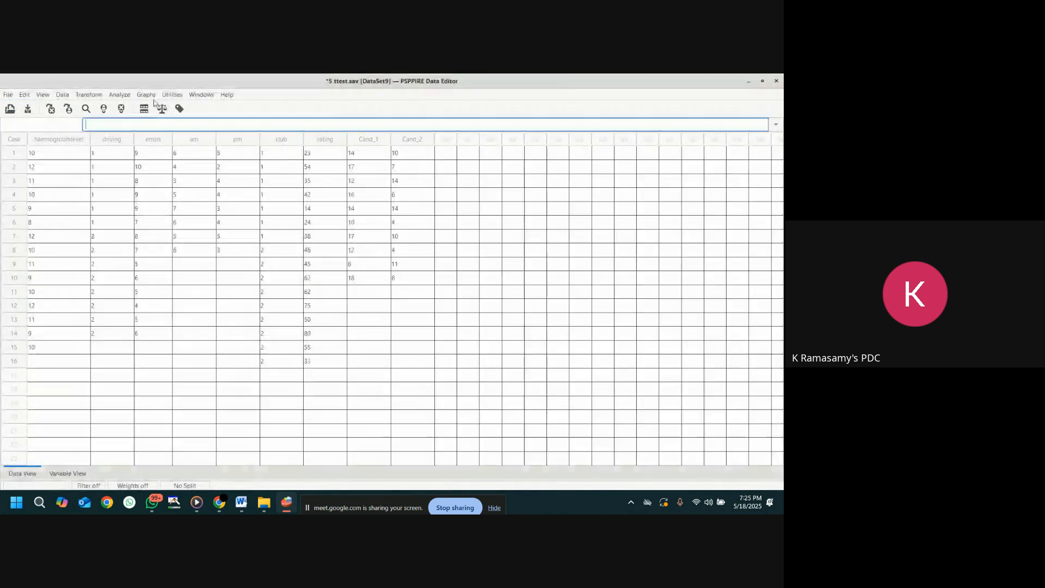
click(120, 96)
mouse_move(145, 130)
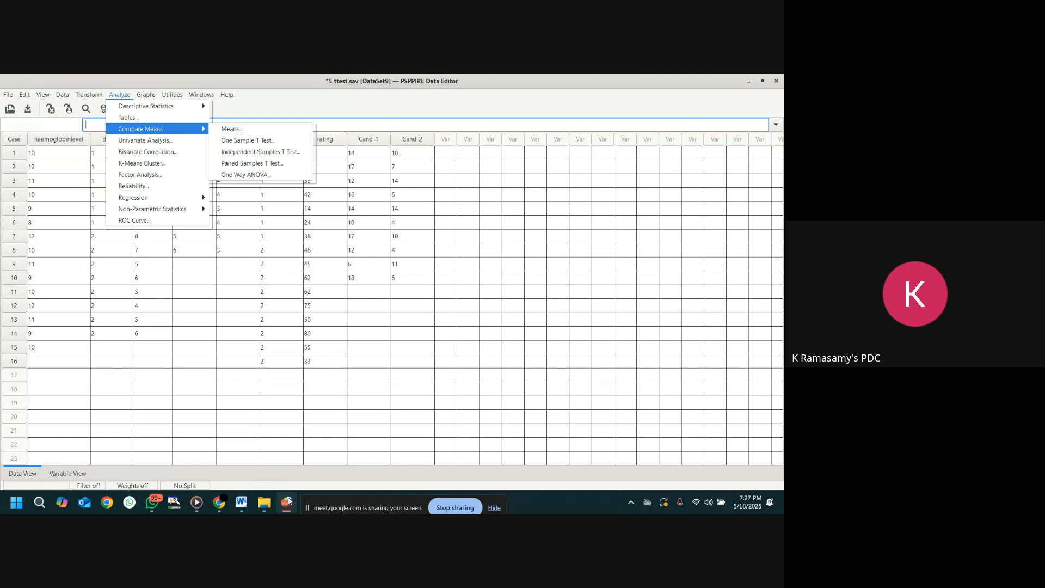
mouse_move(289, 504)
click(604, 442)
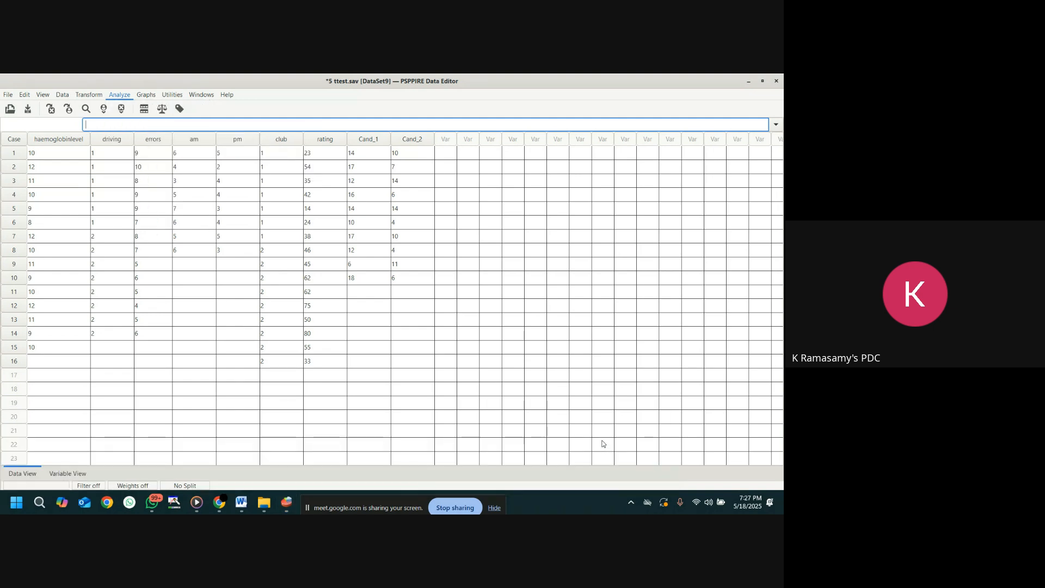
- Close the datasets 3 chisquare goodness of fit nativity of nurses.sav and 2 weight case frequency data.sav
click(490, 443)
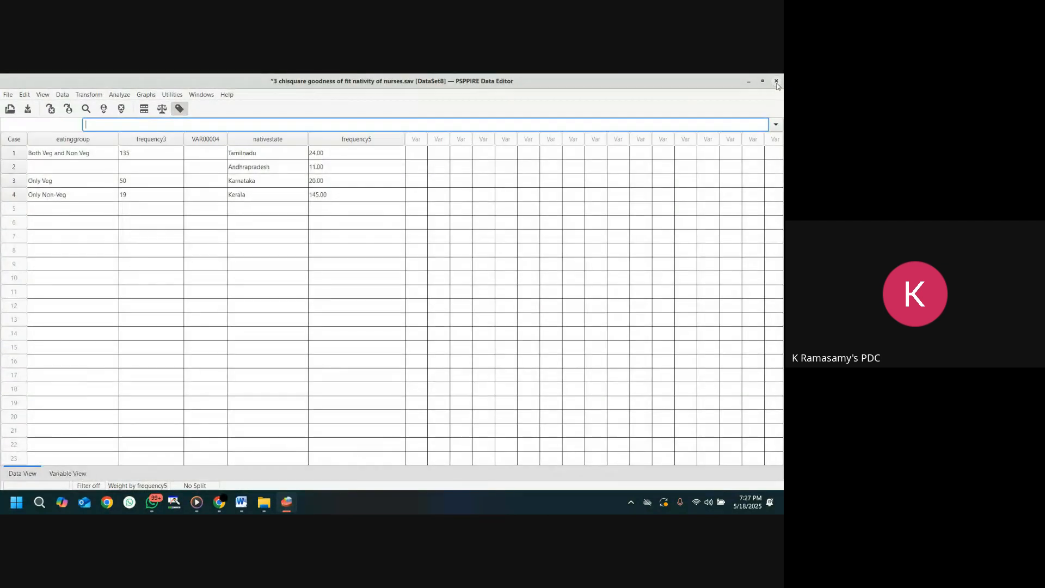
click(776, 81)
click(325, 315)
mouse_move(286, 501)
click(390, 439)
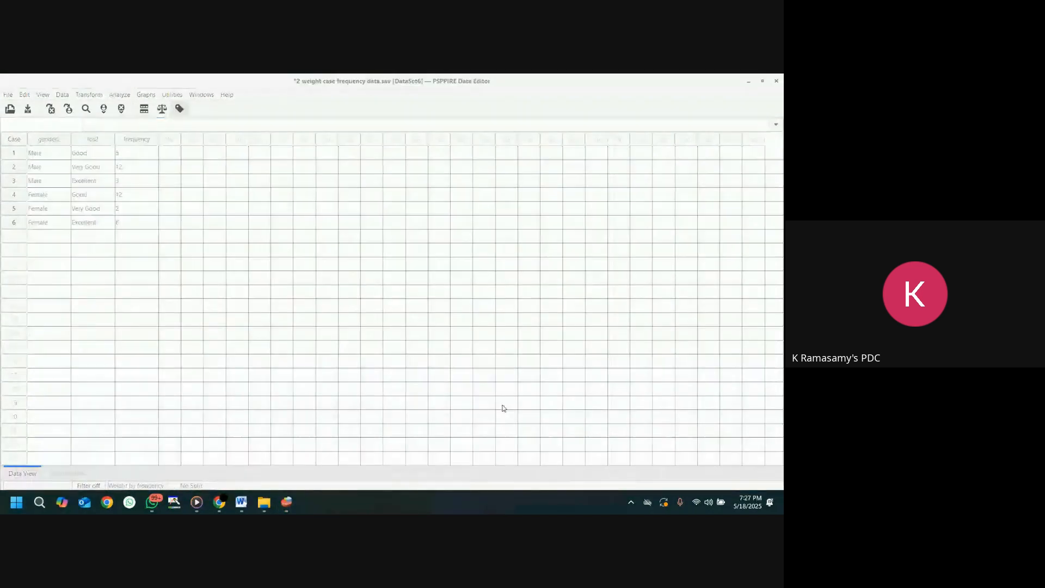
click(775, 82)
click(325, 316)
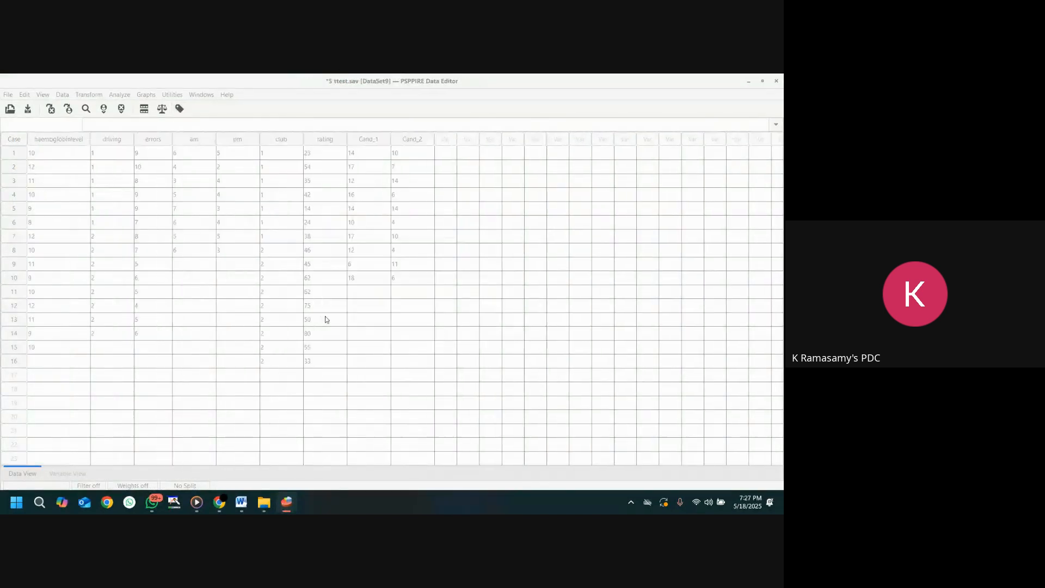
- Close the datasets 8 graphs and means.sav and 2 weight case normal data.sav without saving changes
mouse_move(286, 502)
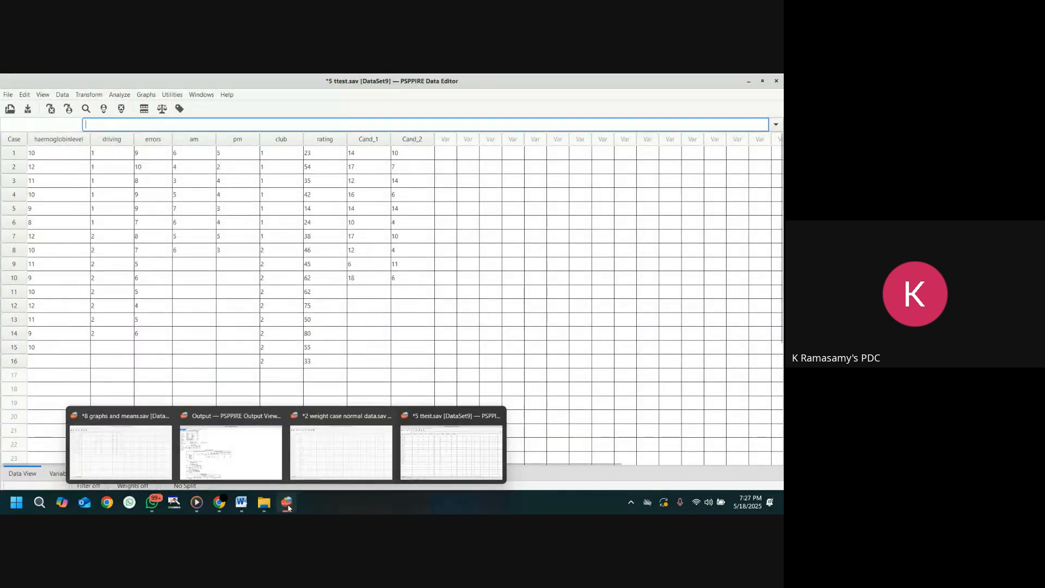
click(121, 444)
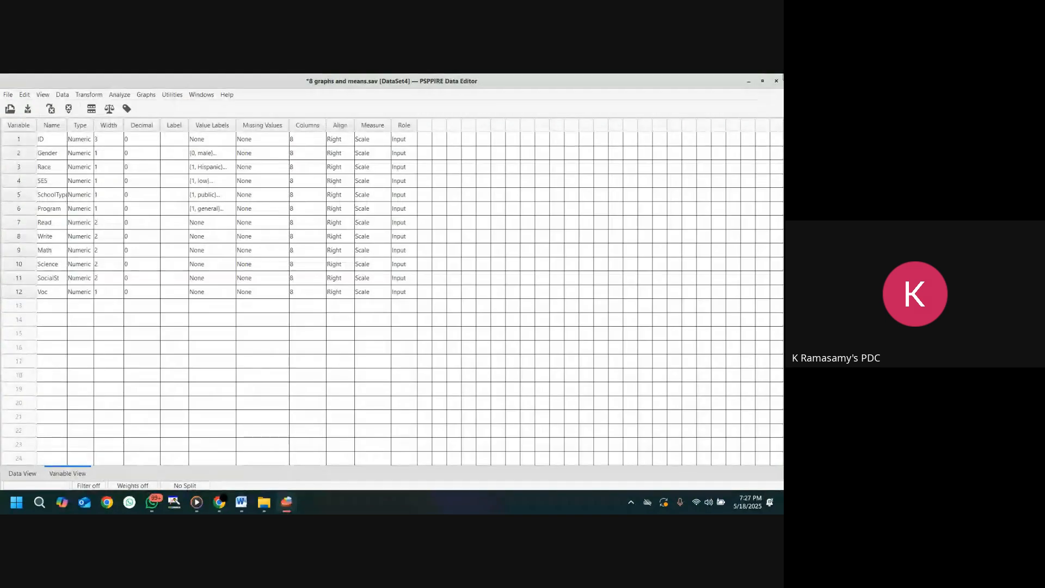
click(776, 81)
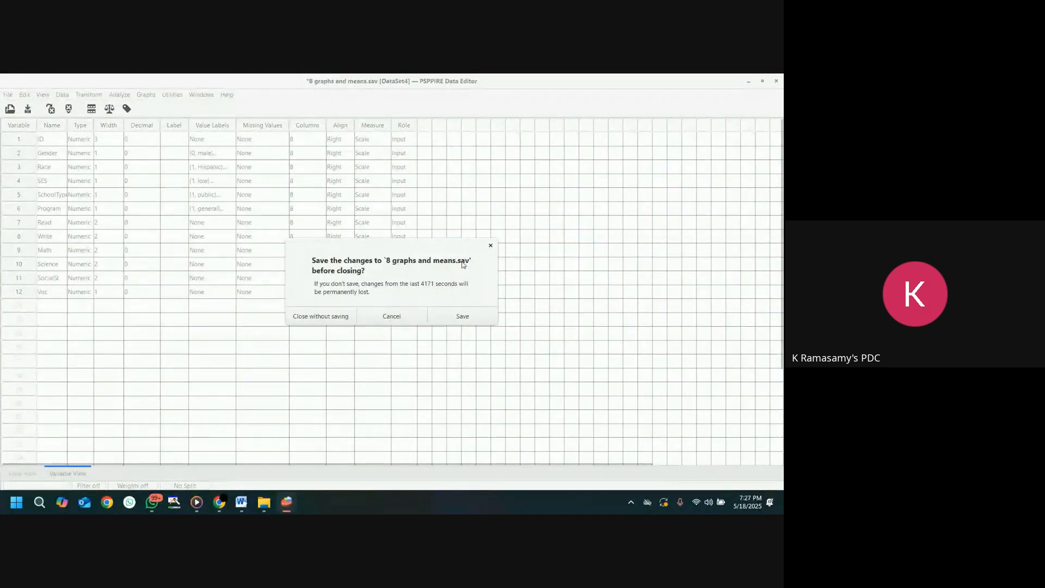
click(338, 318)
mouse_move(284, 507)
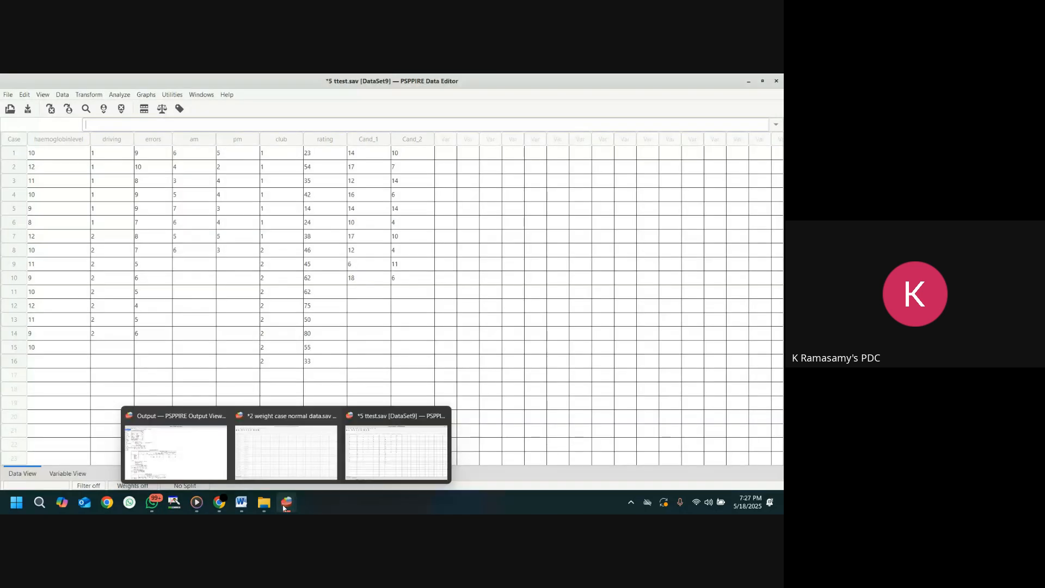
click(286, 452)
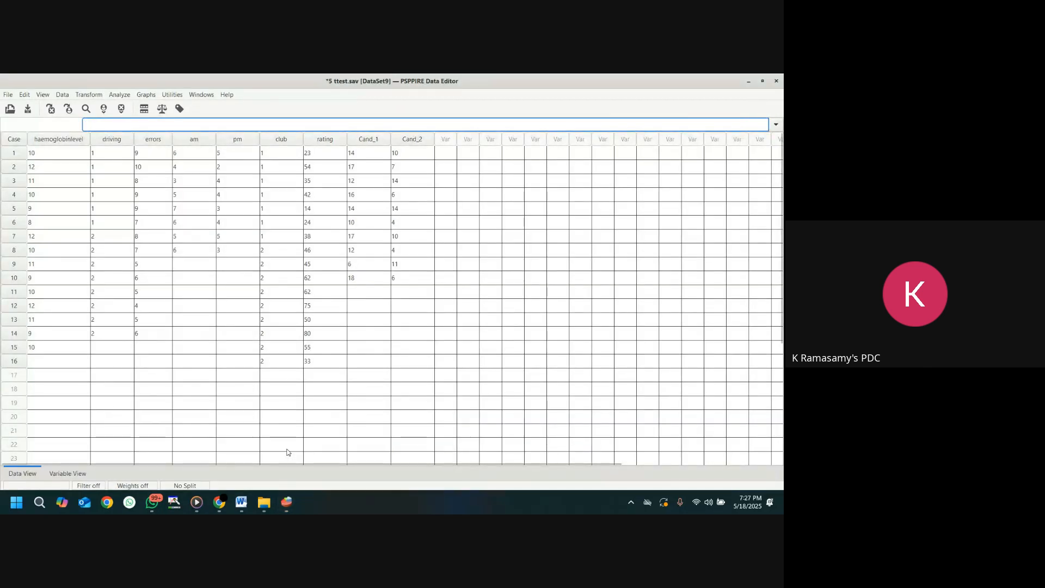
click(776, 81)
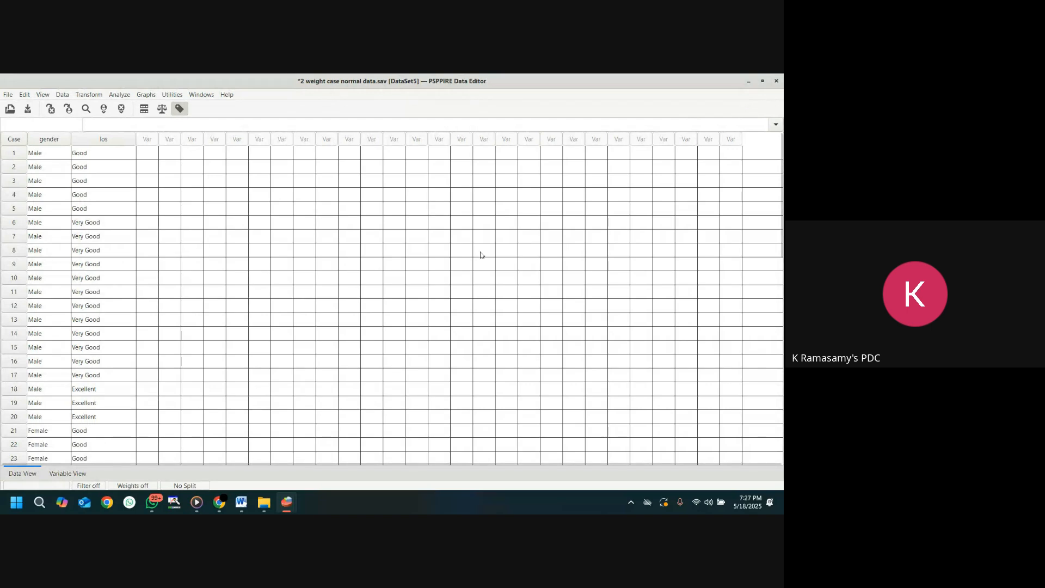
click(329, 311)
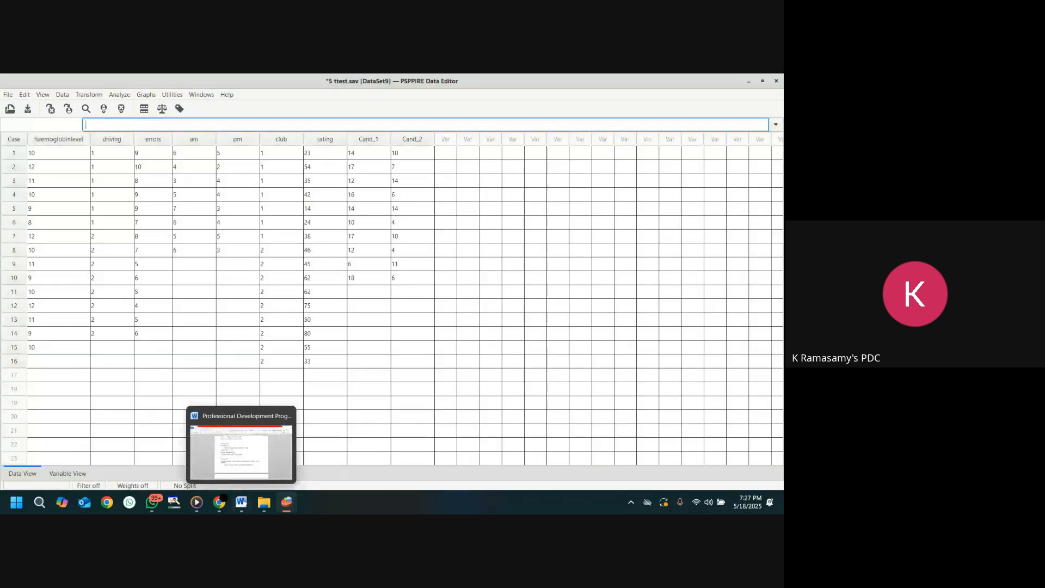
mouse_move(288, 507)
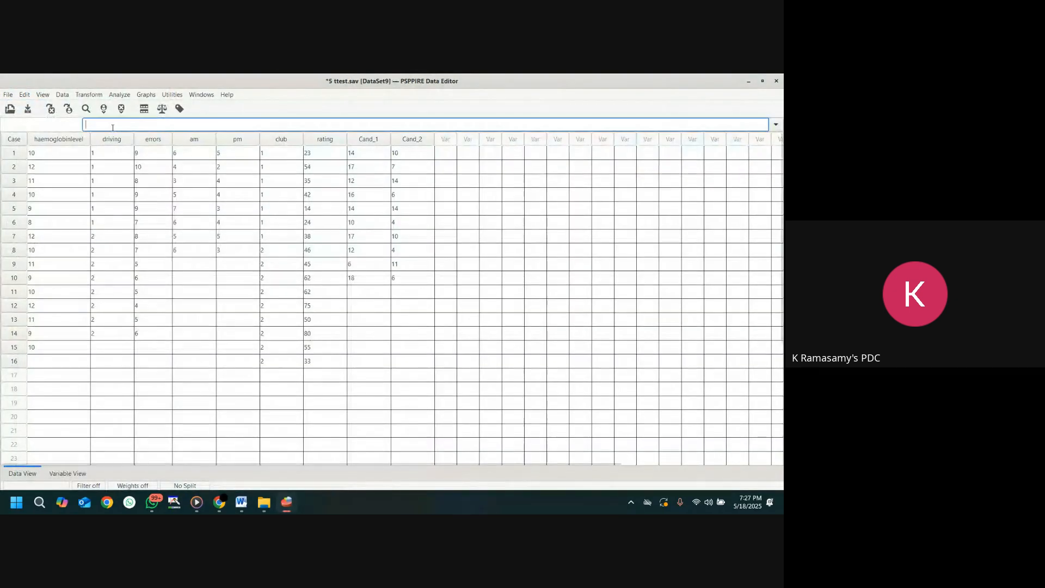
- Open the dataset 6 anova.sav and show its cases in Data View
click(8, 95)
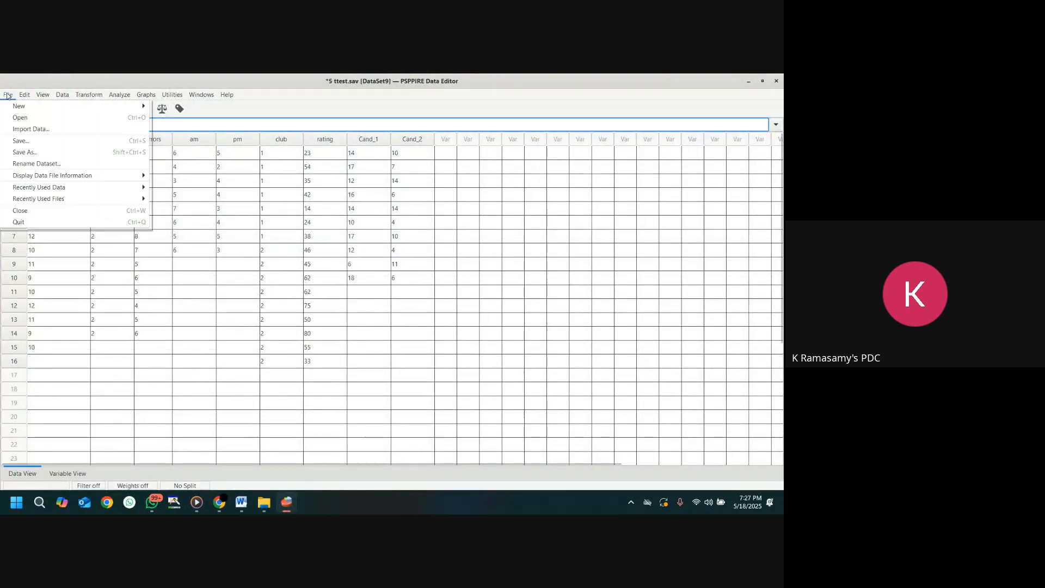
click(28, 120)
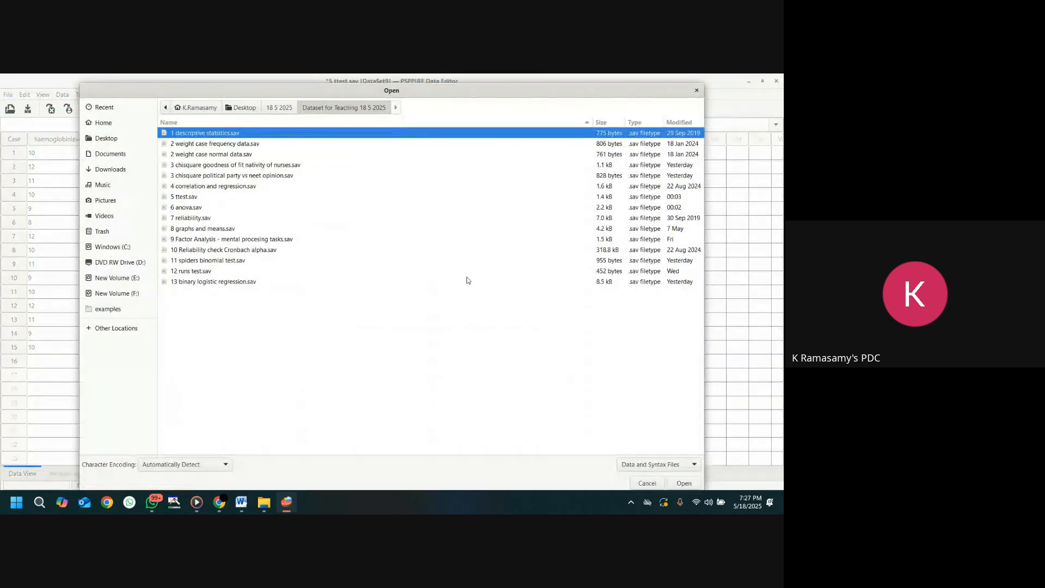
click(197, 210)
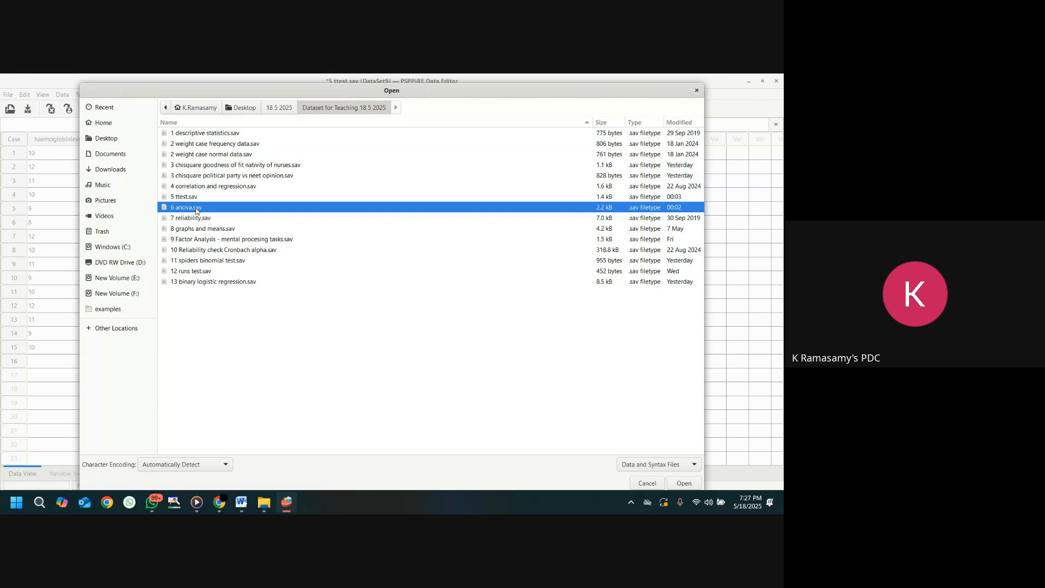
click(684, 485)
click(23, 472)
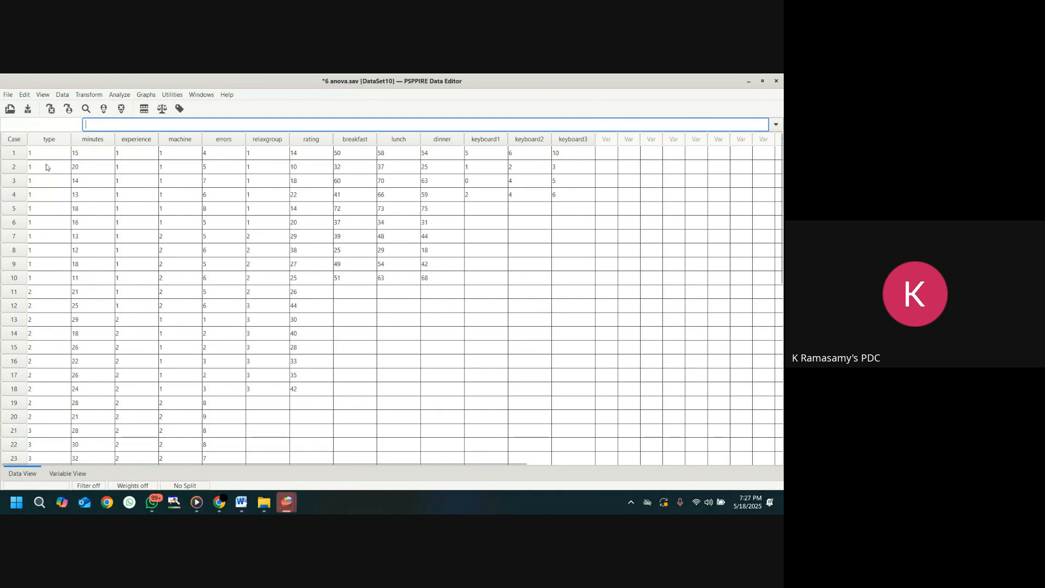
- Display value labels in place of codes and look through the cases of the type and minutes variables
click(180, 108)
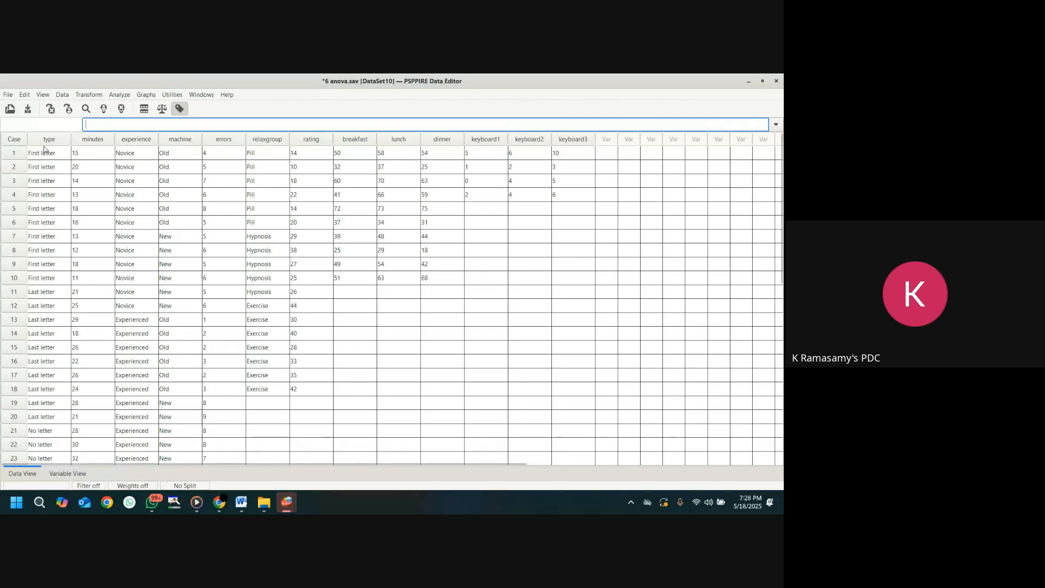
scroll(42, 173, down, 5)
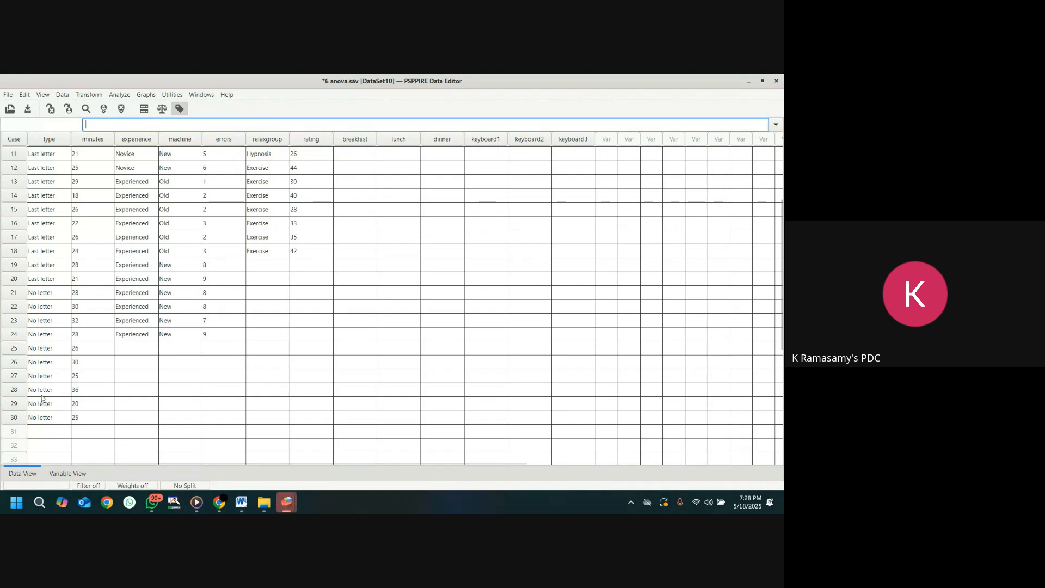
scroll(55, 229, up, 5)
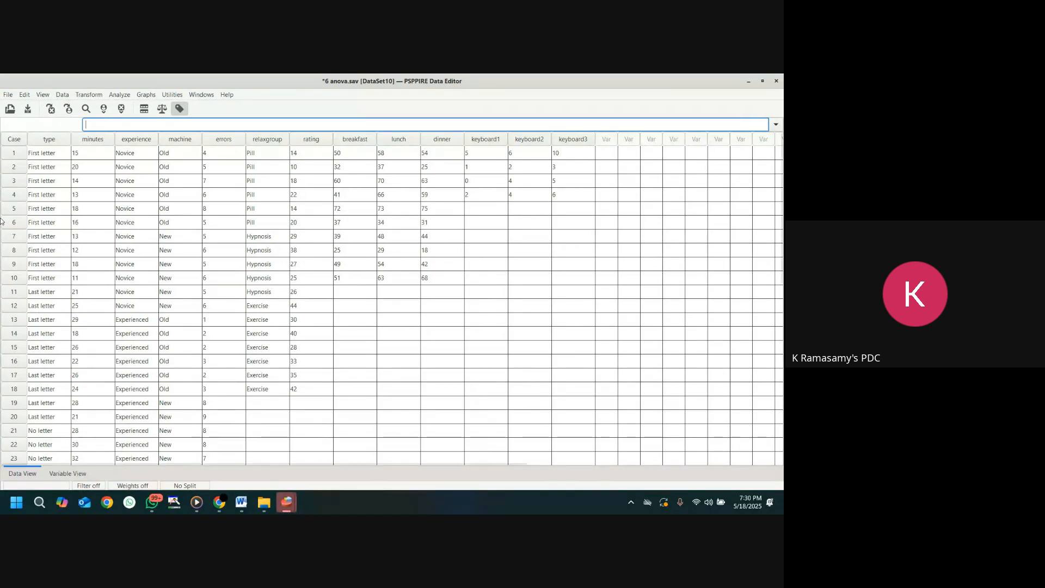
- Run a One-Sample Kolmogorov-Smirnov test on Minutes against the Normal distribution and return to the data editor
click(120, 95)
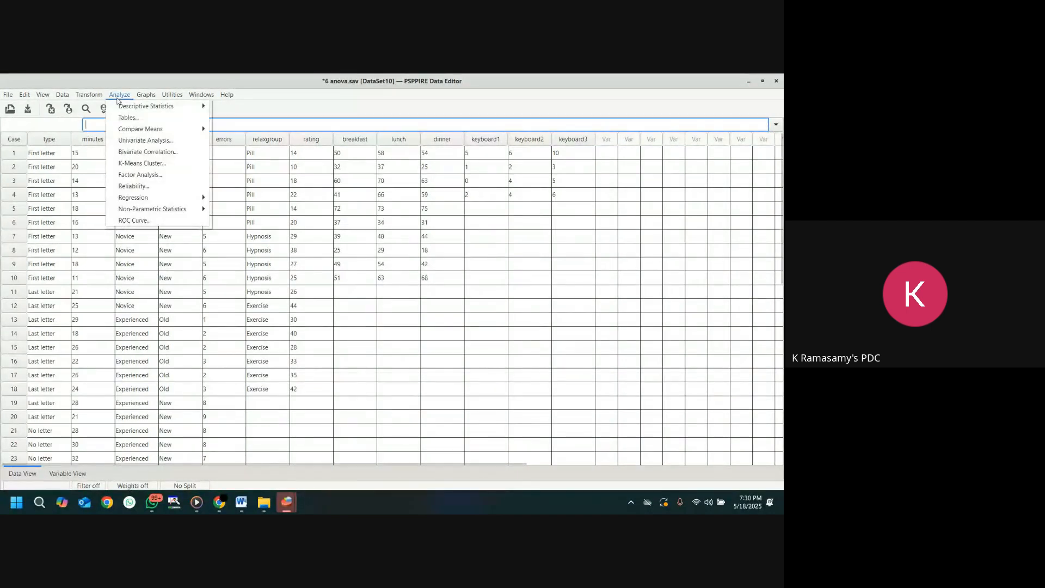
mouse_move(175, 208)
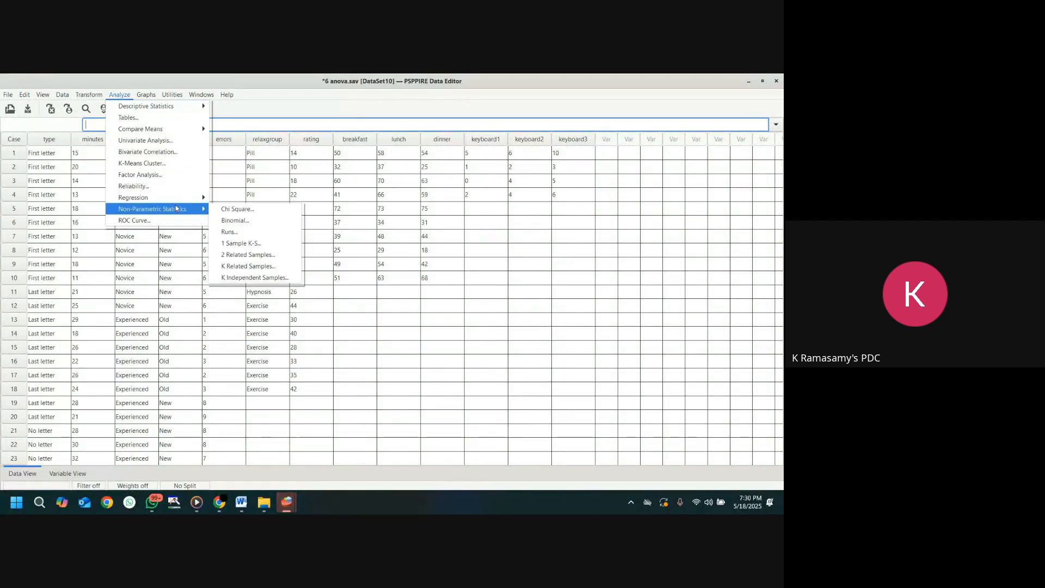
click(266, 245)
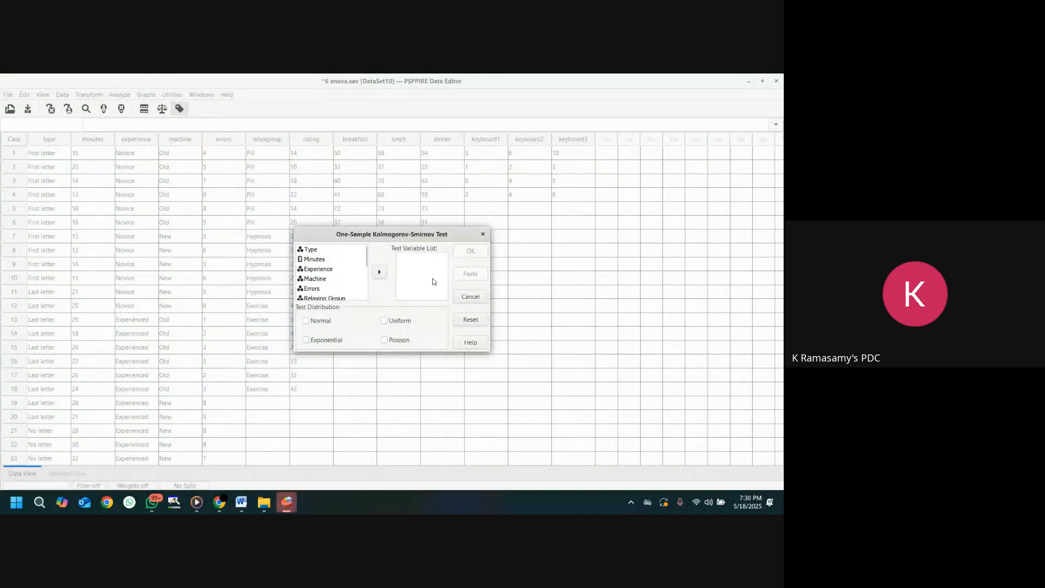
click(315, 259)
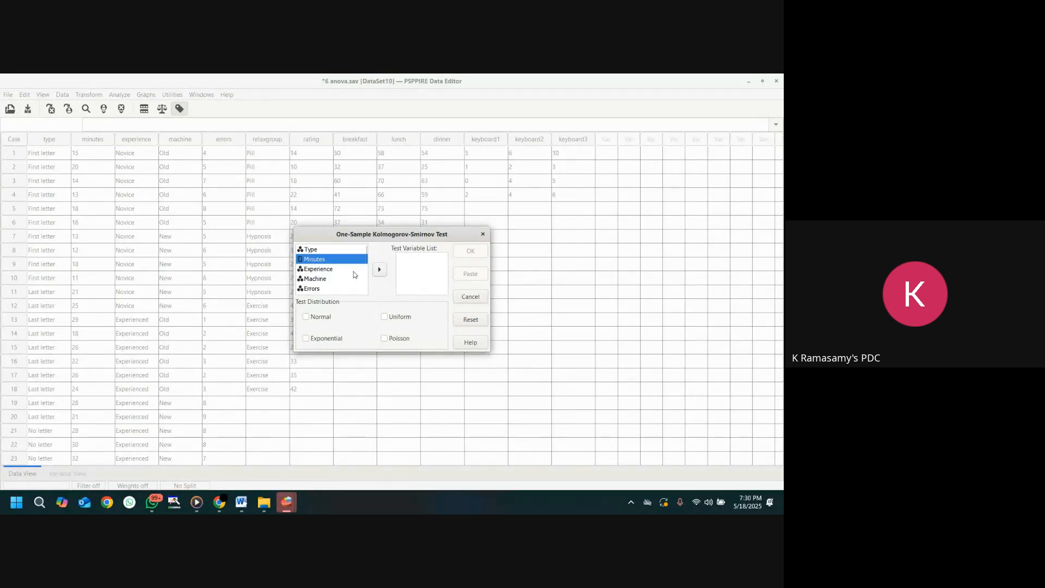
click(379, 269)
click(312, 319)
click(471, 252)
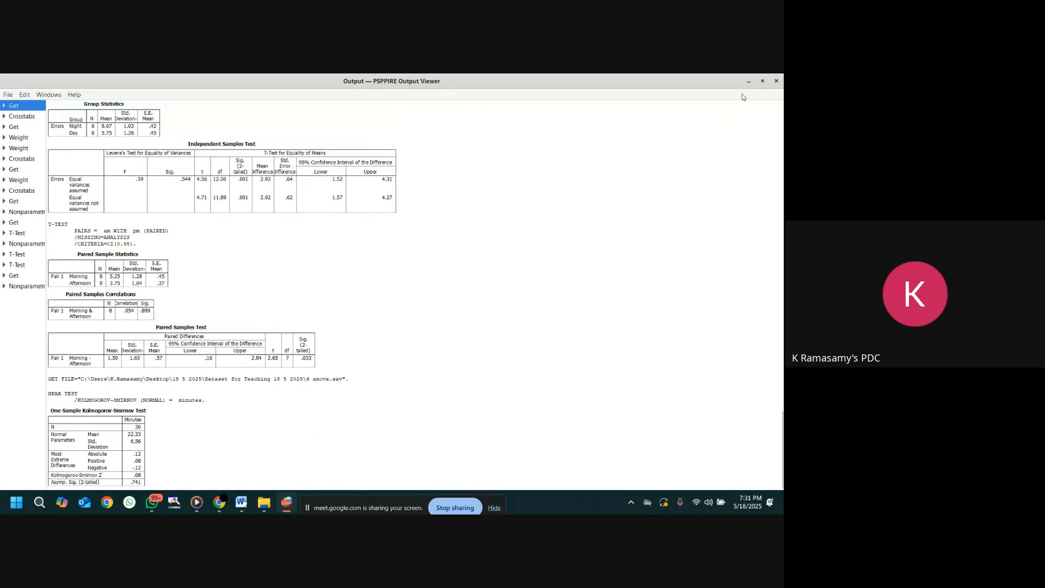
click(749, 81)
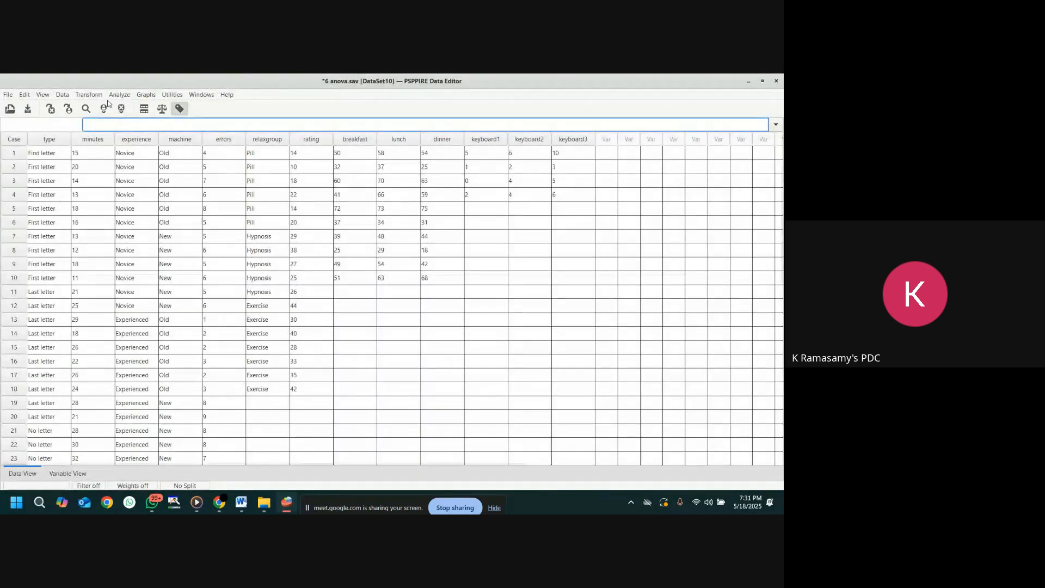
- Set up a One-Way ANOVA with minutes as dependent variable, type as factor, and Descriptives and Homogeneity statistics
click(120, 95)
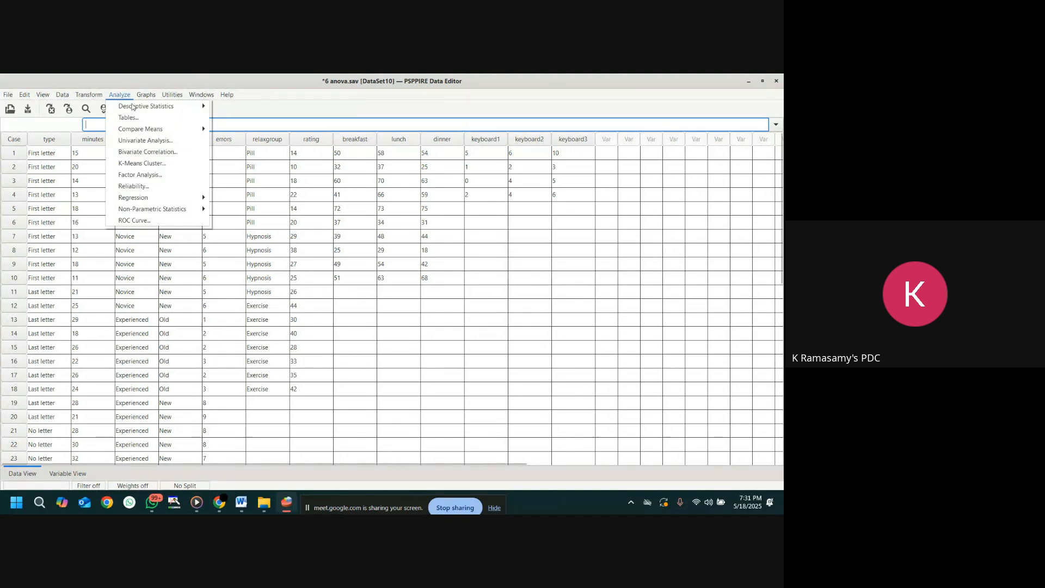
mouse_move(174, 128)
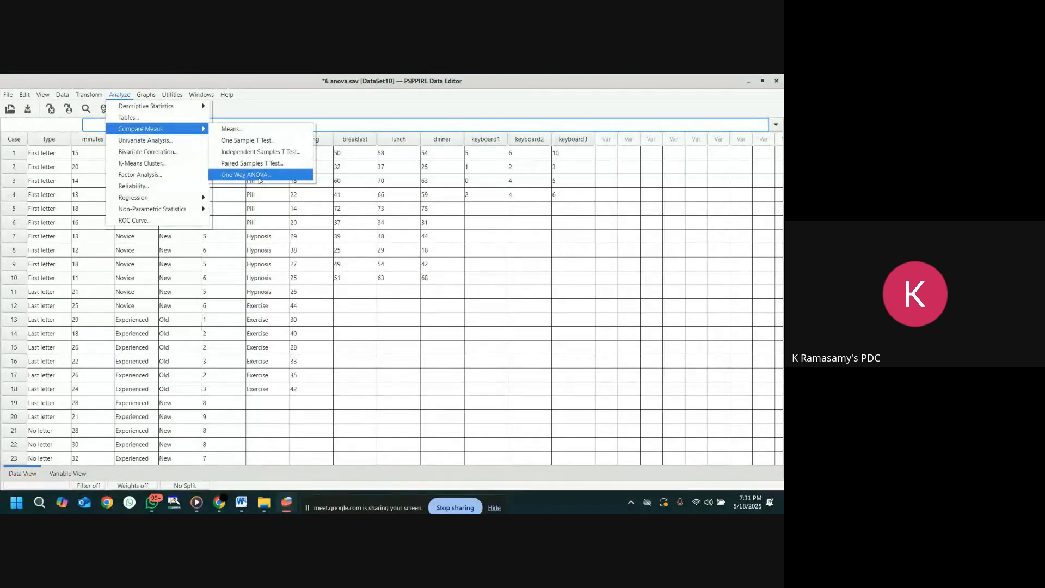
click(260, 175)
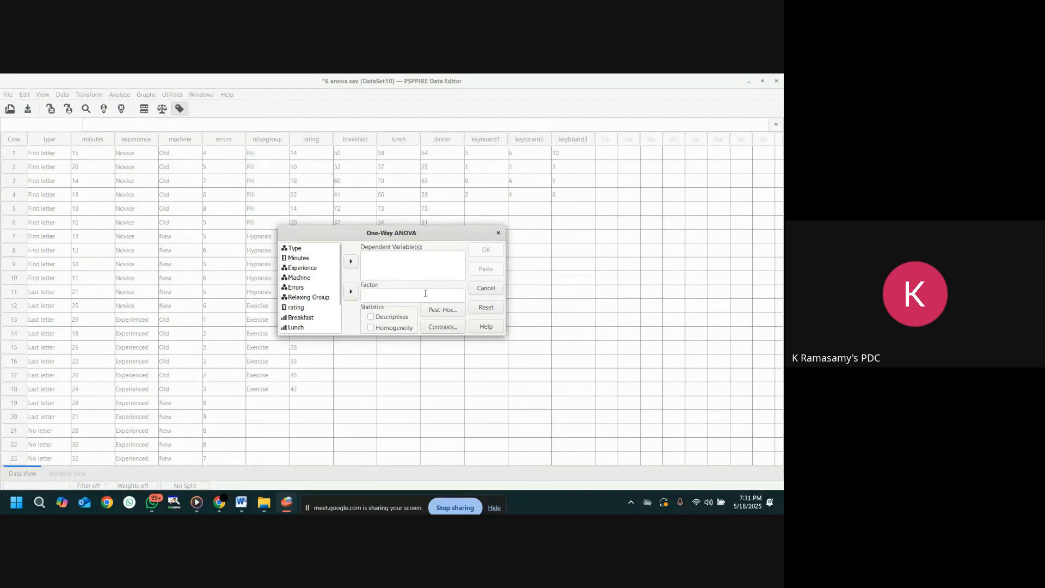
click(303, 258)
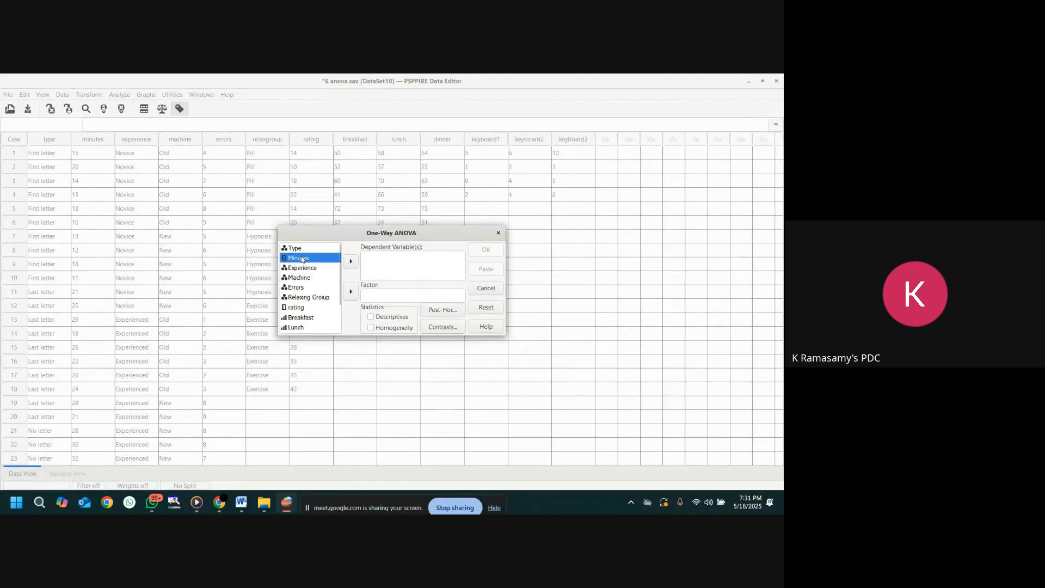
click(351, 262)
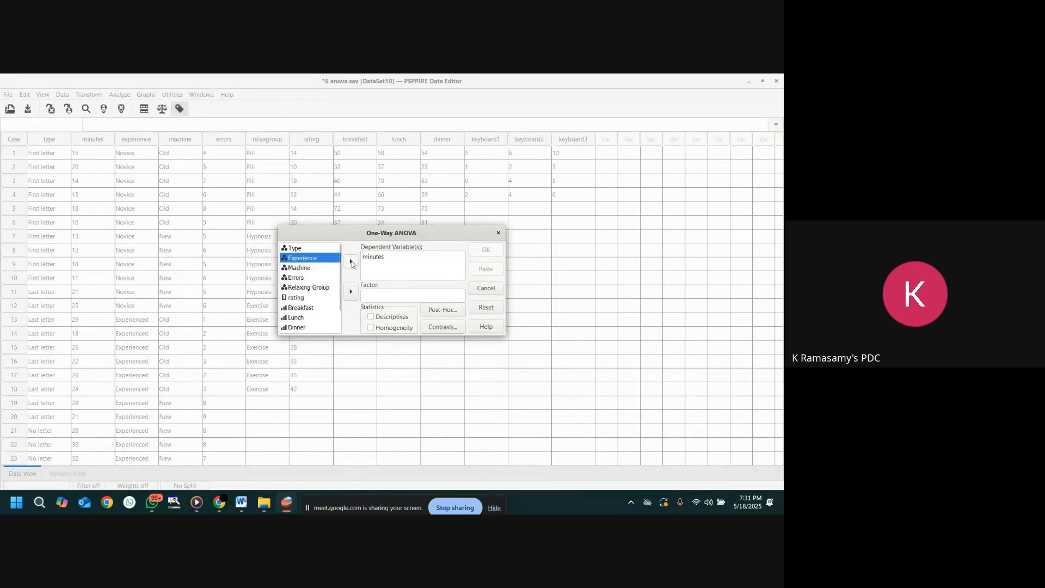
click(298, 249)
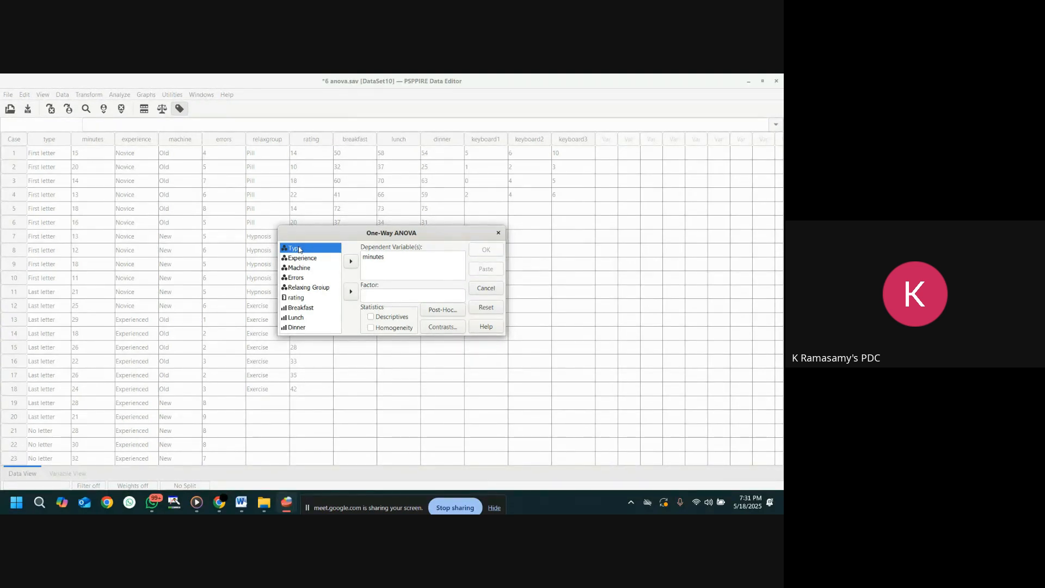
click(352, 294)
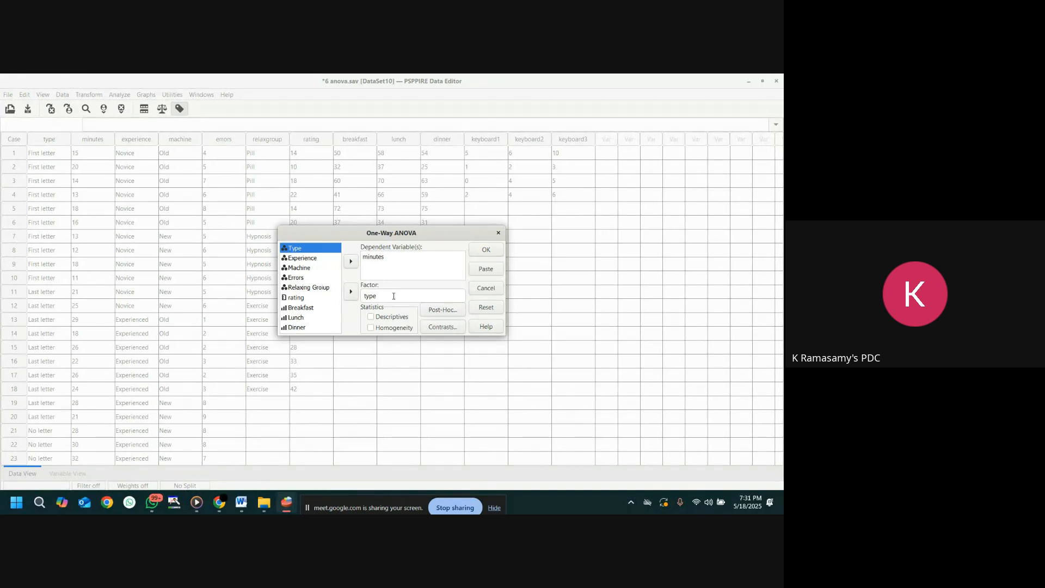
click(371, 318)
click(371, 328)
- Look at the post-hoc test and contrast options of the One-Way ANOVA without setting any
click(442, 310)
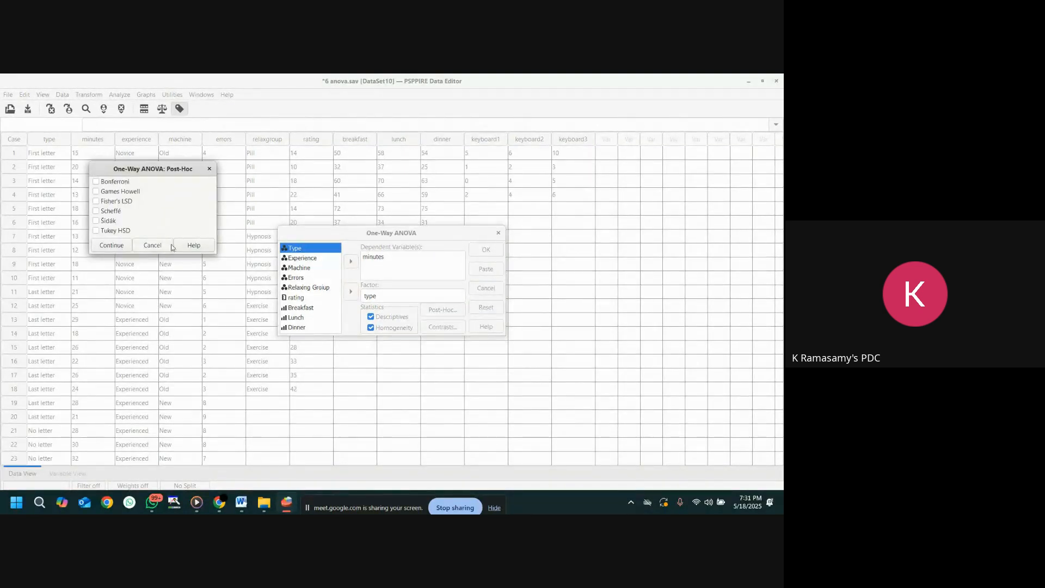
click(210, 169)
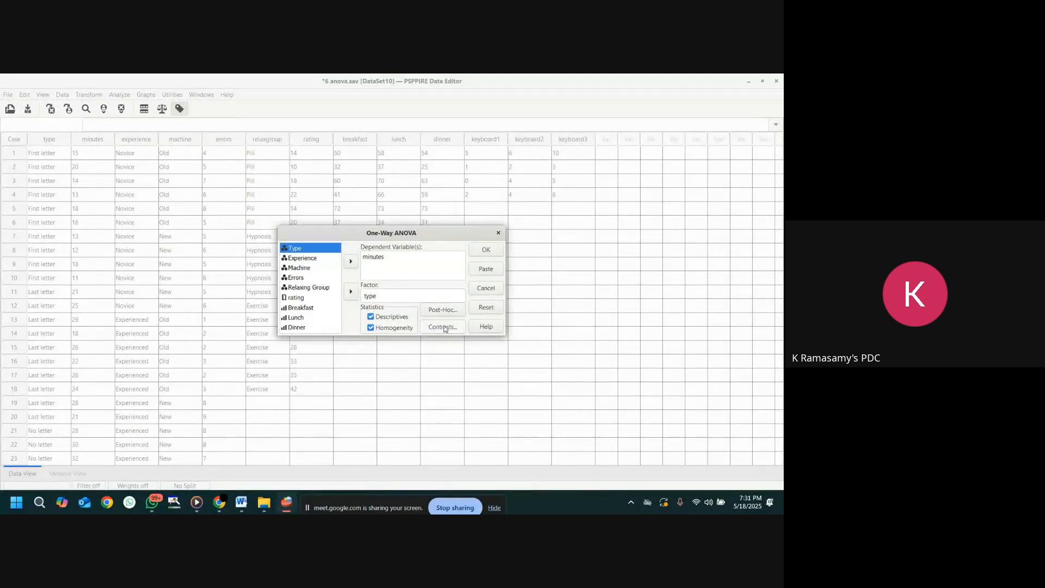
click(444, 327)
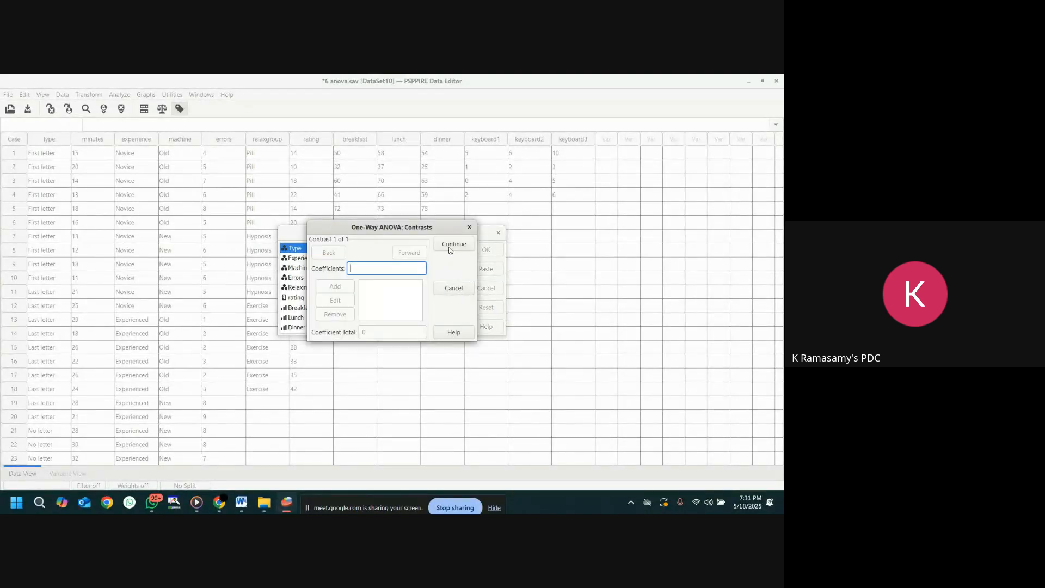
click(451, 246)
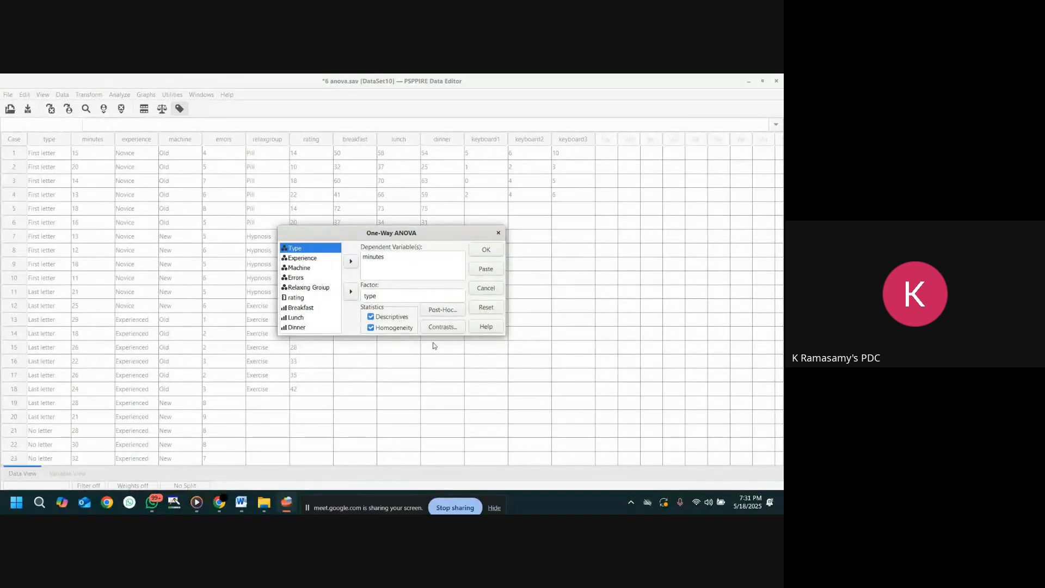
- Run the One-Way ANOVA and examine its descriptives, homogeneity of variances and ANOVA tables in the output viewer
click(495, 252)
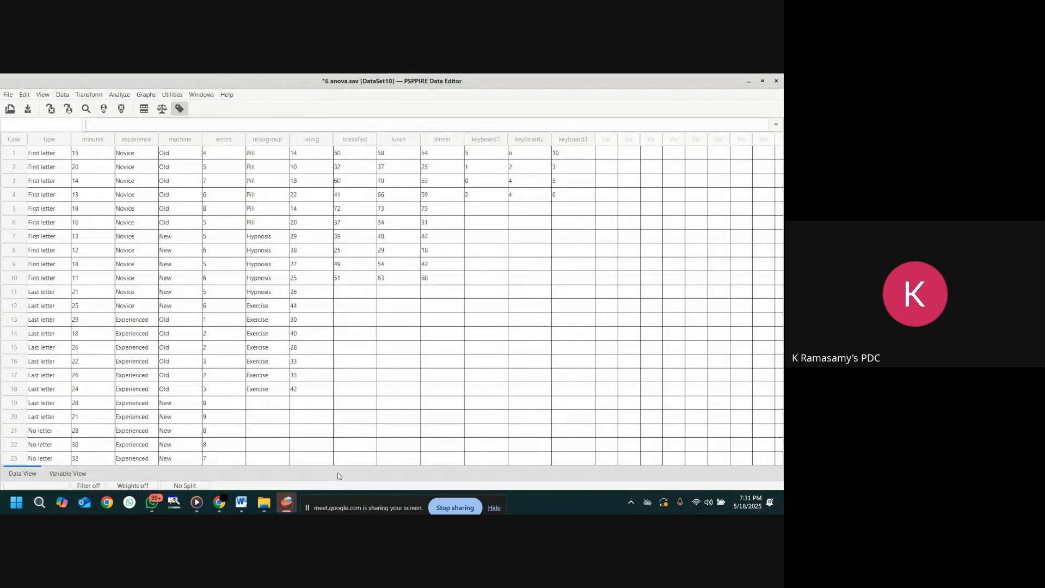
mouse_move(286, 502)
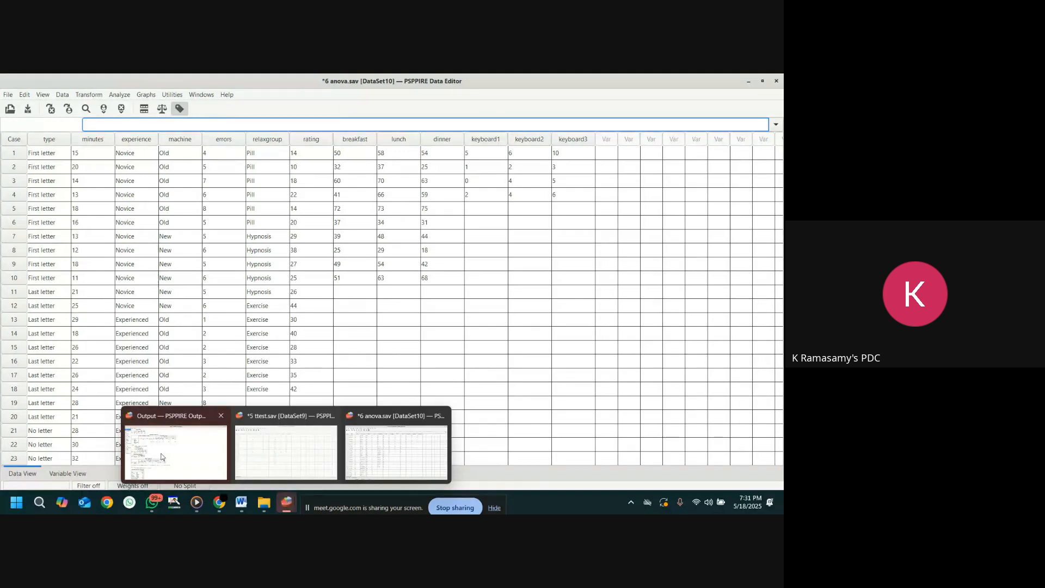
click(161, 457)
scroll(490, 316, down, 10)
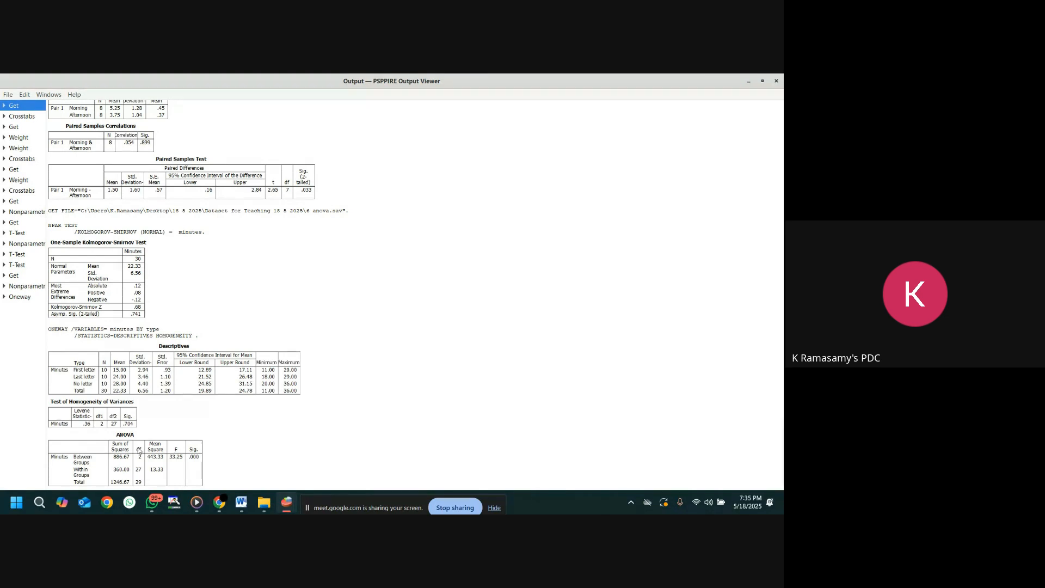
- Return to the data editor and add the Tukey HSD post-hoc test to the One-Way ANOVA of minutes by type
click(751, 81)
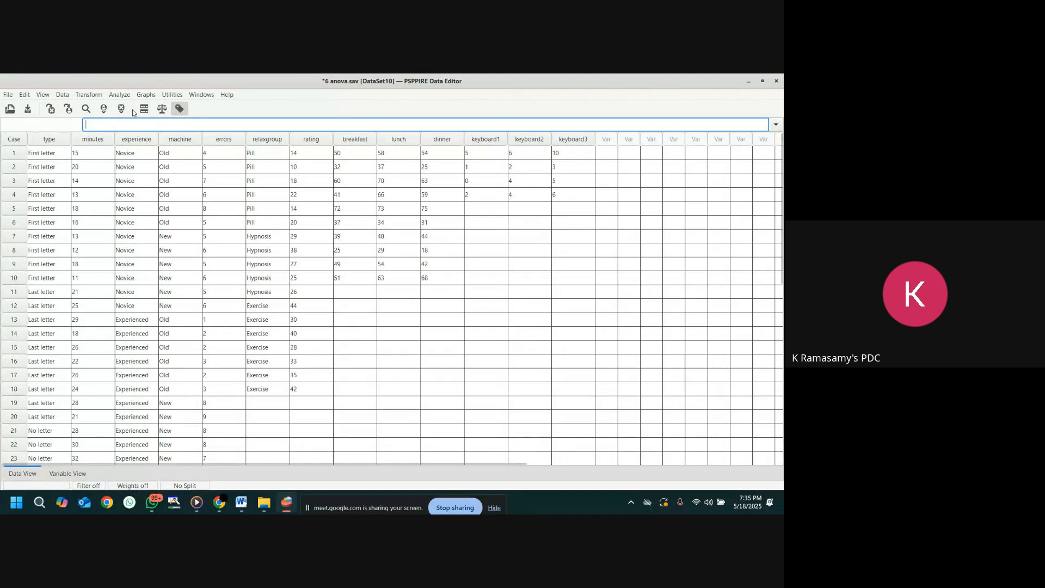
click(123, 96)
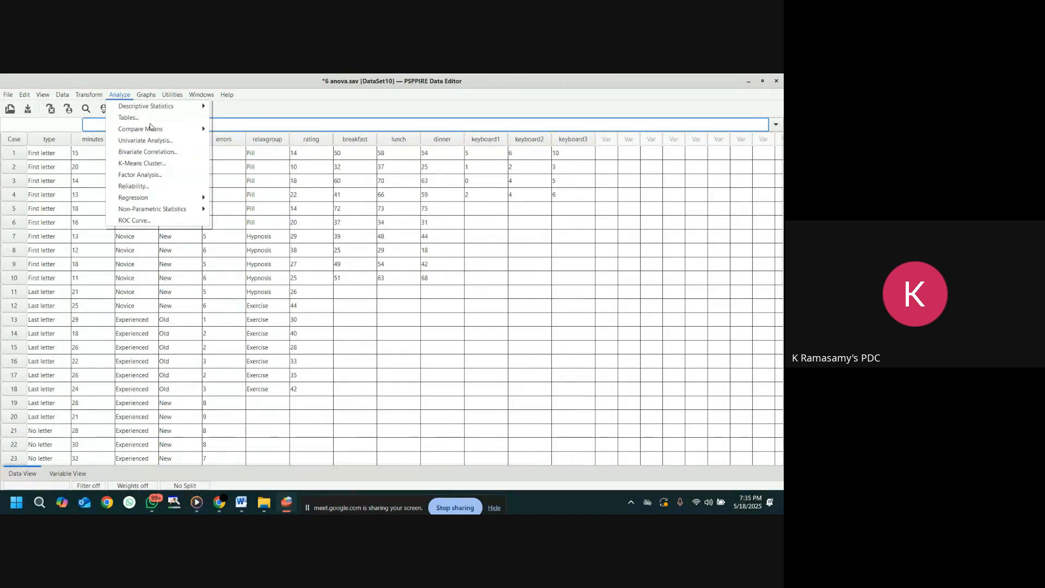
mouse_move(162, 130)
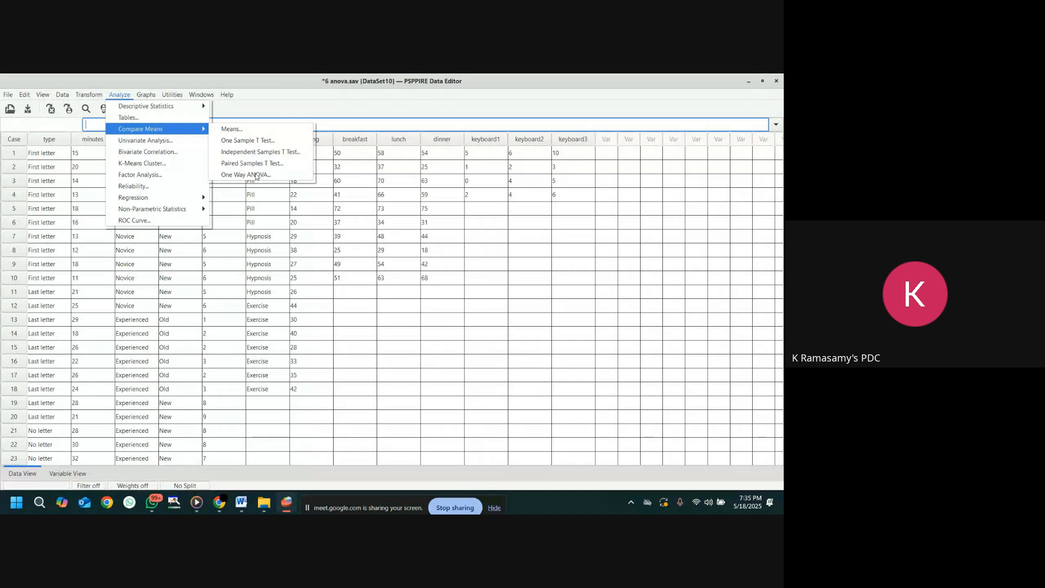
click(254, 175)
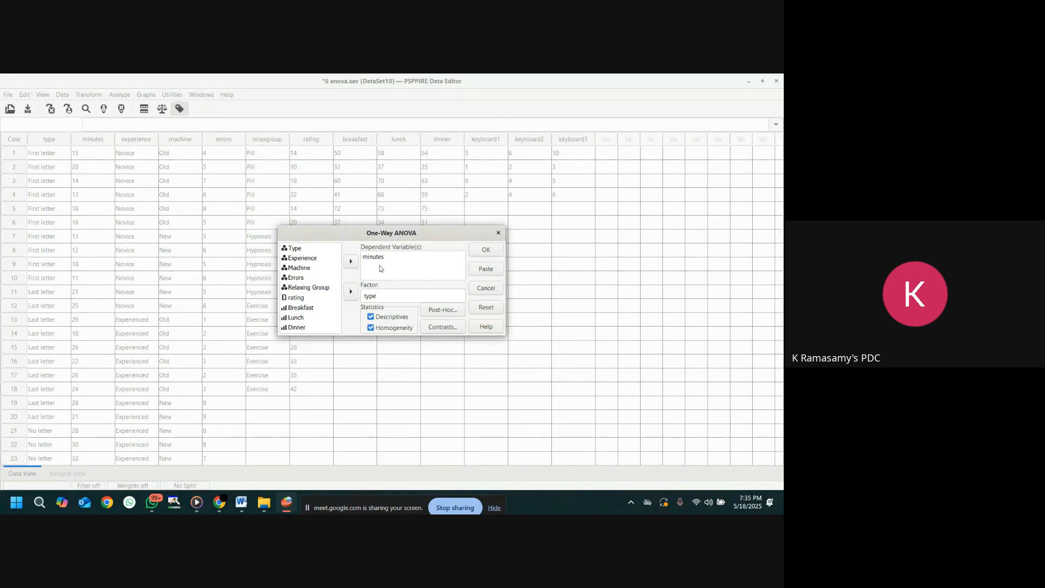
click(448, 311)
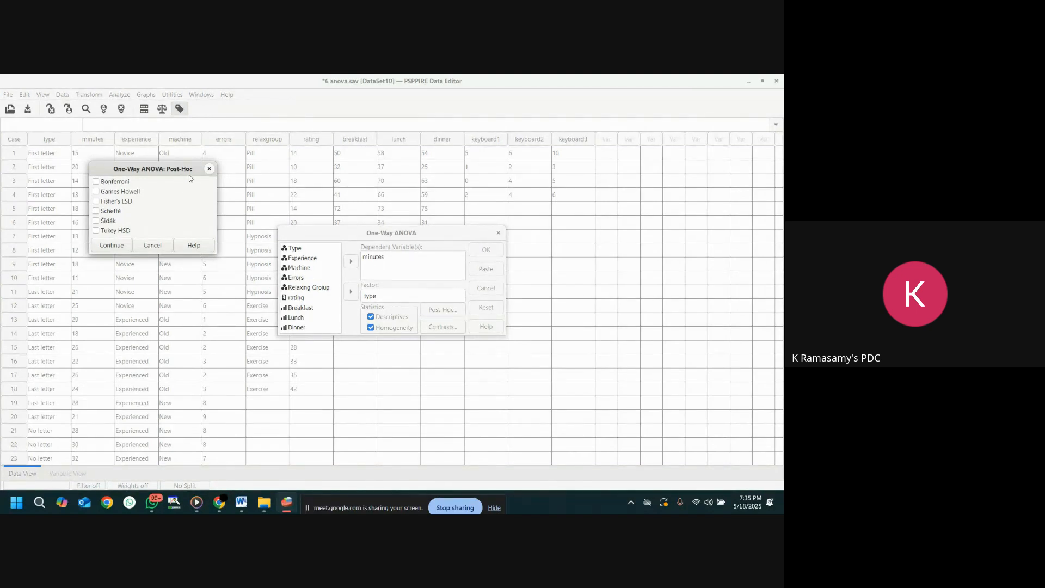
click(95, 232)
click(117, 246)
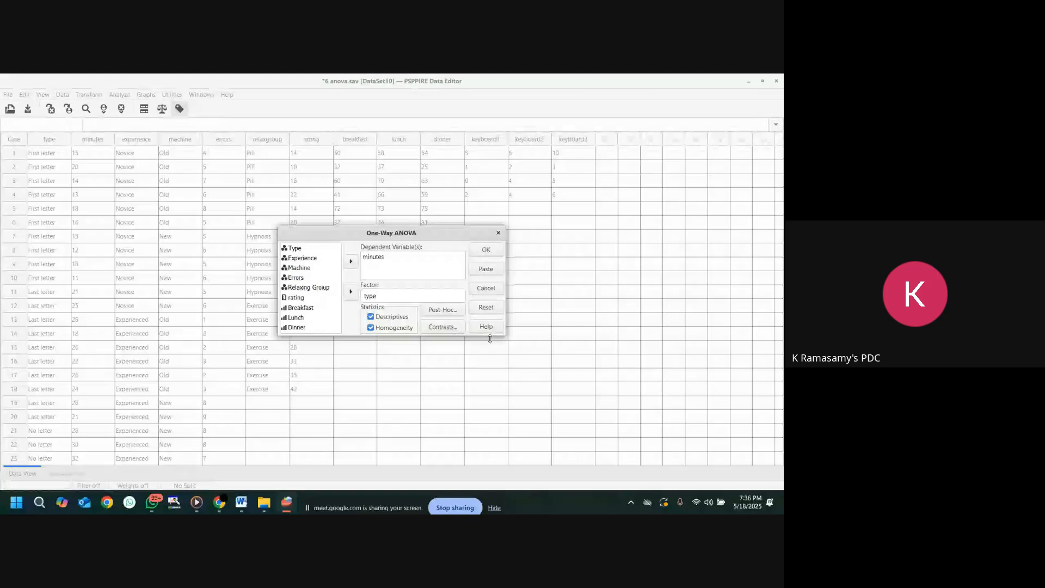
- Check the post-hoc selection, run the One-Way ANOVA, and examine its multiple comparisons table in the output viewer
click(438, 310)
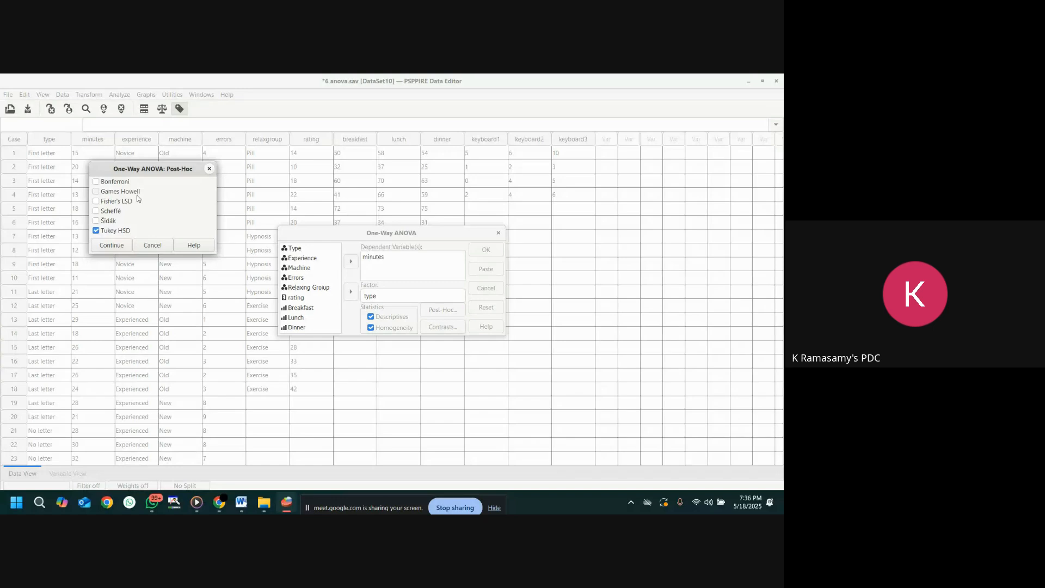
click(121, 246)
click(494, 250)
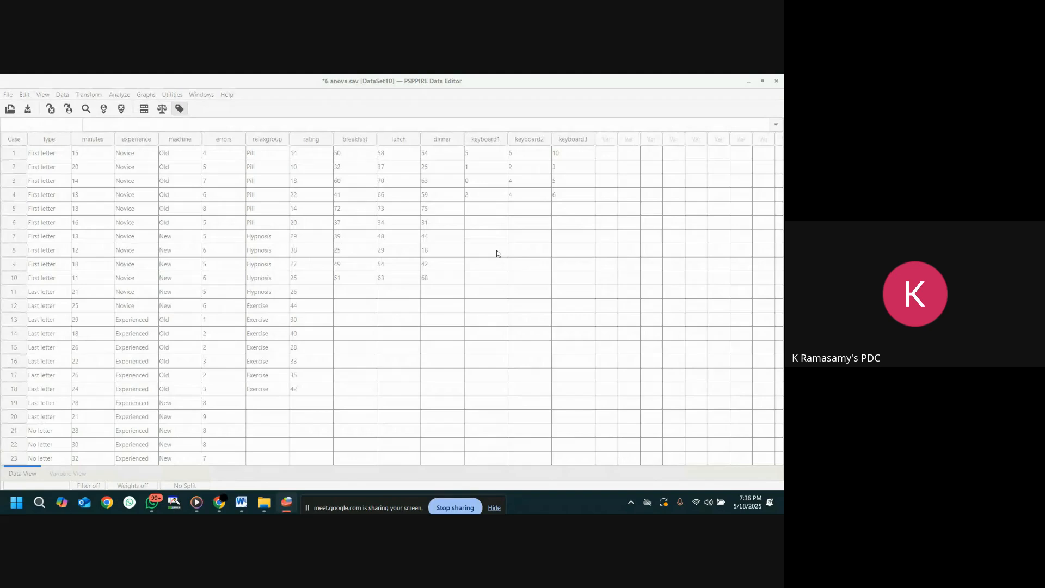
mouse_move(286, 502)
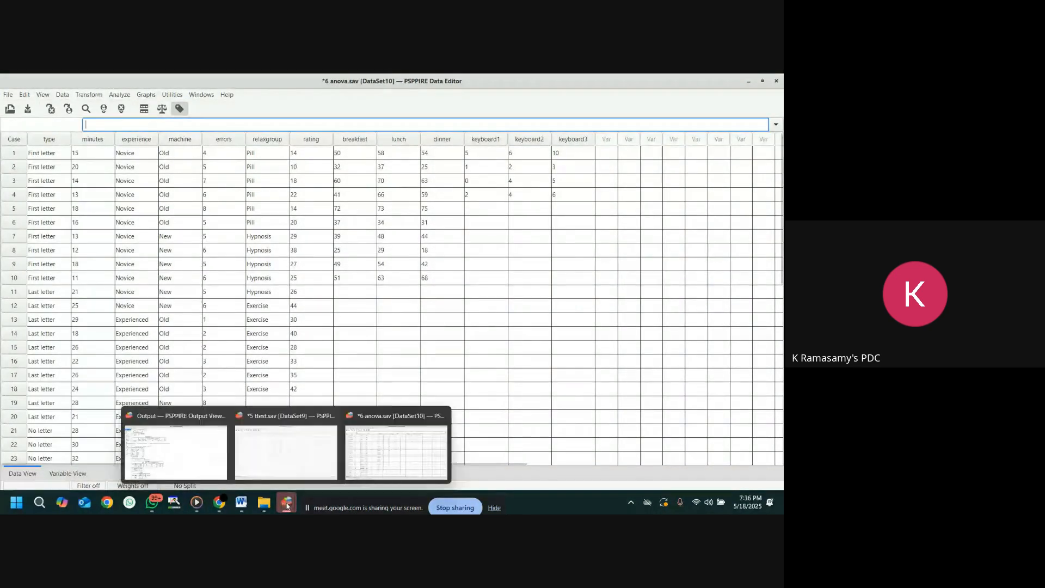
click(174, 449)
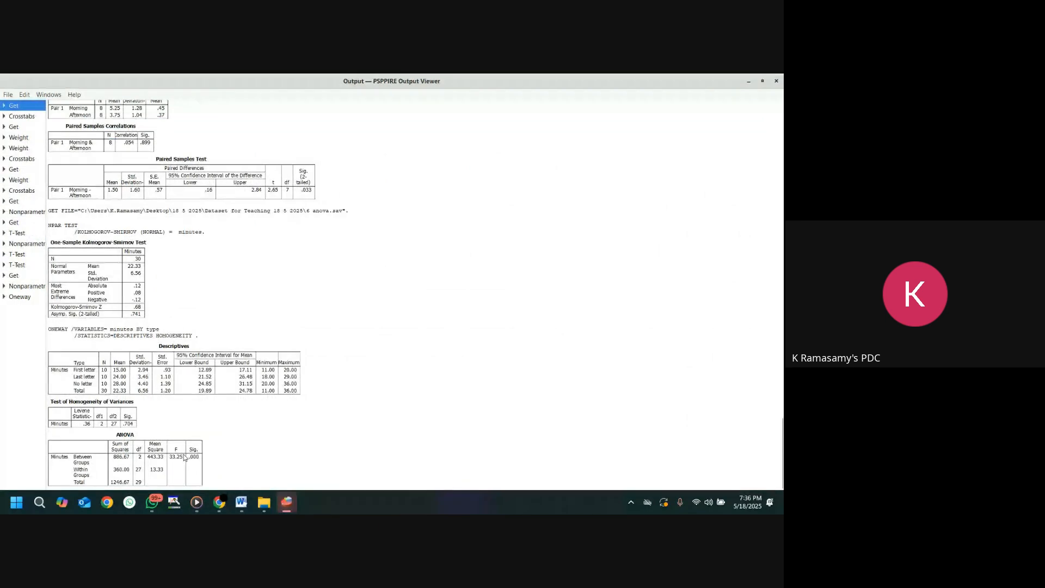
scroll(352, 249, down, 3)
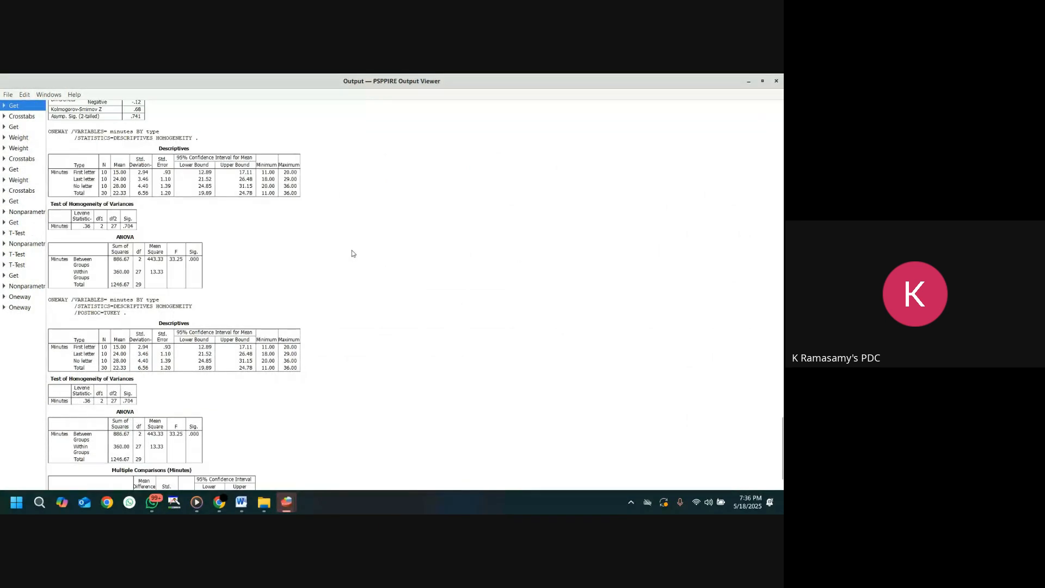
scroll(352, 253, down, 1)
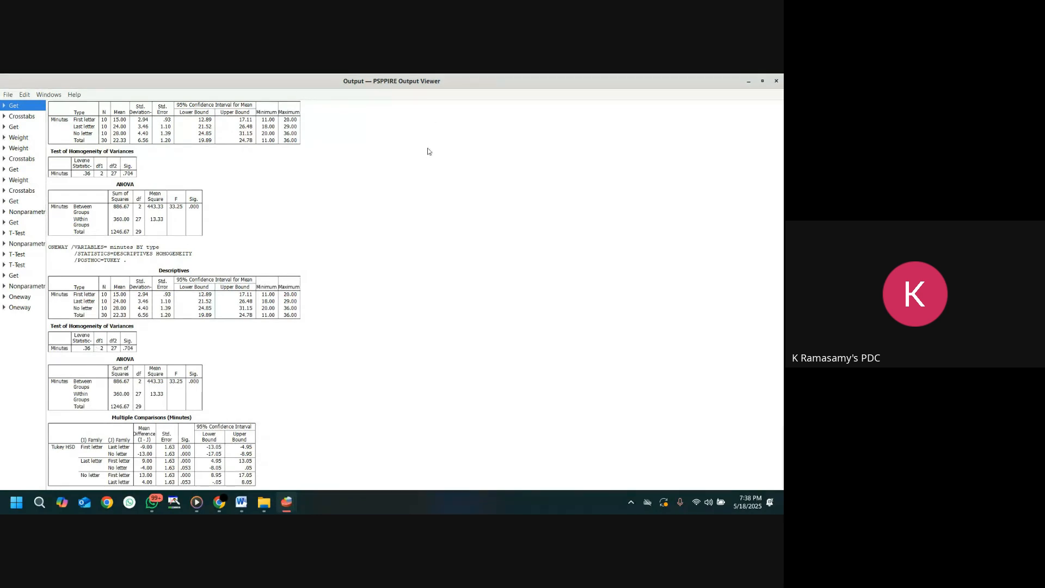
click(748, 81)
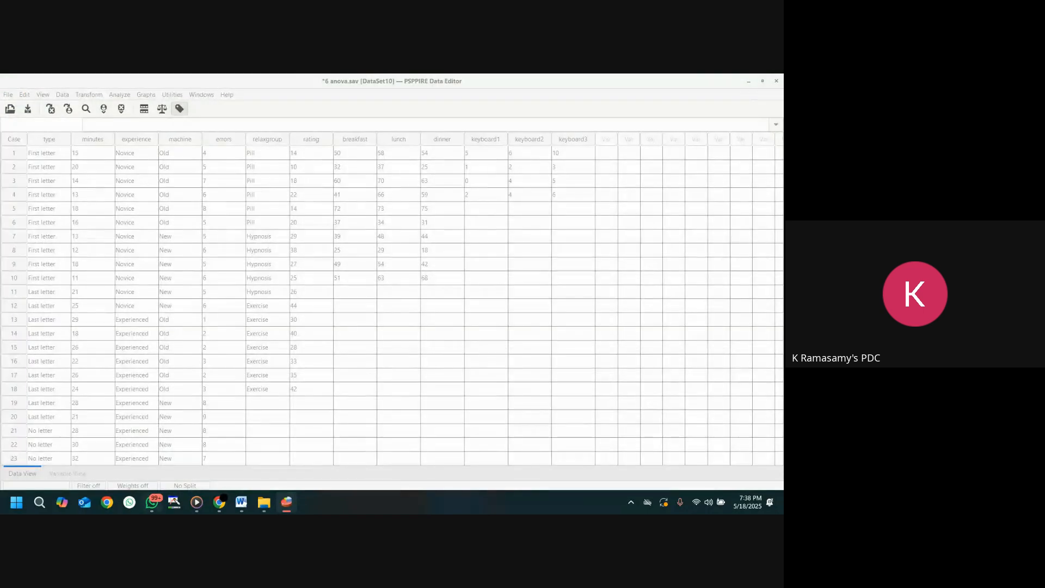
- Switch to the Word exercise document and read the post-hoc part of Exercise No. 21 and the correlation task in Exercise No. 22
click(242, 504)
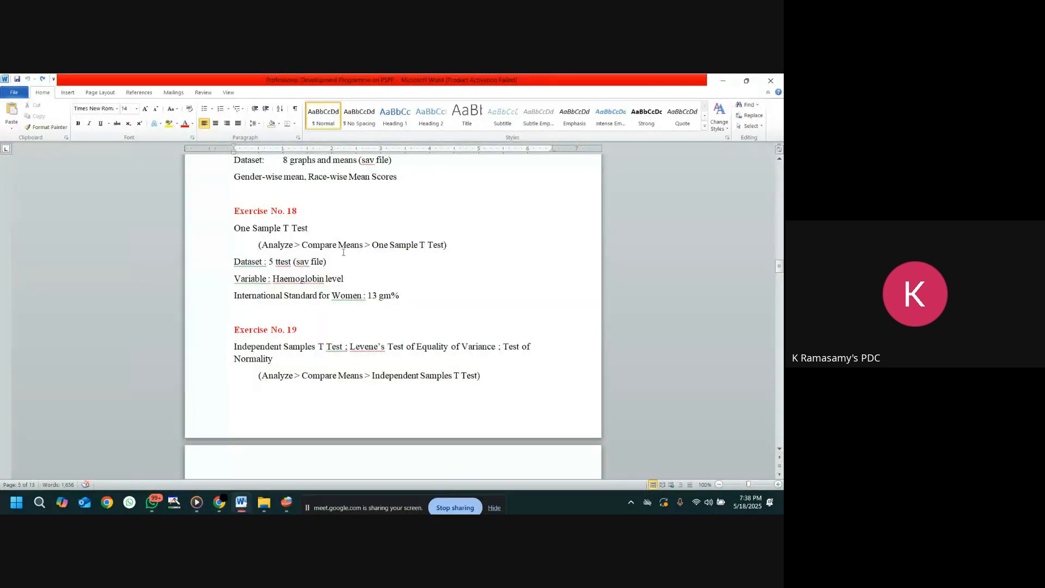
scroll(423, 265, down, 2)
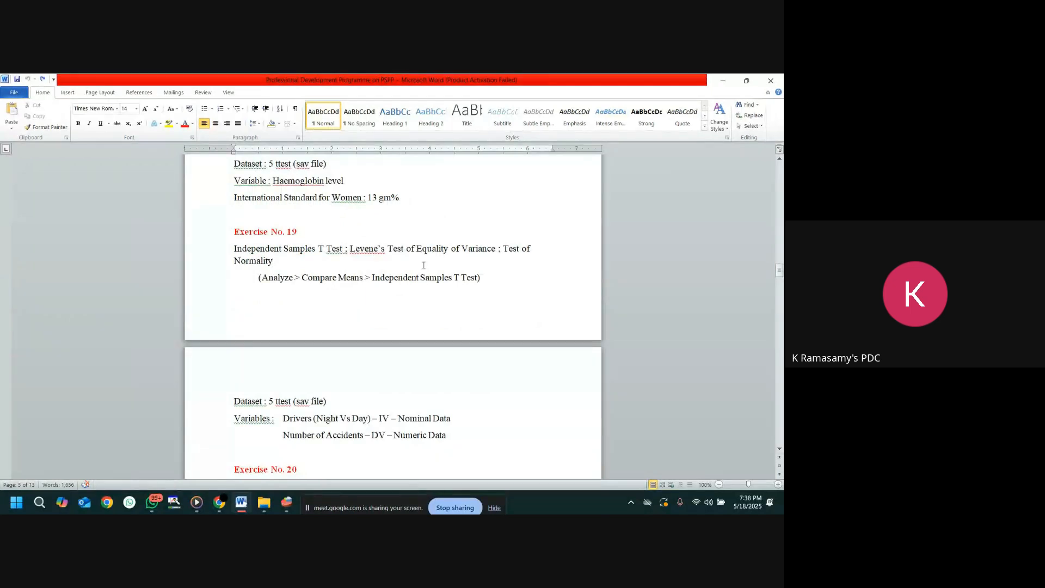
scroll(423, 265, down, 2)
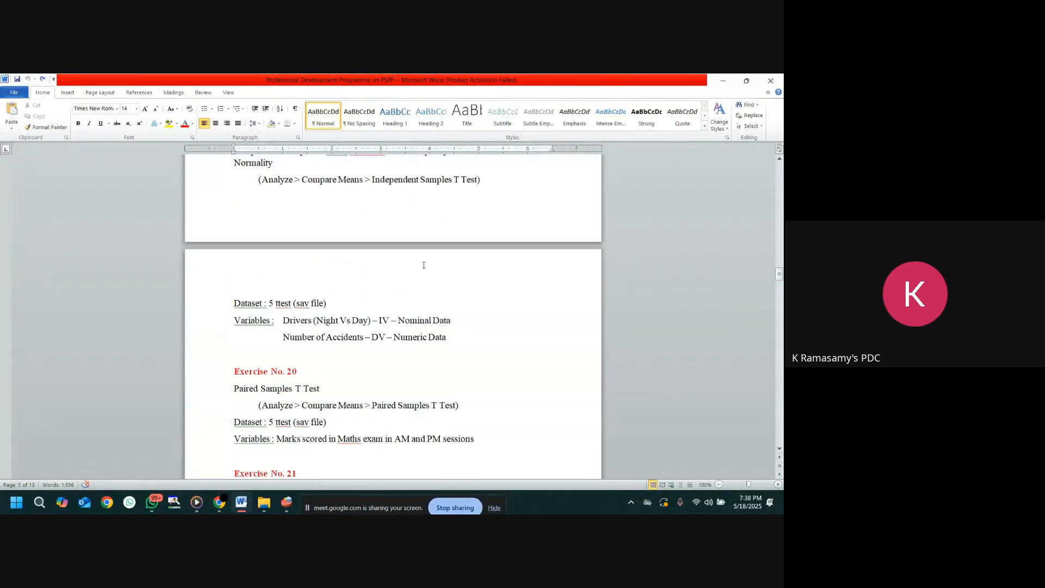
scroll(424, 265, down, 5)
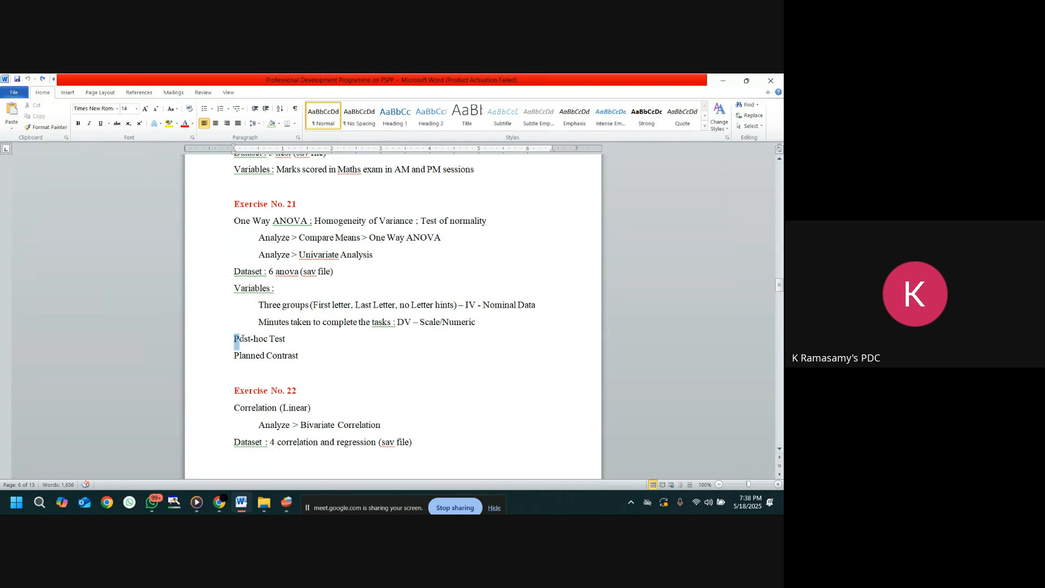
drag(235, 339, 288, 339)
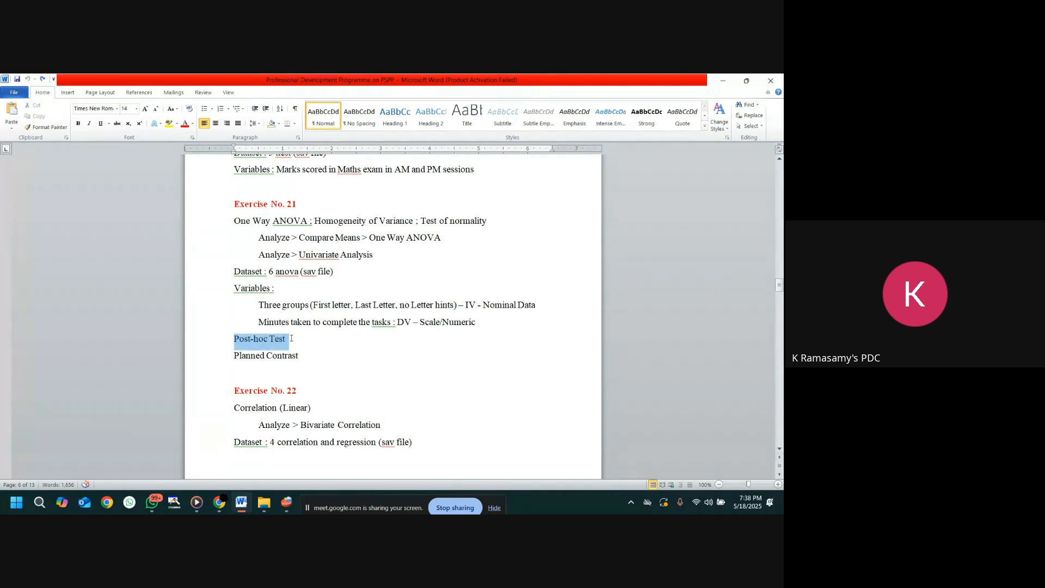
click(494, 359)
scroll(465, 347, down, 2)
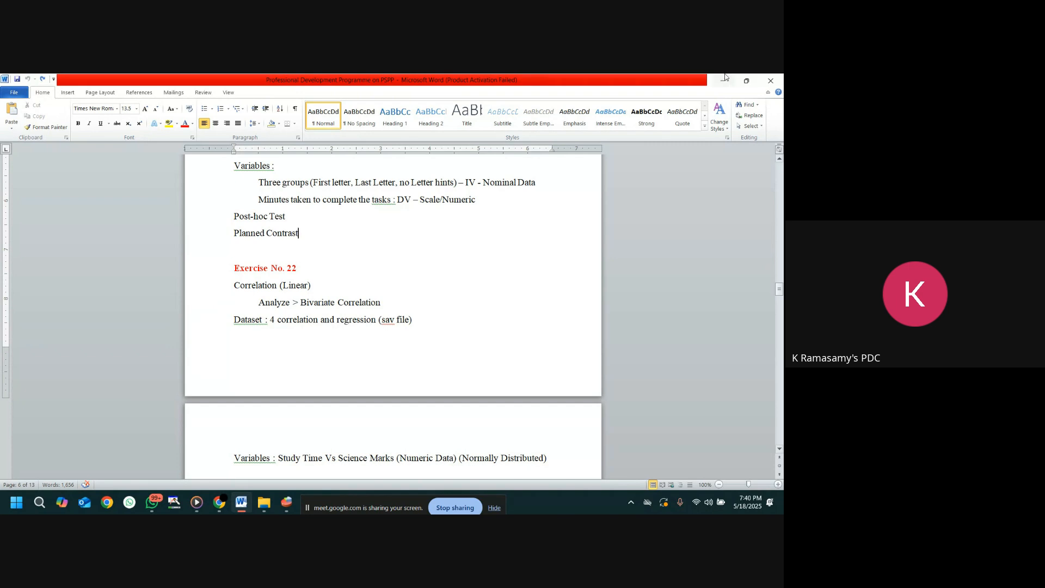
scroll(412, 295, down, 1)
scroll(412, 294, down, 3)
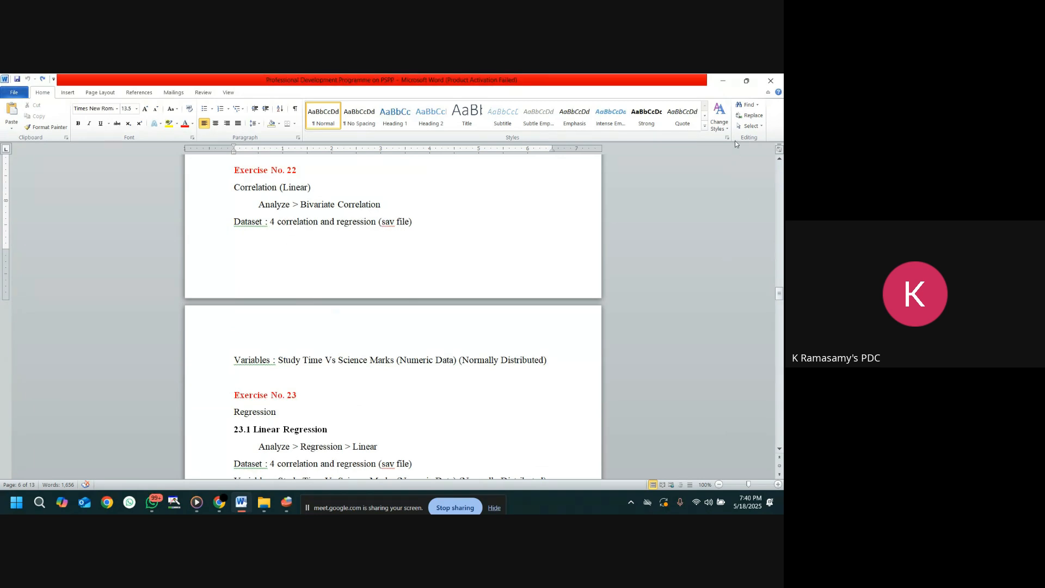
click(725, 81)
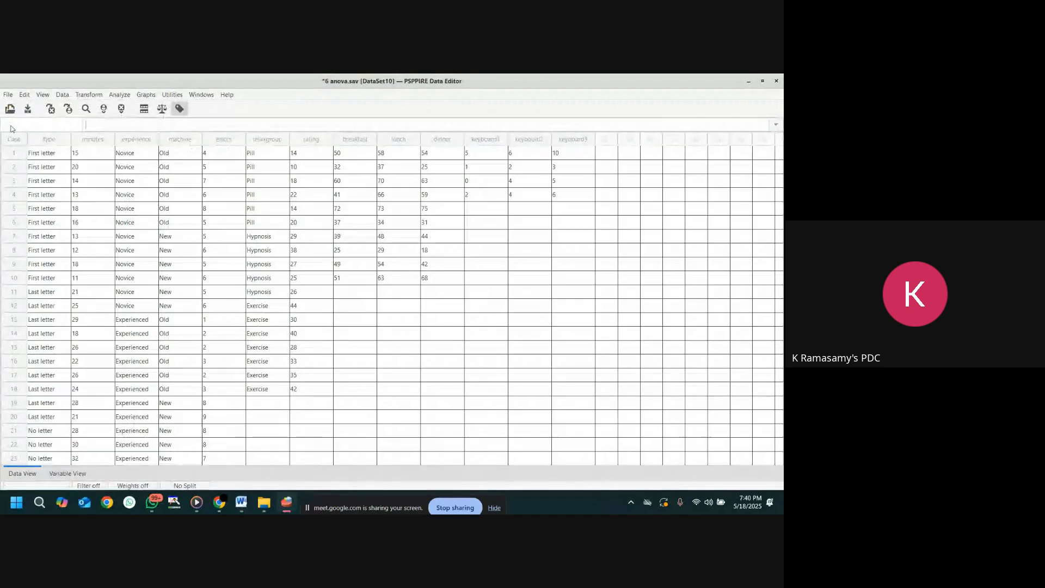
- Open the dataset 4 correlation and regression.sav and display its cases in the data view
click(8, 94)
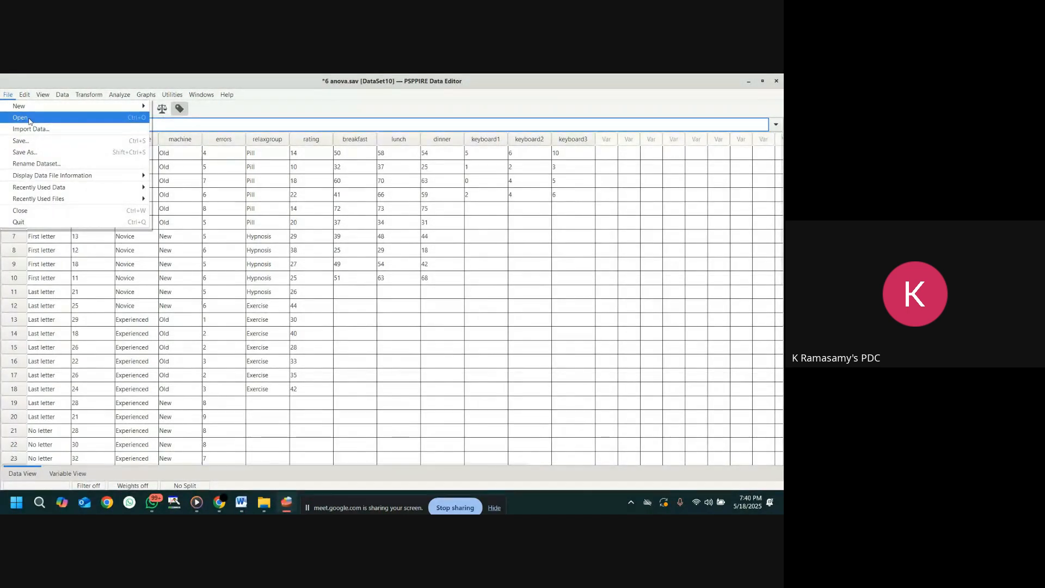
click(29, 118)
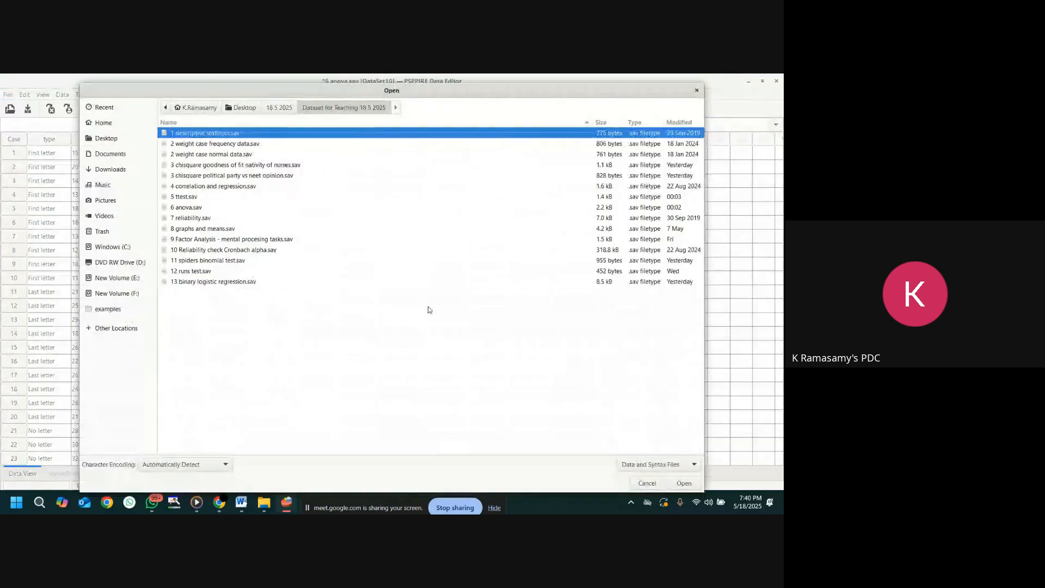
click(198, 187)
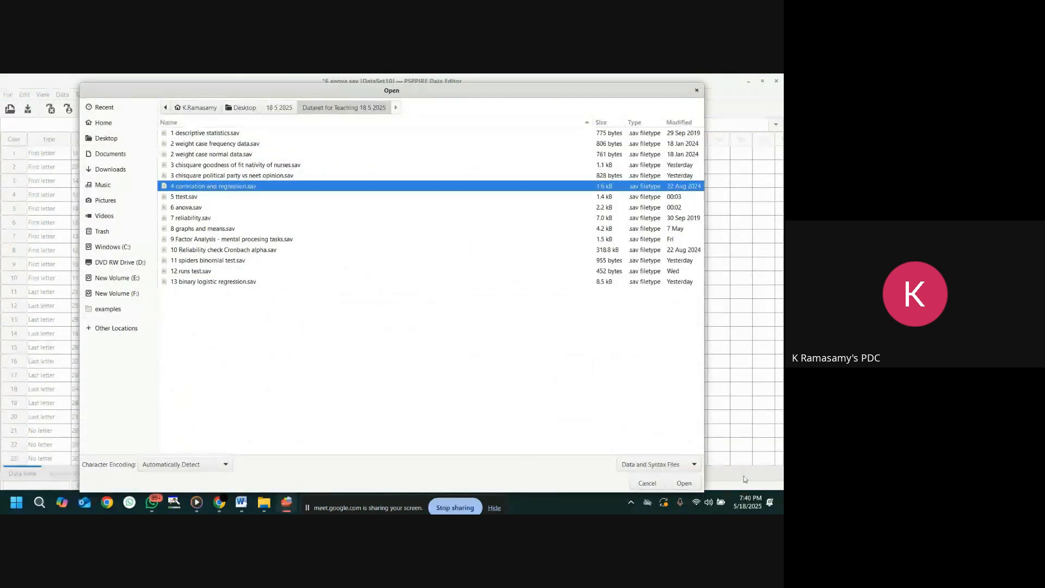
click(692, 484)
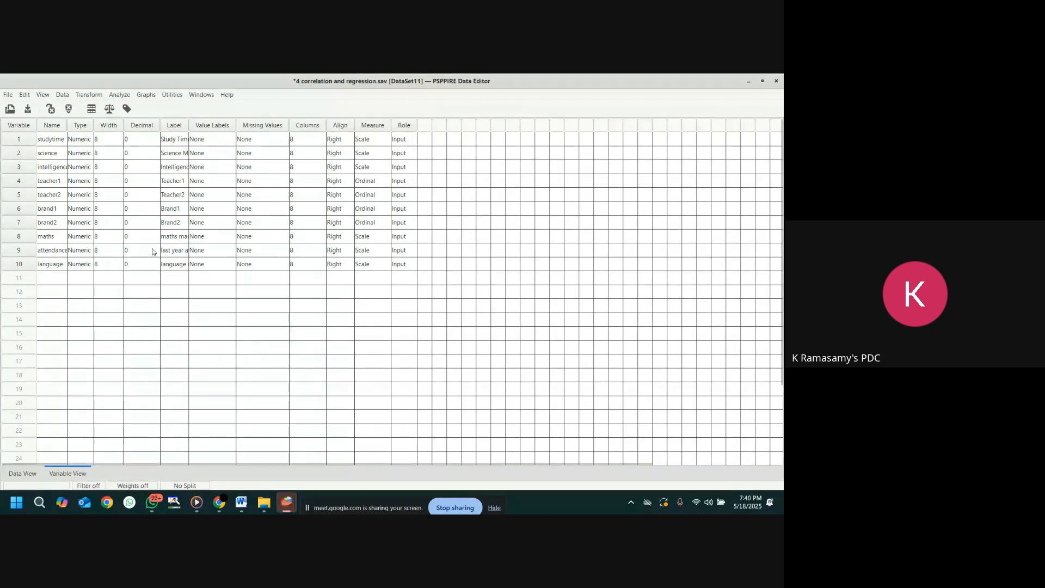
click(12, 474)
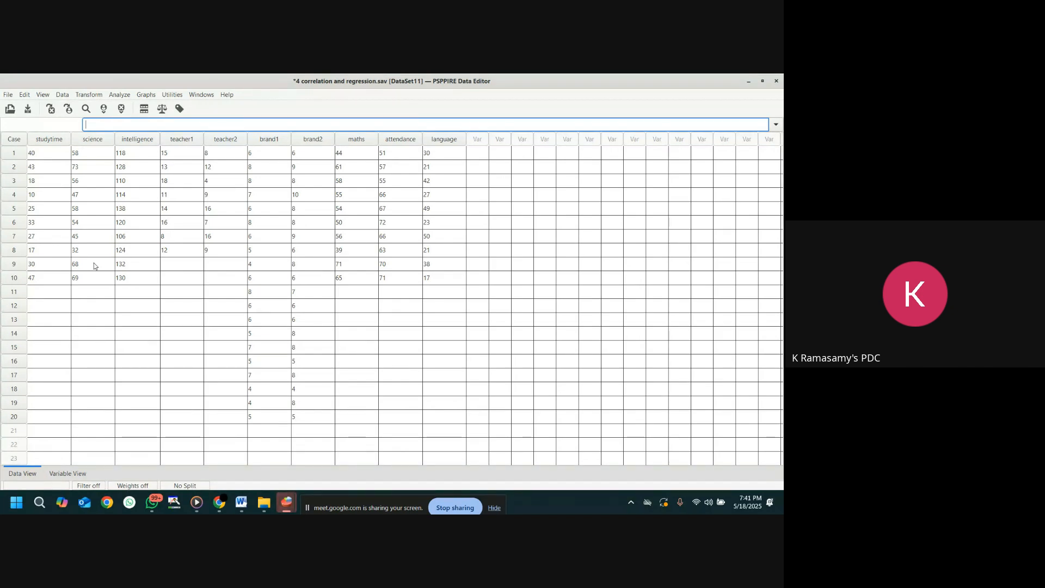
- Set up a two-tailed Bivariate Correlation between studytime and science
click(119, 95)
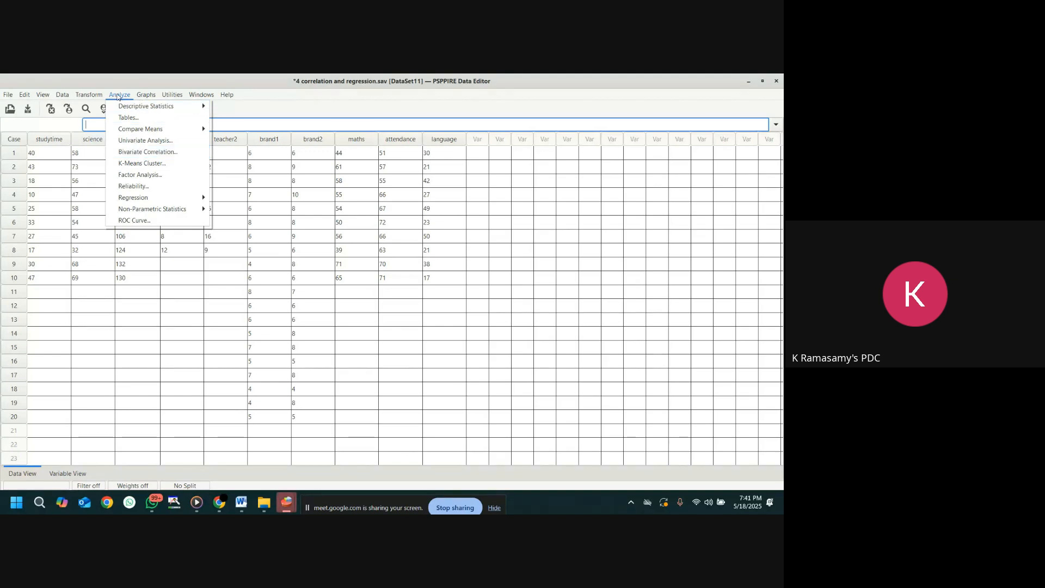
click(134, 154)
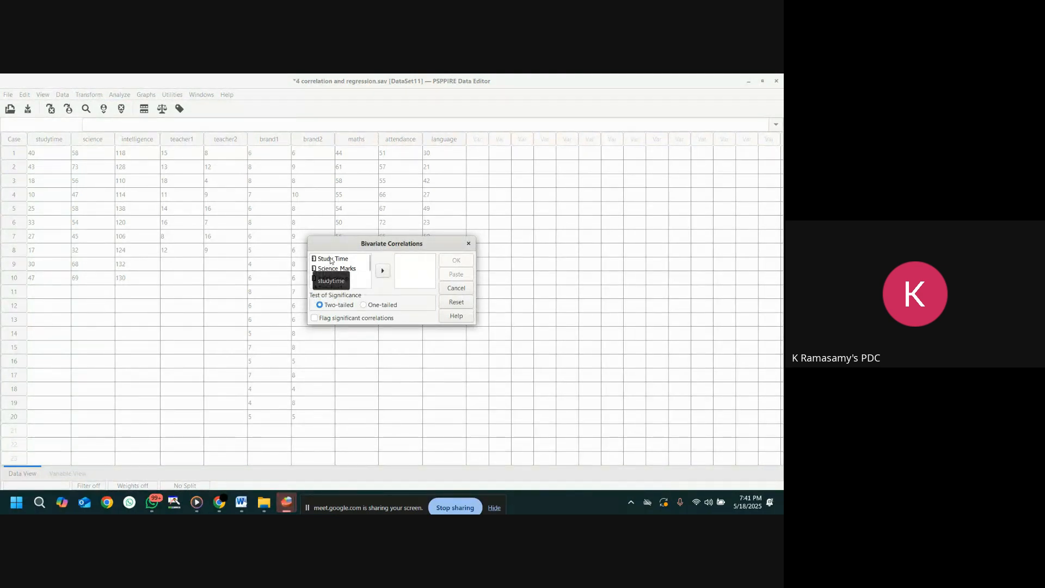
click(331, 260)
click(383, 271)
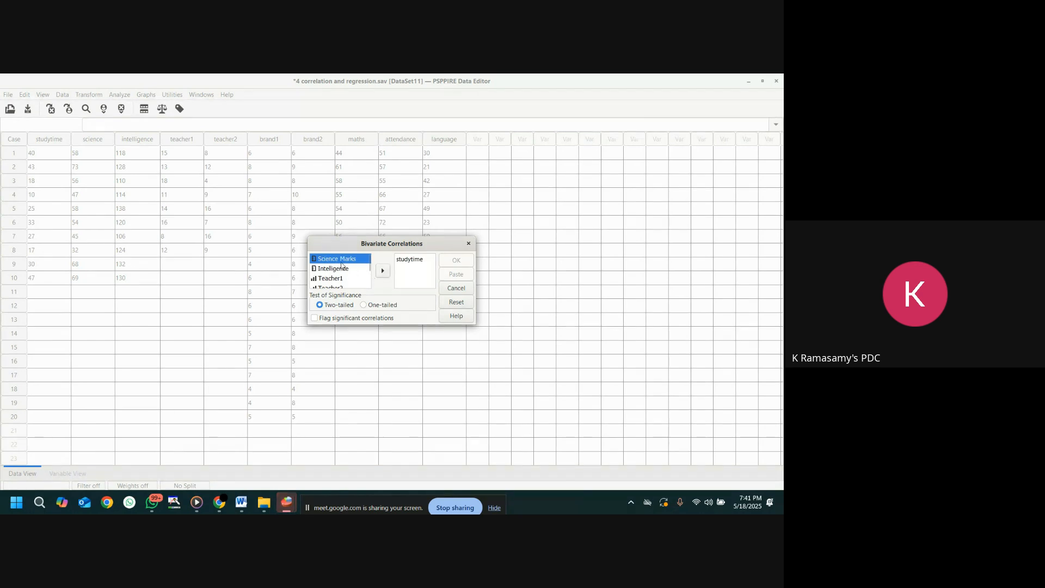
click(383, 270)
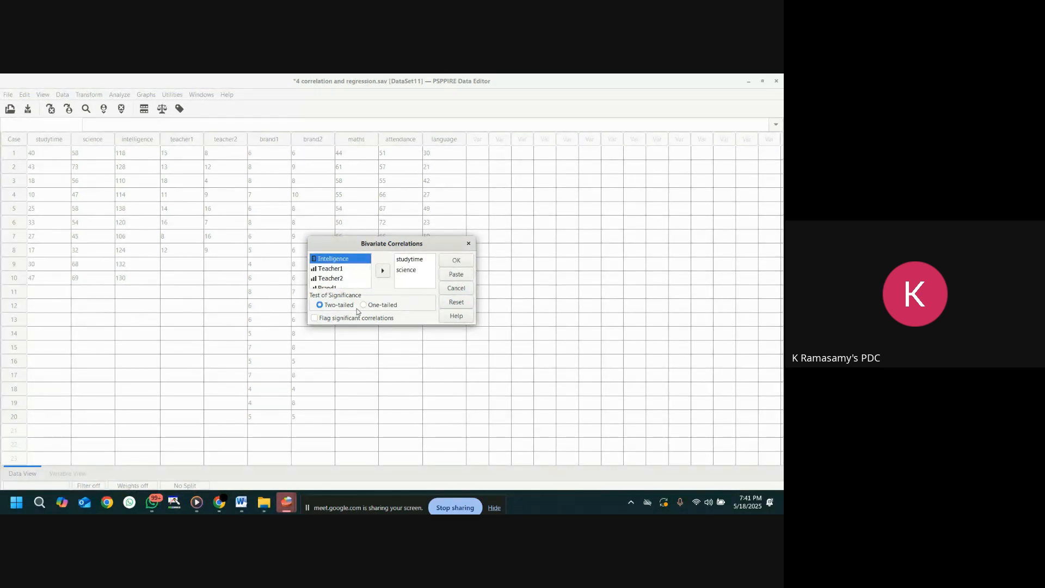
- Run the Bivariate Correlation, examine the Correlations table in the output viewer, and return to the data editor
click(463, 260)
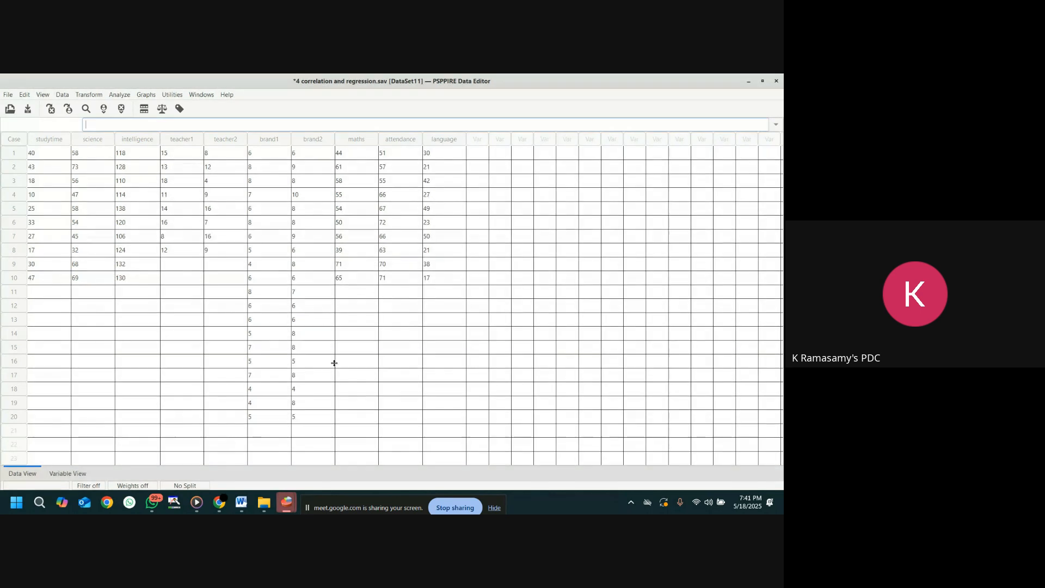
mouse_move(284, 500)
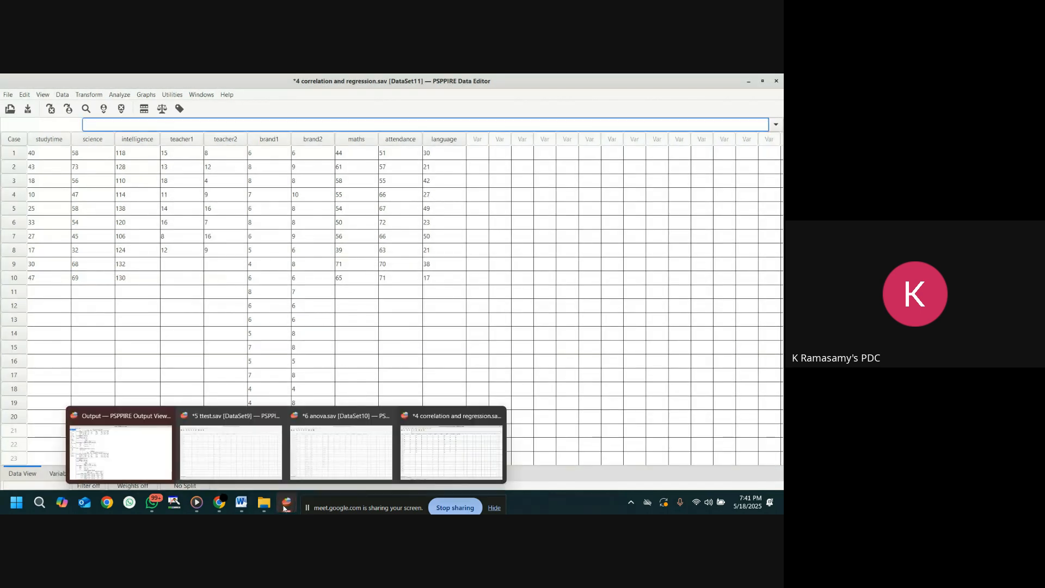
click(158, 447)
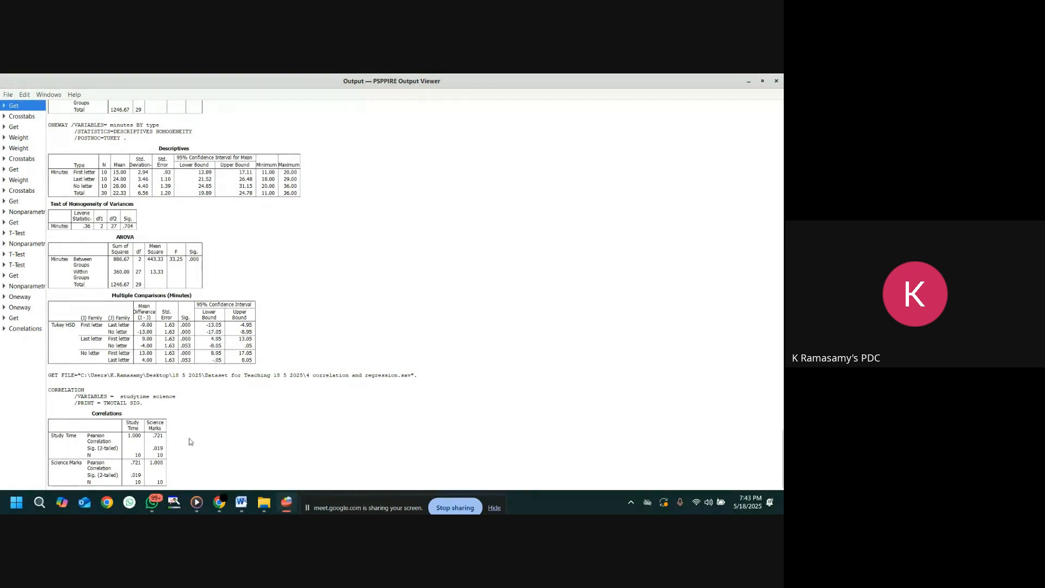
click(748, 80)
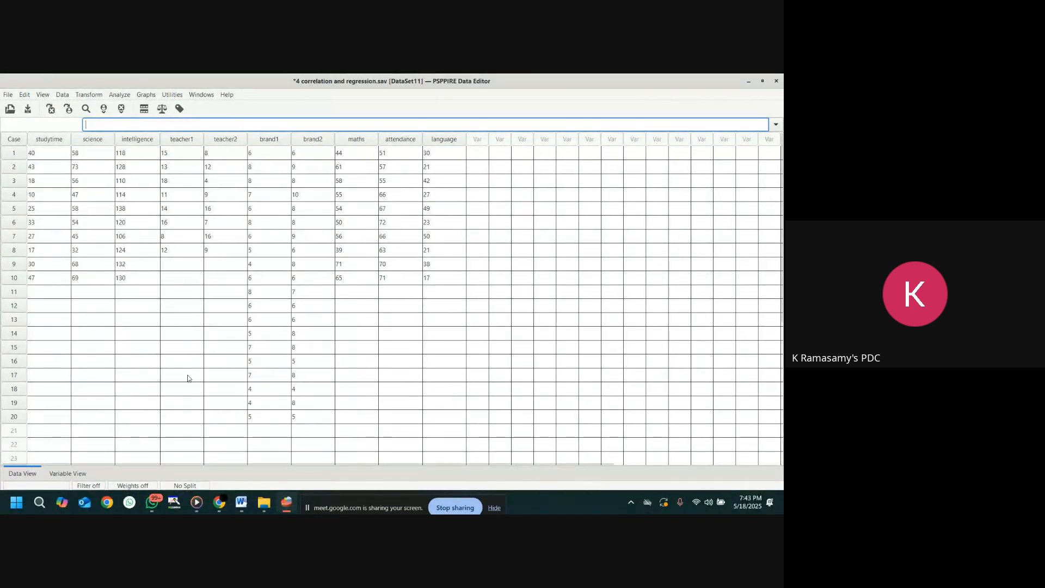
- Switch to the Word exercise document and read section 23.1 Linear Regression, marking the y in the equation y = a + bx
mouse_move(249, 505)
click(256, 458)
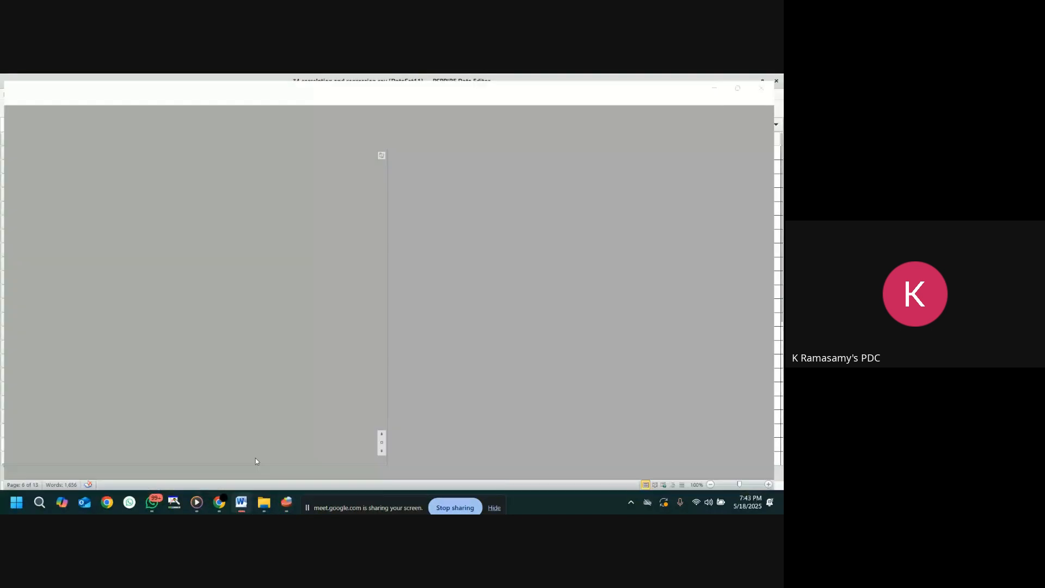
scroll(489, 330, down, 1)
scroll(490, 330, down, 5)
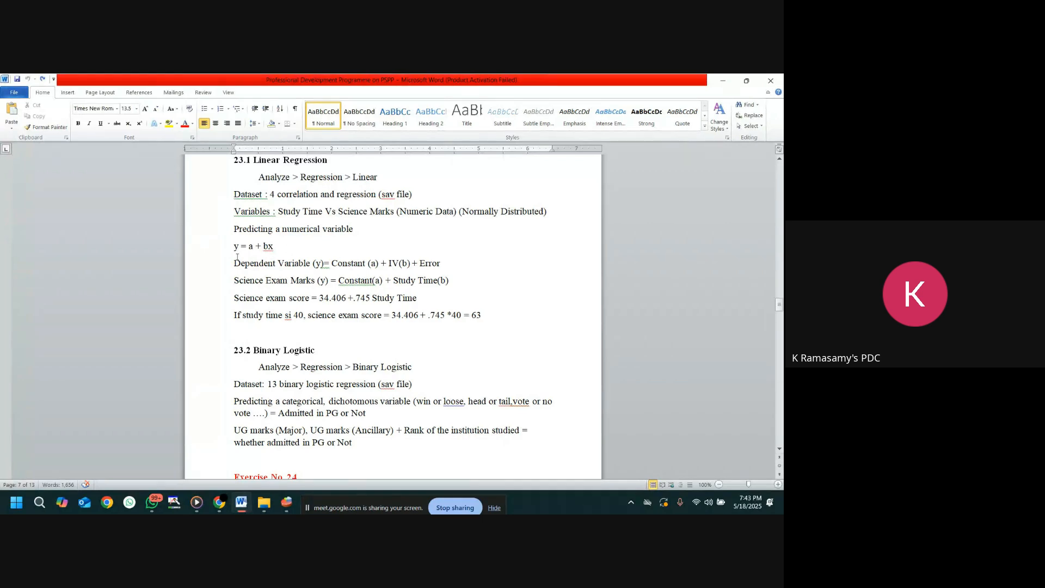
drag(233, 245, 241, 246)
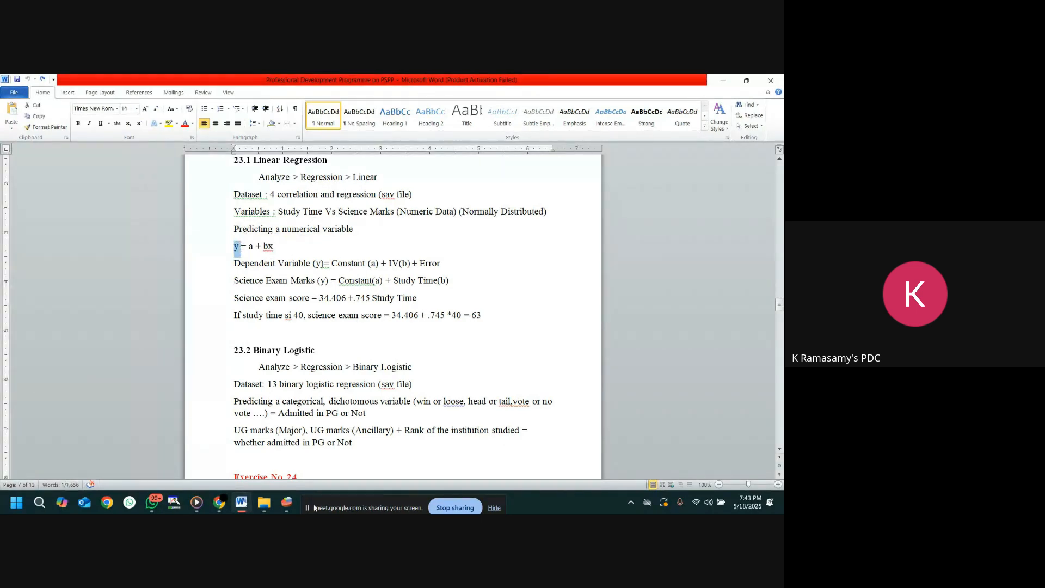
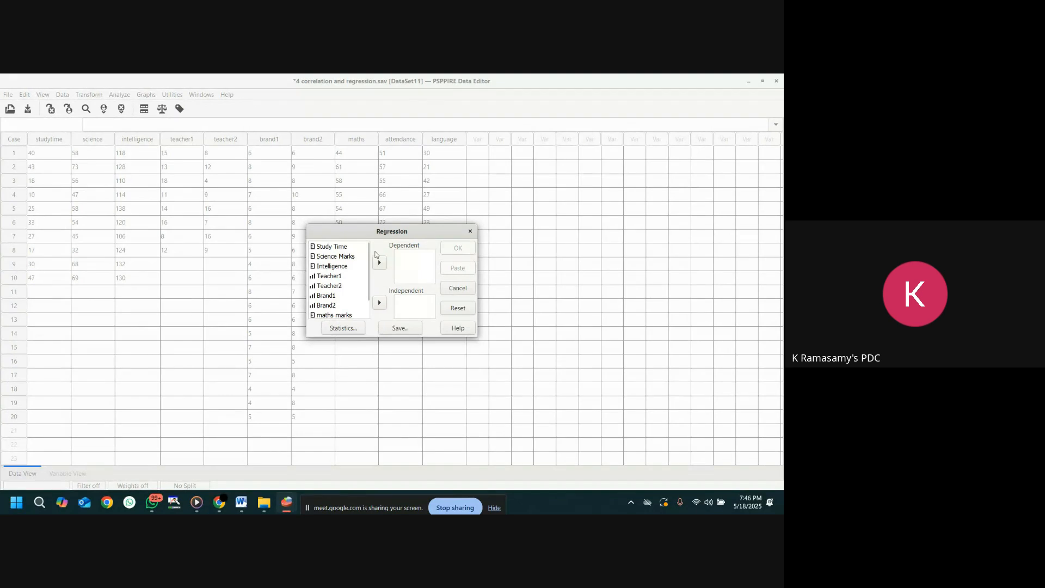
- Set up a linear Regression with science as dependent and studytime as independent variable, and review the available statistics options
click(334, 256)
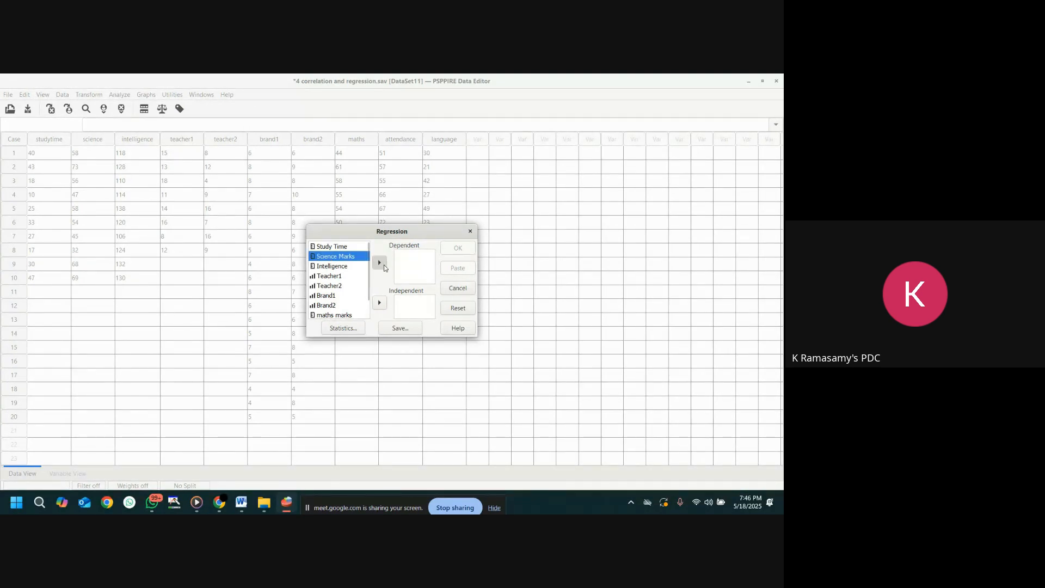
click(380, 263)
click(377, 304)
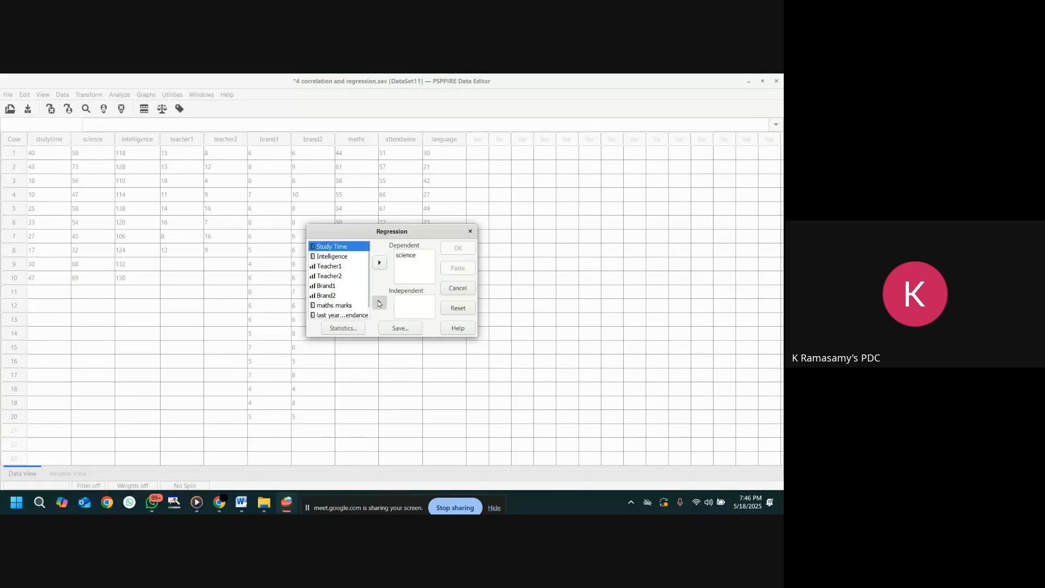
click(363, 329)
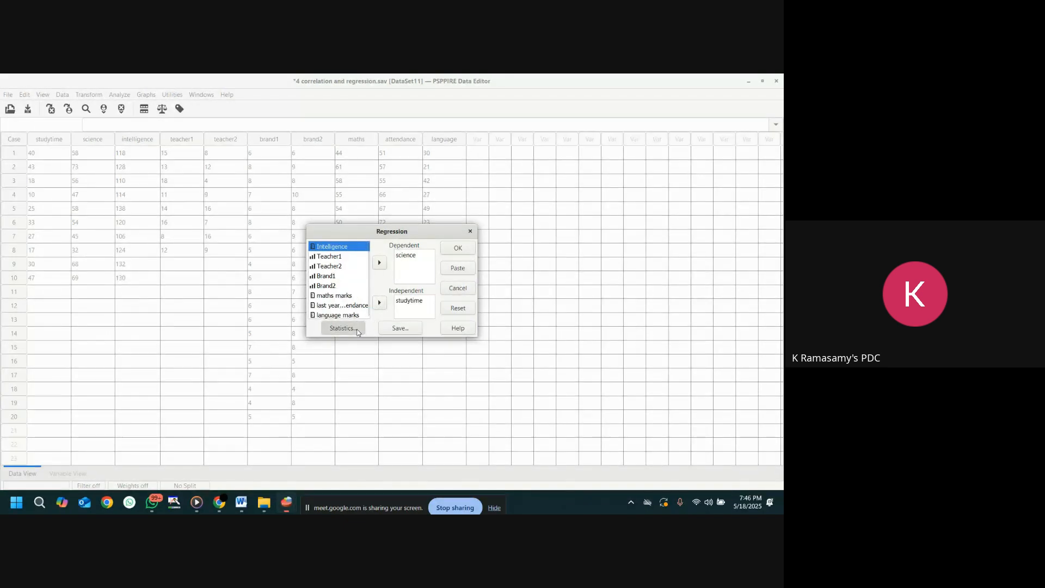
scroll(133, 198, down, 2)
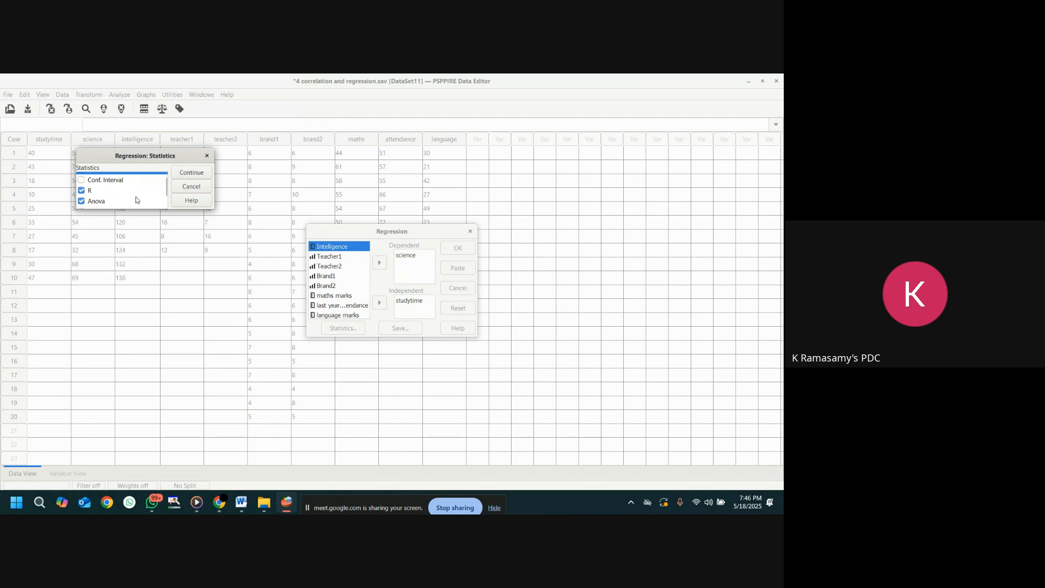
click(207, 156)
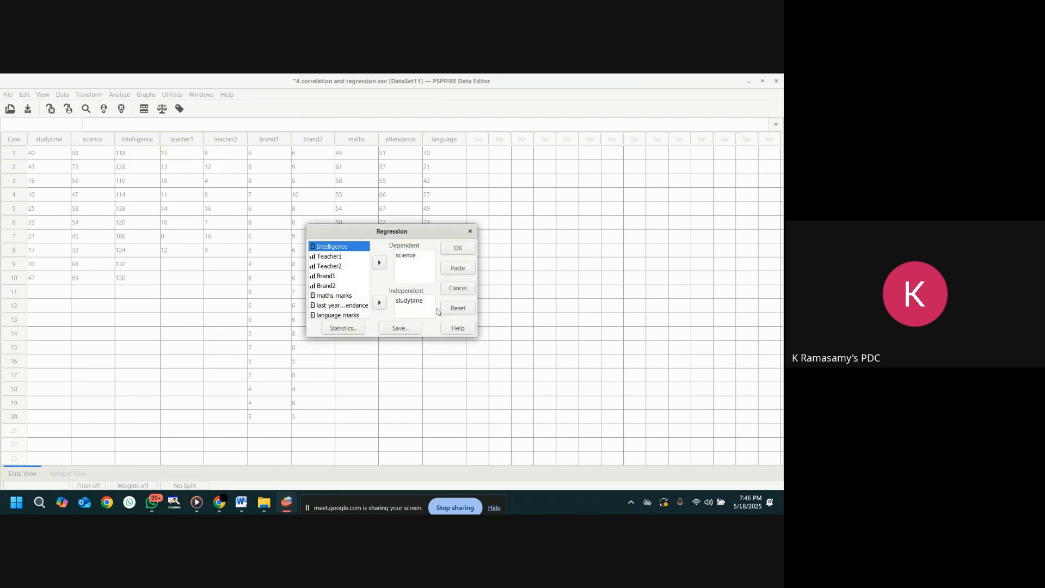
- Run the linear Regression, examine its Model Summary, ANOVA and Coefficients tables in the output viewer, and return to the data editor
click(462, 248)
mouse_move(288, 507)
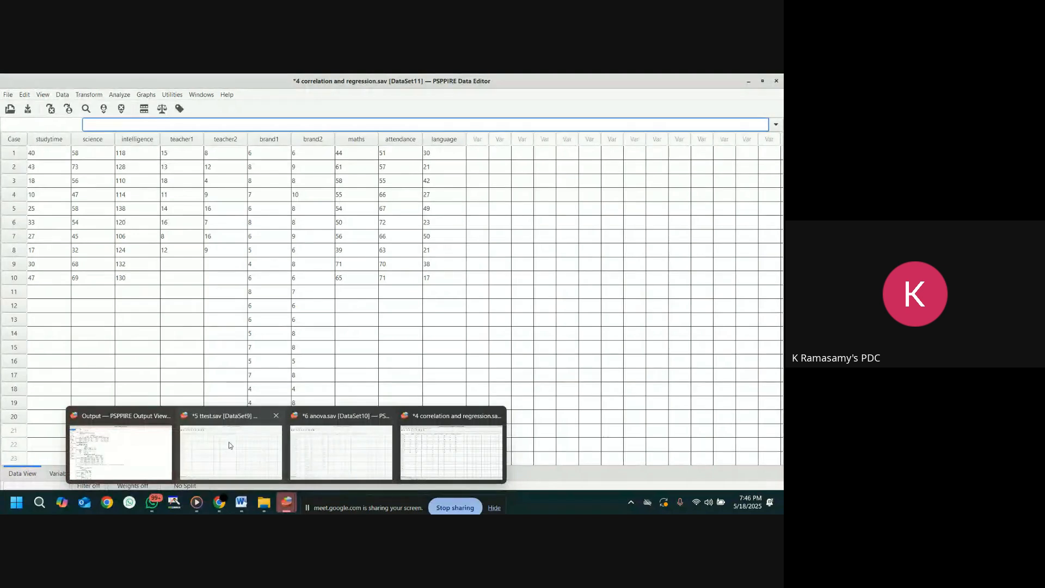
click(122, 445)
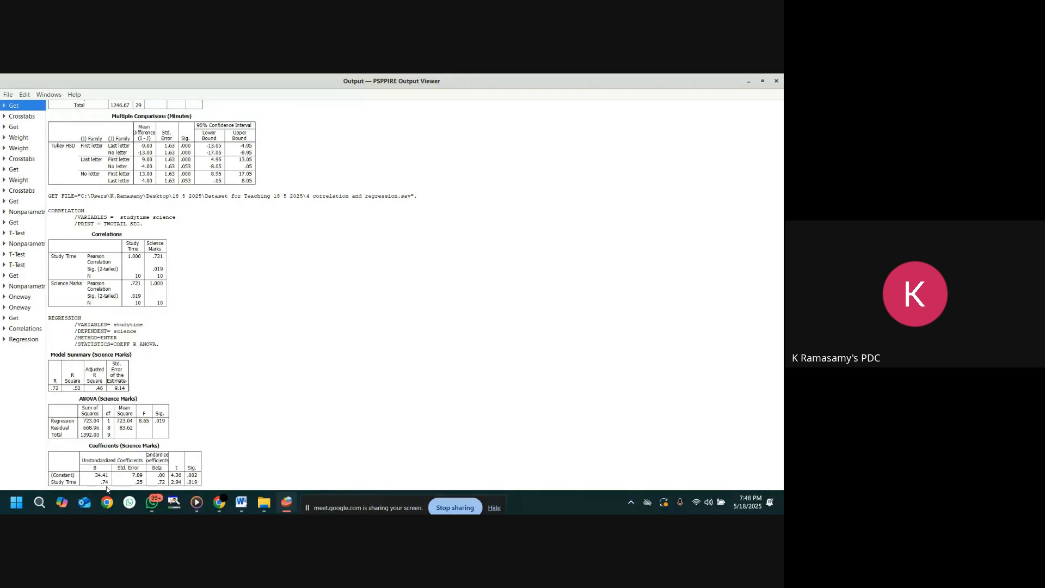
click(748, 83)
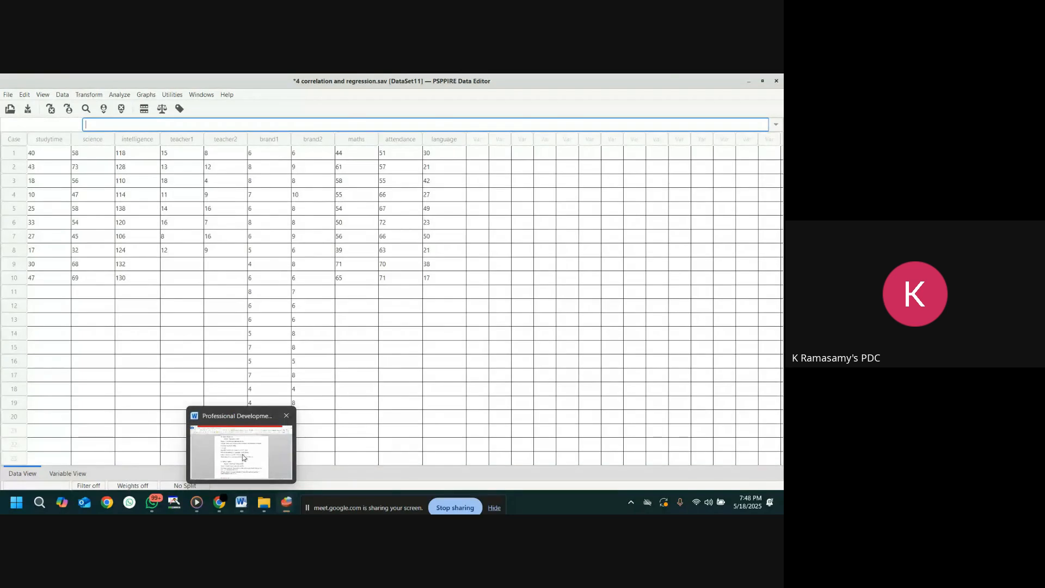
- Switch to the Word exercise document and go through the worked science exam score prediction for a study time of 40
click(241, 502)
click(379, 316)
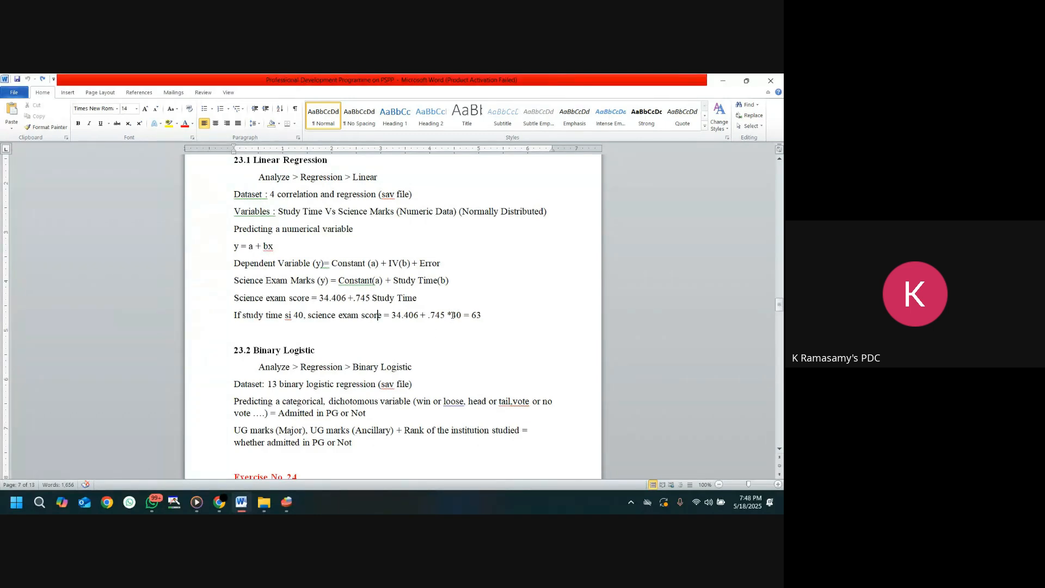
drag(451, 315, 457, 316)
double_click(454, 316)
click(473, 315)
- Read section 23.2 Binary Logistic and the reliability task in Exercise No. 24, including its datasets and Cronbach's alpha table
scroll(602, 269, down, 3)
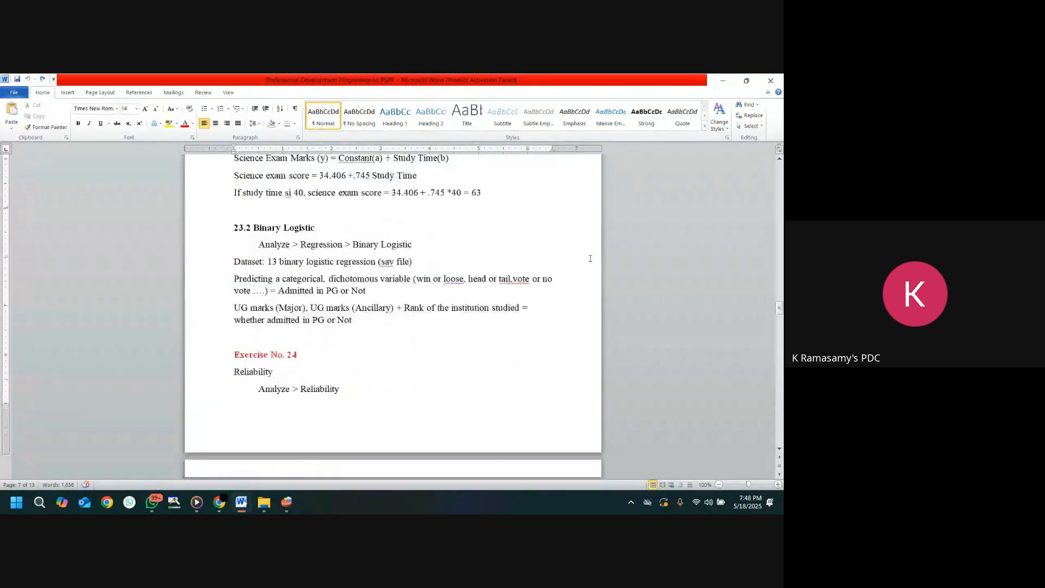
scroll(590, 258, down, 1)
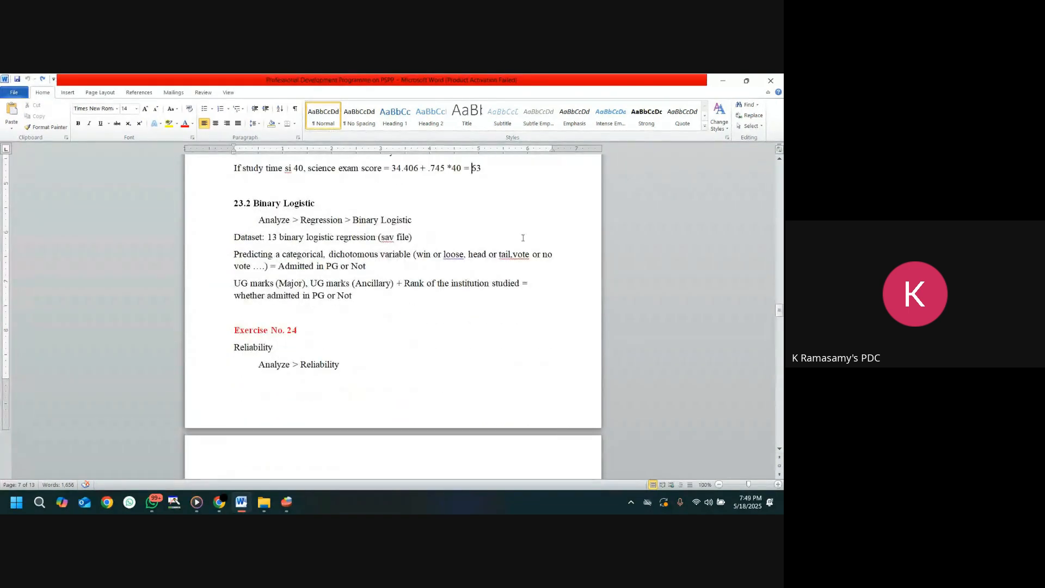
click(726, 83)
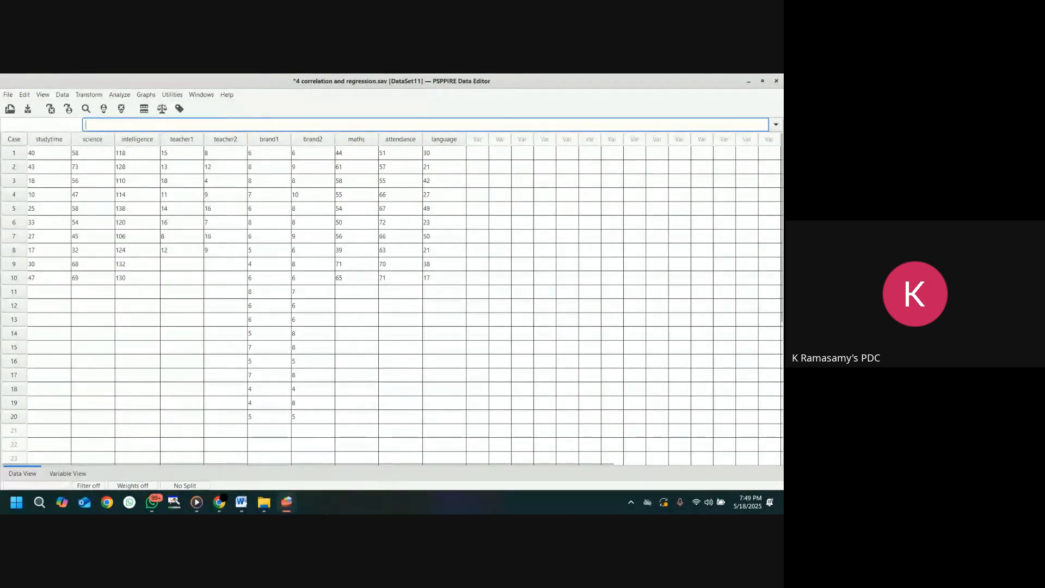
click(241, 501)
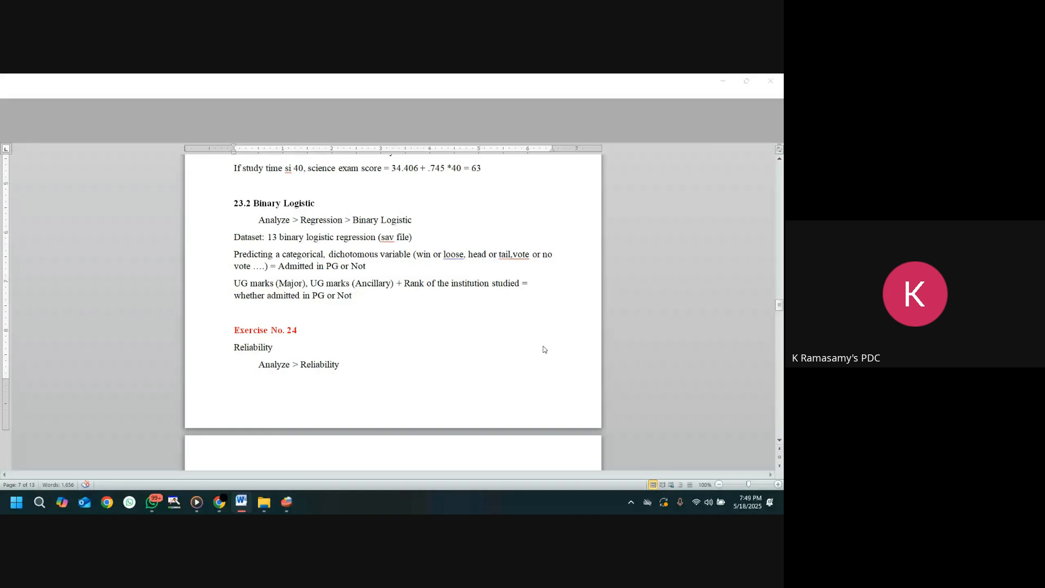
scroll(485, 339, down, 6)
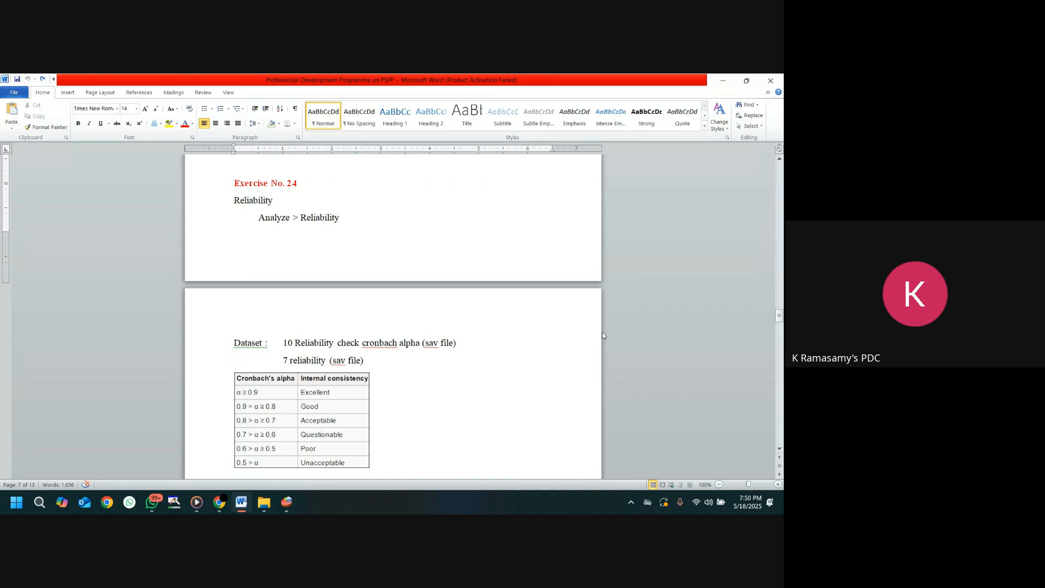
- Return to the data editor and open the dataset 7 reliability.sav
click(723, 81)
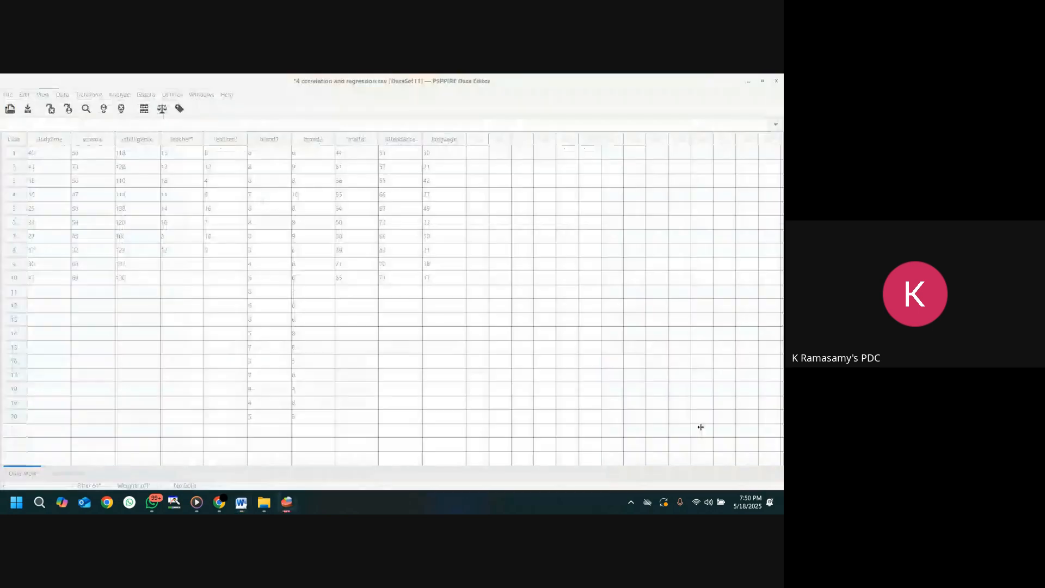
click(8, 94)
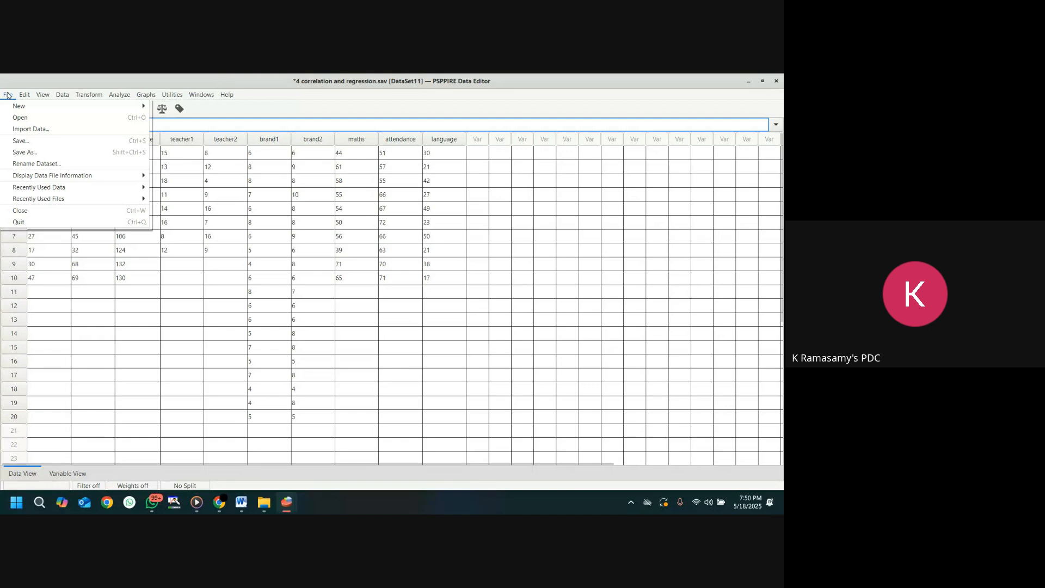
click(20, 118)
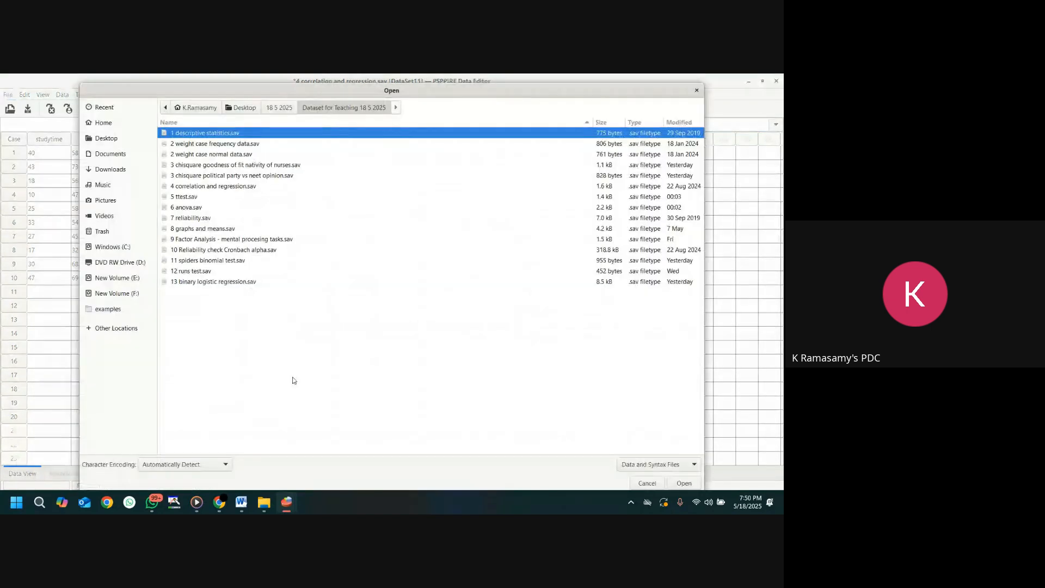
click(197, 218)
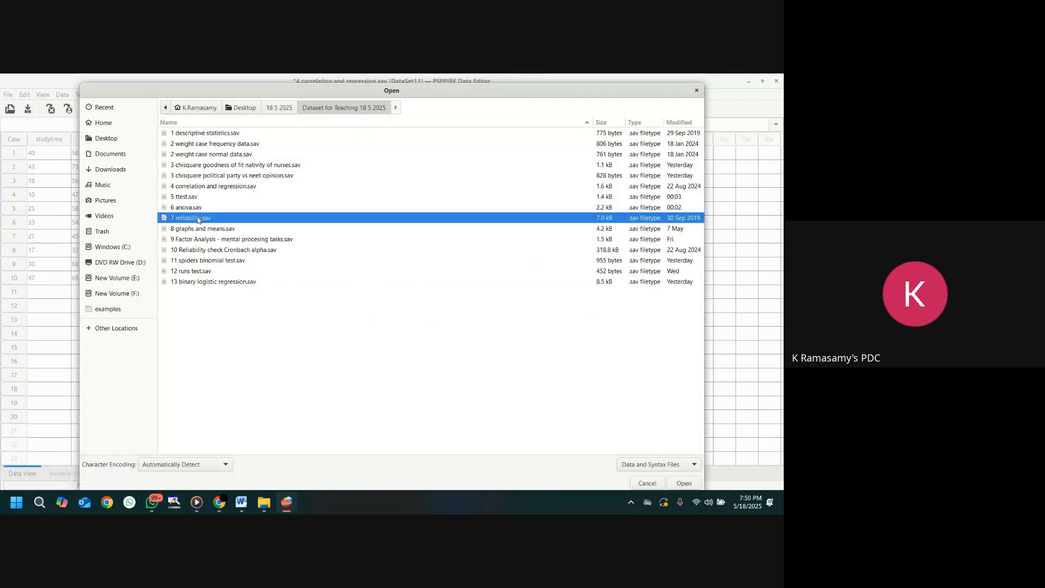
click(684, 483)
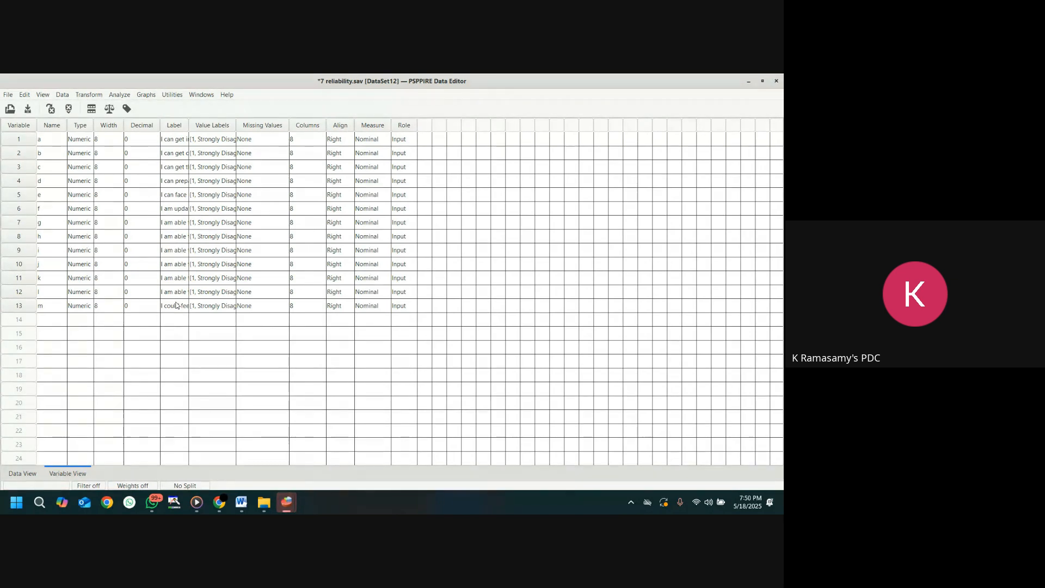
- Set up a Reliability Analysis of all variables a to m with the Alpha model and descriptives for scale if item is deleted
click(125, 96)
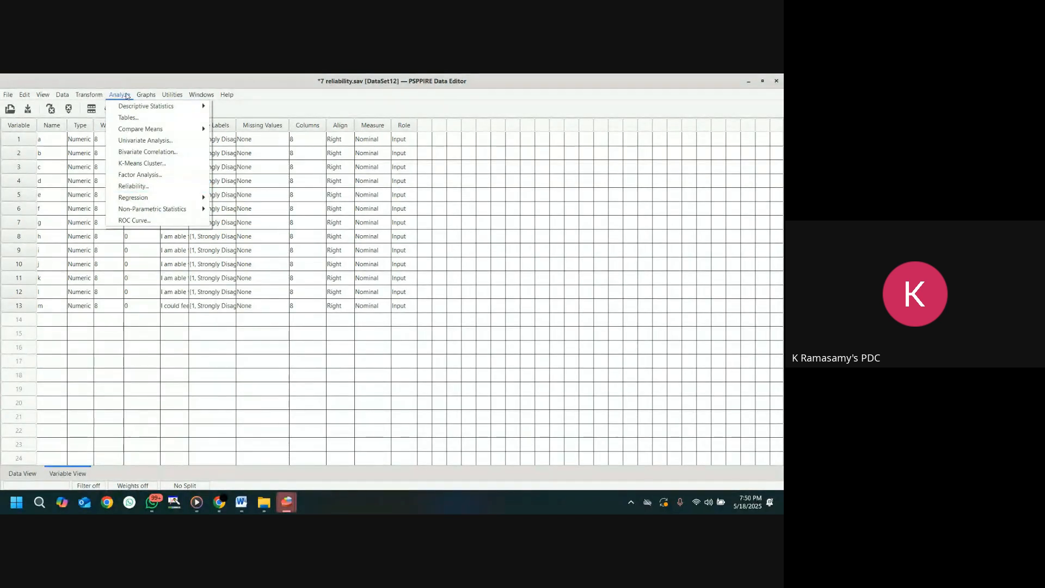
click(136, 186)
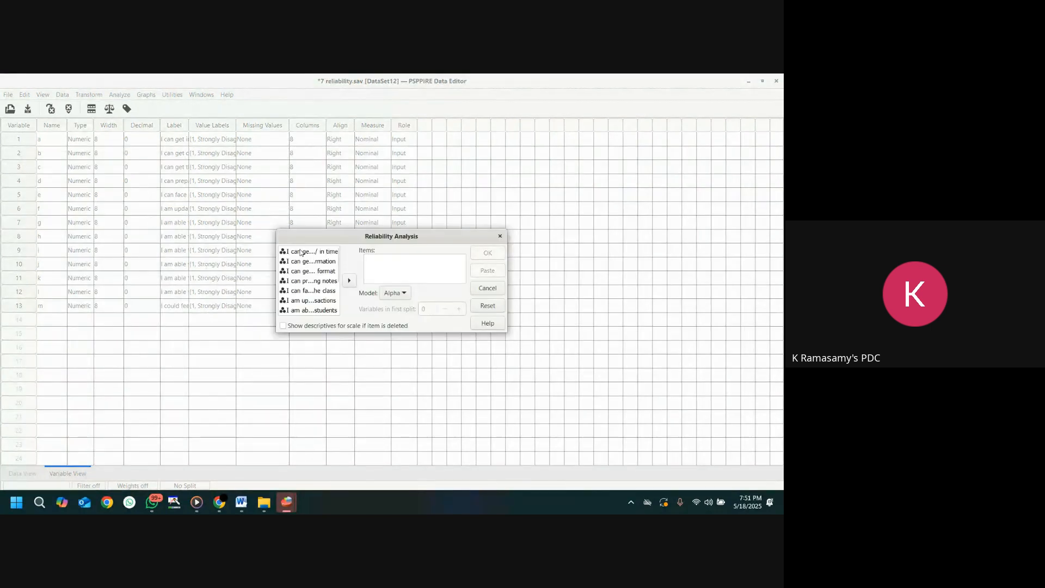
click(301, 252)
key(ctrl+a)
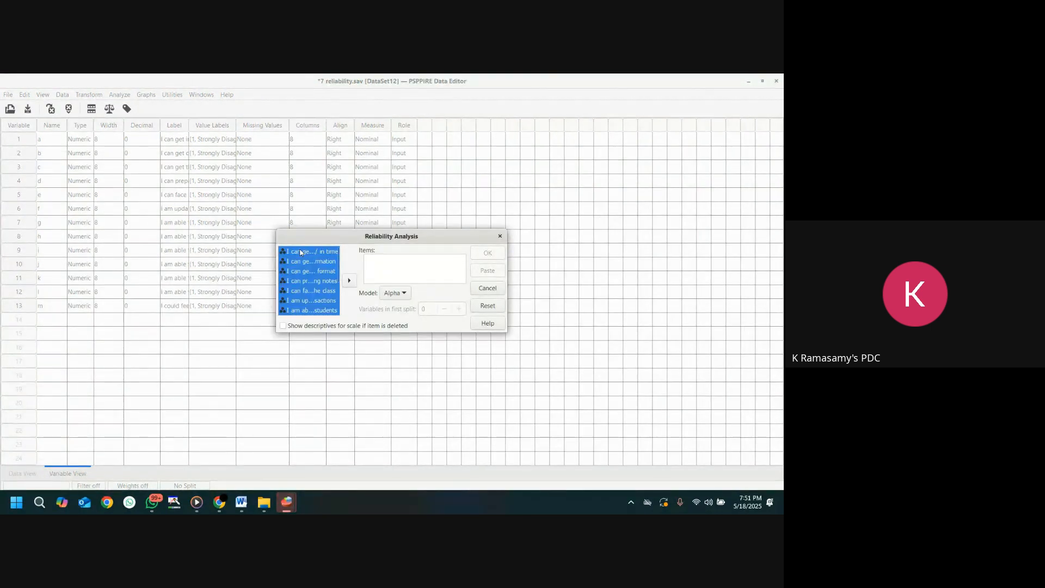
click(350, 281)
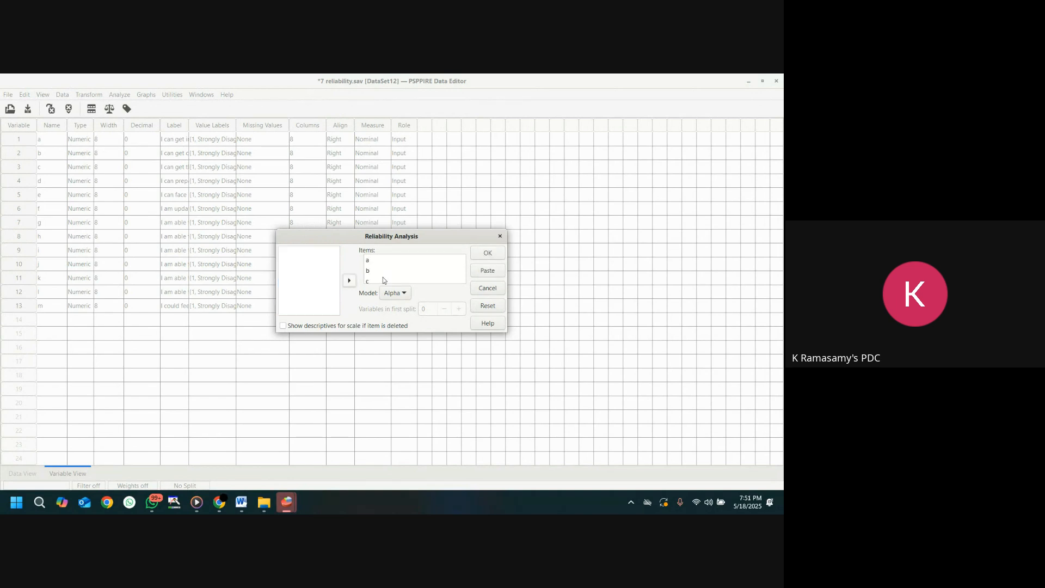
click(283, 326)
click(407, 294)
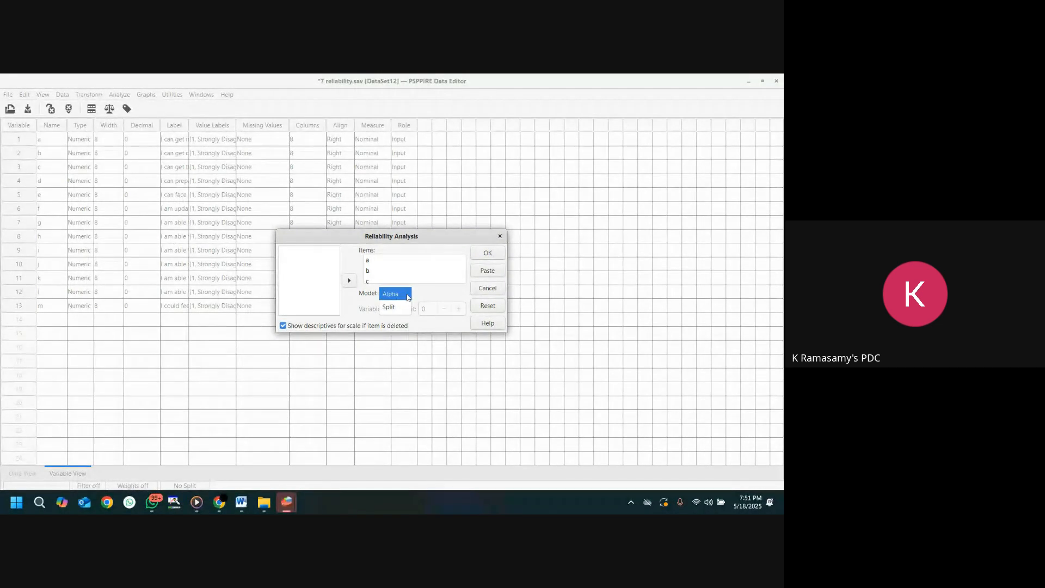
click(396, 295)
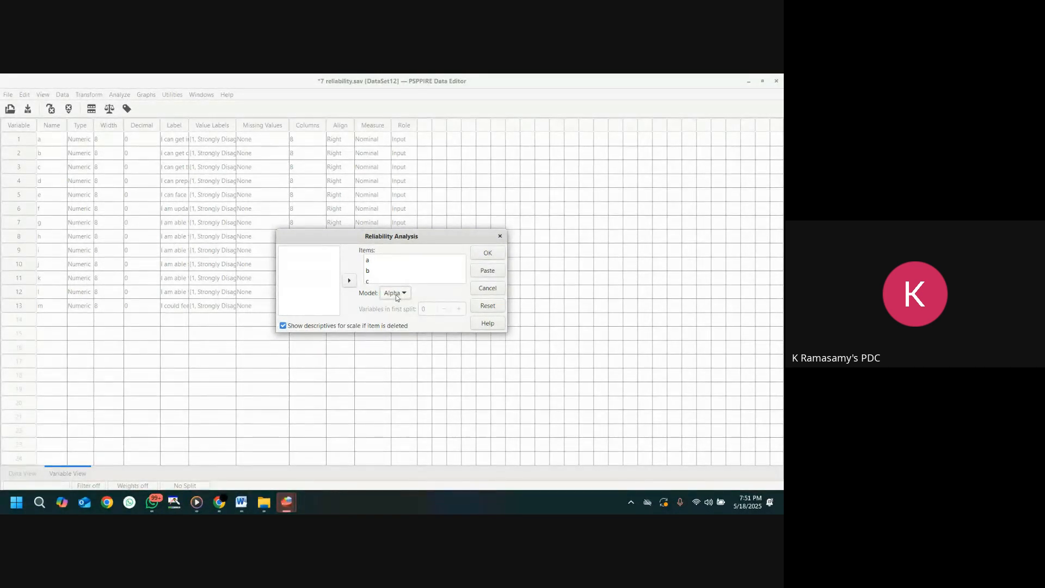
- Run the Reliability Analysis and examine the Reliability Statistics and Item-Total Statistics tables in the output viewer
click(487, 253)
mouse_move(289, 508)
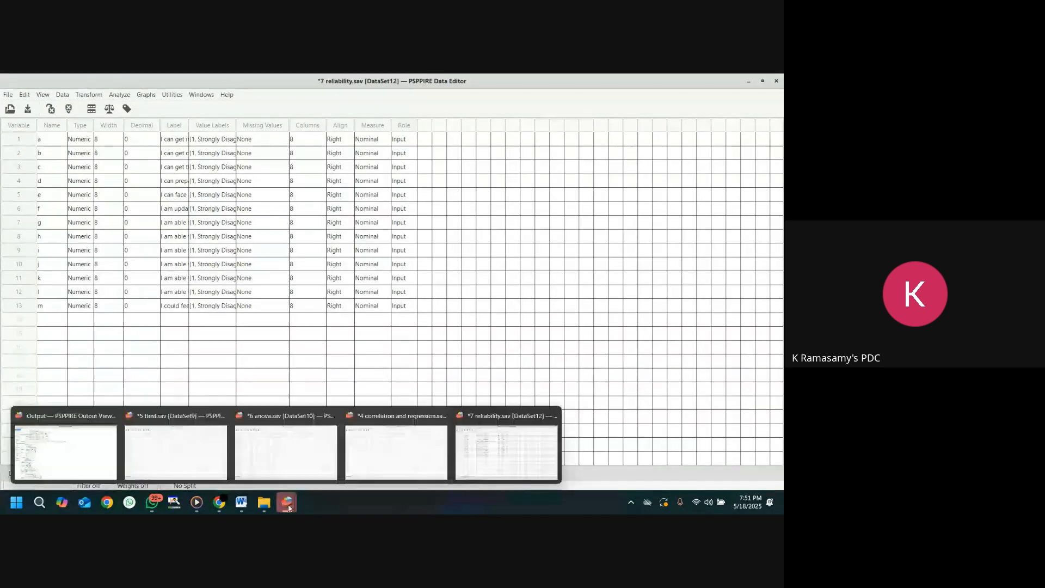
click(88, 449)
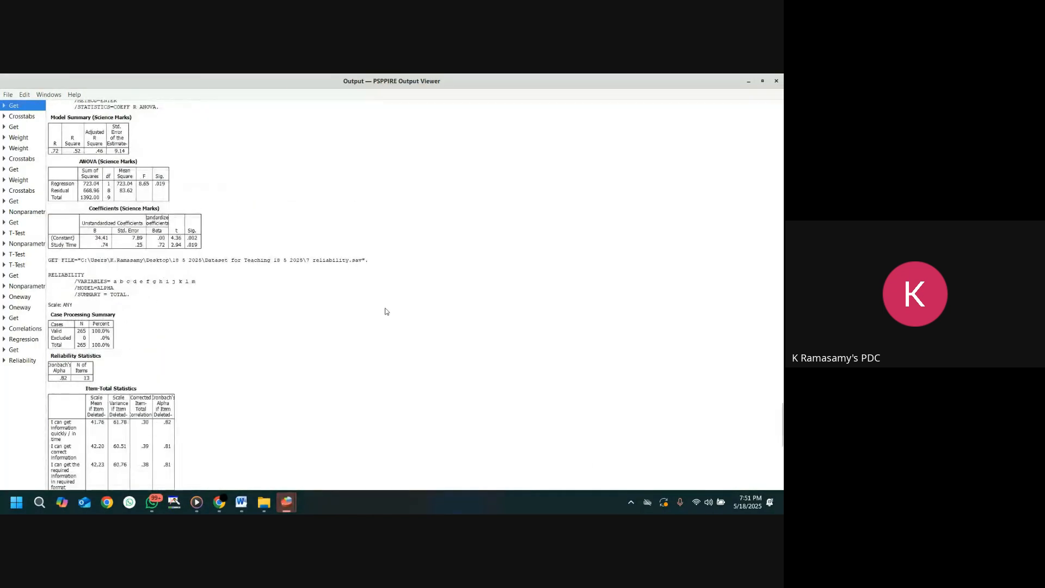
scroll(384, 308, down, 8)
scroll(384, 309, up, 7)
scroll(138, 275, down, 2)
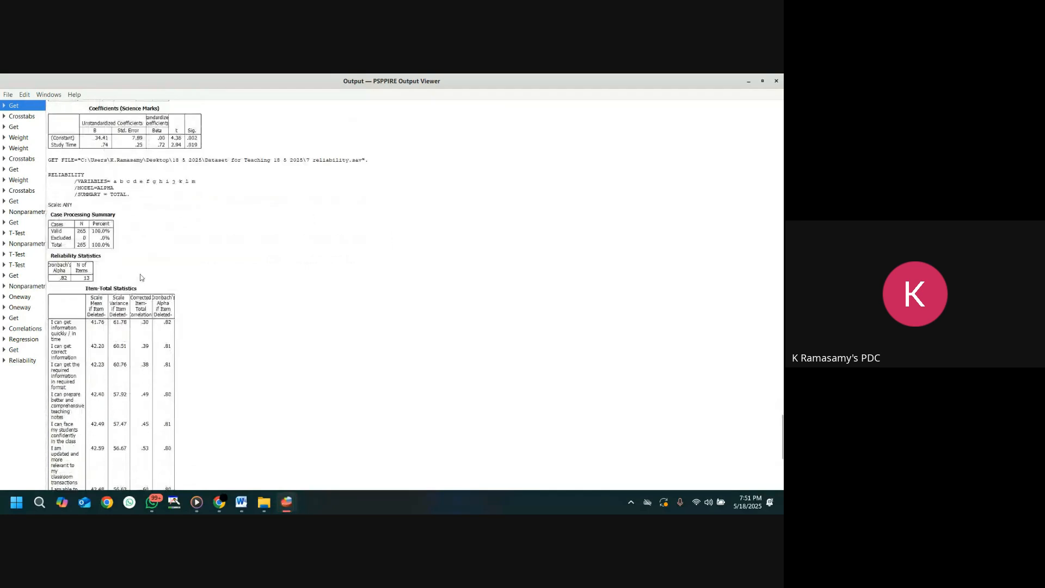
scroll(141, 277, down, 2)
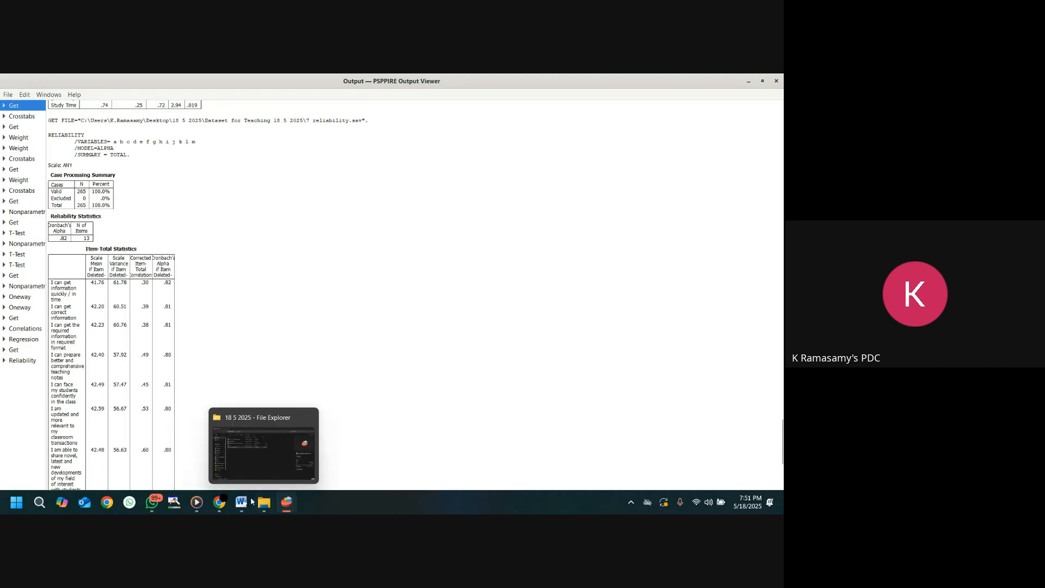
- Switch to the Word exercise document and check the Cronbach's alpha internal consistency table in Exercise No. 24
click(243, 471)
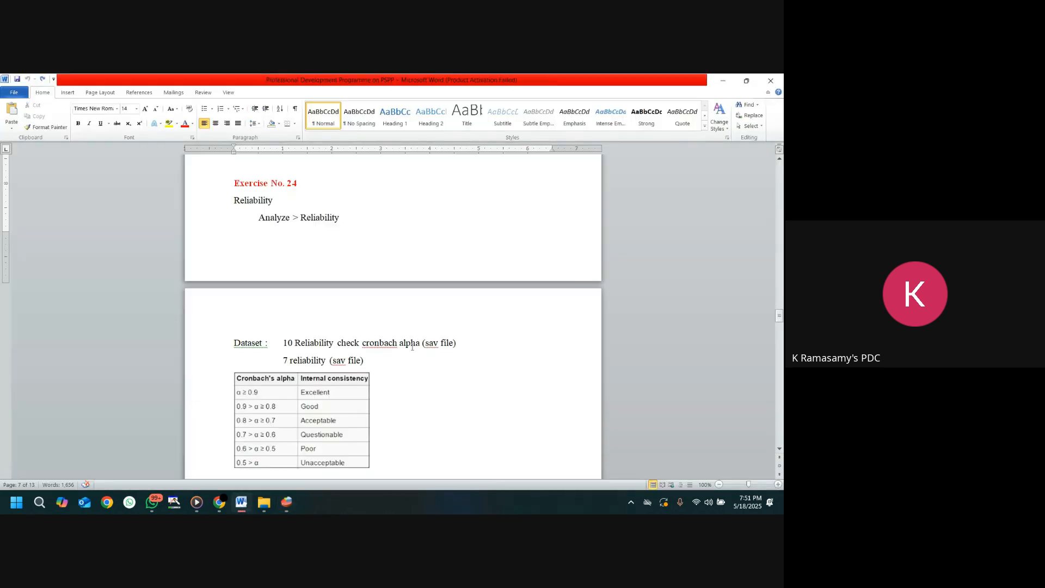
scroll(487, 320, down, 3)
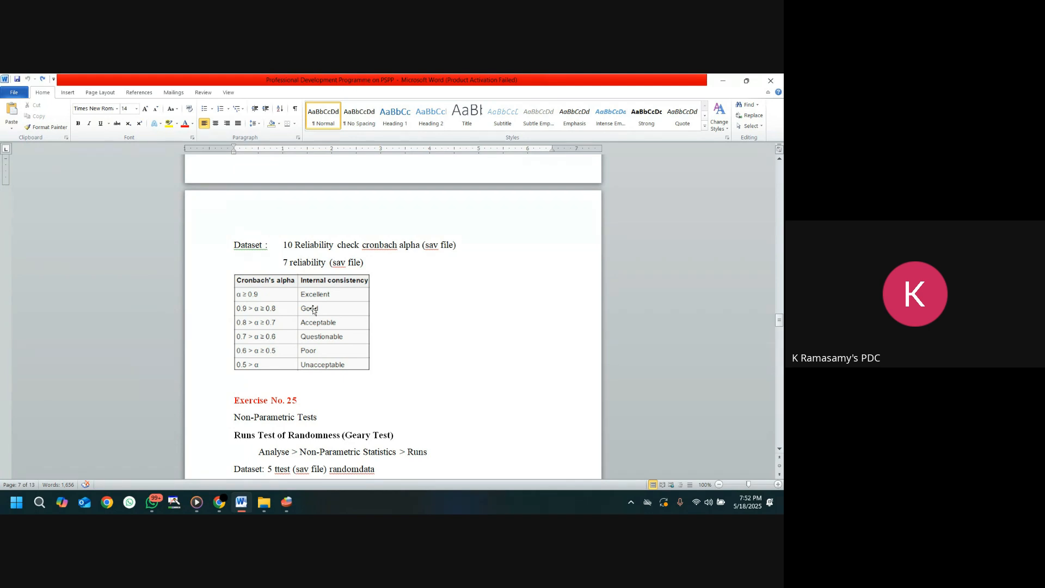
- Switch to the PSPPIRE output viewer and examine the Reliability Statistics and each item's Cronbach's alpha if item deleted
mouse_move(287, 505)
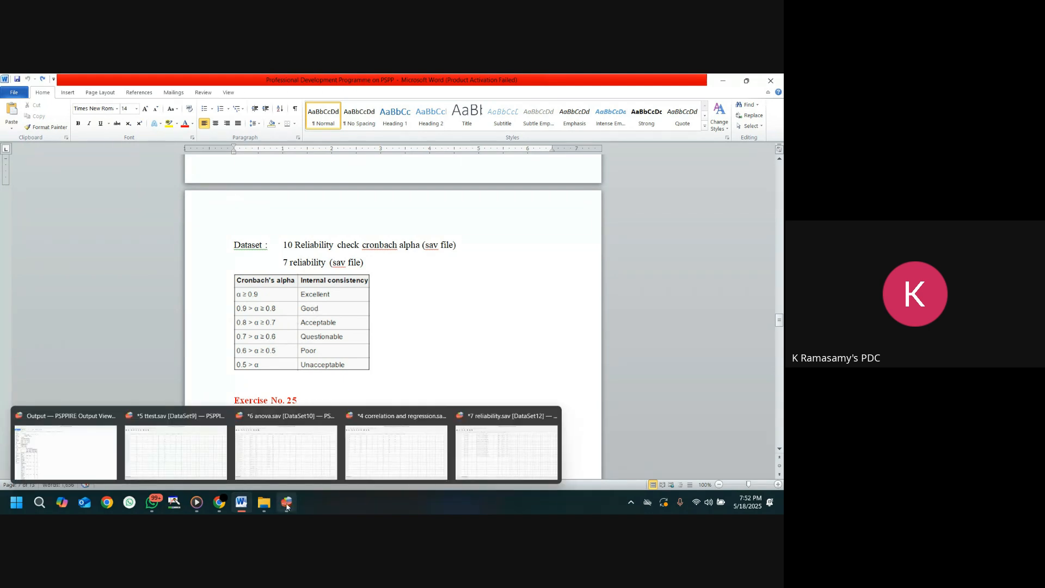
click(79, 455)
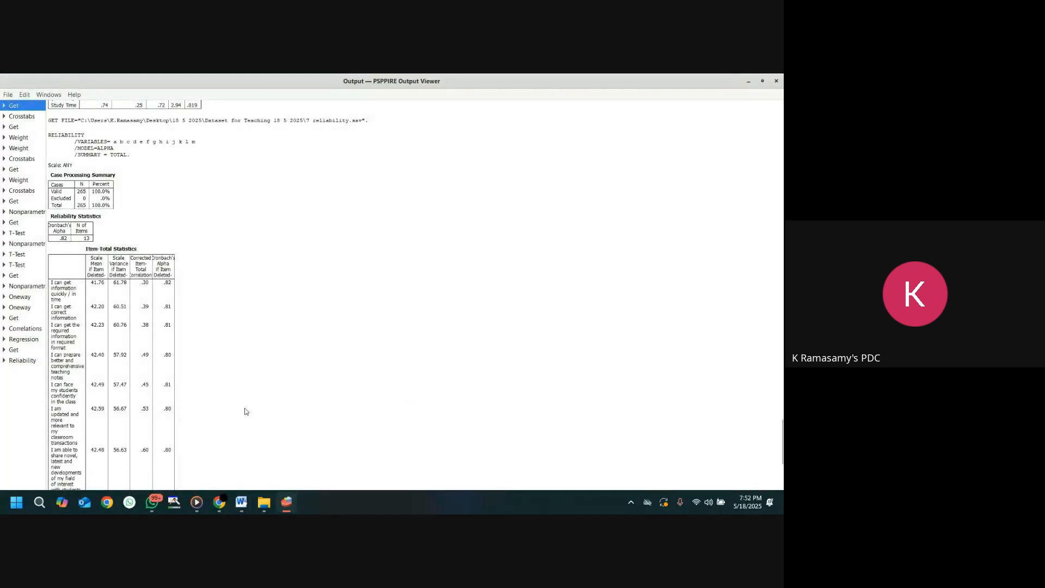
scroll(65, 283, down, 4)
scroll(64, 283, up, 2)
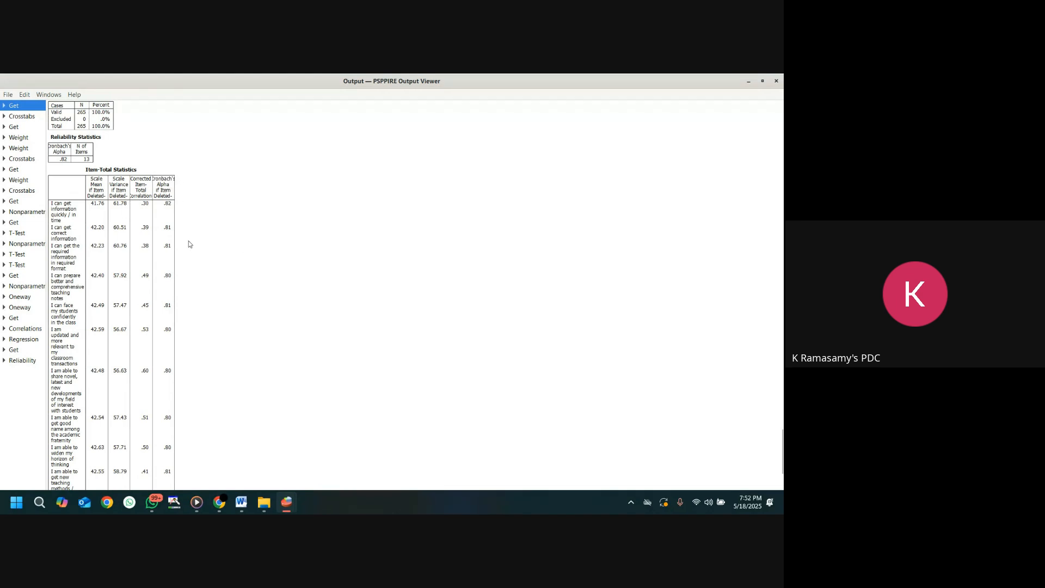
scroll(177, 283, down, 4)
scroll(172, 313, up, 6)
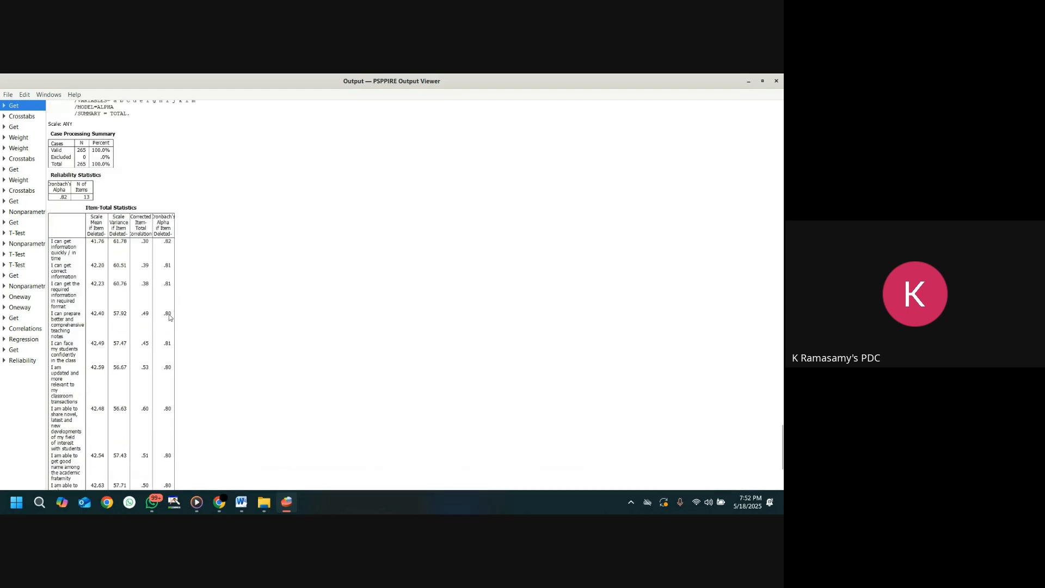
scroll(169, 313, up, 6)
scroll(169, 304, down, 4)
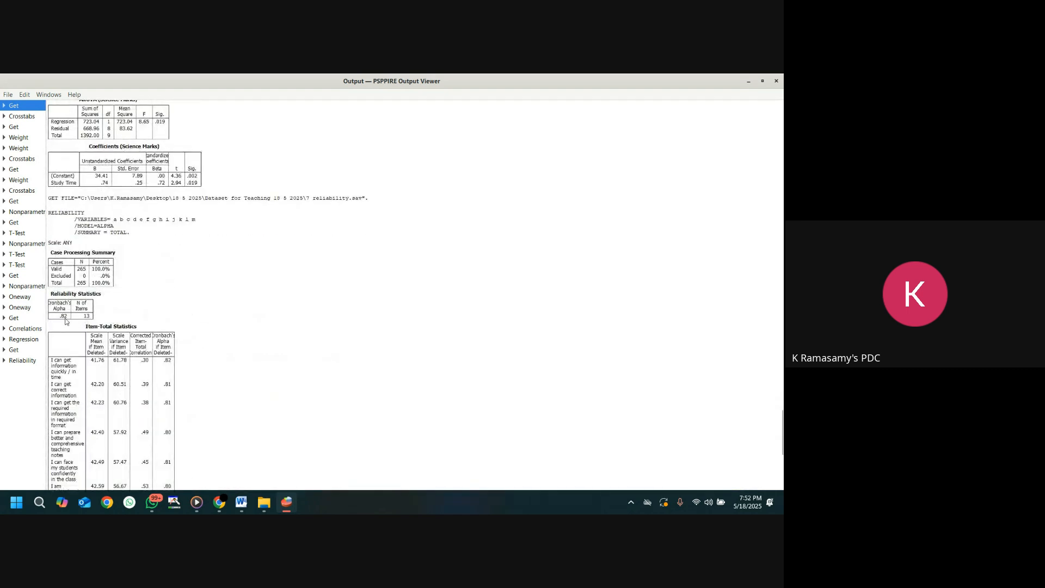
scroll(315, 329, down, 3)
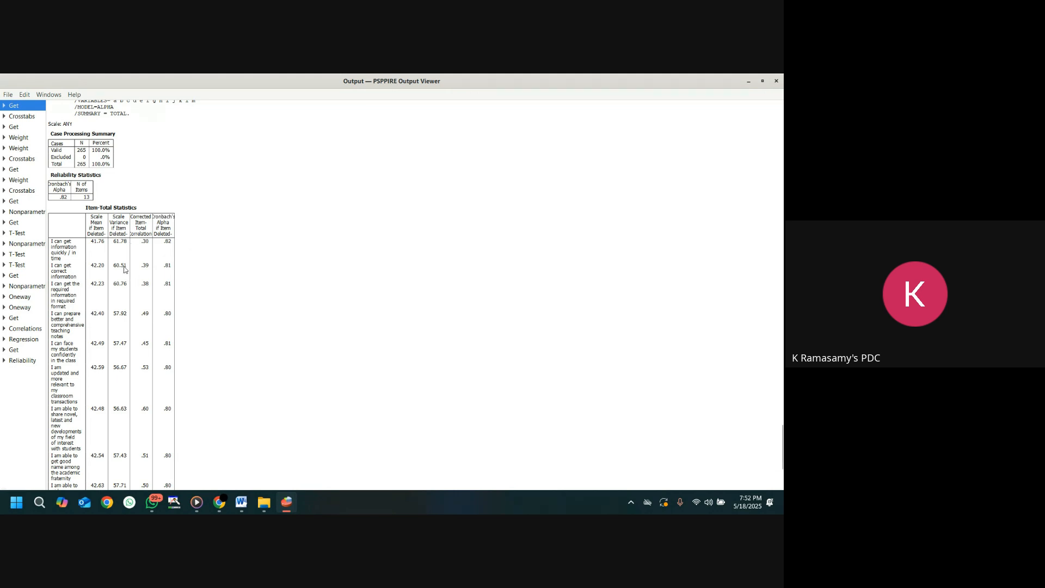
scroll(83, 266, down, 3)
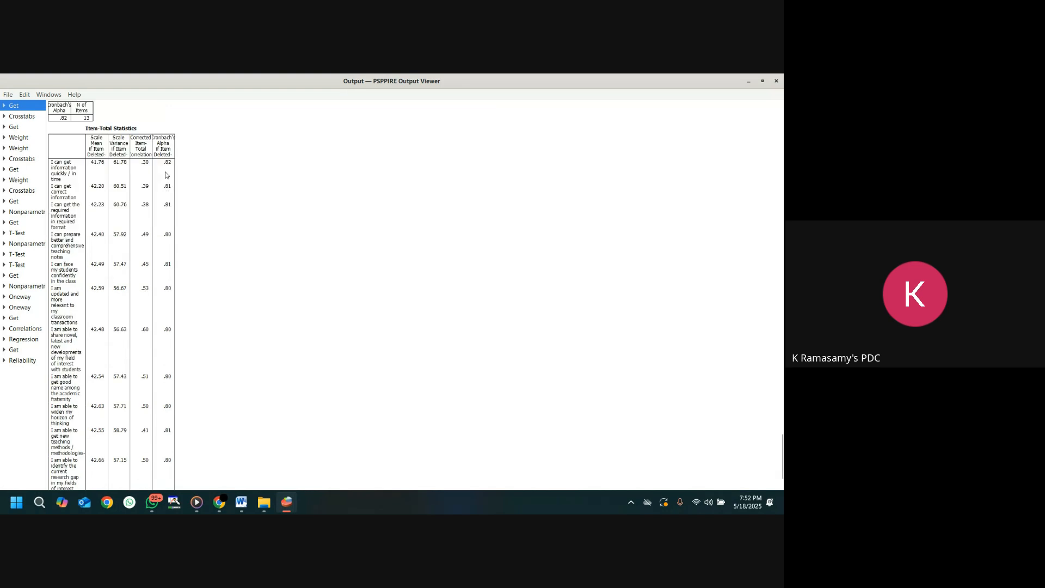
scroll(160, 297, down, 3)
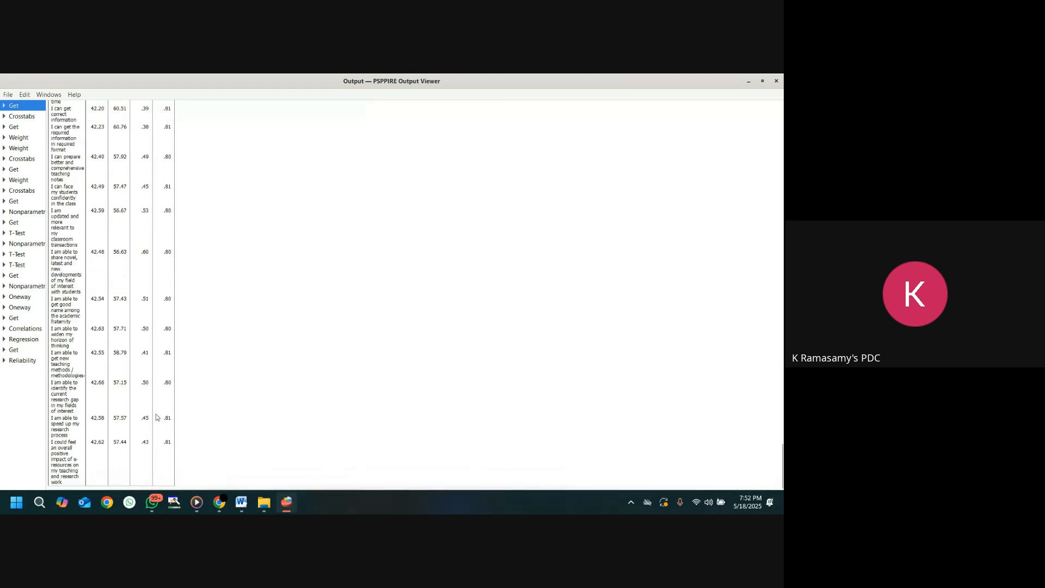
scroll(168, 329, up, 6)
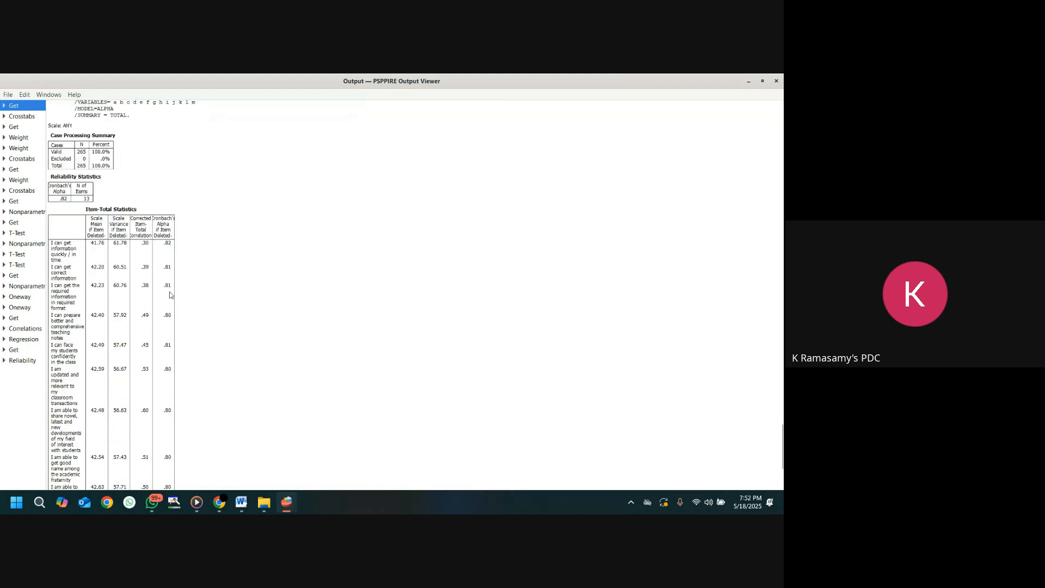
scroll(169, 294, down, 2)
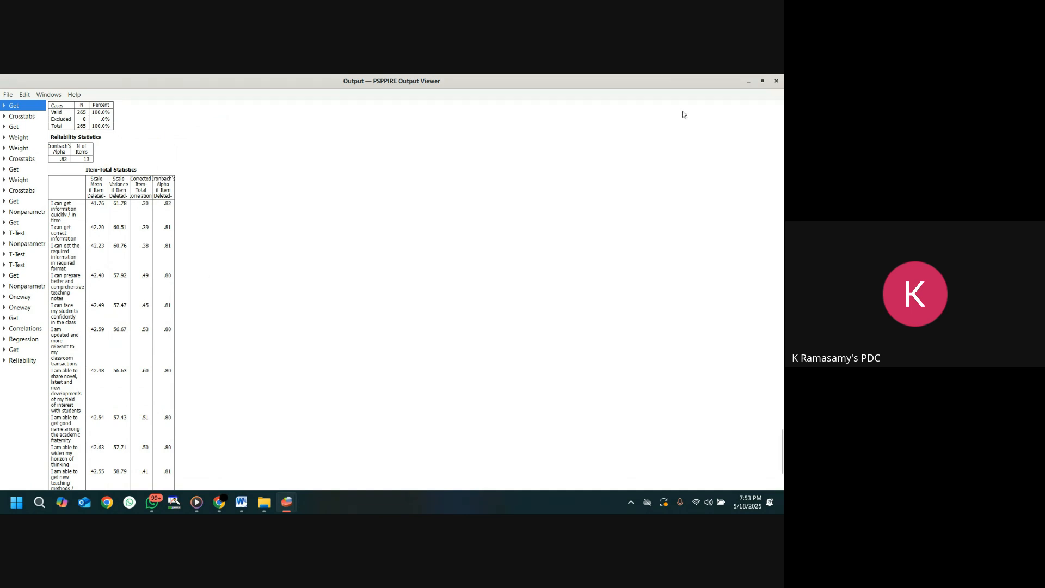
- Return to the Word exercise document and read the non-parametric tests in Exercise No. 25, through the Mann Whitney U and Kruskal Wallis sections
click(748, 82)
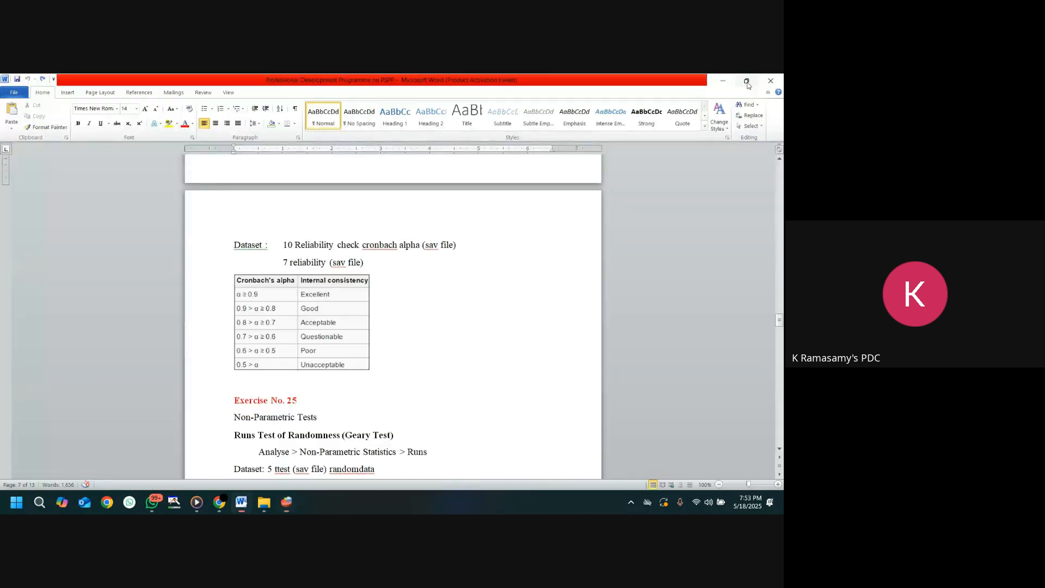
scroll(529, 298, down, 5)
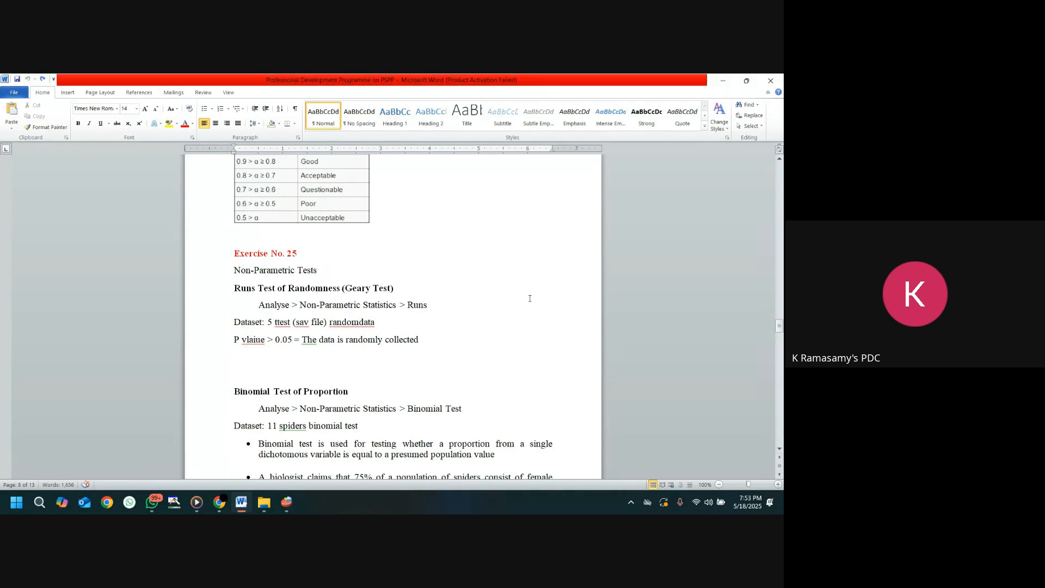
scroll(530, 298, down, 3)
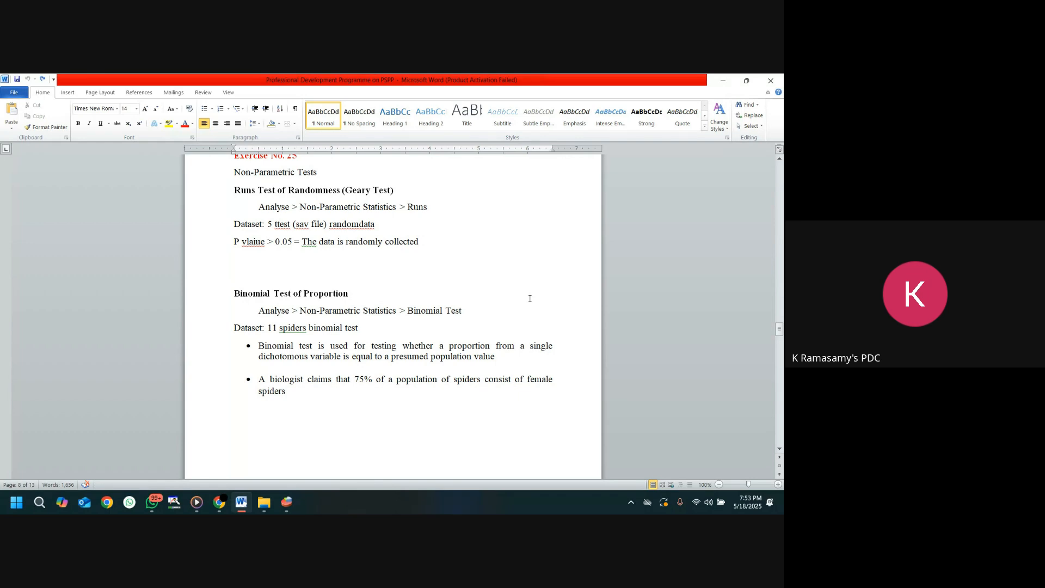
scroll(494, 278, down, 8)
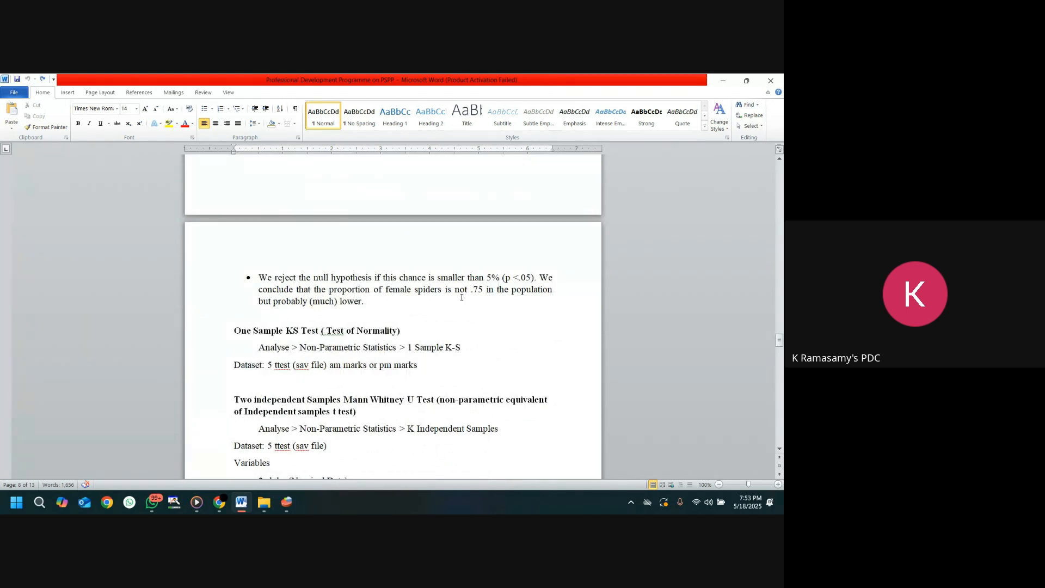
scroll(461, 297, down, 2)
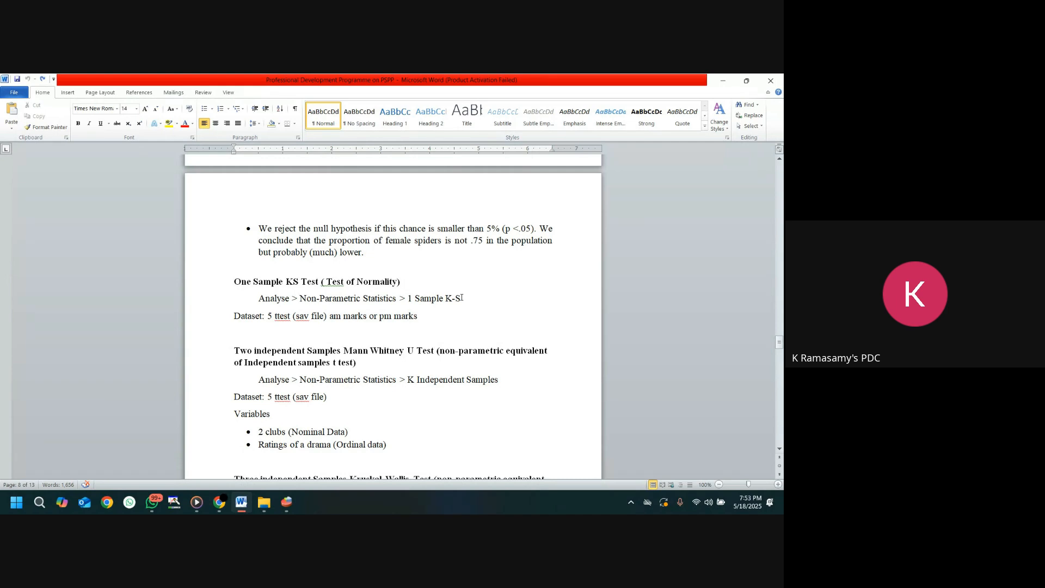
scroll(435, 333, down, 2)
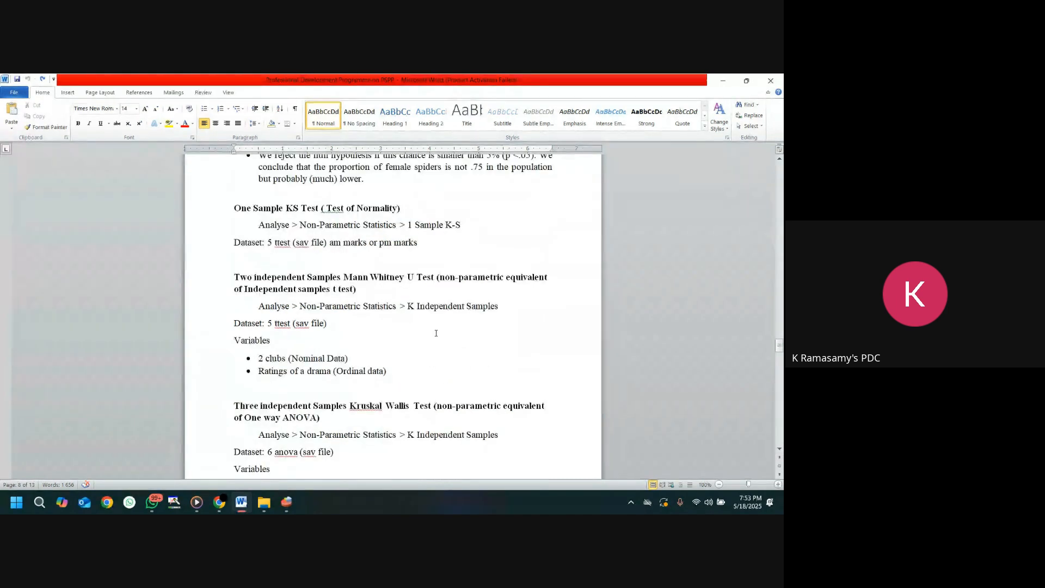
scroll(428, 303, down, 1)
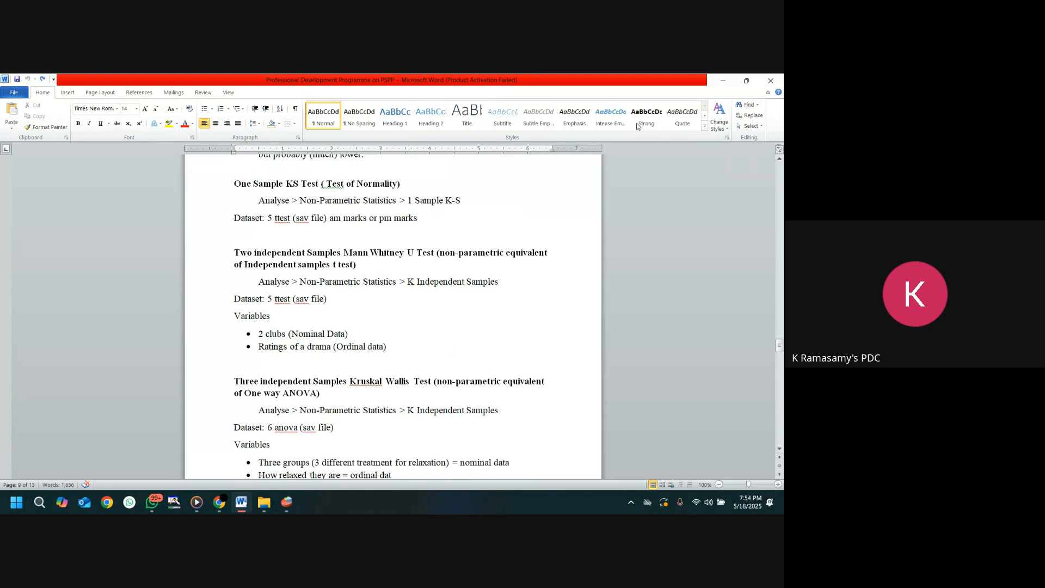
- Switch to the PSPPIRE data editor holding 7 reliability.sav and close that dataset without saving
click(725, 81)
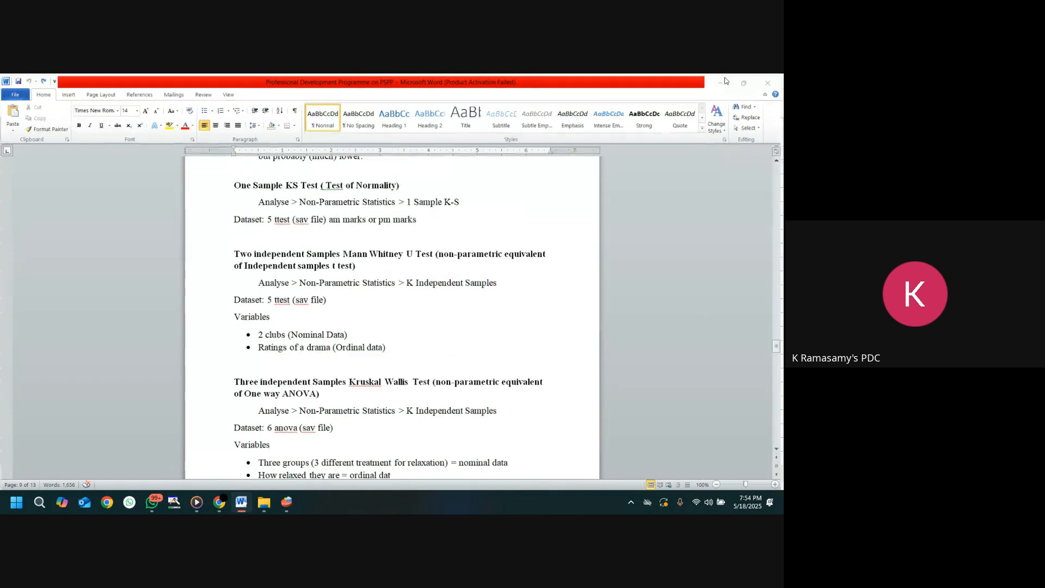
mouse_move(290, 506)
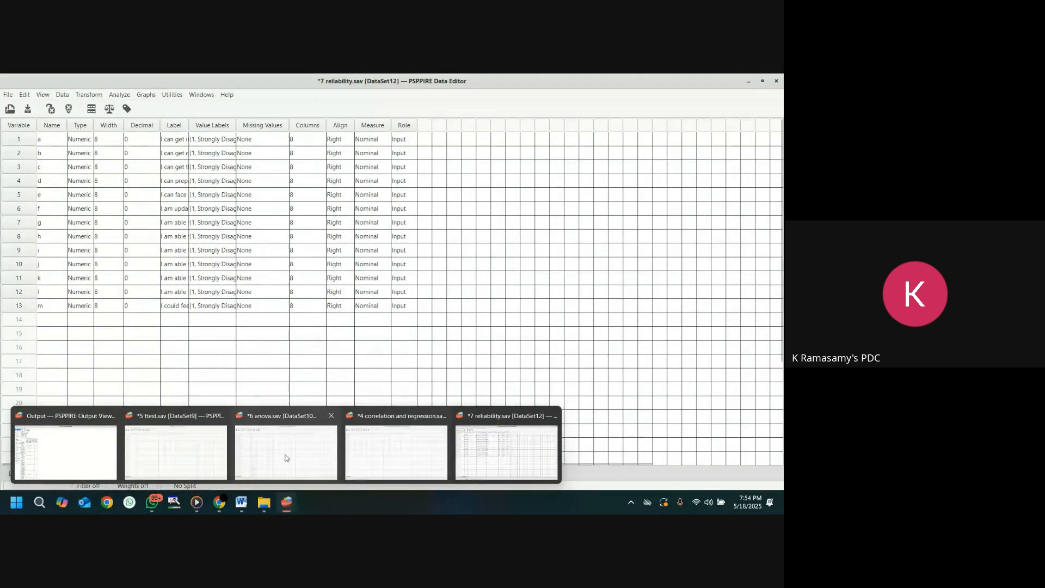
click(501, 444)
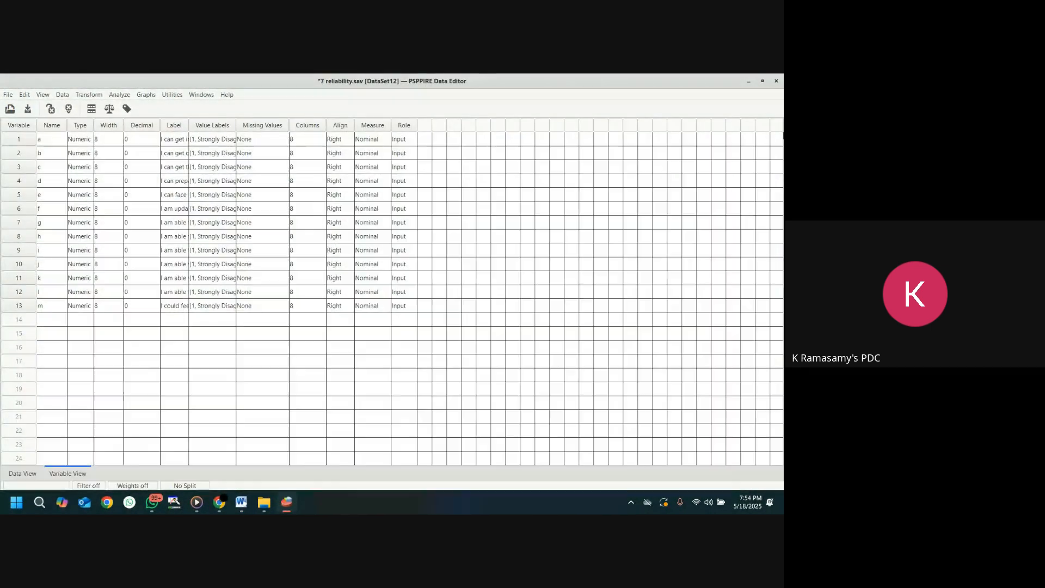
key(ctrl+w)
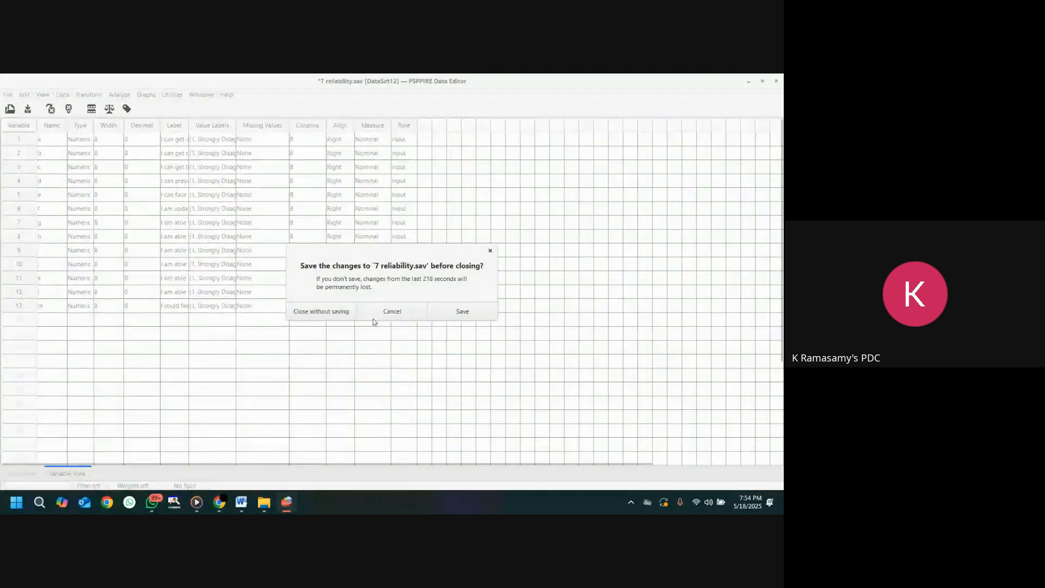
click(315, 313)
- Bring up the dataset 4 correlation and regression.sav and close it without saving the changes
mouse_move(287, 510)
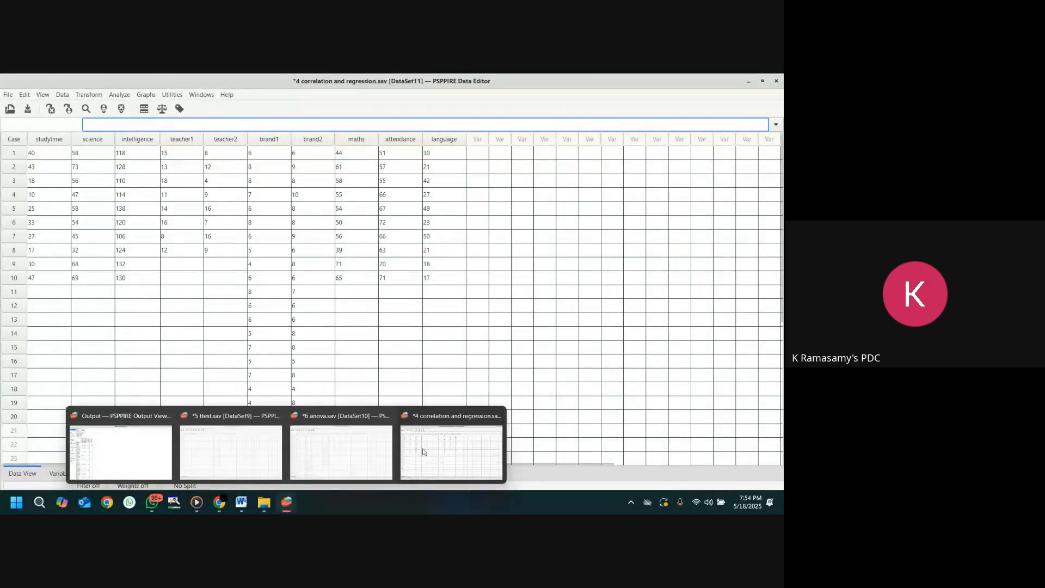
click(447, 442)
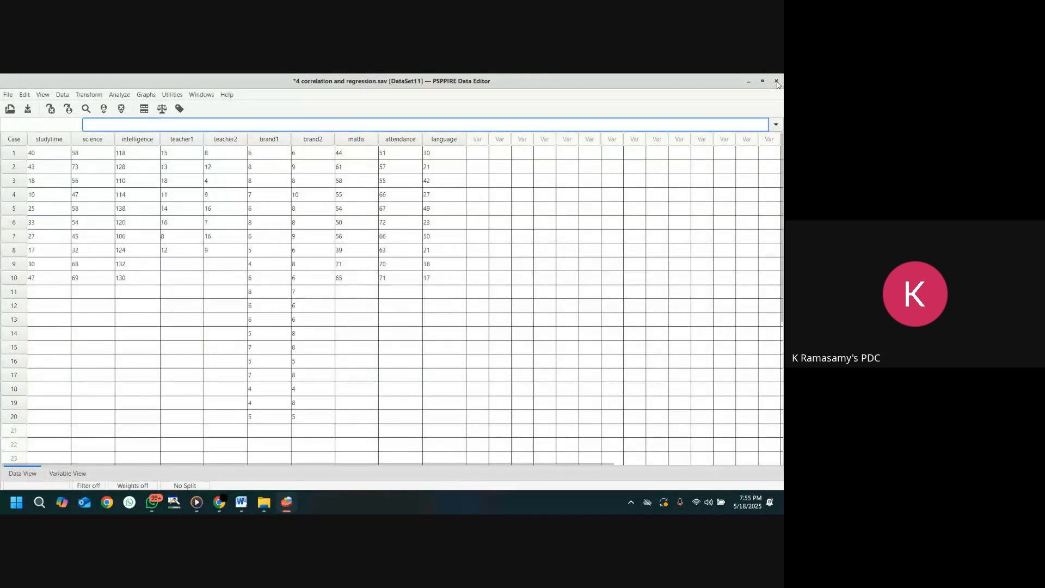
click(776, 80)
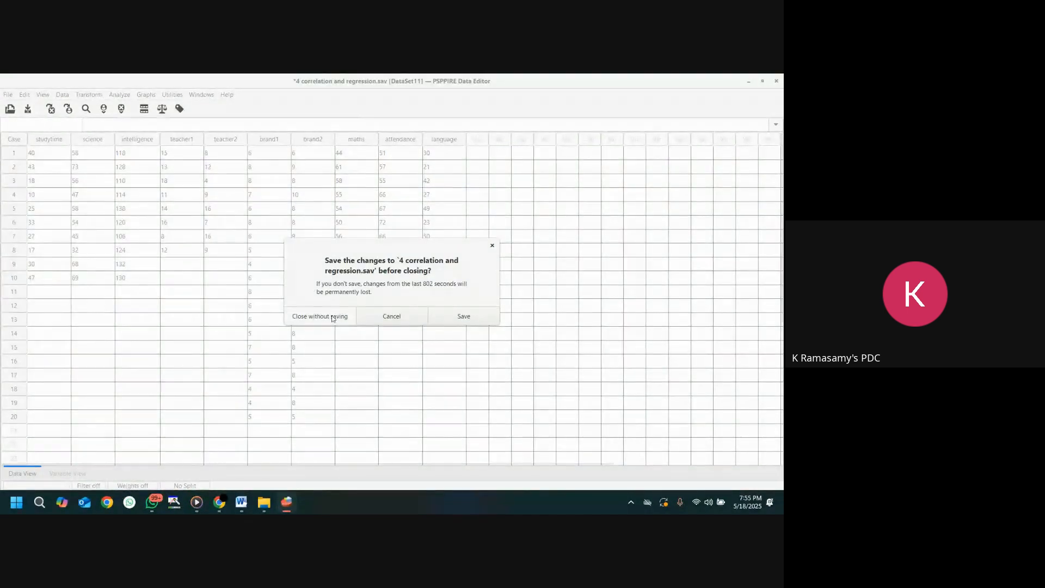
click(331, 315)
- Switch to the dataset 5 ttest.sav, display its value labels and widen the club column to fit the full club names
mouse_move(288, 510)
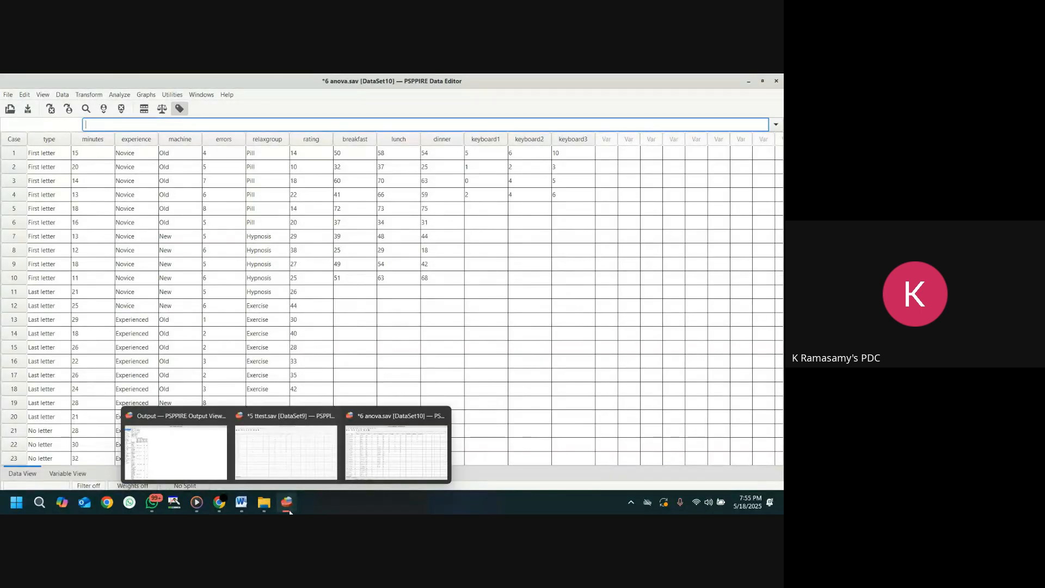
click(283, 454)
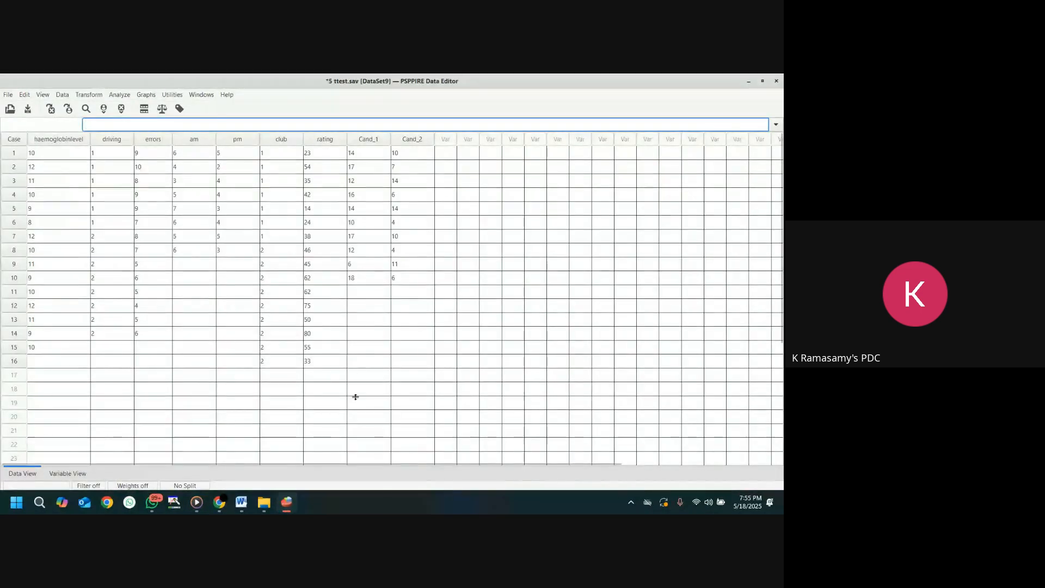
click(180, 109)
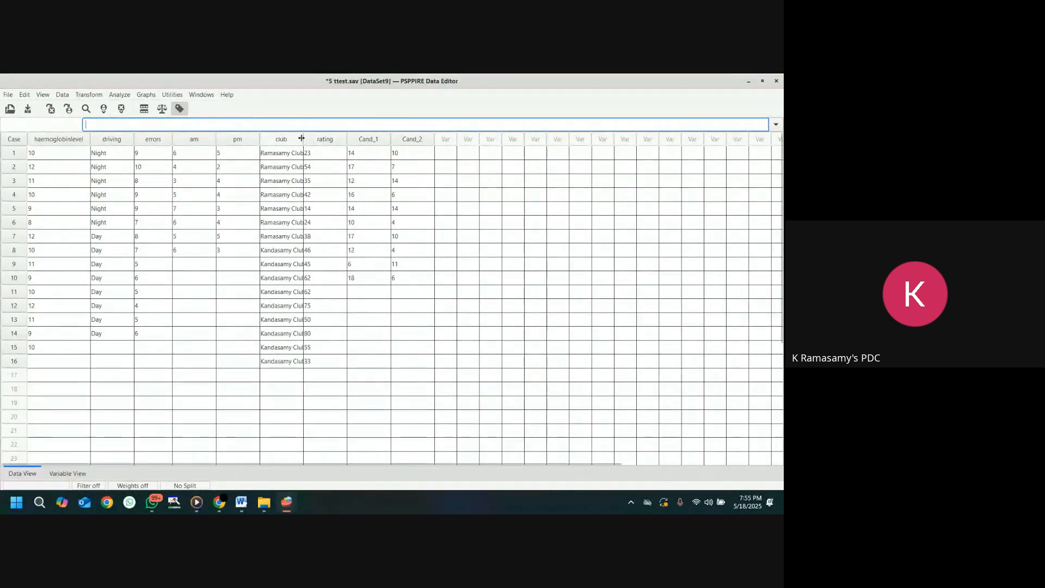
drag(302, 140, 361, 139)
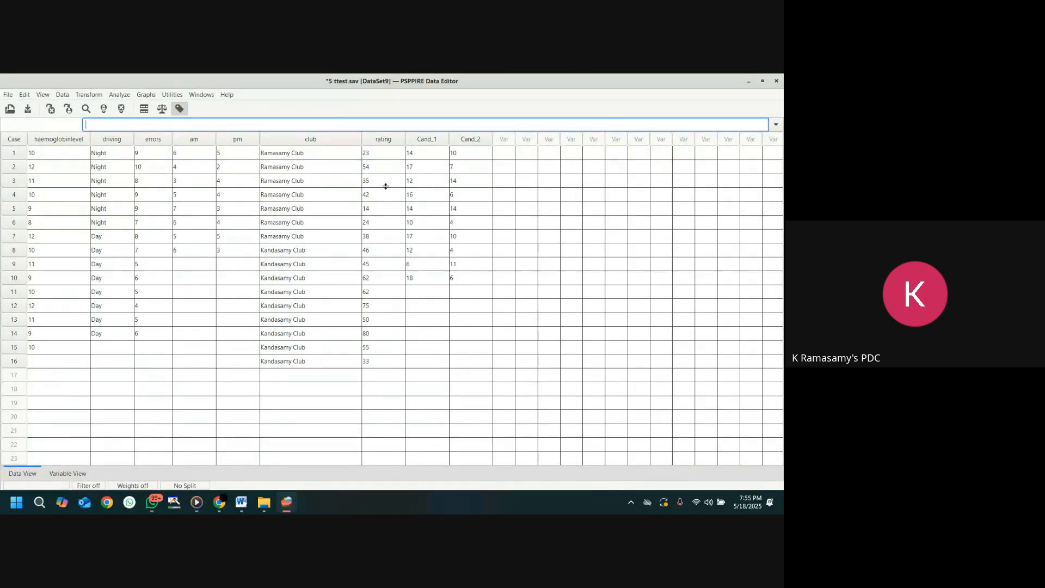
- Start a non-parametric K Independent Samples test with Rating 0-100 as the test variable and Club as the grouping variable
click(120, 96)
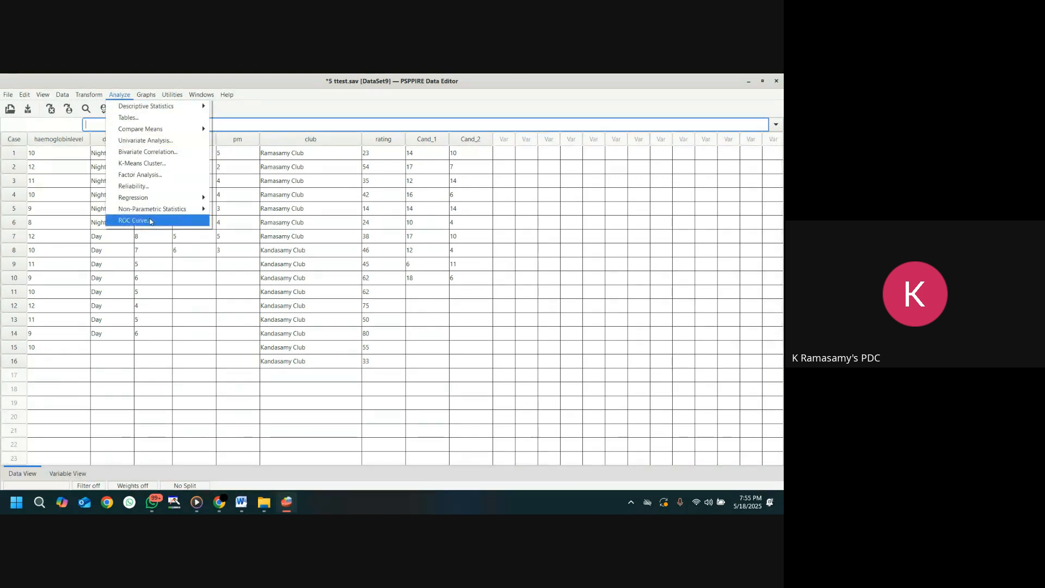
mouse_move(153, 213)
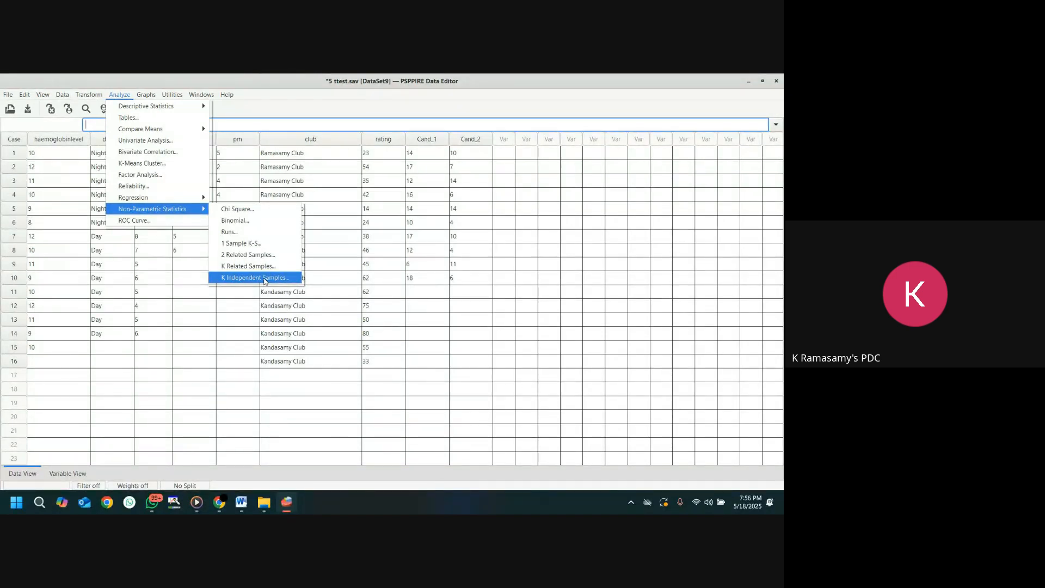
click(265, 279)
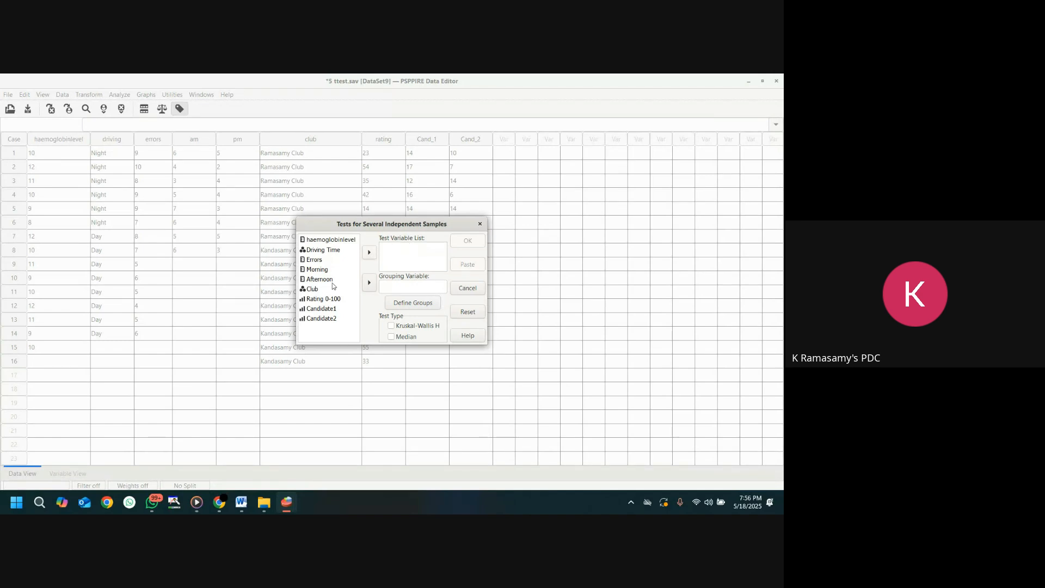
click(323, 301)
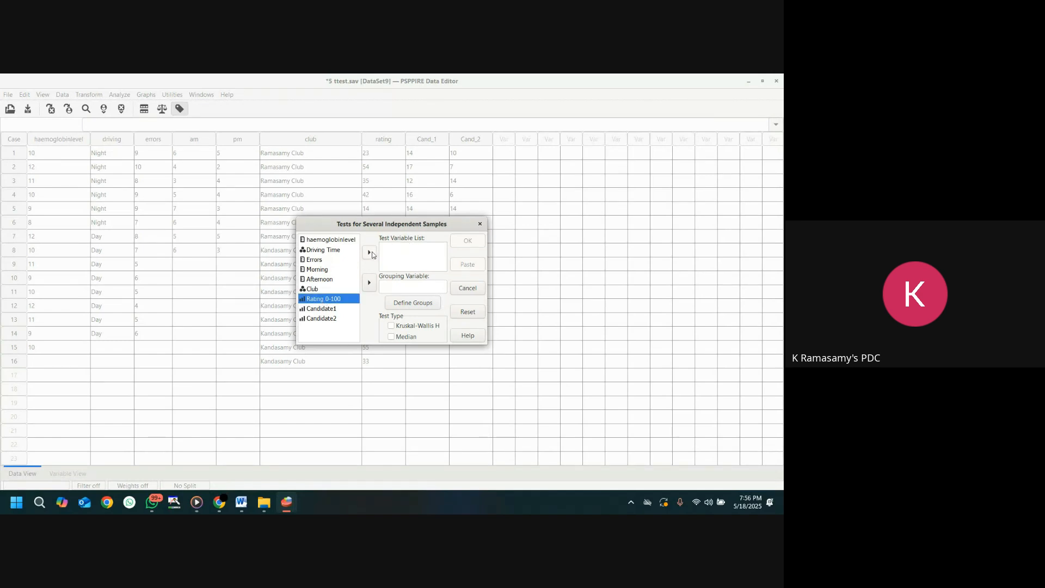
click(370, 252)
click(313, 289)
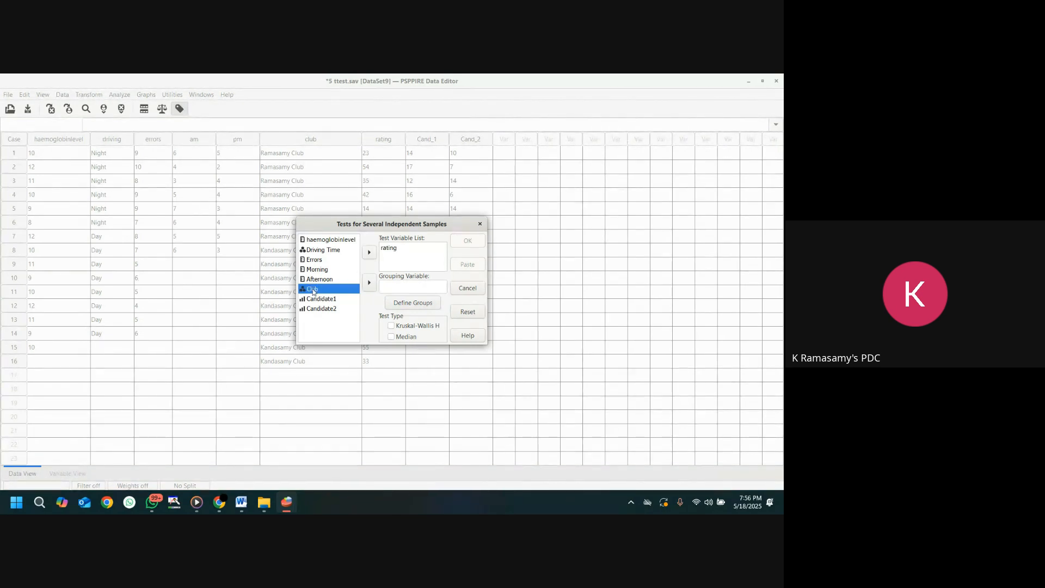
click(370, 282)
- Define the club groups from lower limit 1 to upper limit 2 and run the Kruskal-Wallis H test on rating
click(413, 303)
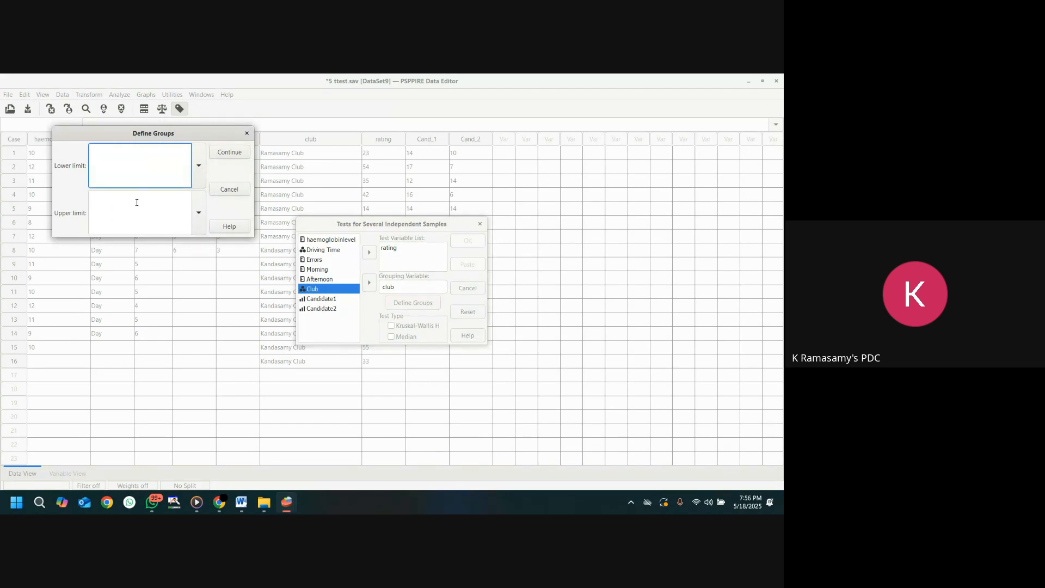
text(1)
click(132, 221)
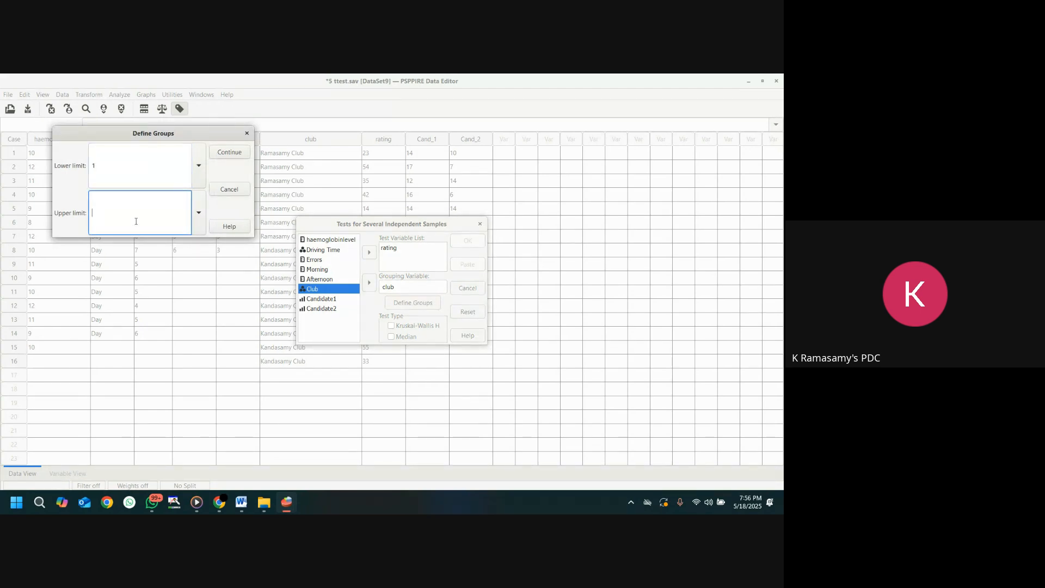
text(2)
click(228, 154)
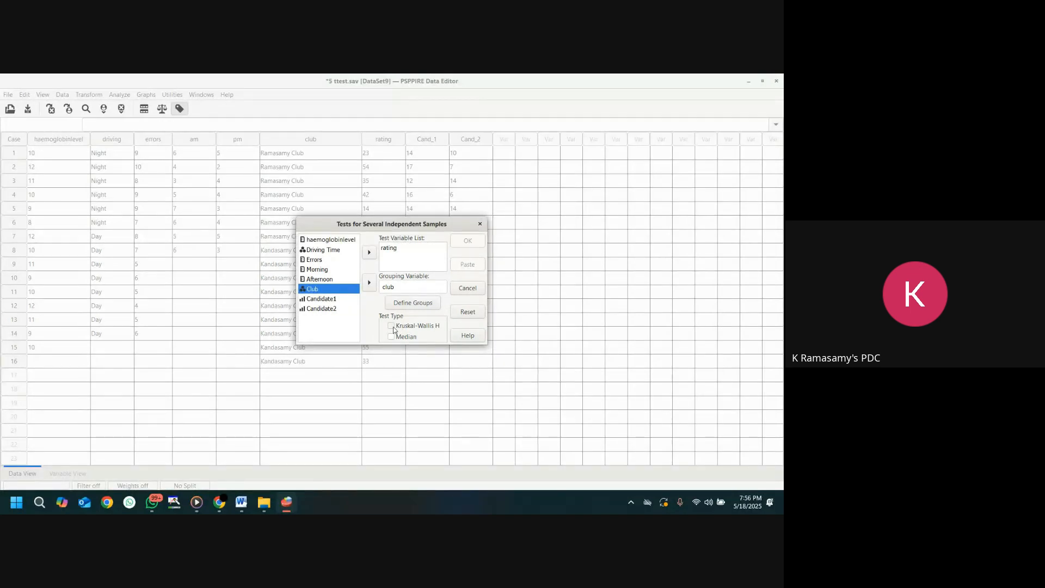
click(391, 326)
click(477, 243)
- Examine the ranks and test statistics of rating by club in the output, then return to the data
mouse_move(297, 507)
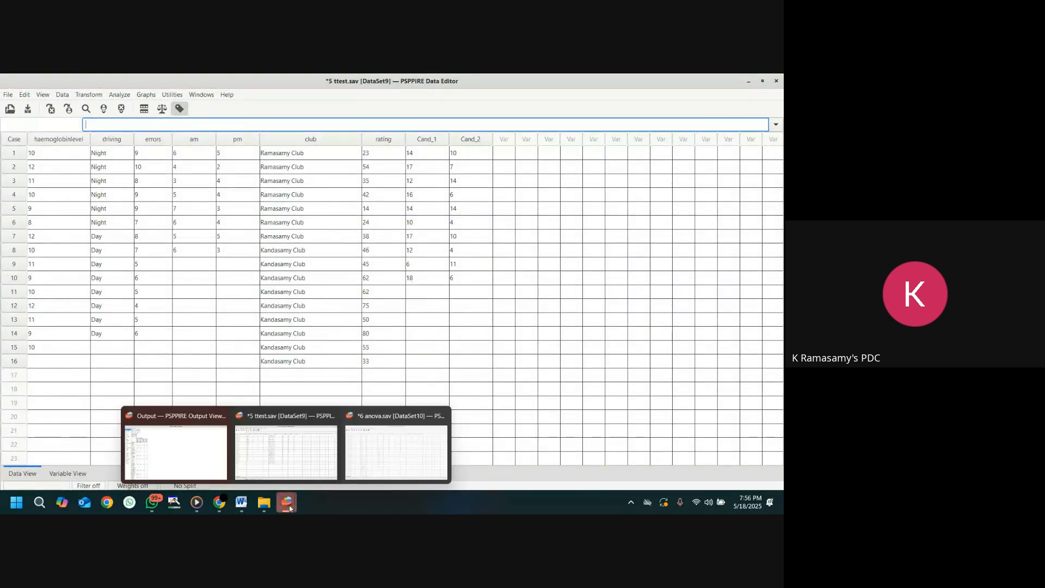
click(191, 458)
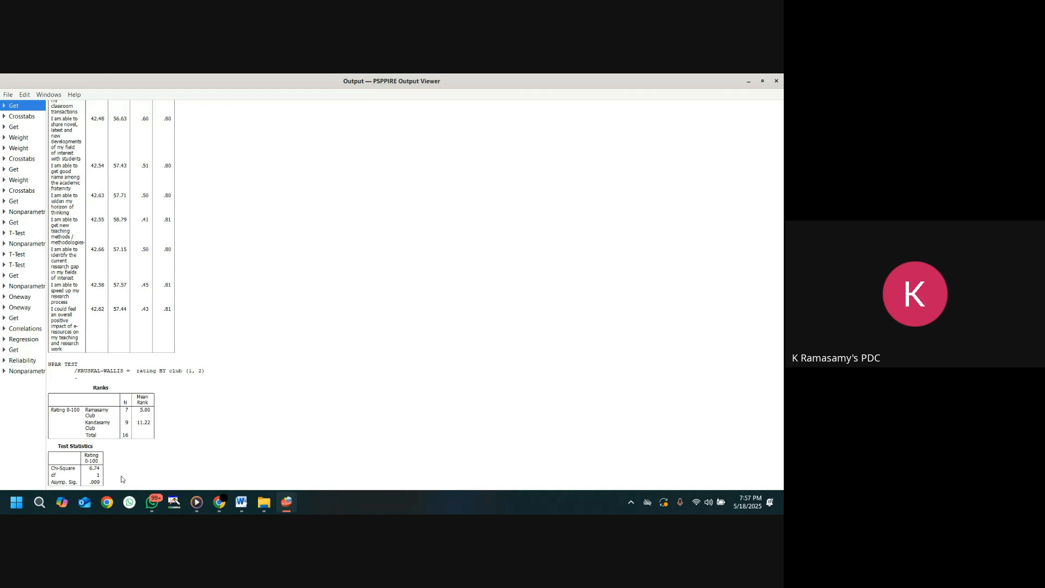
click(748, 82)
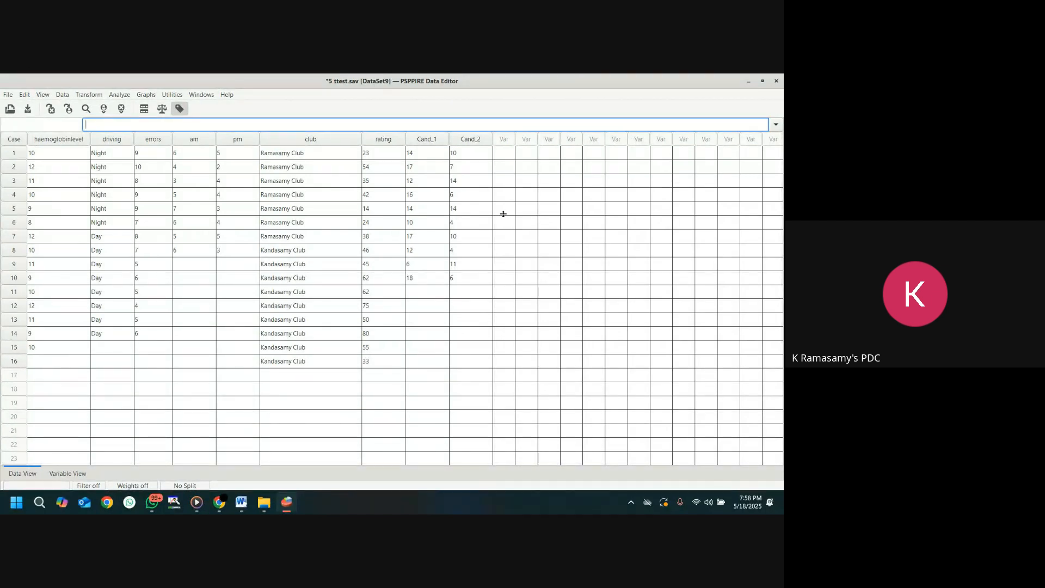
- Run a non-parametric 2 Related Samples test with the Wilcoxon option on the pair Candidate1 and Candidate2
click(120, 95)
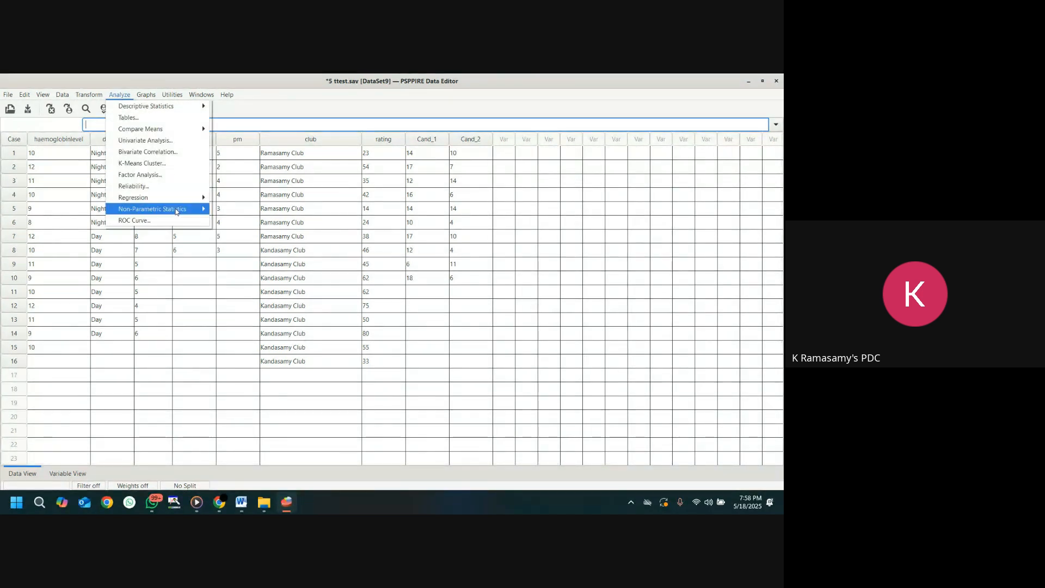
mouse_move(176, 212)
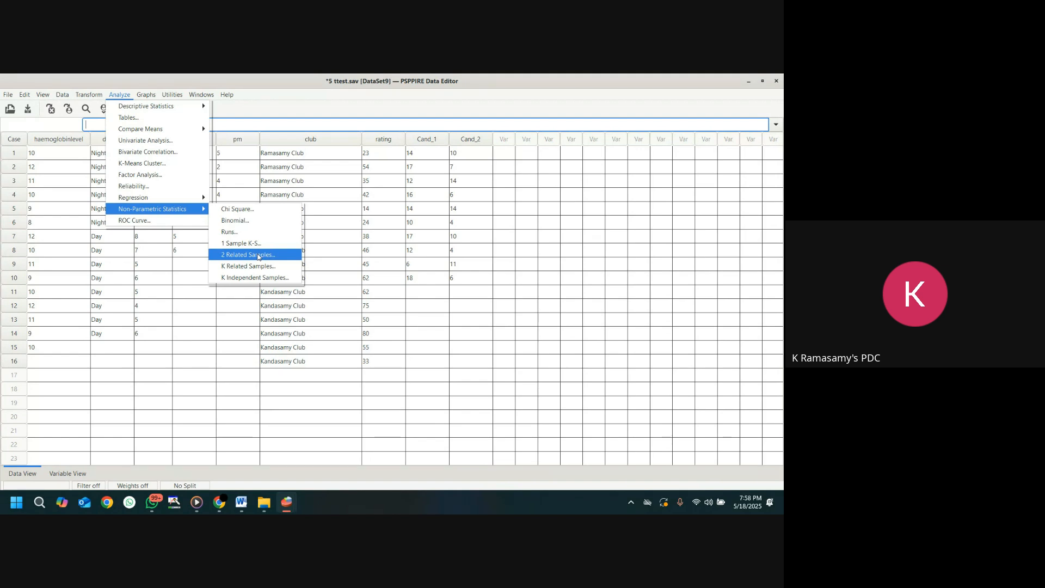
click(258, 257)
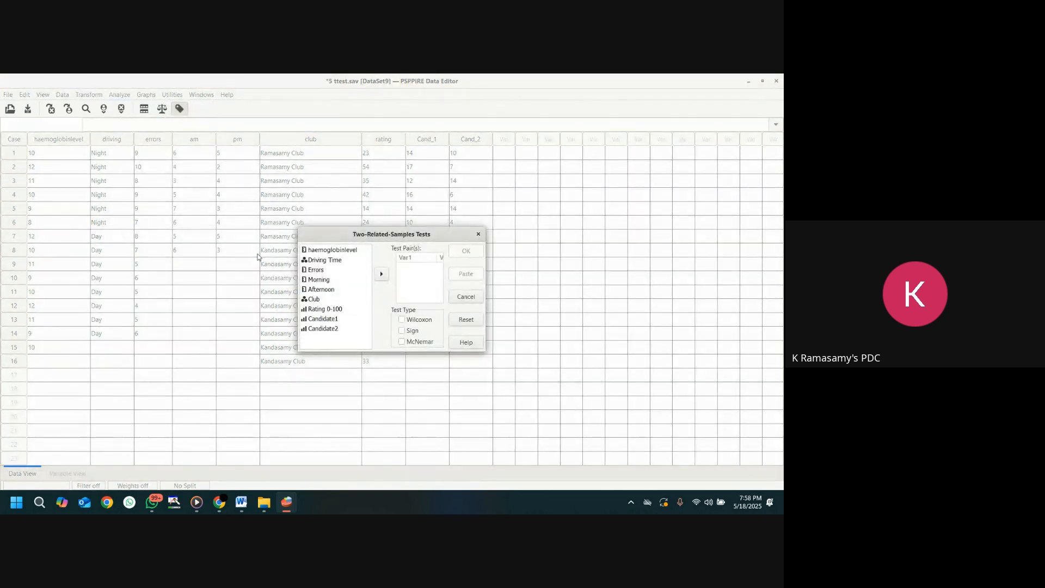
click(325, 321)
click(382, 275)
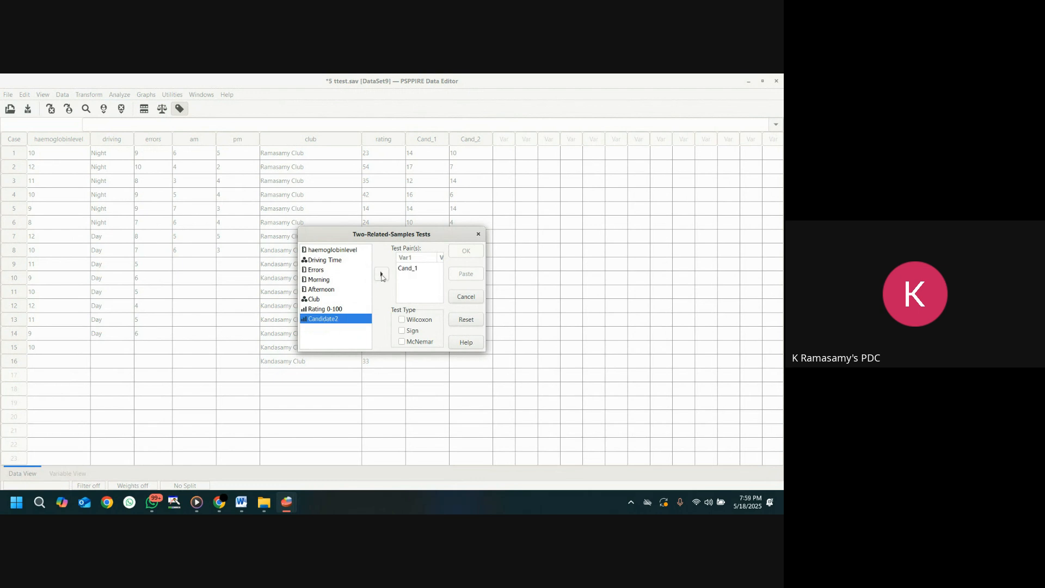
click(382, 275)
click(403, 320)
click(471, 251)
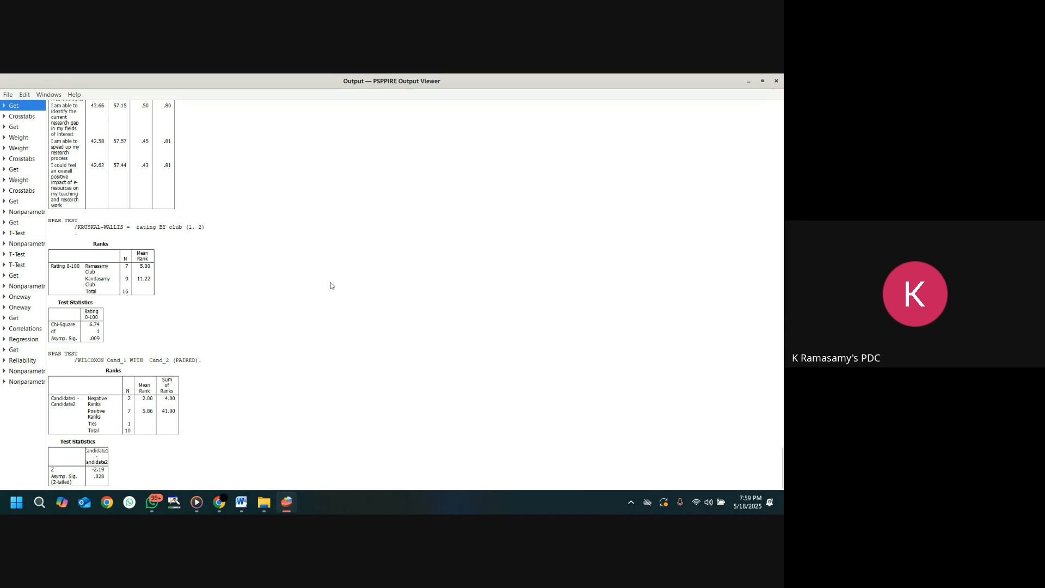
- Switch to the dataset 6 anova.sav and run the Kruskal-Wallis H test of rating grouped by relaxgroup
click(749, 81)
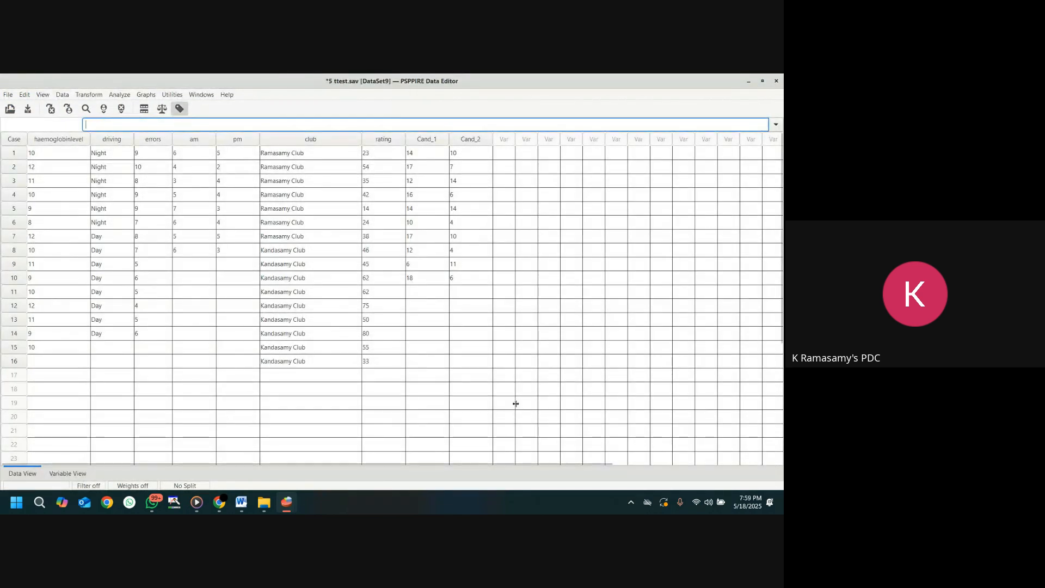
mouse_move(288, 503)
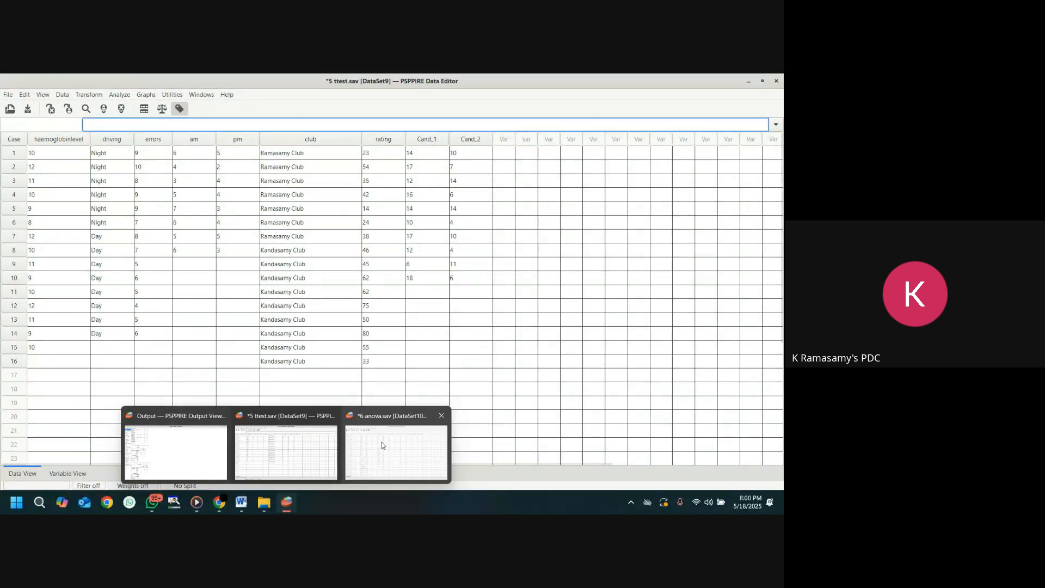
click(402, 444)
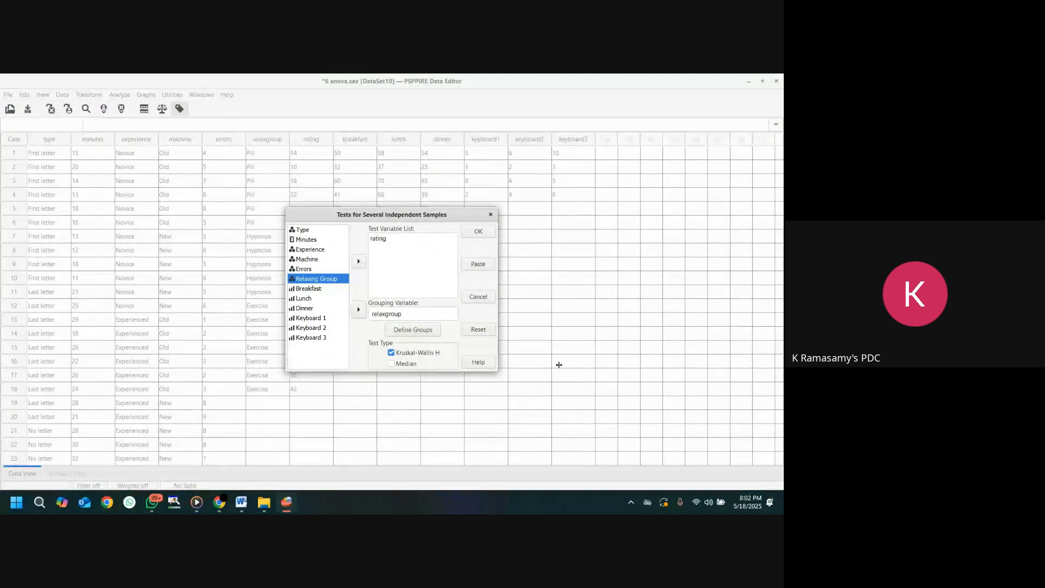
click(482, 232)
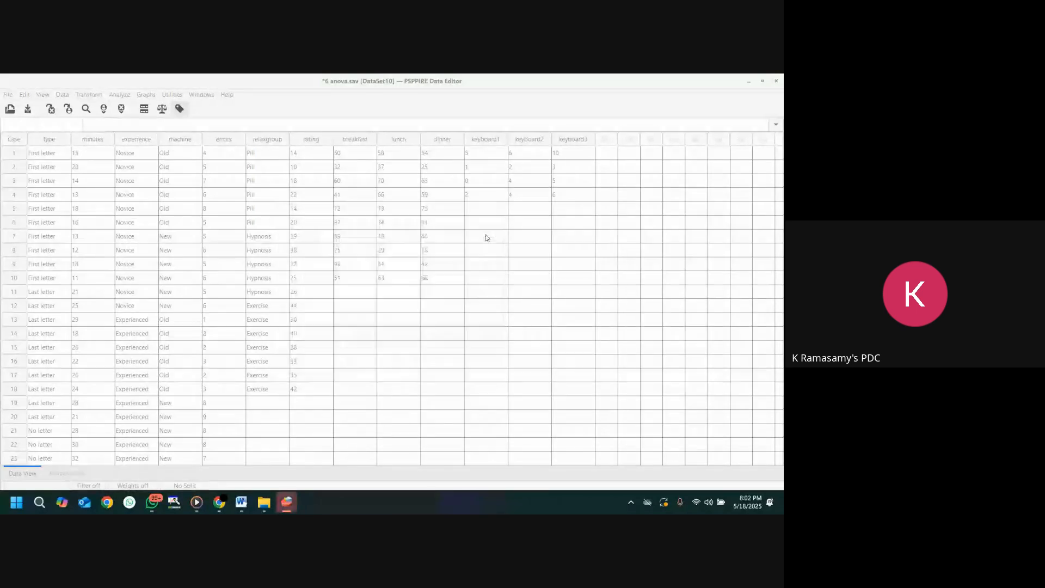
- Examine the Kruskal-Wallis ranks and test statistics of rating by relaxgroup in the output, dismissing the notification
mouse_move(287, 501)
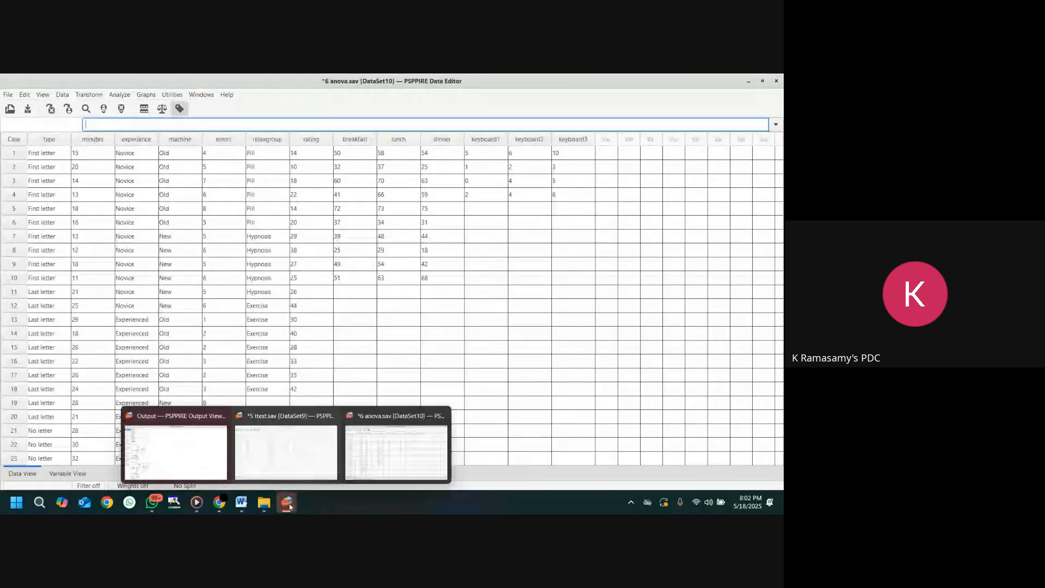
click(210, 462)
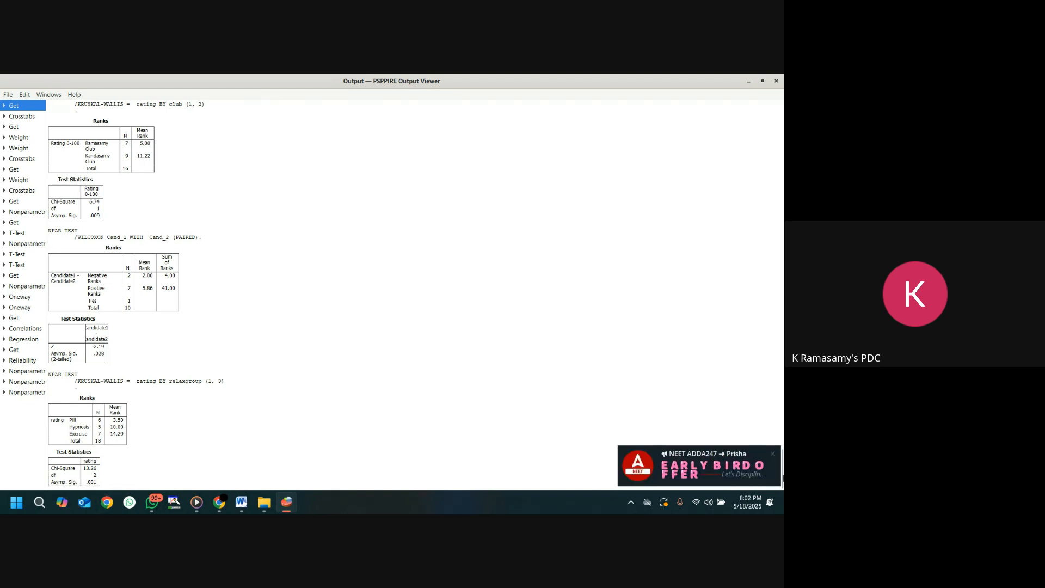
click(772, 453)
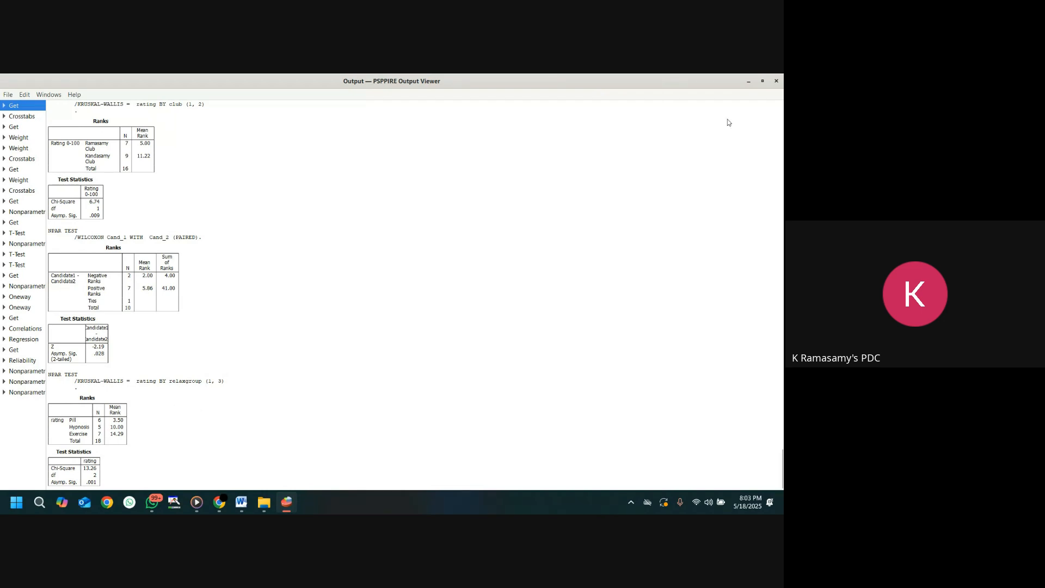
click(749, 81)
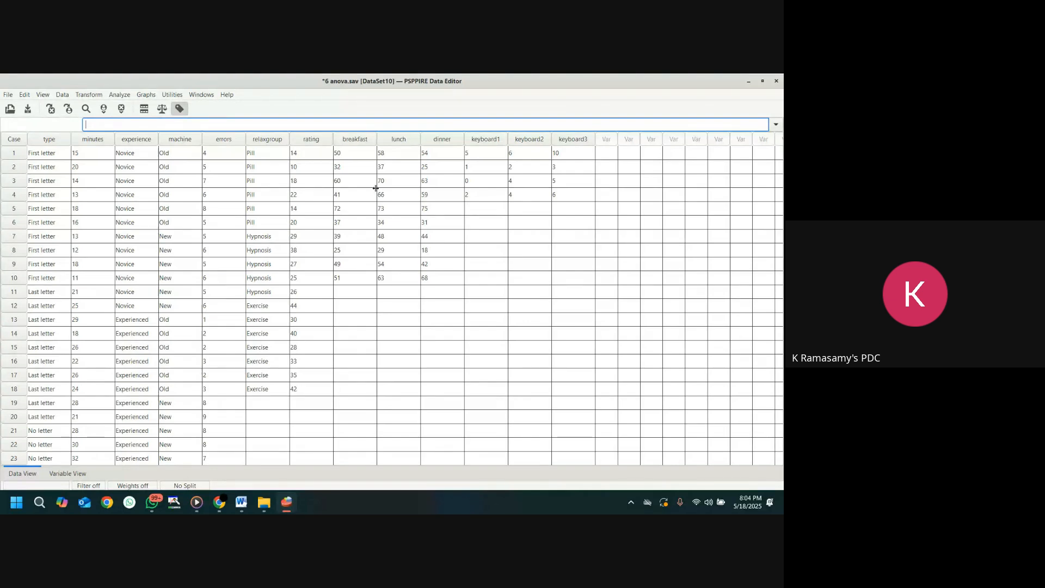
- Run a non-parametric K Related Samples test with the Friedman option on Breakfast, Lunch and Dinner
click(120, 95)
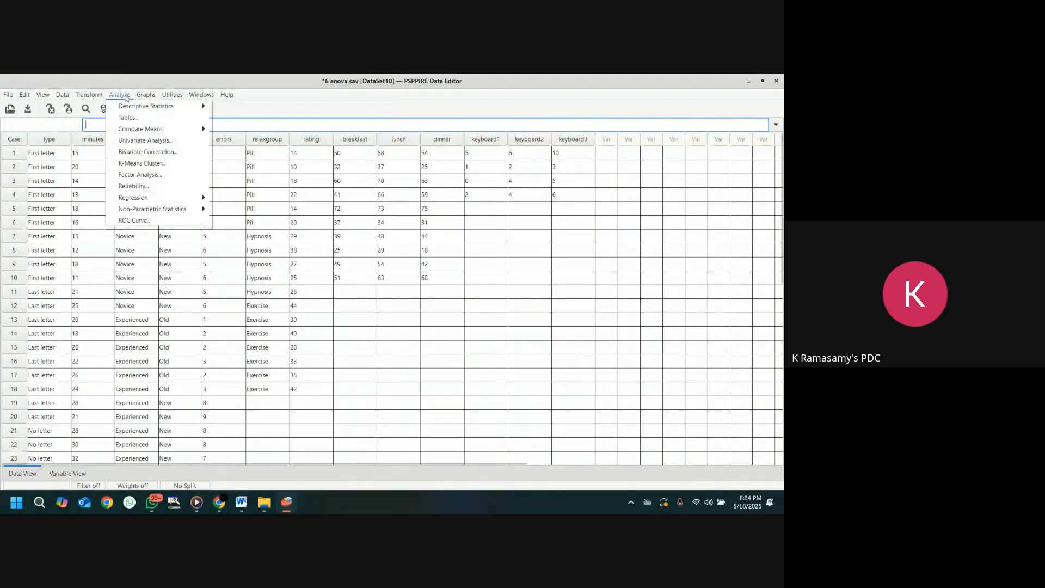
mouse_move(157, 211)
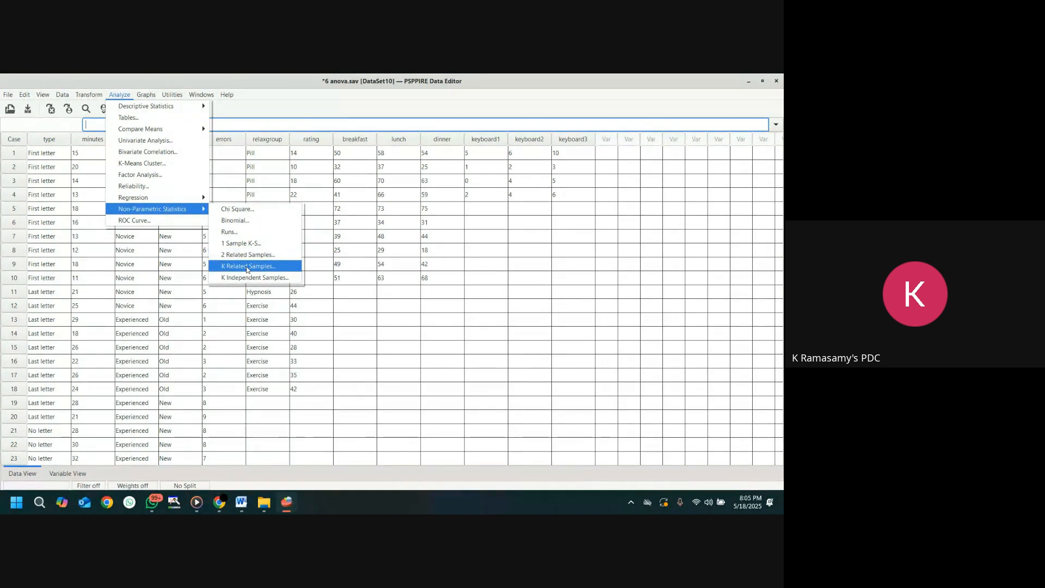
click(248, 266)
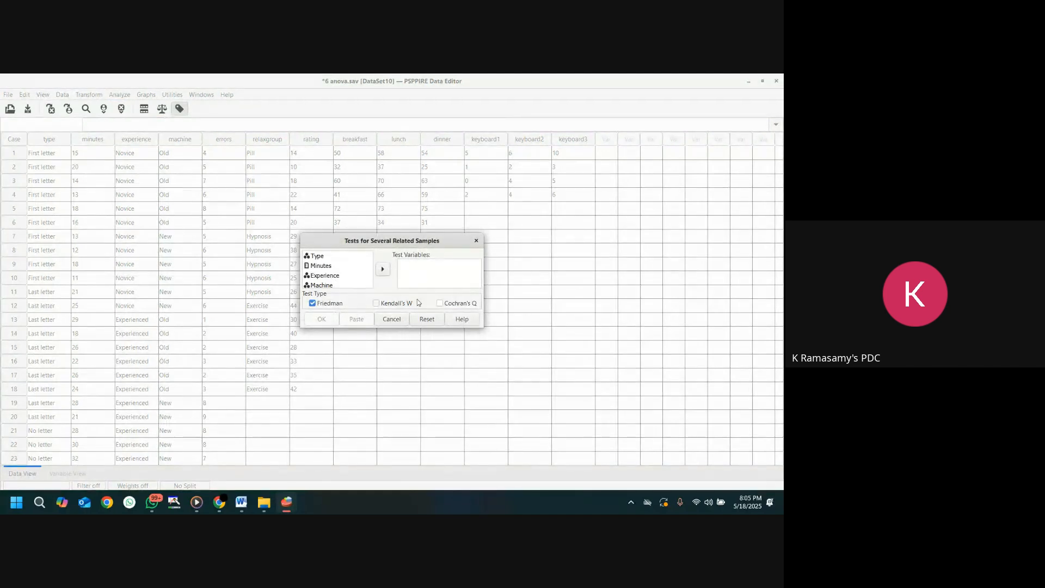
scroll(353, 280, down, 1)
scroll(353, 280, down, 3)
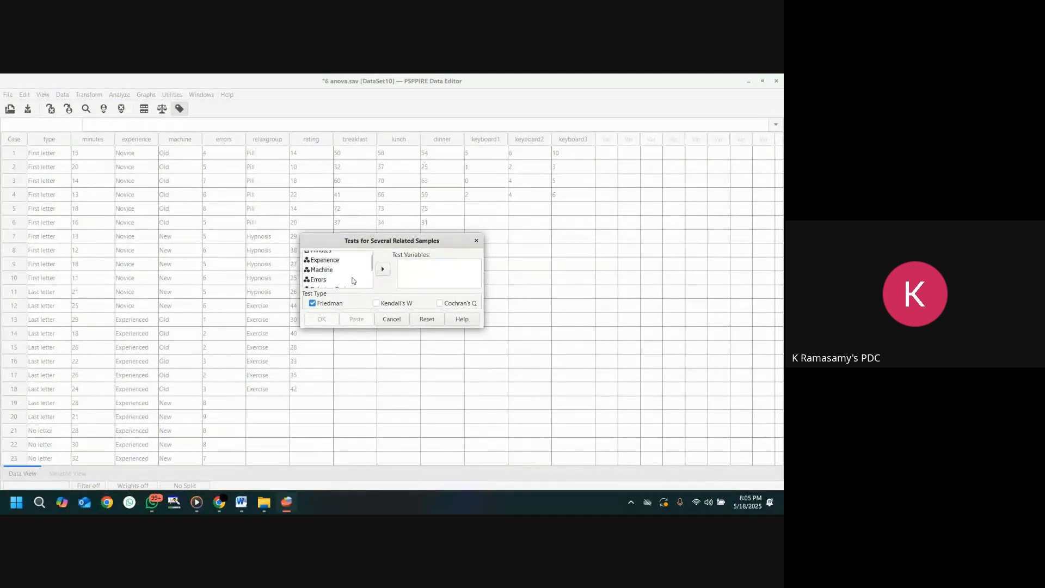
scroll(353, 280, down, 2)
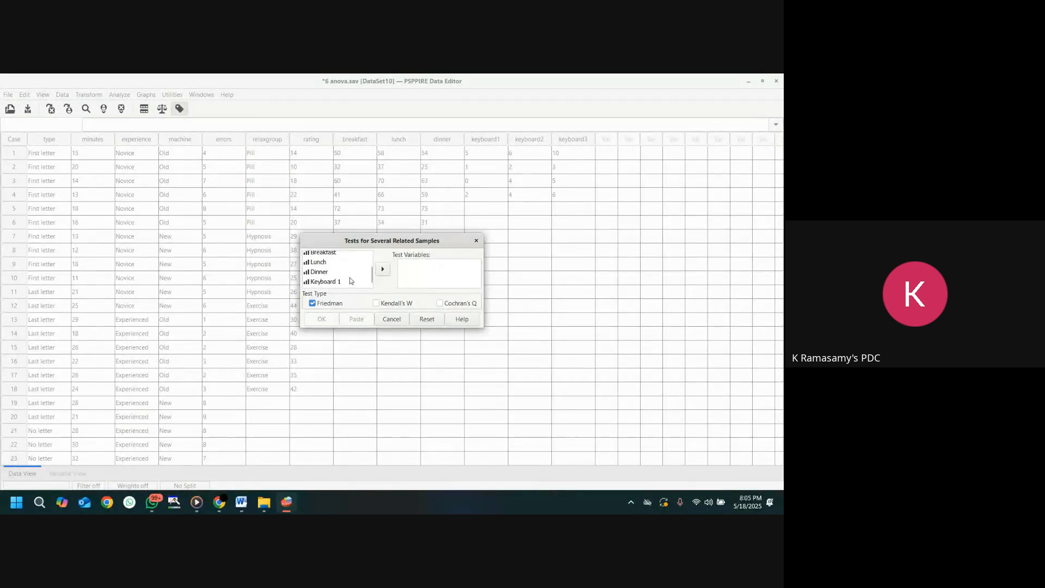
scroll(336, 275, up, 1)
click(328, 261)
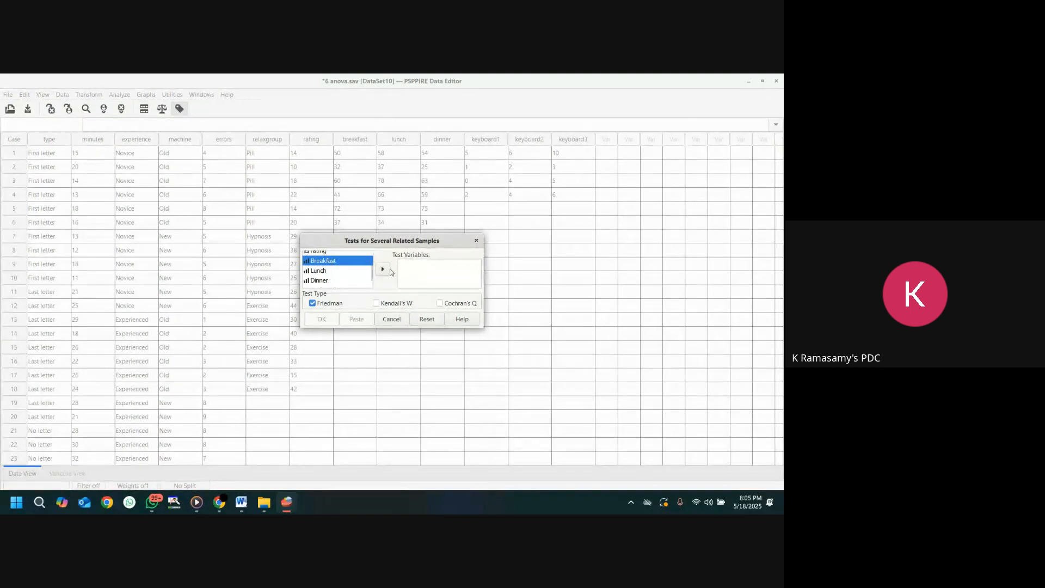
click(382, 269)
click(383, 271)
click(384, 272)
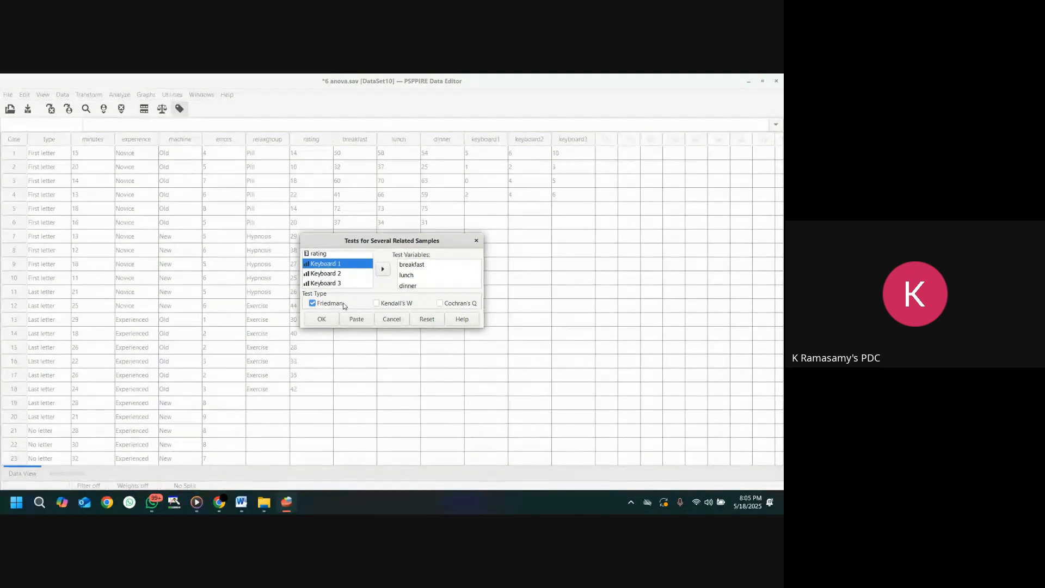
click(324, 320)
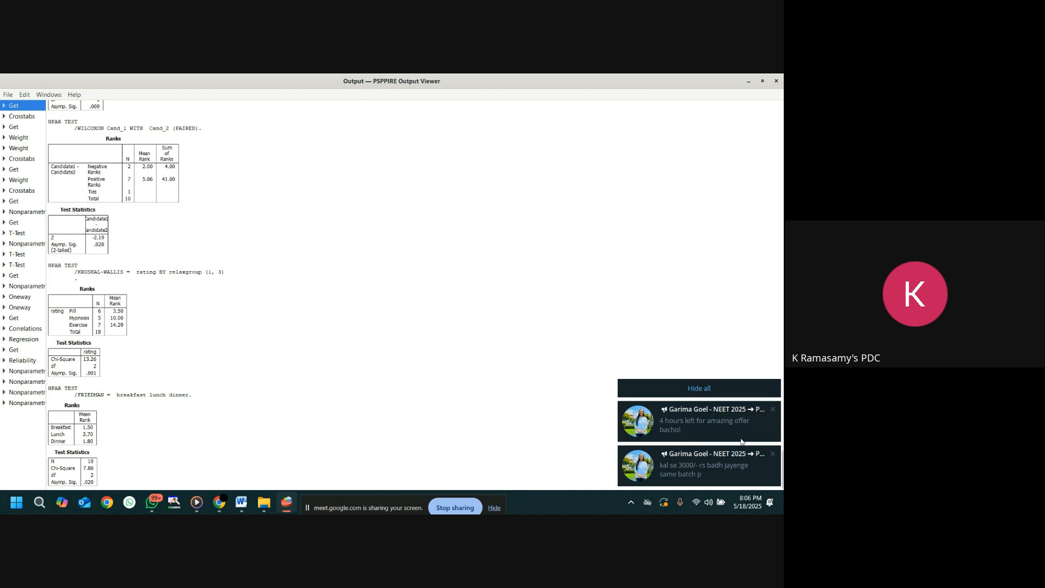
- Leave the output, switch to the Word handout and review the non-parametric test exercises and their datasets
click(698, 389)
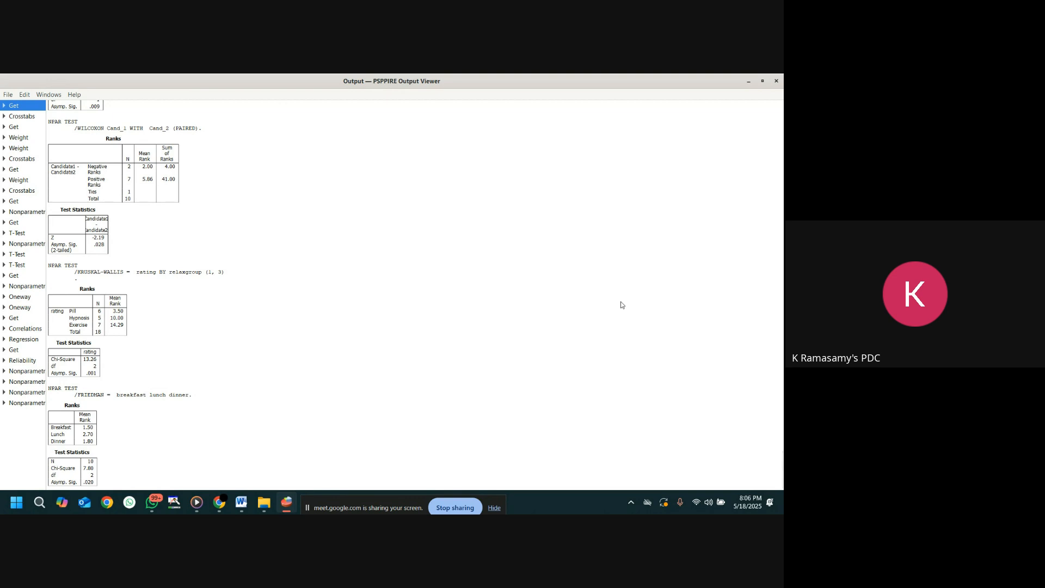
click(748, 81)
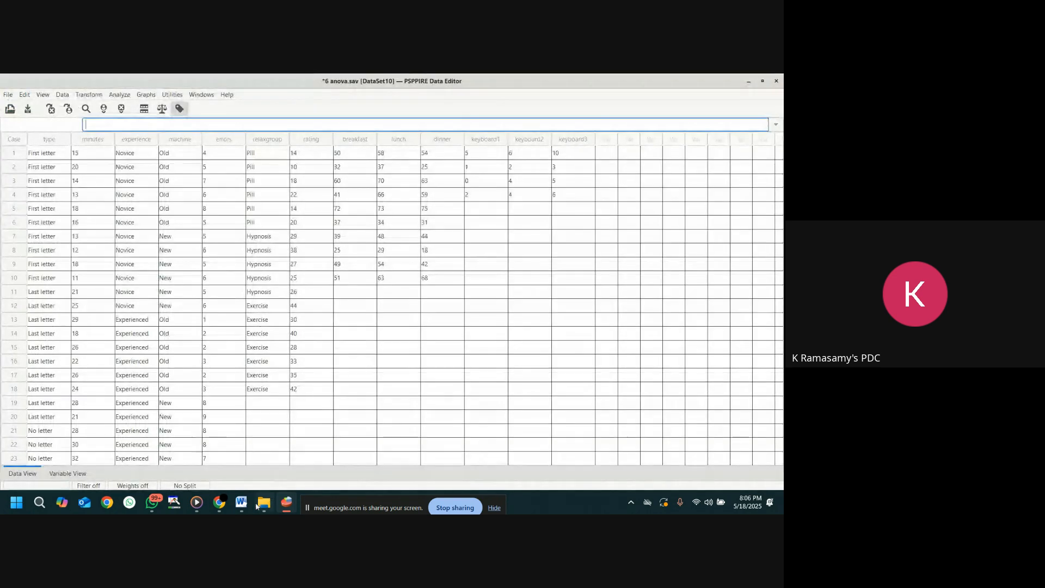
click(242, 504)
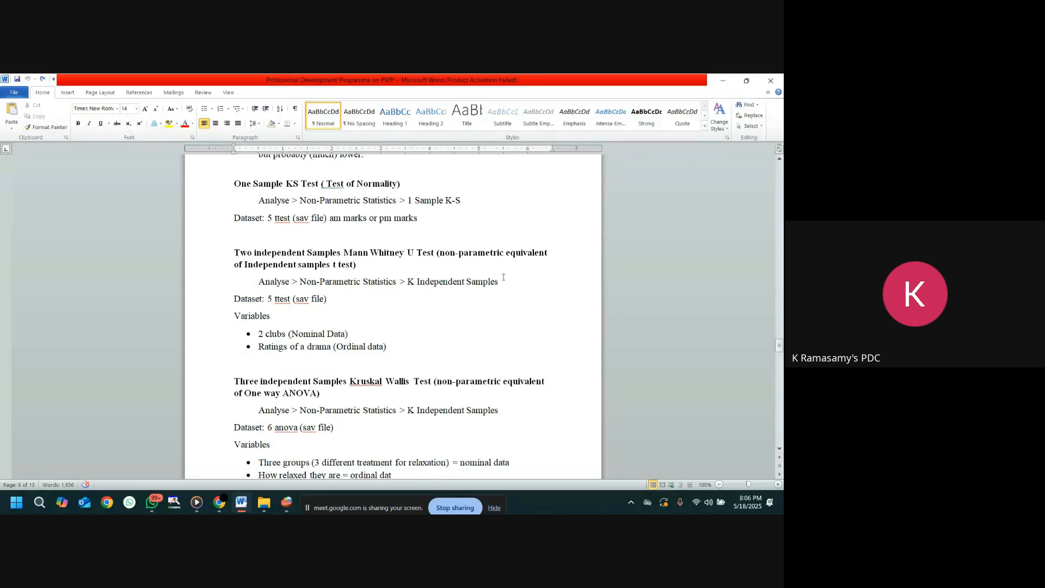
scroll(519, 274, down, 3)
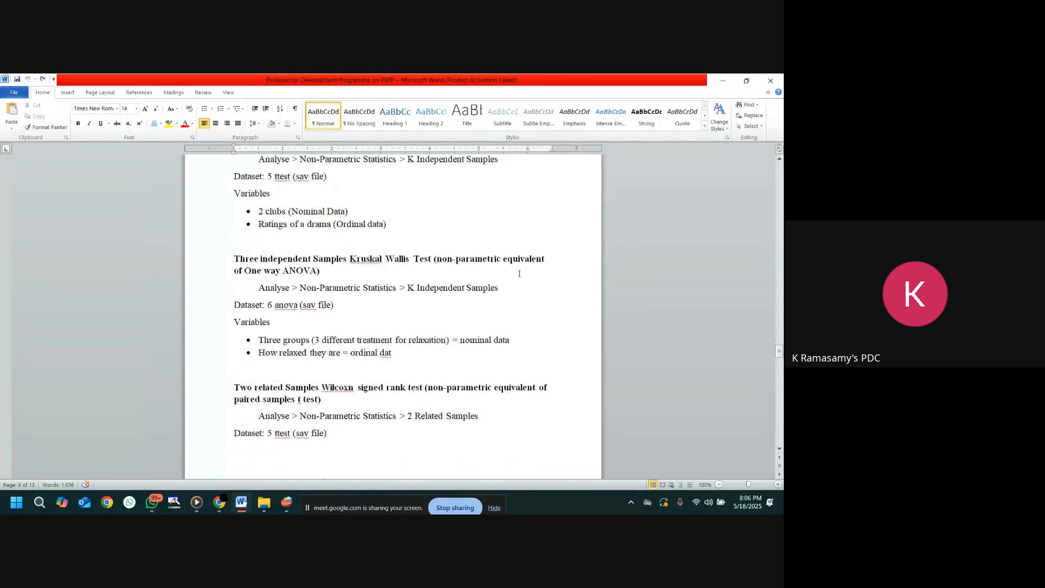
scroll(519, 273, down, 3)
scroll(498, 237, down, 4)
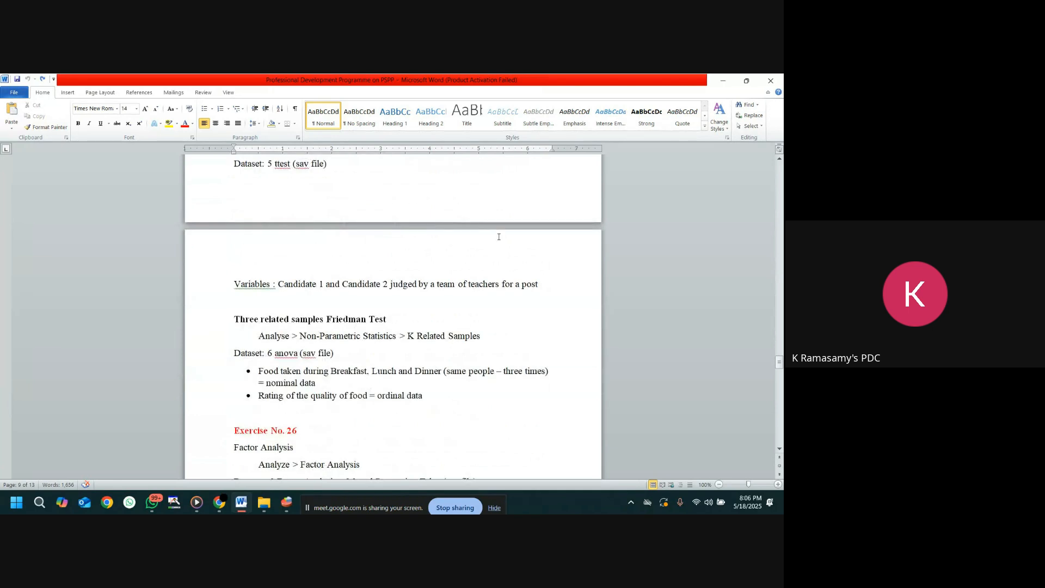
scroll(498, 236, up, 20)
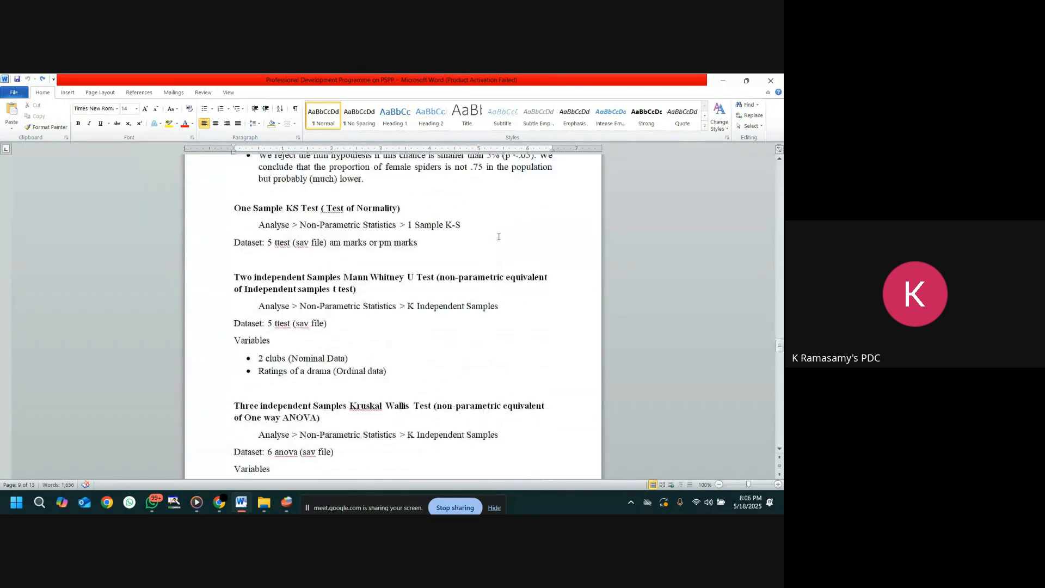
scroll(498, 237, up, 5)
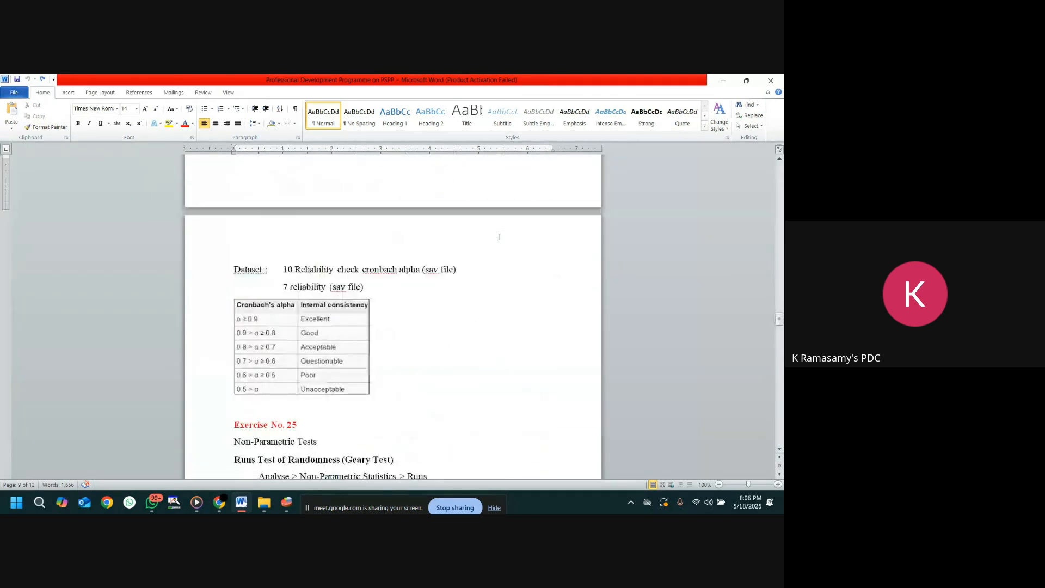
click(723, 80)
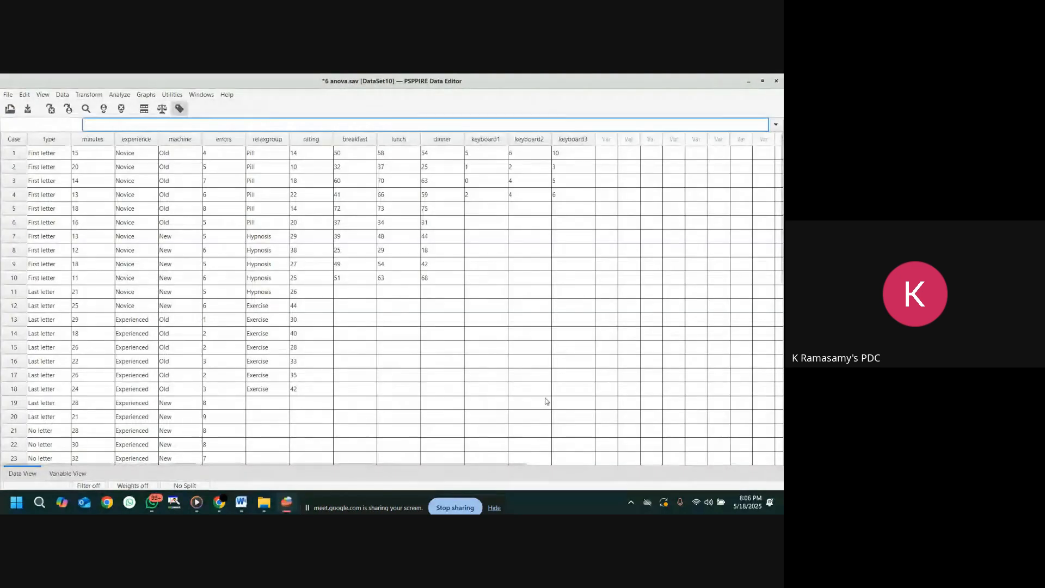
- Bring up the dataset 5 ttest.sav and close it without saving the changes
click(749, 82)
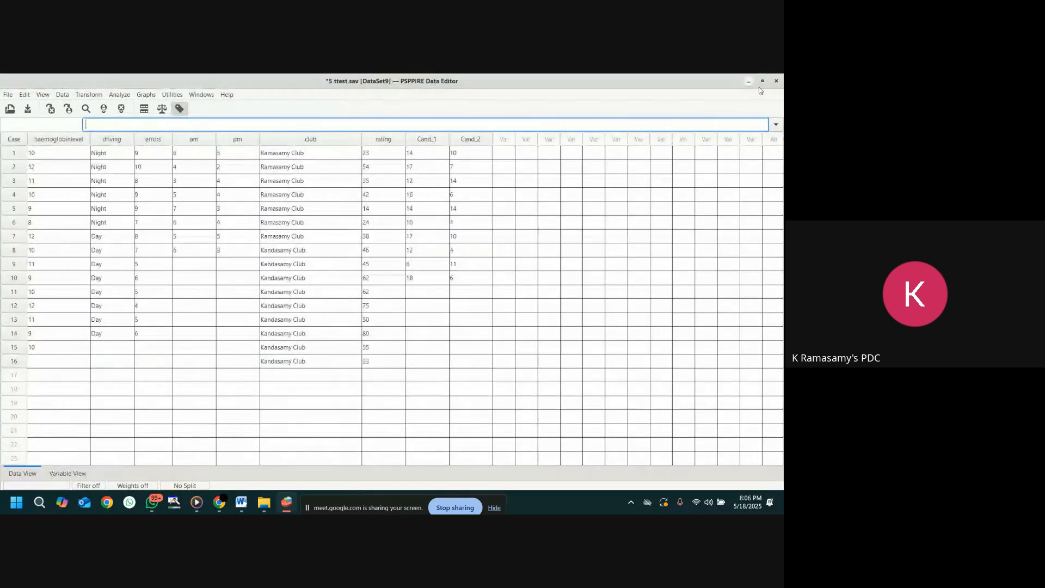
click(778, 83)
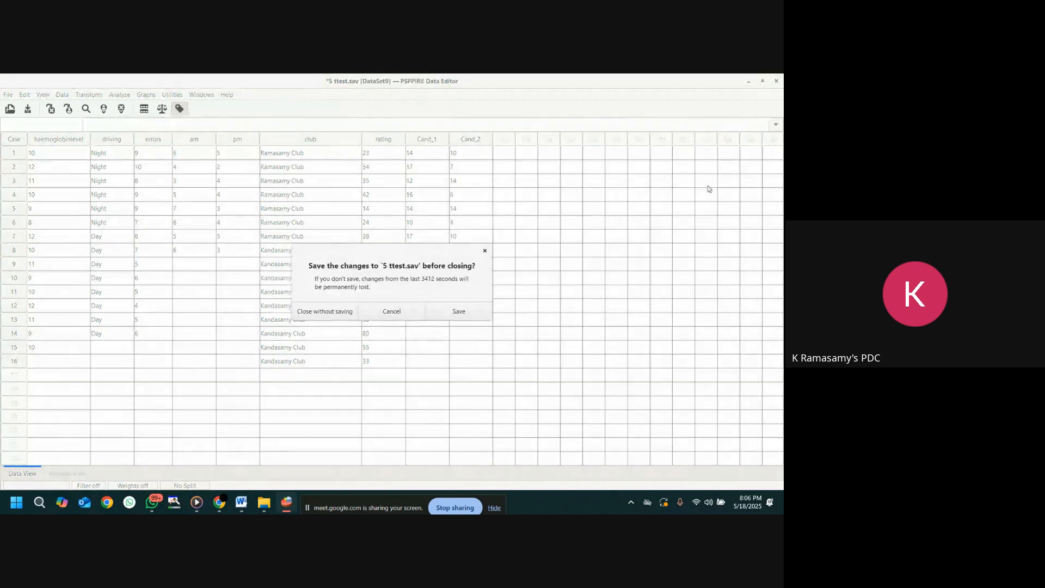
click(330, 312)
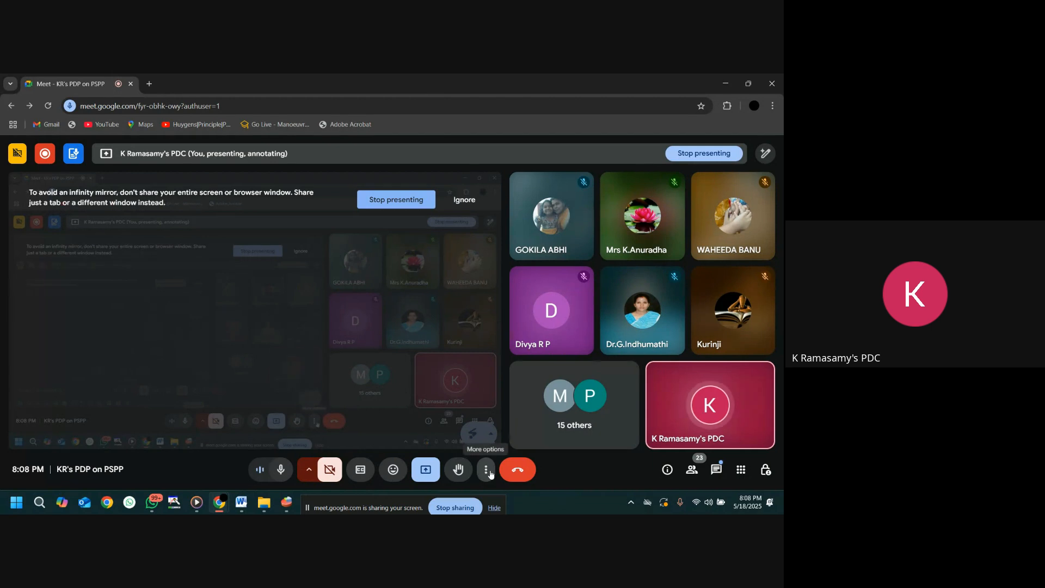
- Stop presenting the screen in the Google Meet call
click(400, 200)
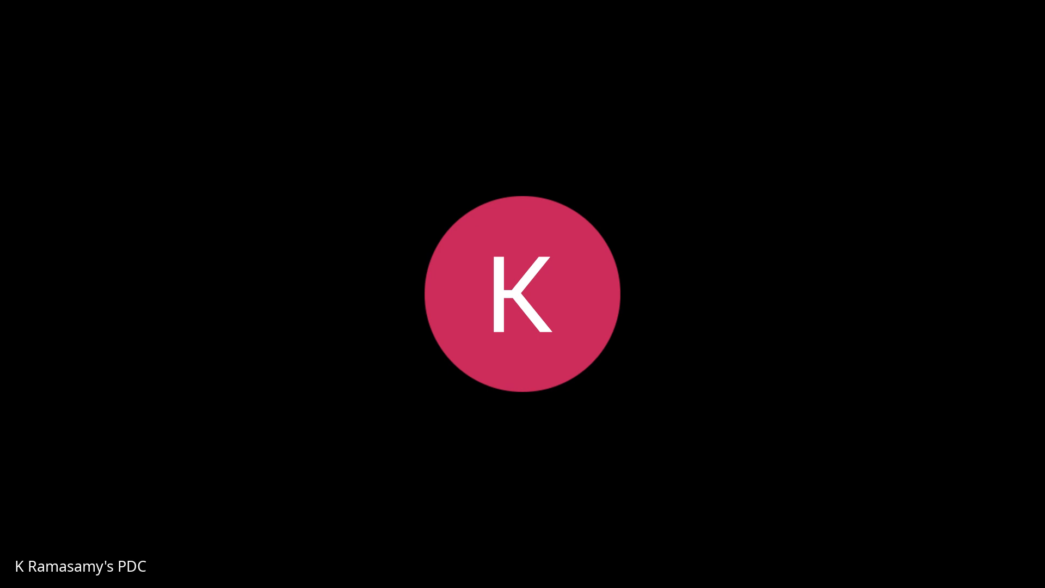